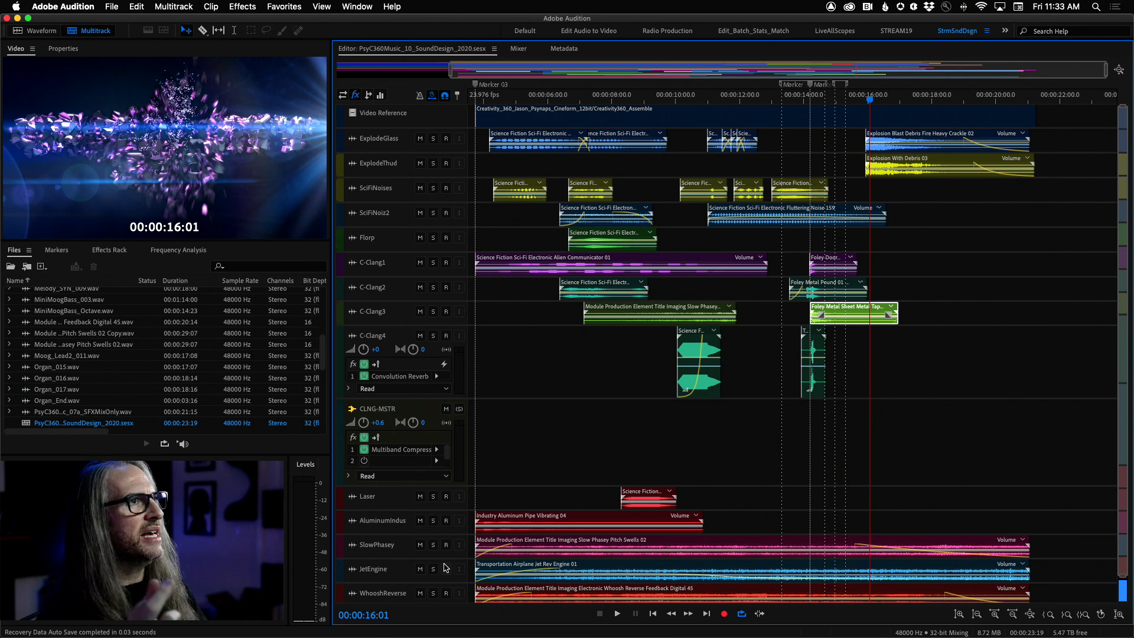
# Scrub the playhead back through the title animation to 00:00:03:18, where the video clip starts
pyautogui.moveTo(863, 106); pyautogui.dragTo(853, 105)
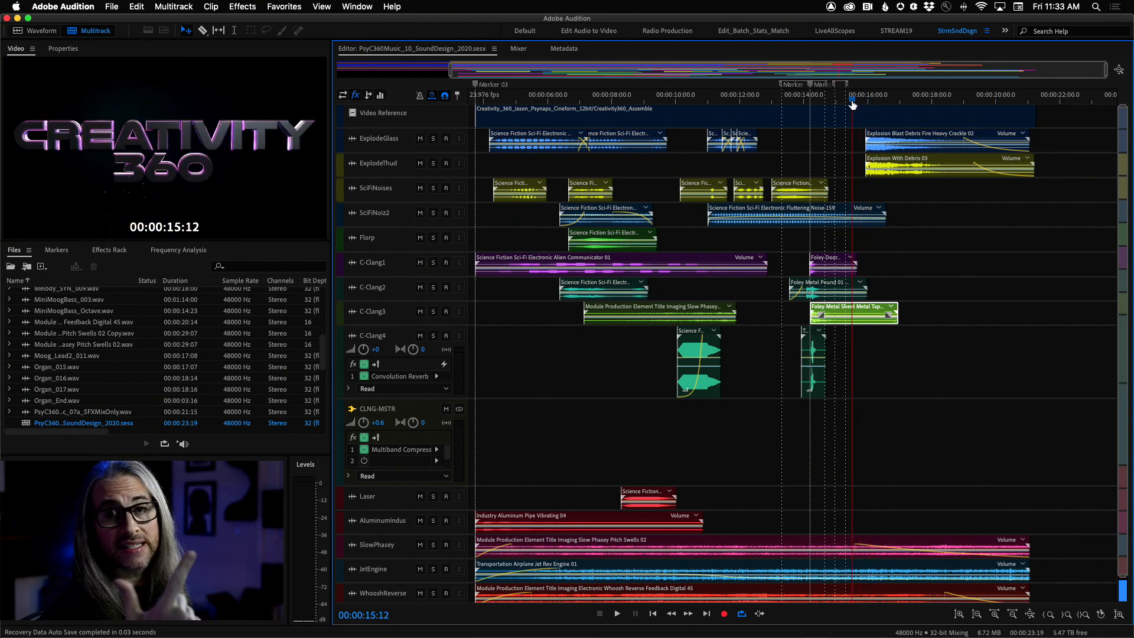
pyautogui.moveTo(852, 105); pyautogui.dragTo(485, 96)
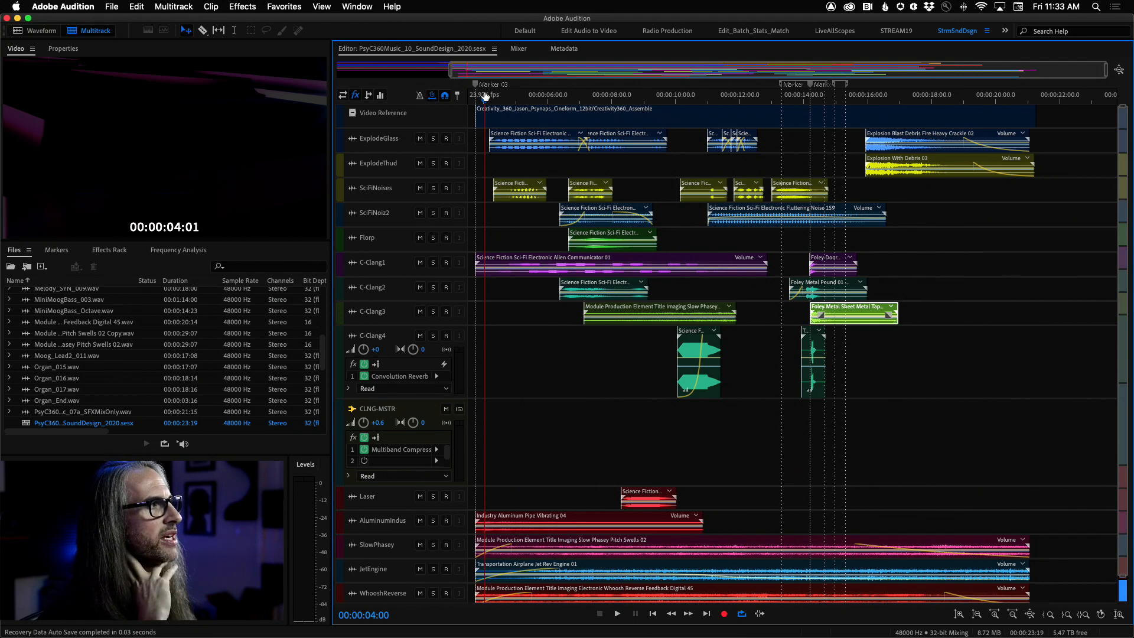
pyautogui.moveTo(486, 96); pyautogui.dragTo(477, 95)
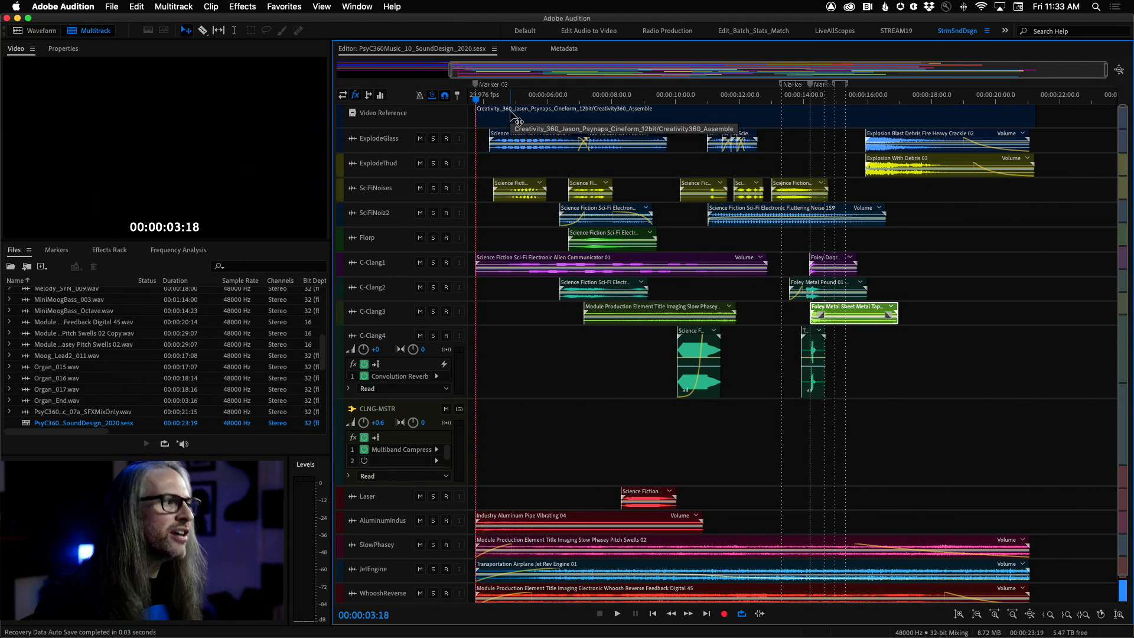
# Mute the Master track and watch the animation silently from 00:00:03:18 with the video preview maximized
pyautogui.scroll(-1, 607, 540)
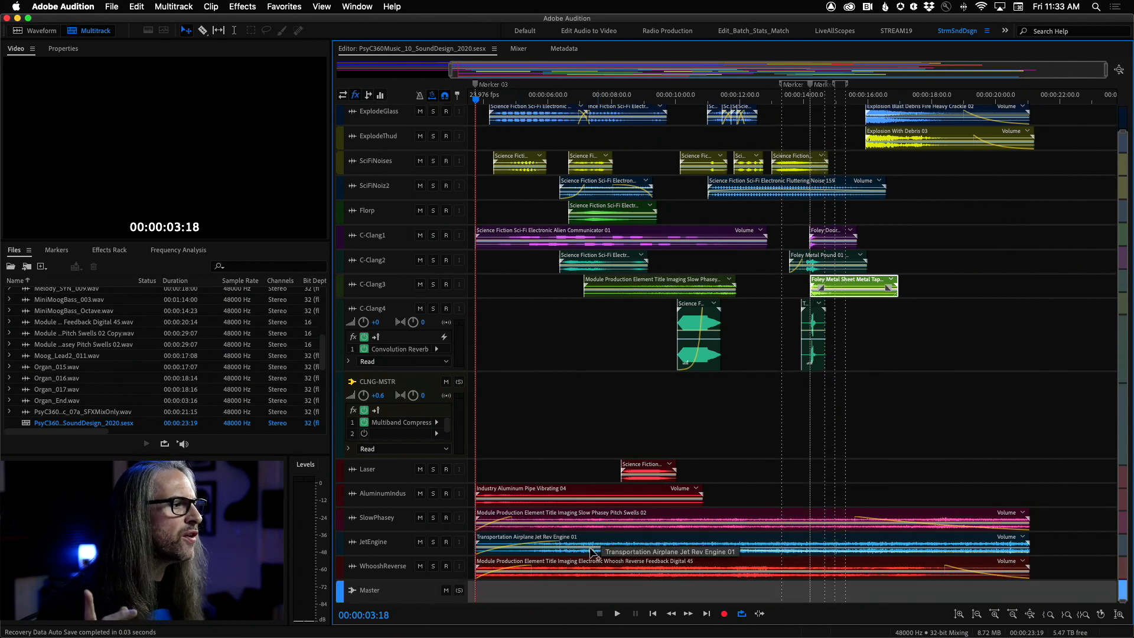
pyautogui.click(446, 590)
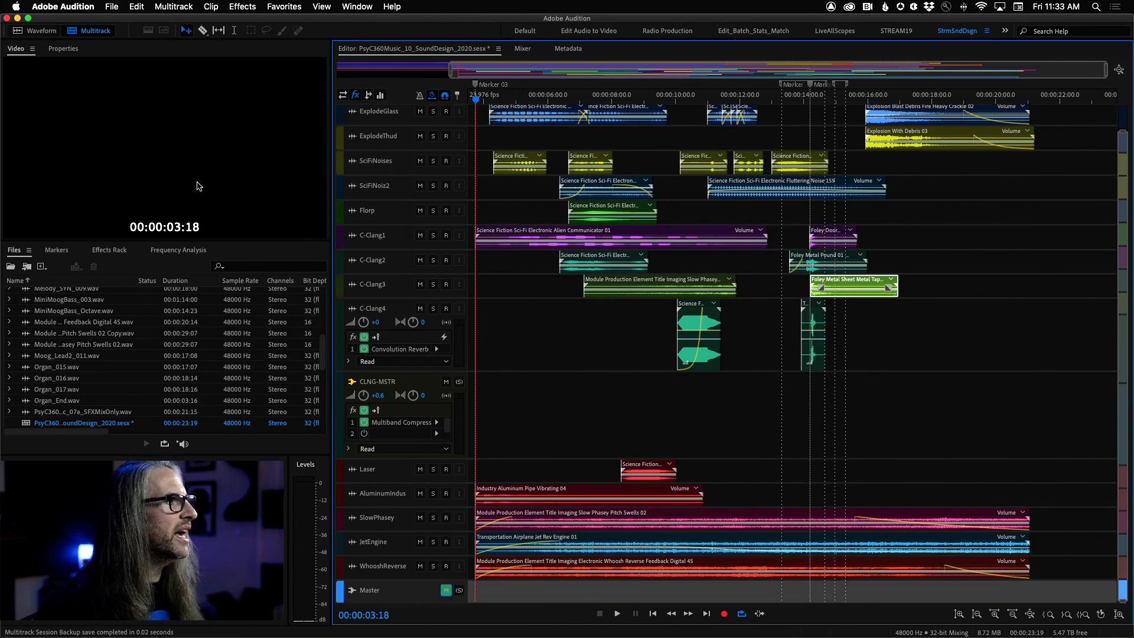
pyautogui.press('`')
pyautogui.press('space')
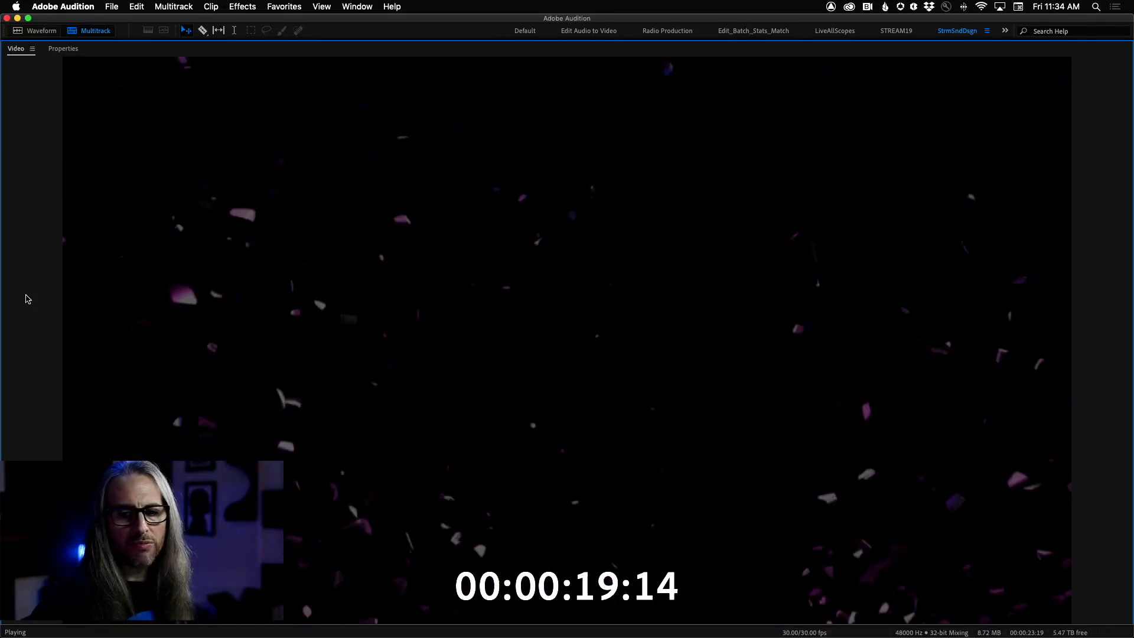
pyautogui.press('Home')
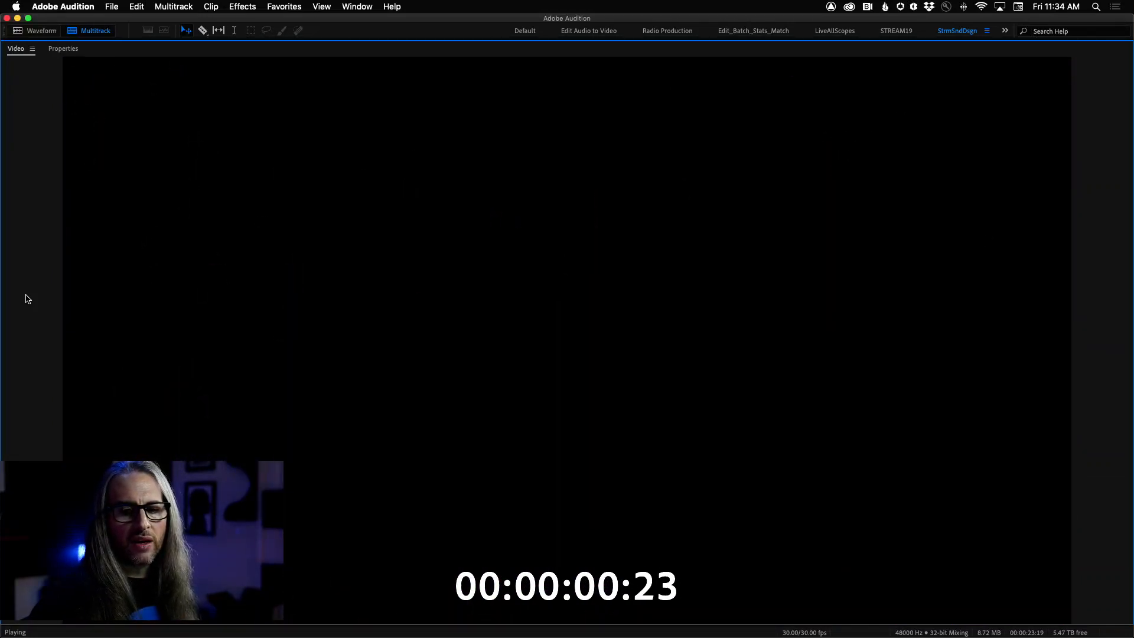
pyautogui.press('space')
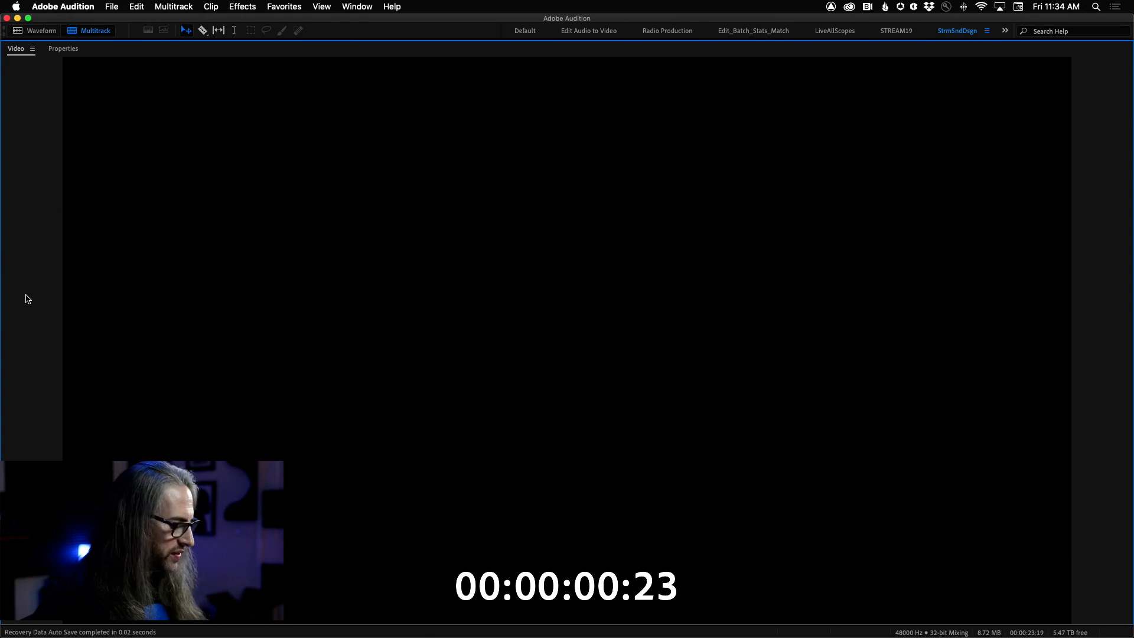
pyautogui.press('`')
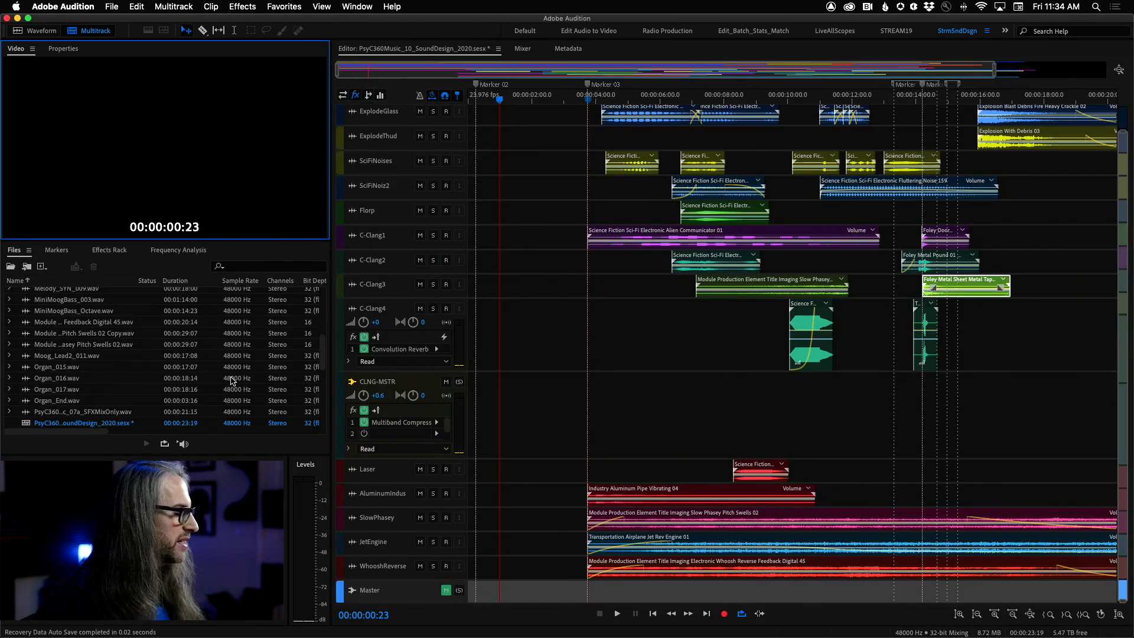
# Unmute the Master track and play the animation with sound from 00:00:02:23 in the maximized video preview
pyautogui.click(447, 590)
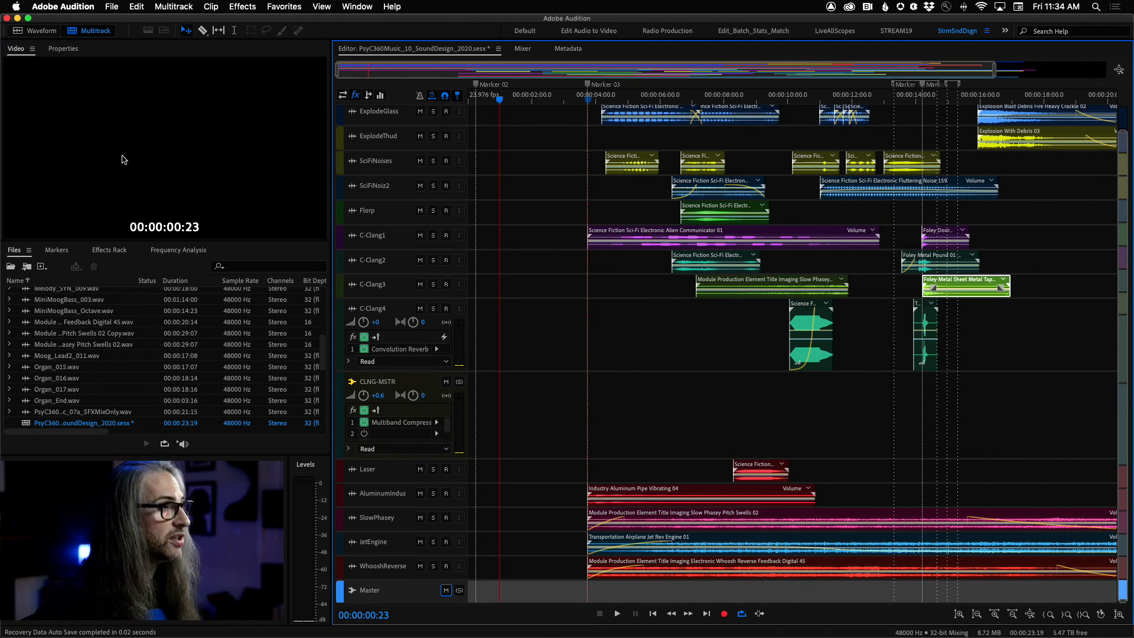
pyautogui.click(555, 105)
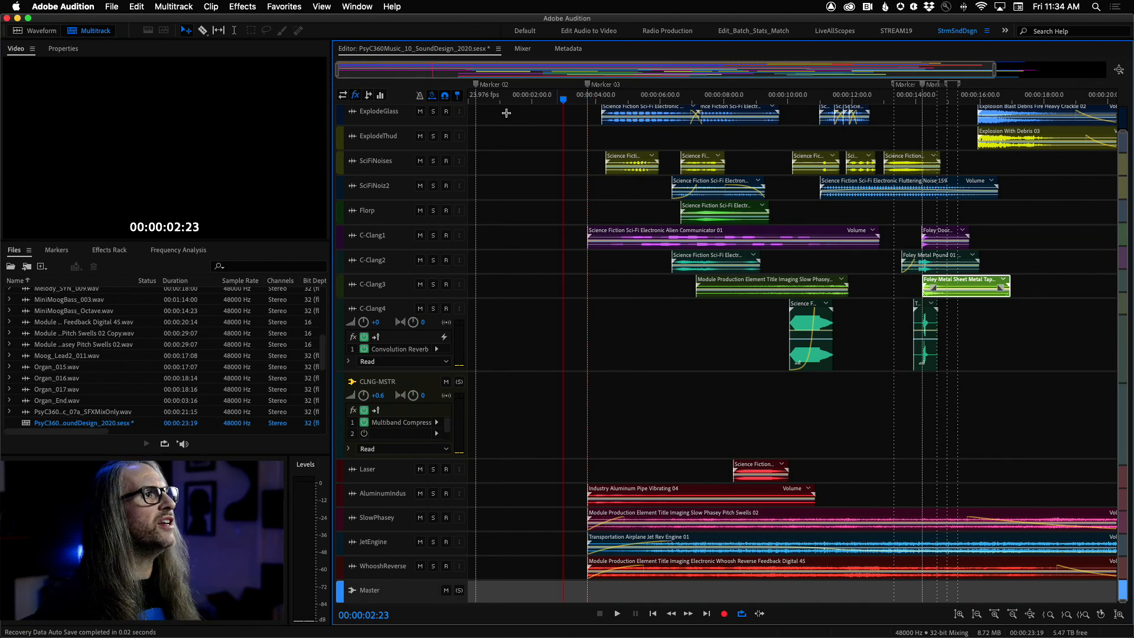
pyautogui.press('`')
pyautogui.press('space')
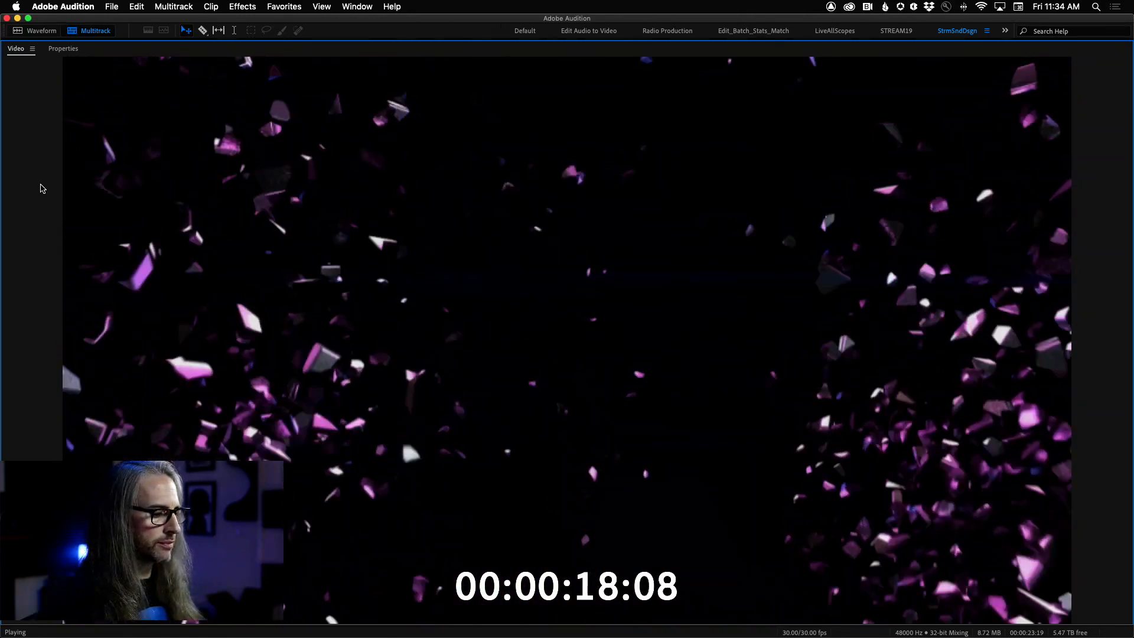
pyautogui.press('space')
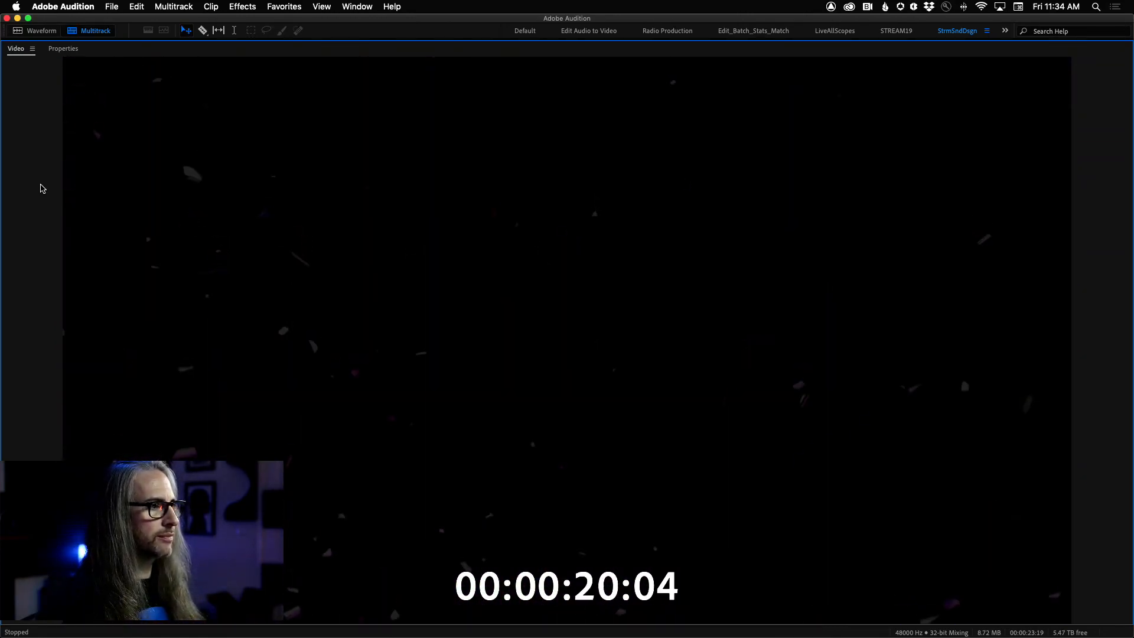
pyautogui.press('`')
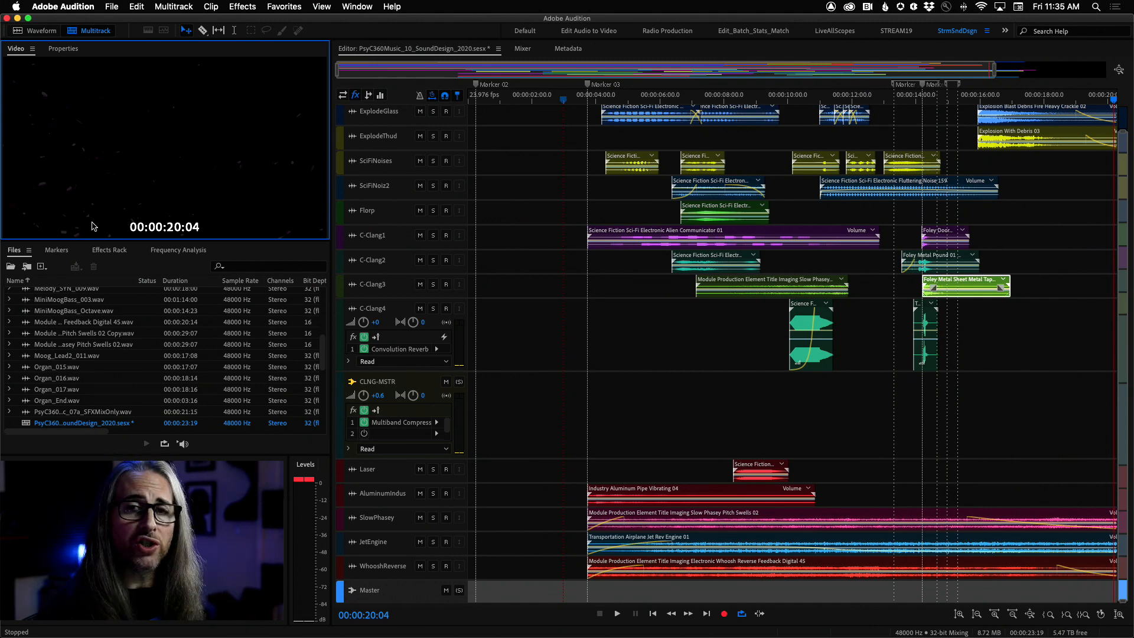
# Open the Adobe Audition Downloads page in Chrome and view its Sound Effects downloads
pyautogui.click(357, 6)
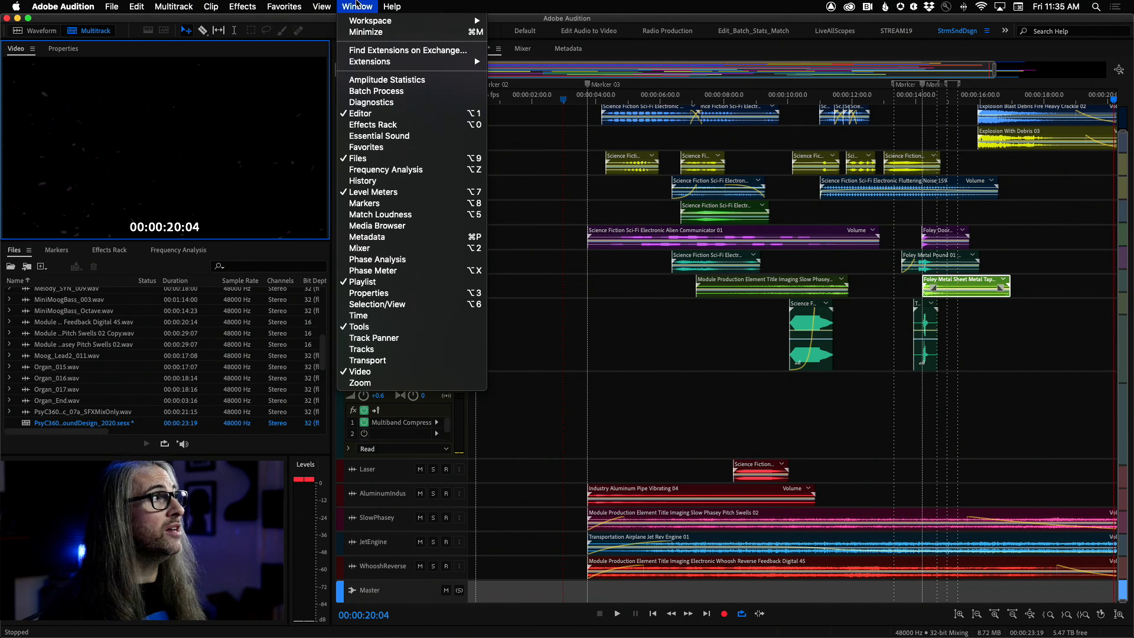
pyautogui.moveTo(385, 5)
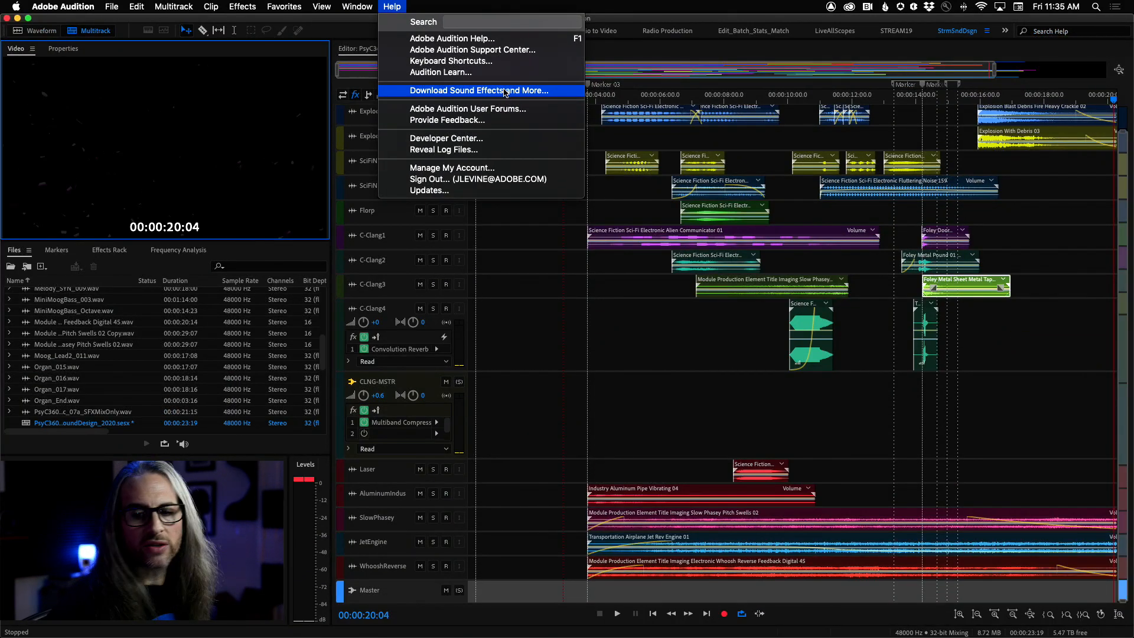
pyautogui.click(506, 91)
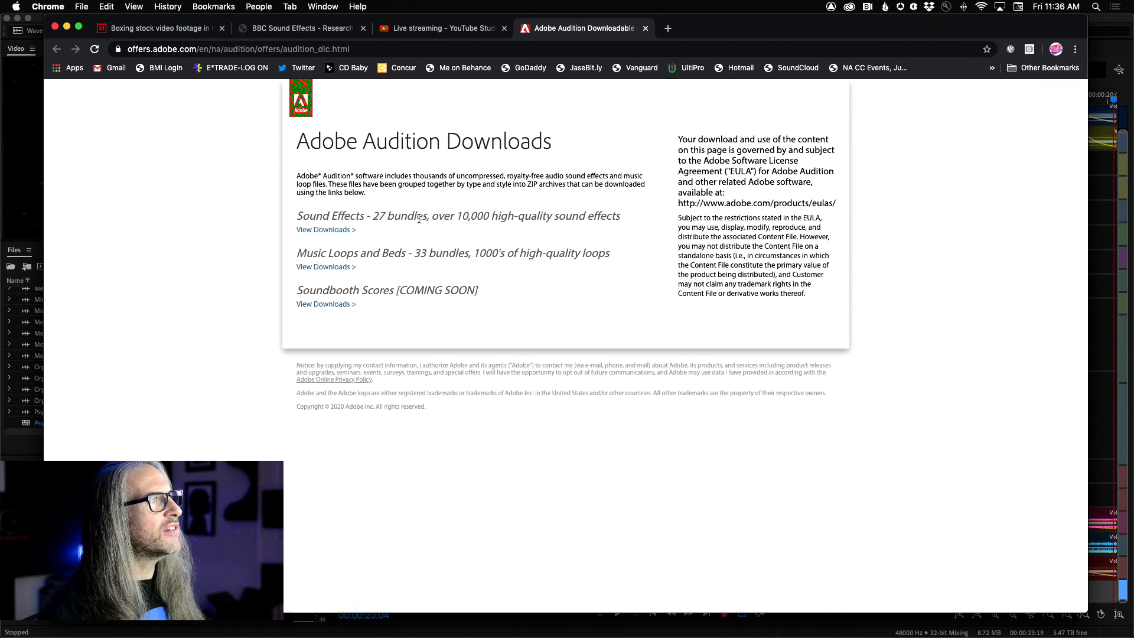
pyautogui.click(331, 230)
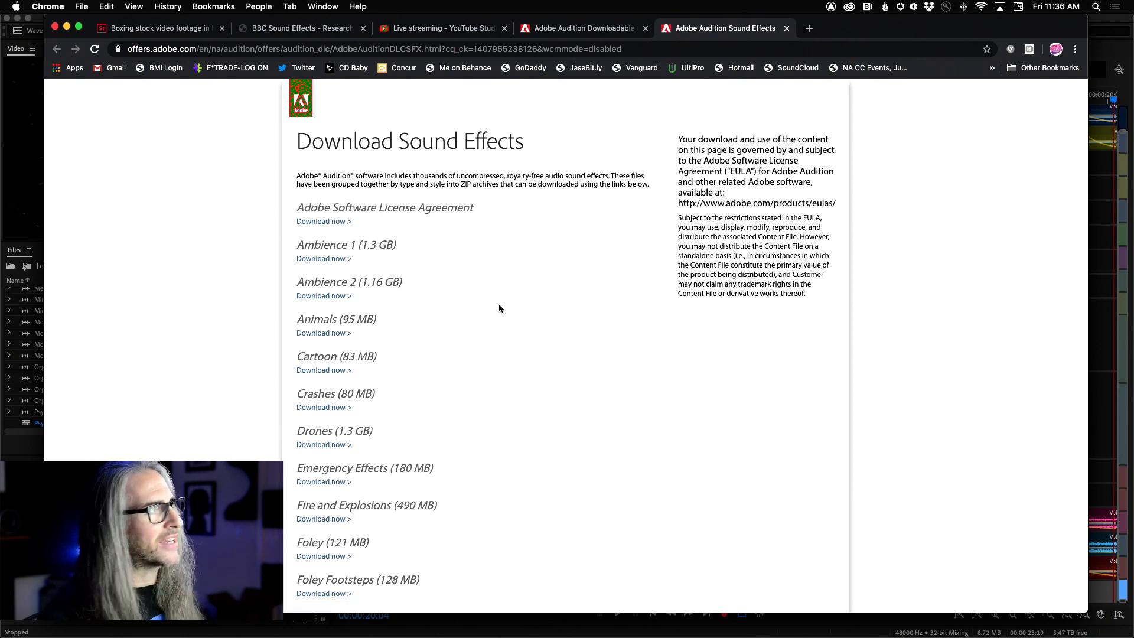
# Look through the full list of downloadable sound effect bundles, from Ambience to Weather
pyautogui.scroll(-5, 498, 308)
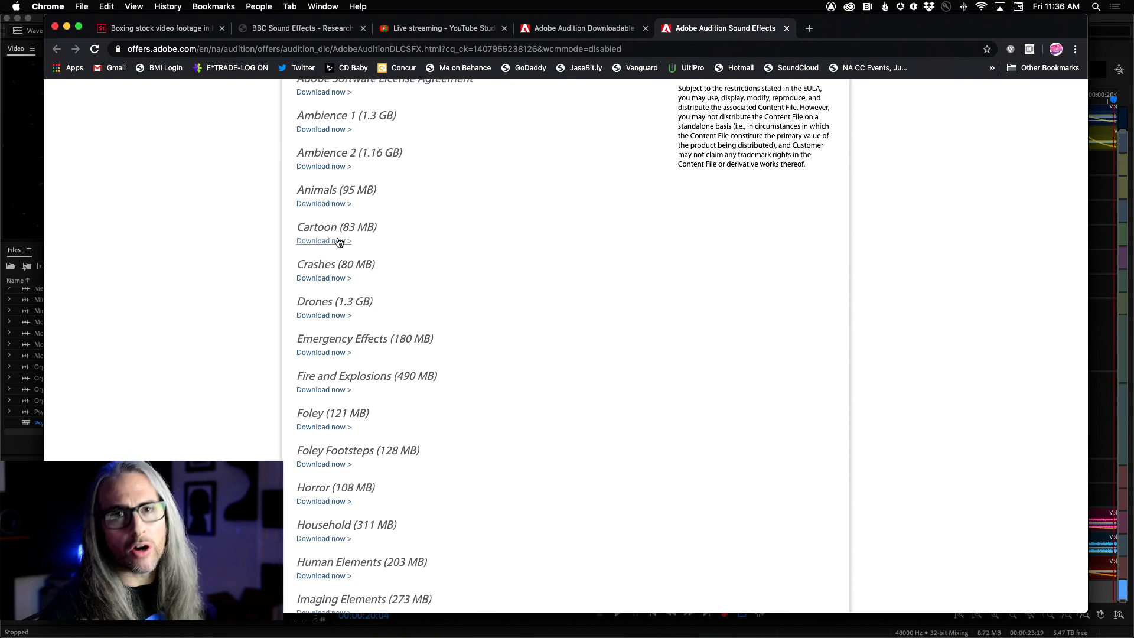
pyautogui.scroll(-4, 270, 292)
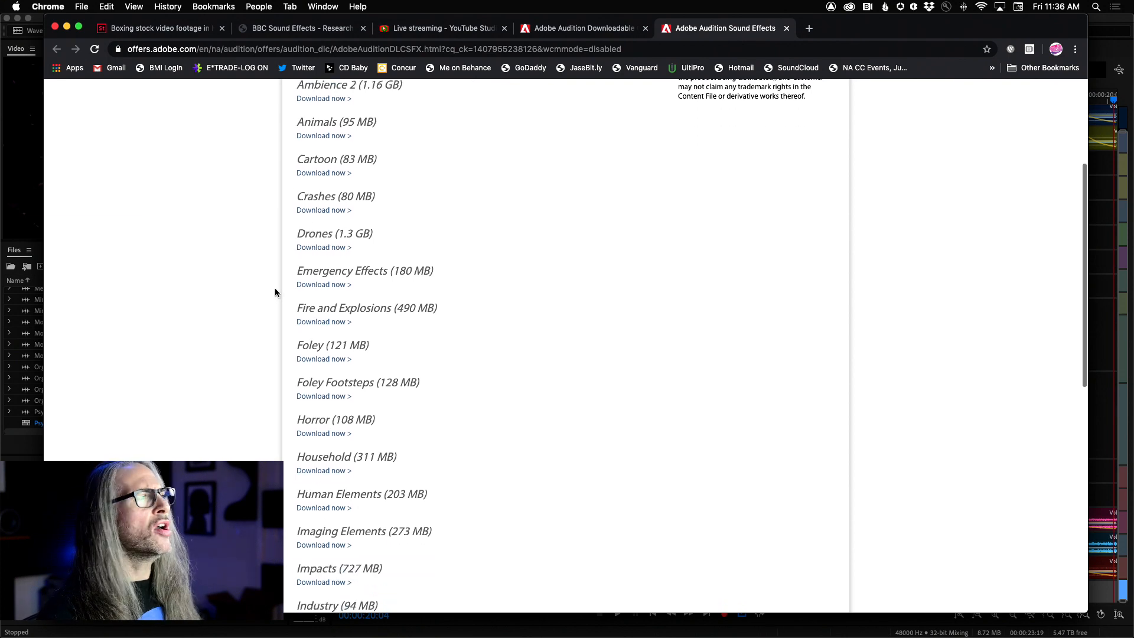
pyautogui.scroll(-3, 276, 287)
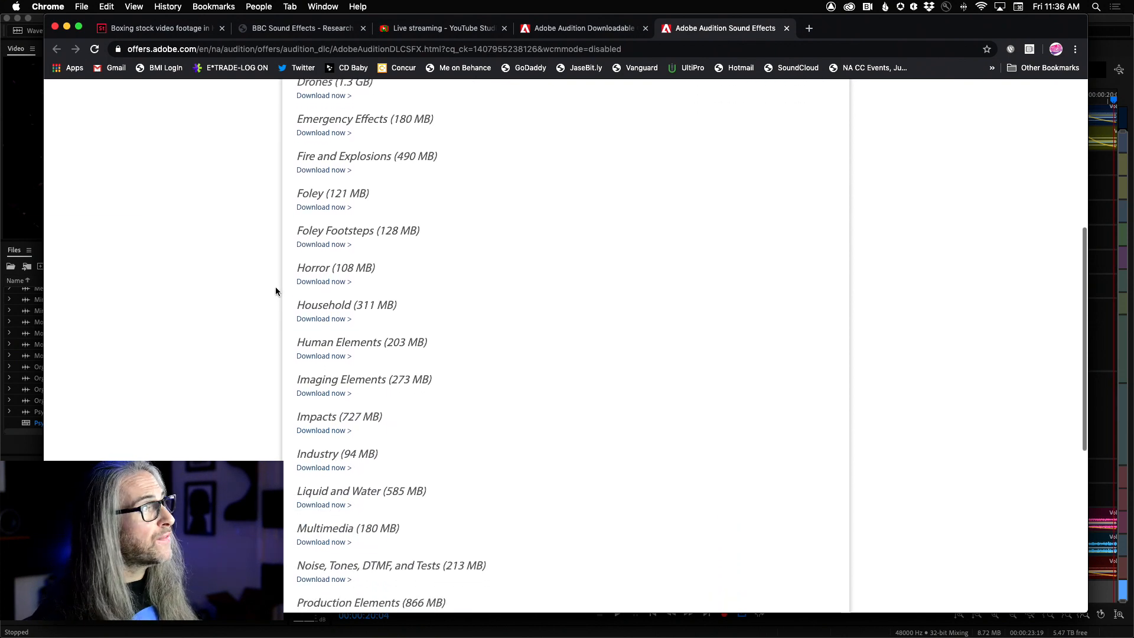
pyautogui.scroll(-2, 274, 286)
pyautogui.scroll(-4, 274, 287)
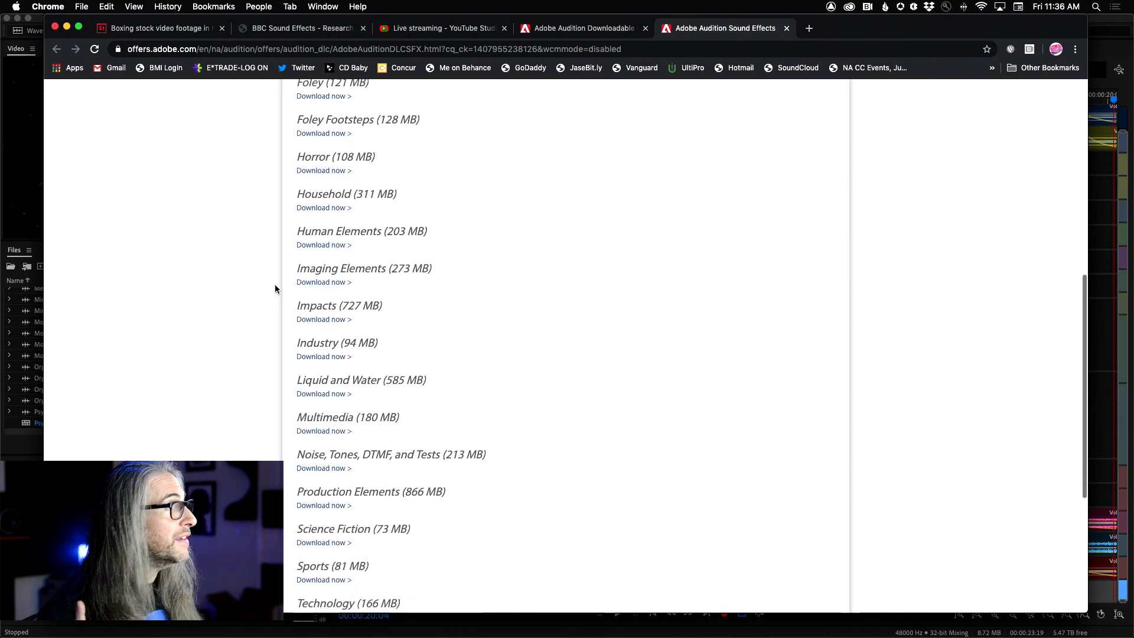
pyautogui.scroll(-3, 274, 288)
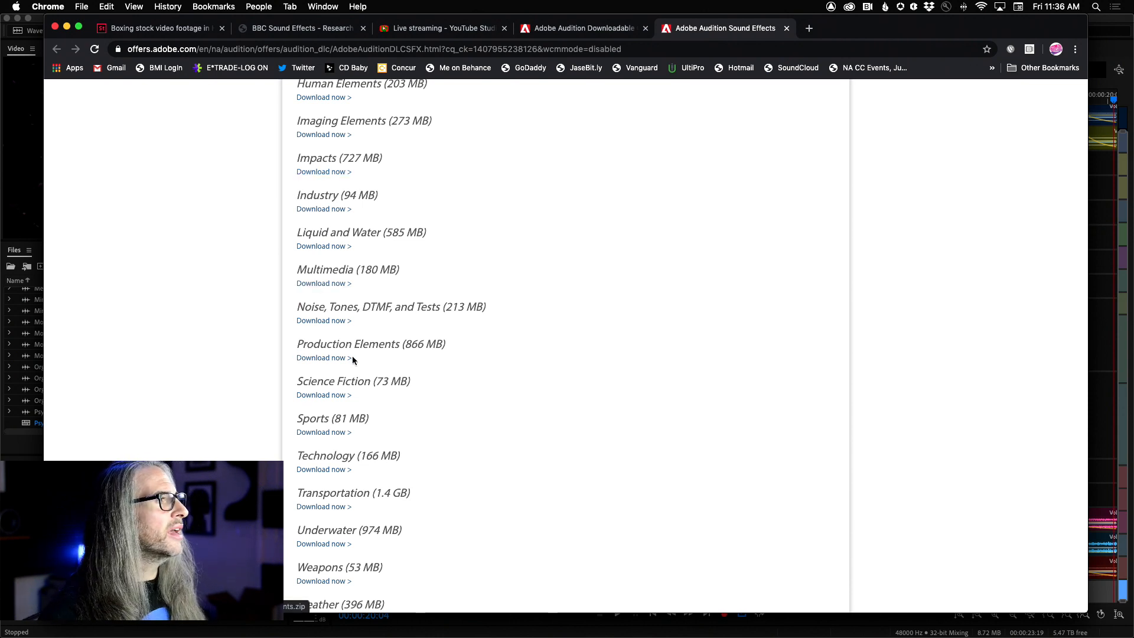
pyautogui.scroll(-3, 352, 360)
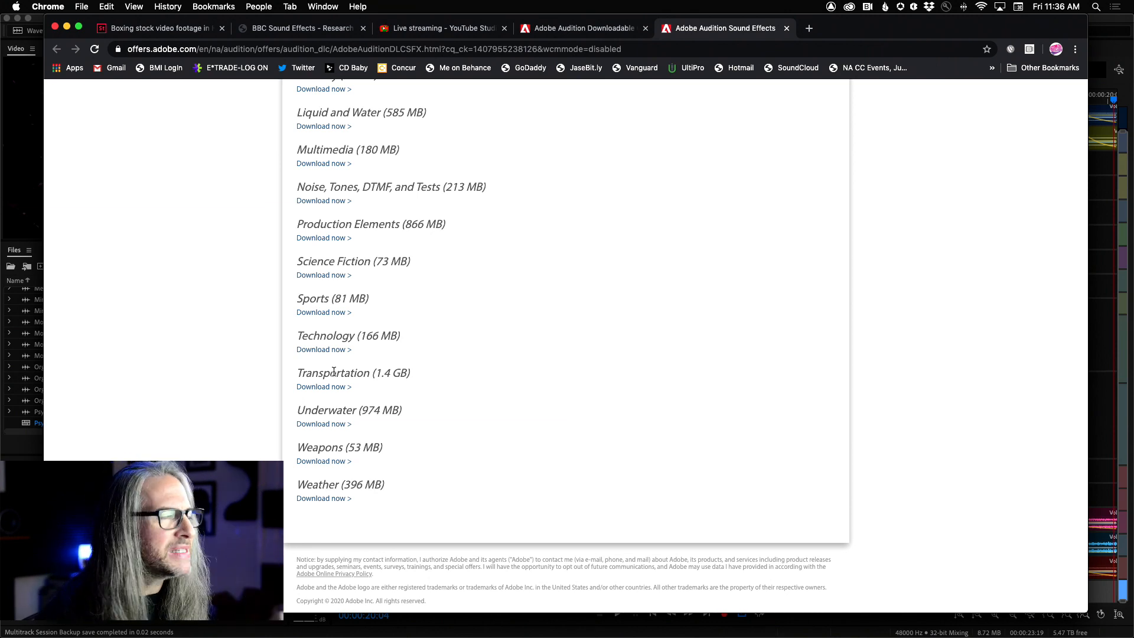
pyautogui.scroll(20, 412, 263)
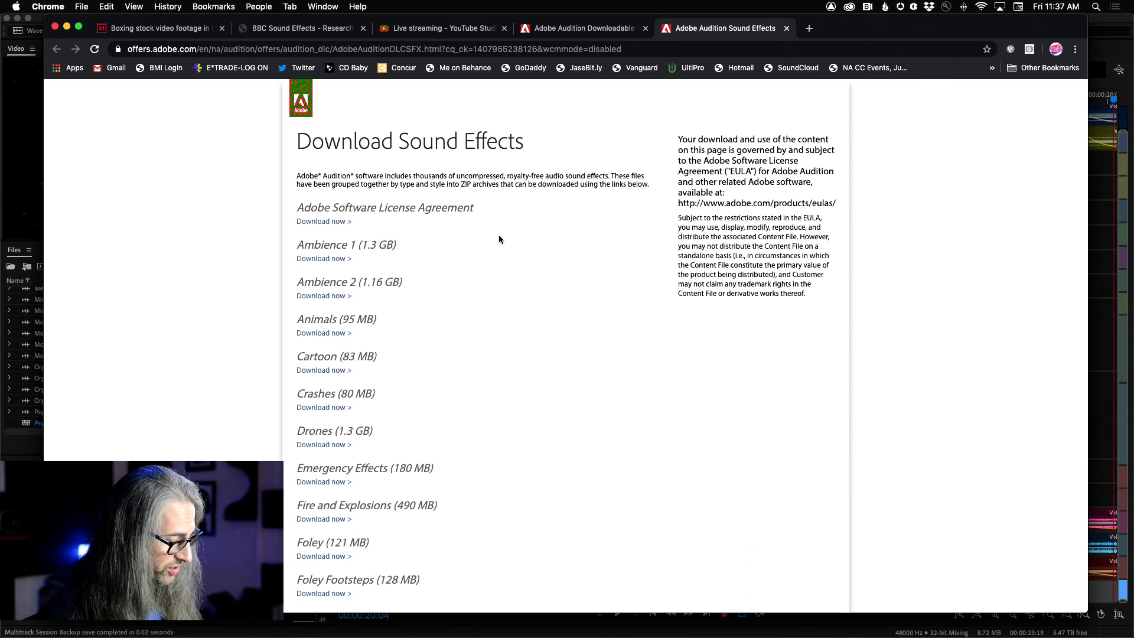
# Switch back to Adobe Audition and play the full sound design mix from 00:00:07:01
pyautogui.press('super+Tab')
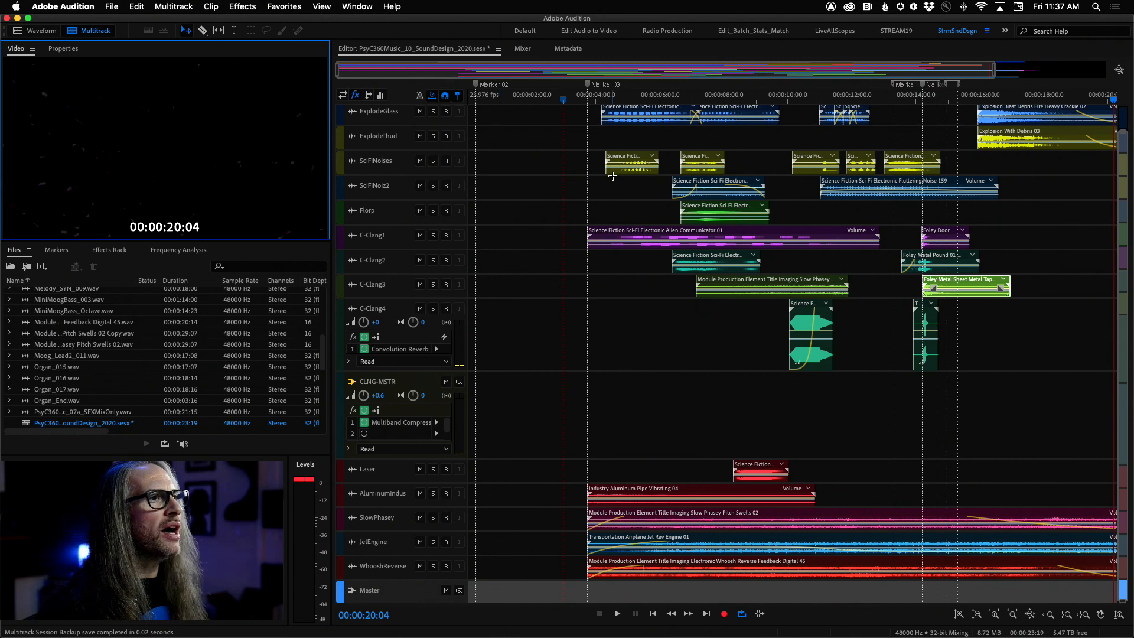
pyautogui.moveTo(566, 104); pyautogui.dragTo(694, 98)
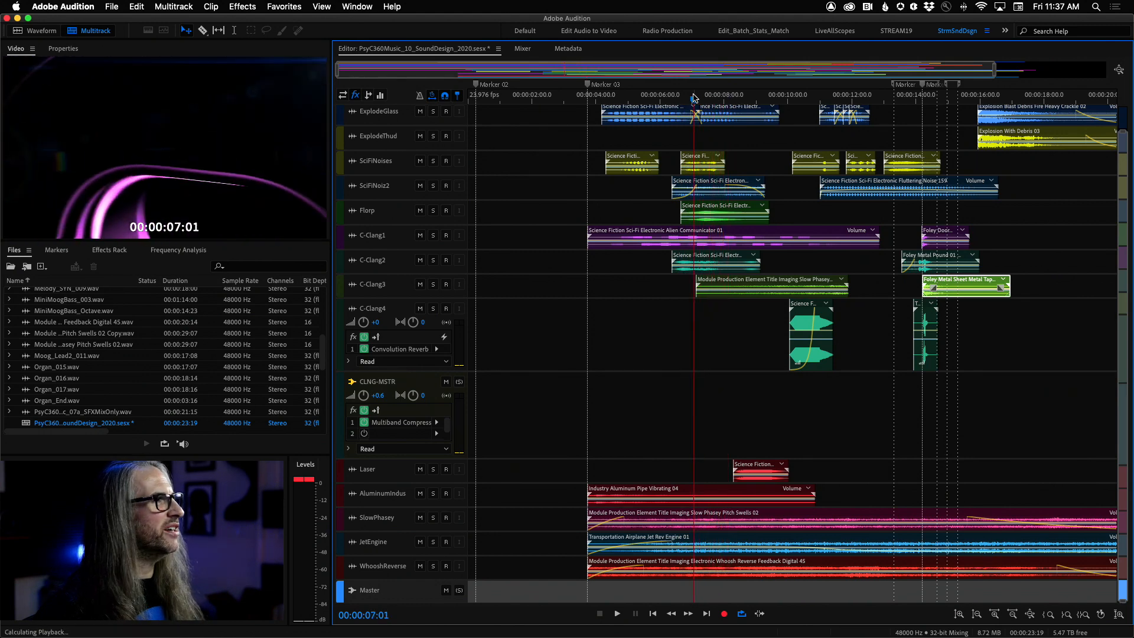
pyautogui.press('space')
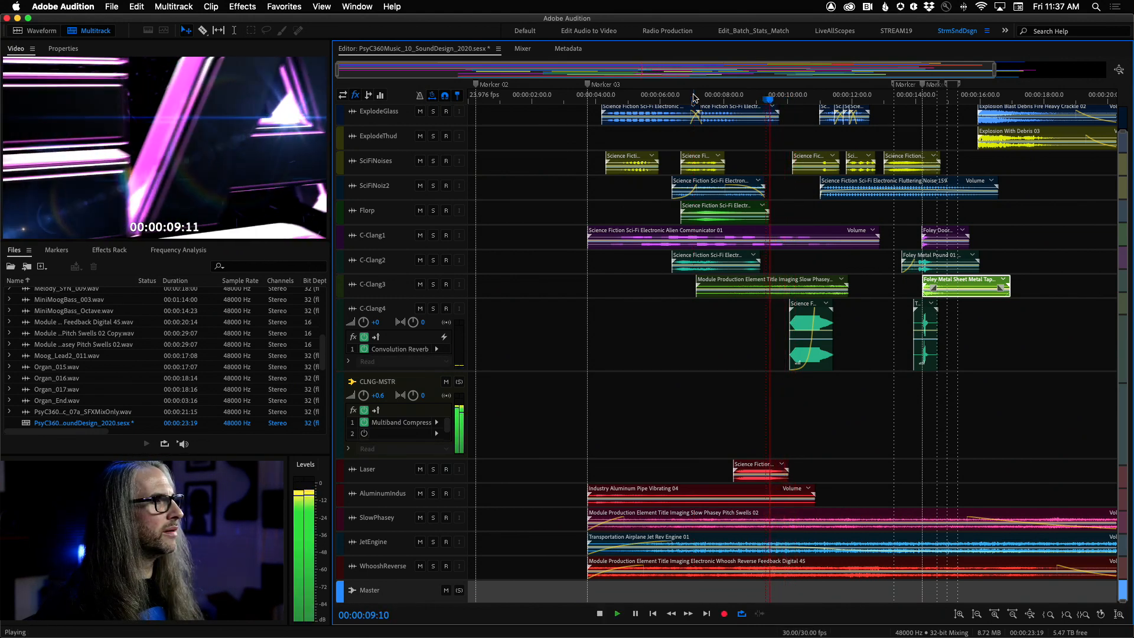
pyautogui.press('space')
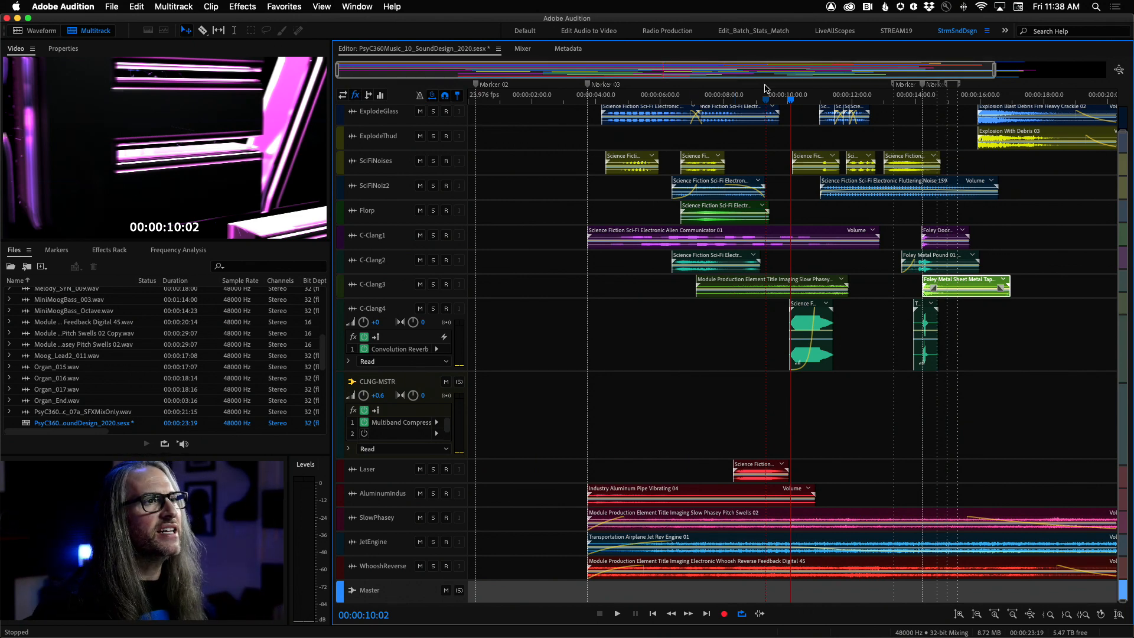
# Solo the SciFiNoiz2 track and play its fluttering noise clip from 00:00:11:01
pyautogui.click(914, 99)
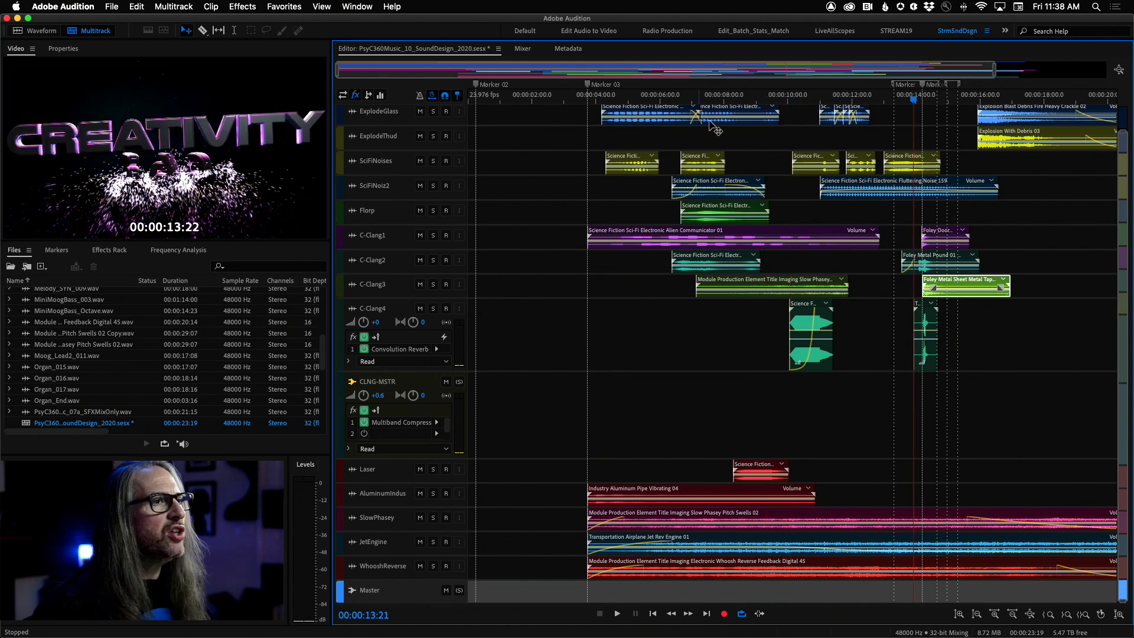
pyautogui.moveTo(915, 99); pyautogui.dragTo(897, 101)
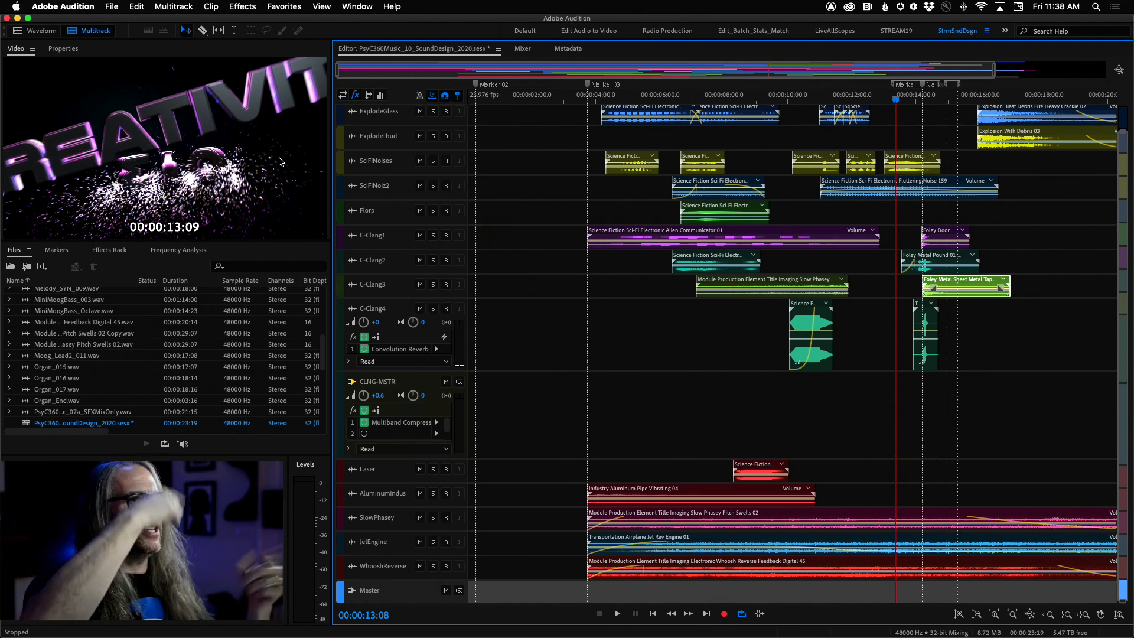
pyautogui.click(832, 94)
pyautogui.click(434, 186)
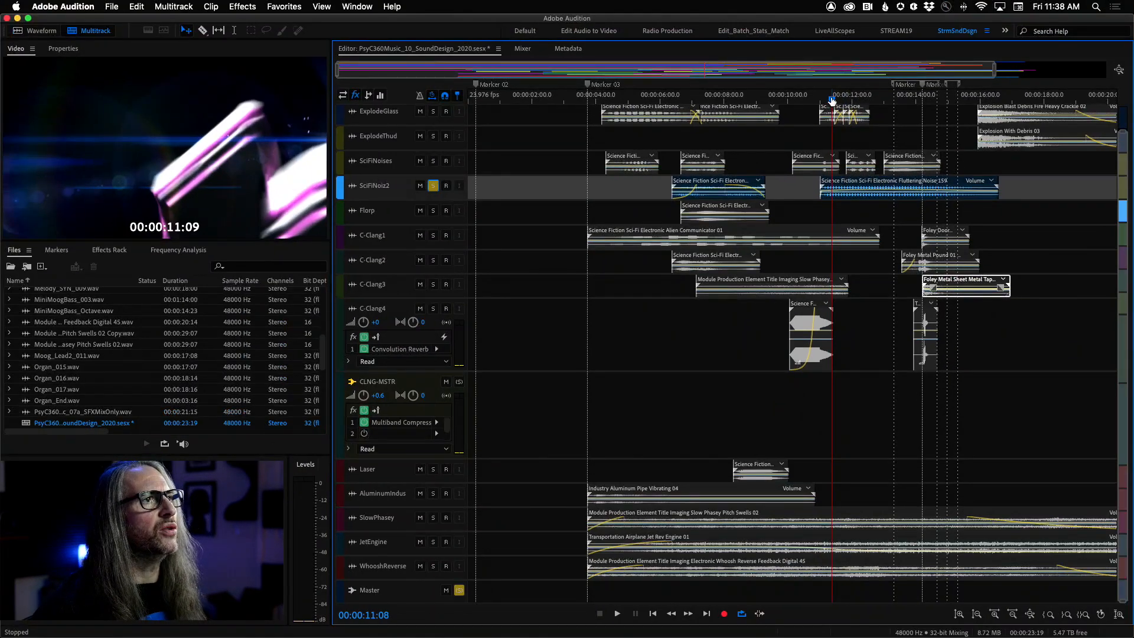
pyautogui.click(823, 95)
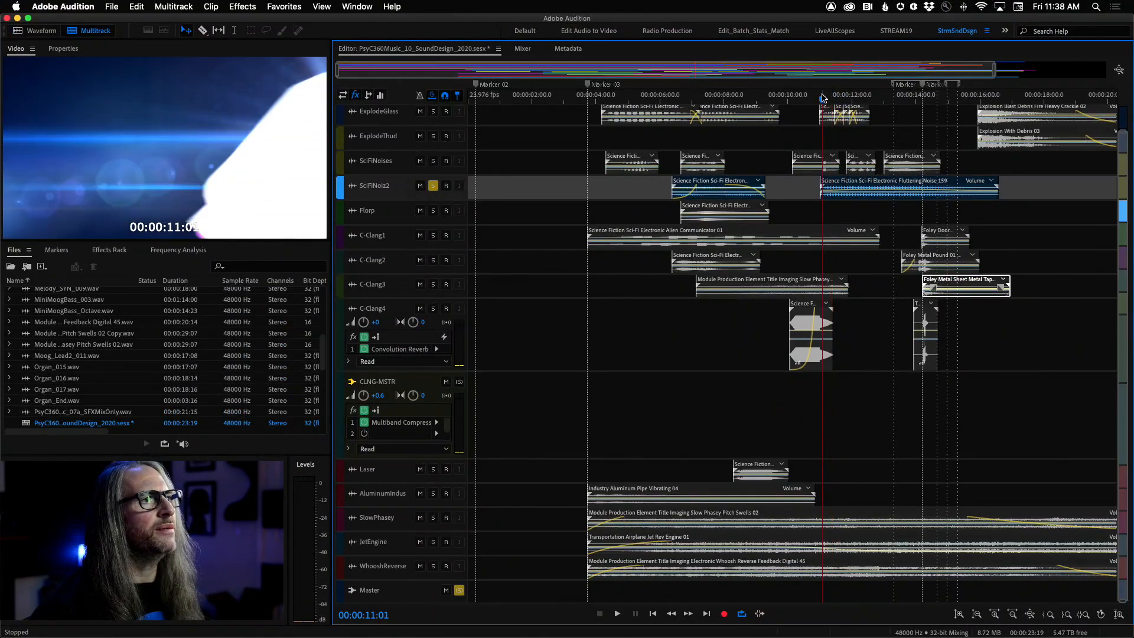
pyautogui.press('space')
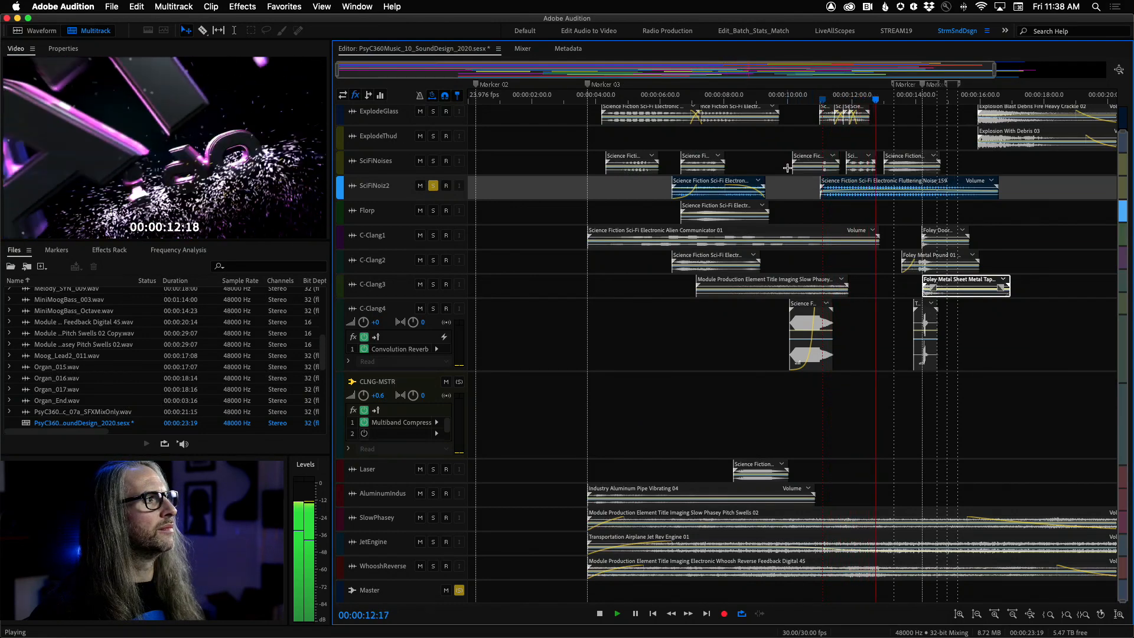
pyautogui.press('space')
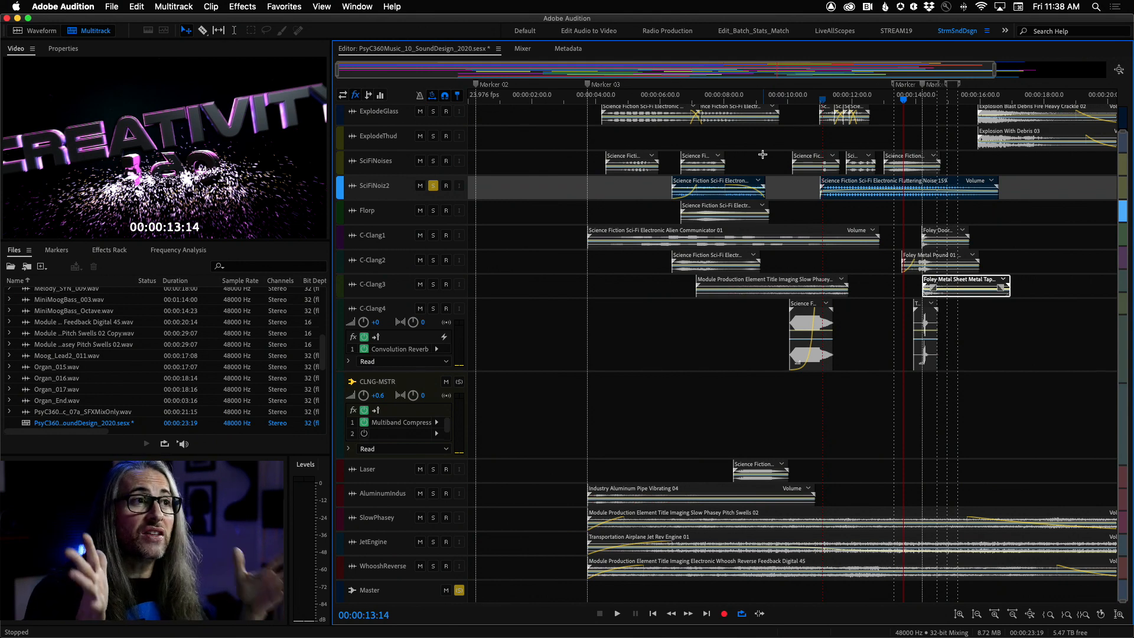
# Solo the C-Clang1 track in place of SciFiNoiz2 and play its Foley Door clip at the logo impact
pyautogui.click(434, 235)
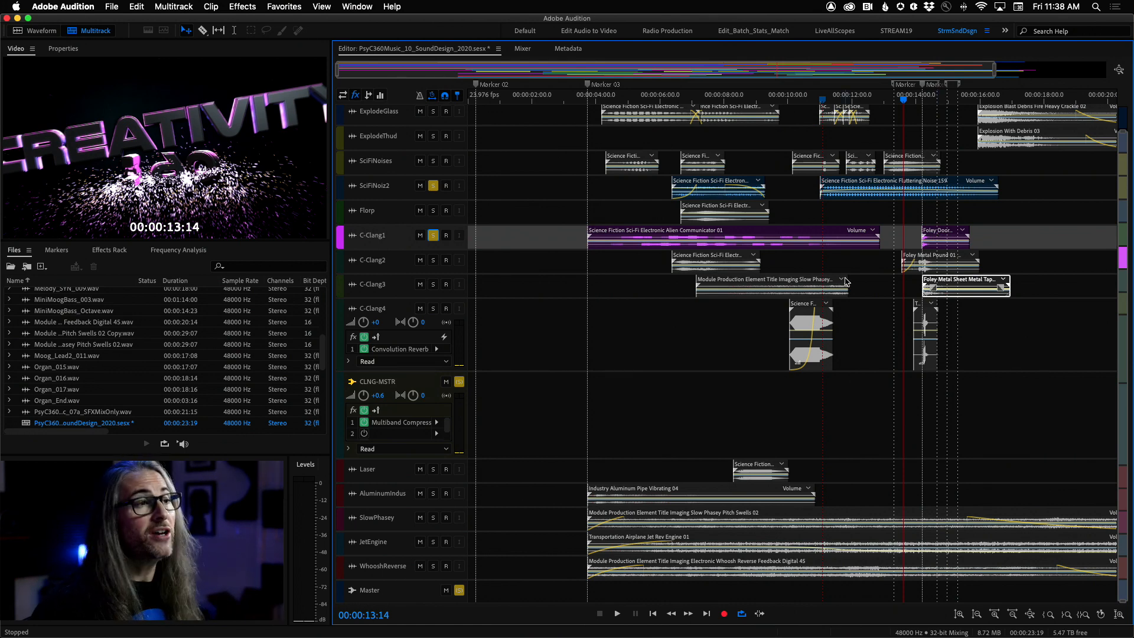
pyautogui.press('space')
pyautogui.press('space')
pyautogui.press('space')
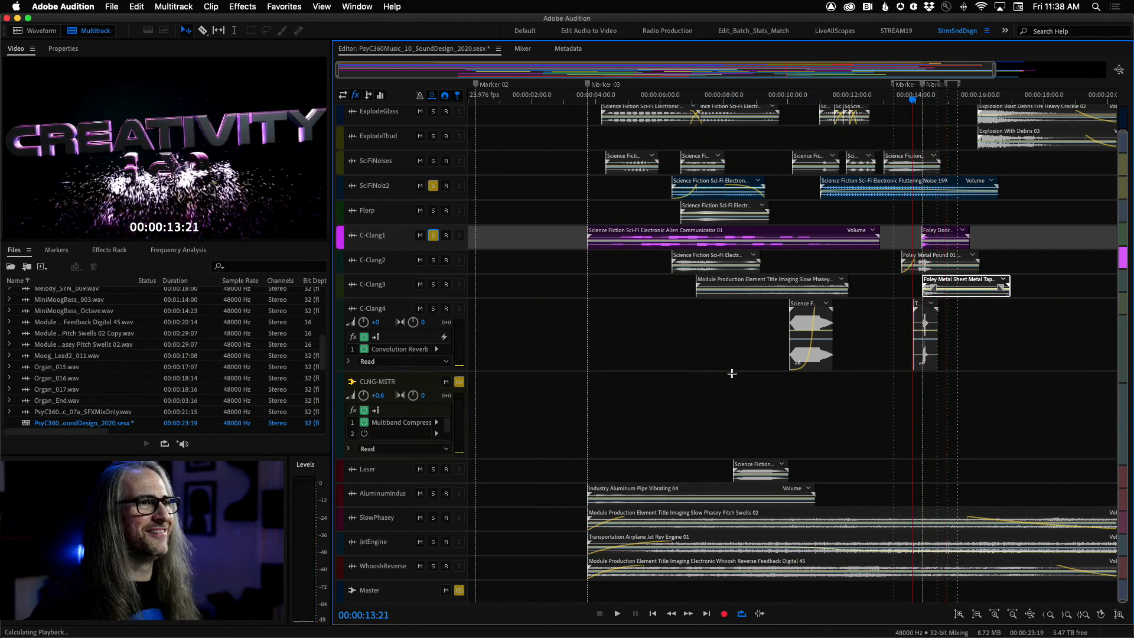
pyautogui.click(433, 185)
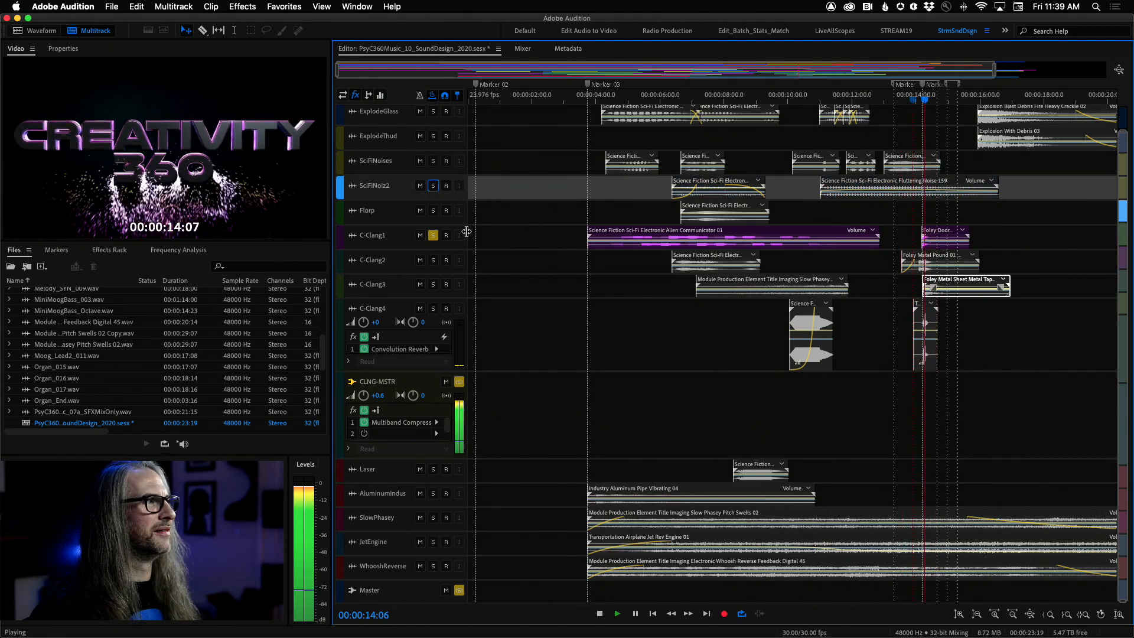
pyautogui.press('space')
pyautogui.press('space')
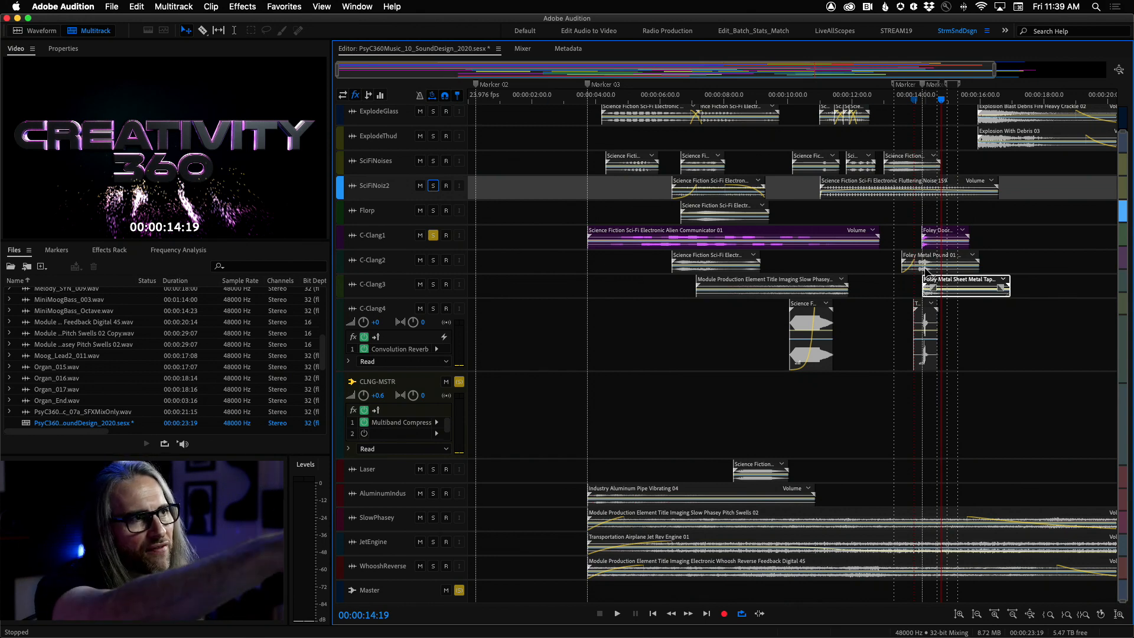
# Add C-Clang2 to the soloed tracks and play the layered metal hit from 00:00:13:11
pyautogui.click(433, 260)
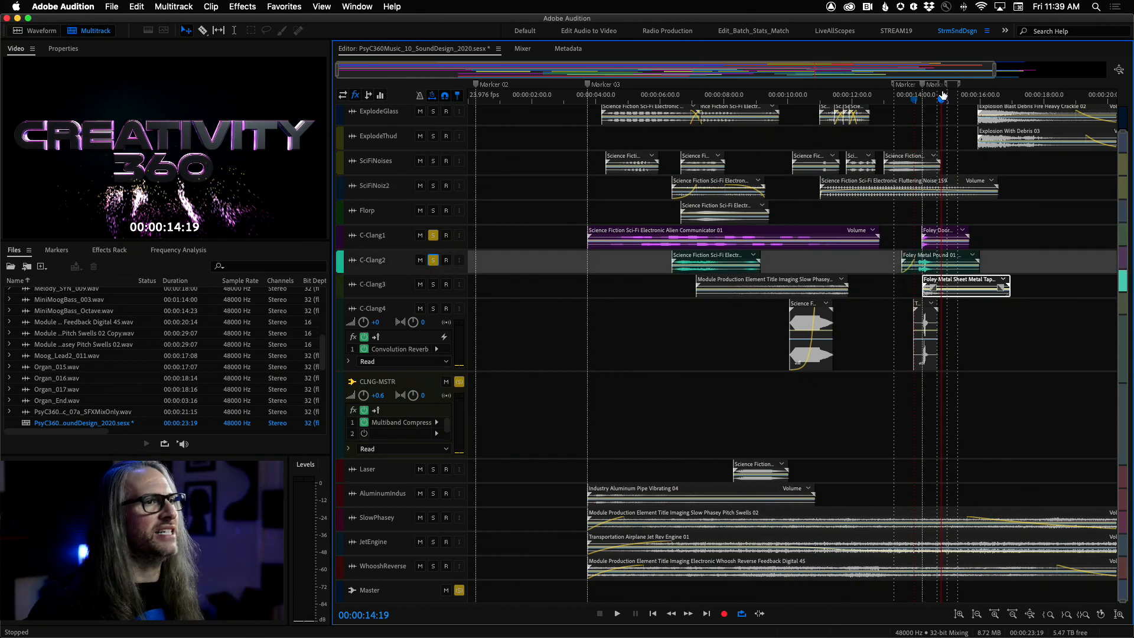
pyautogui.click(911, 96)
pyautogui.click(900, 97)
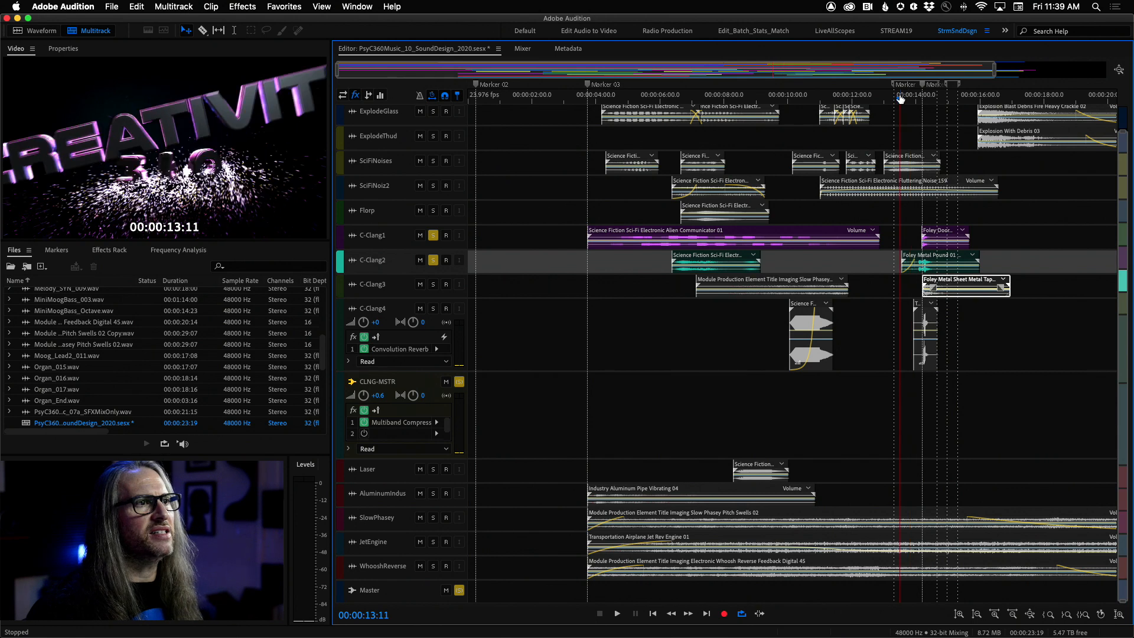
pyautogui.press('space')
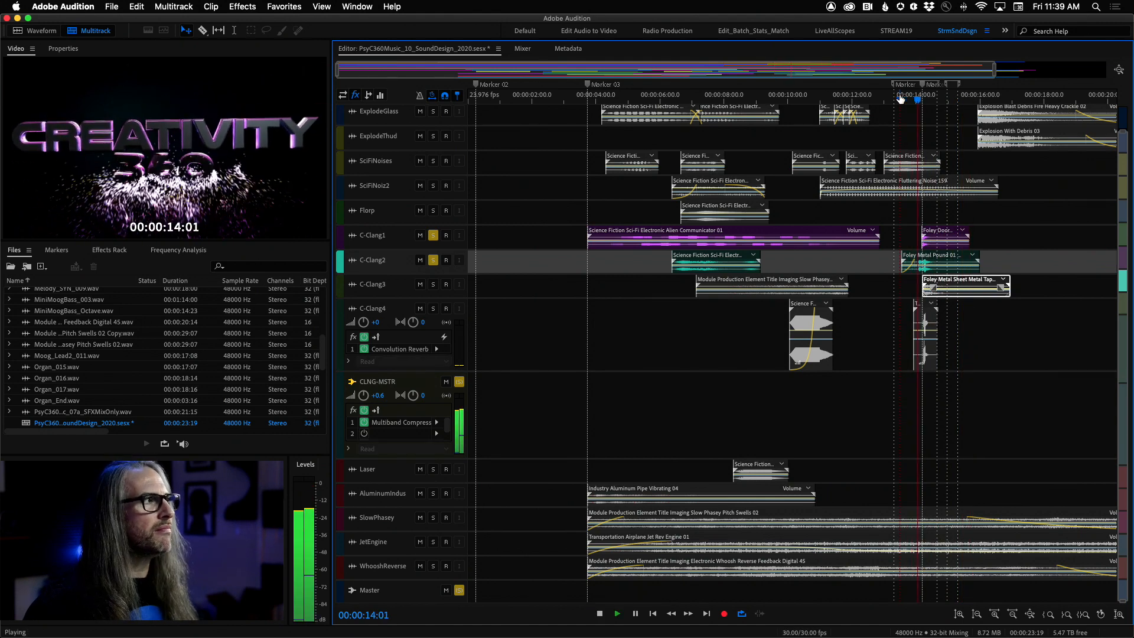
pyautogui.press('space')
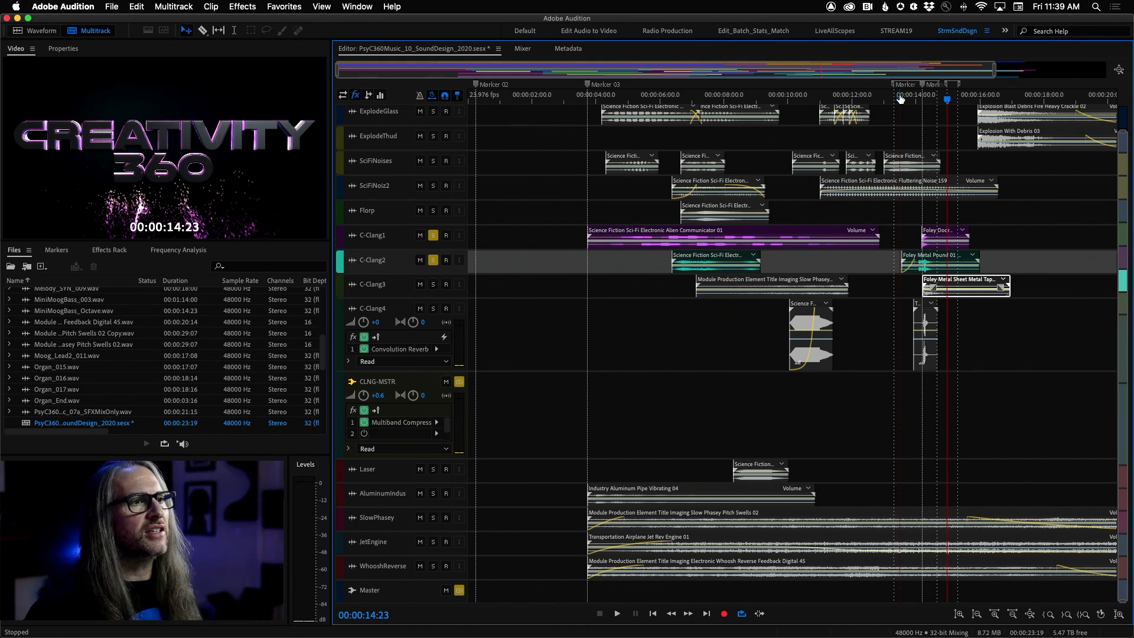
# Add C-Clang3 to the soloed tracks and play the three clang layers from the start of the Foley Metal Pound clip
pyautogui.click(433, 284)
pyautogui.moveTo(915, 105); pyautogui.dragTo(901, 106)
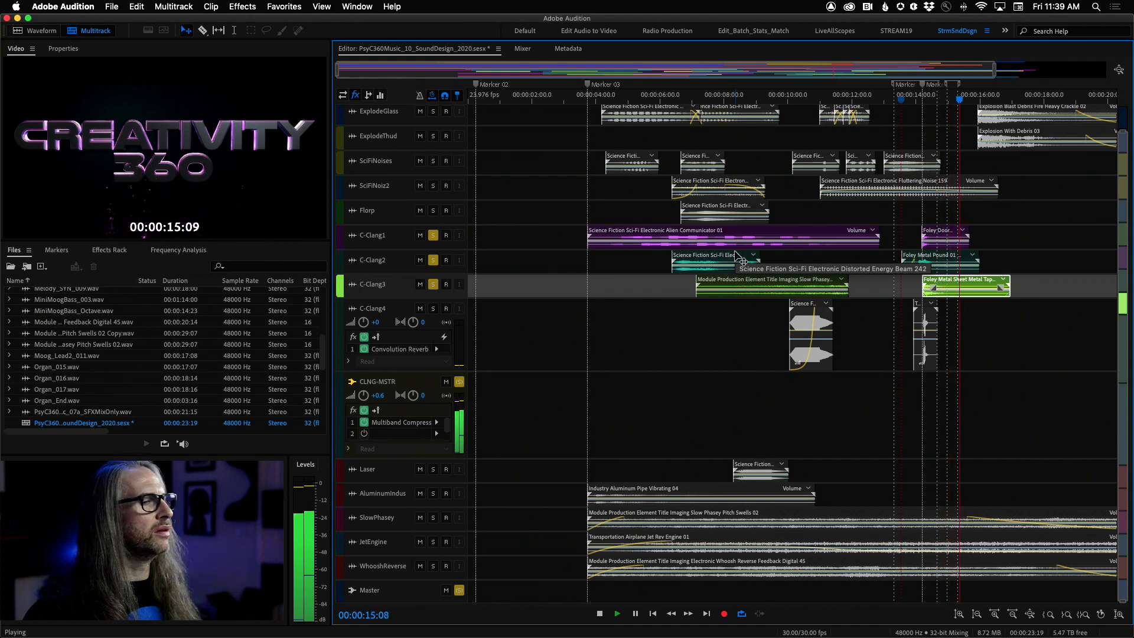
pyautogui.press('space')
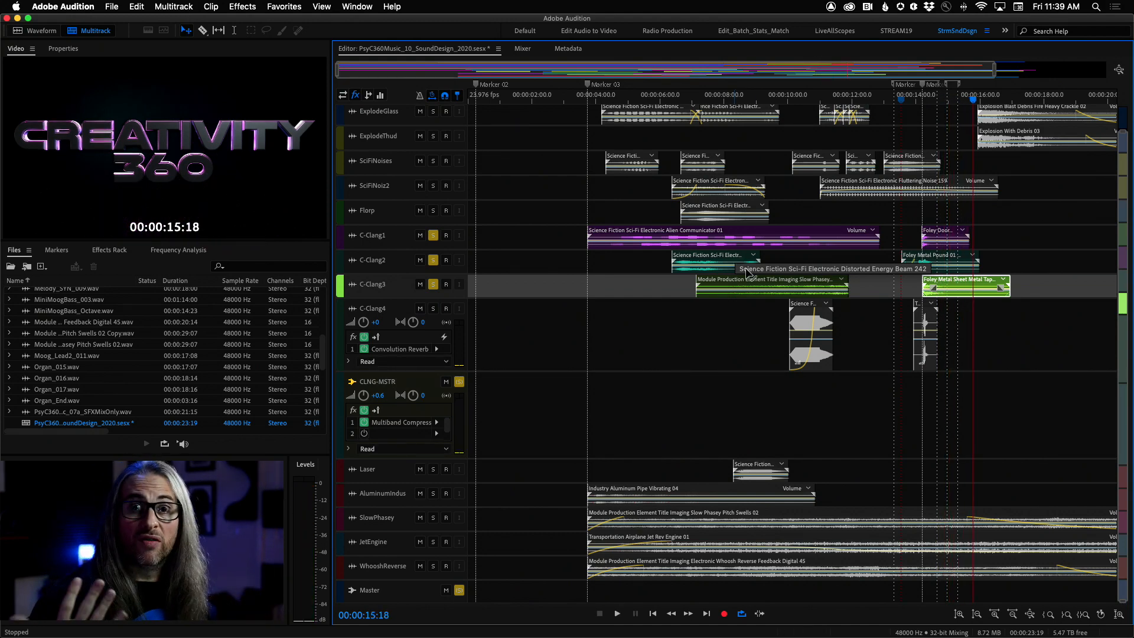
# Set the playhead to 00:00:13:17 and examine the Chevy Trailblazer door-close clip on C-Clang4 against the other clang clips
pyautogui.click(908, 102)
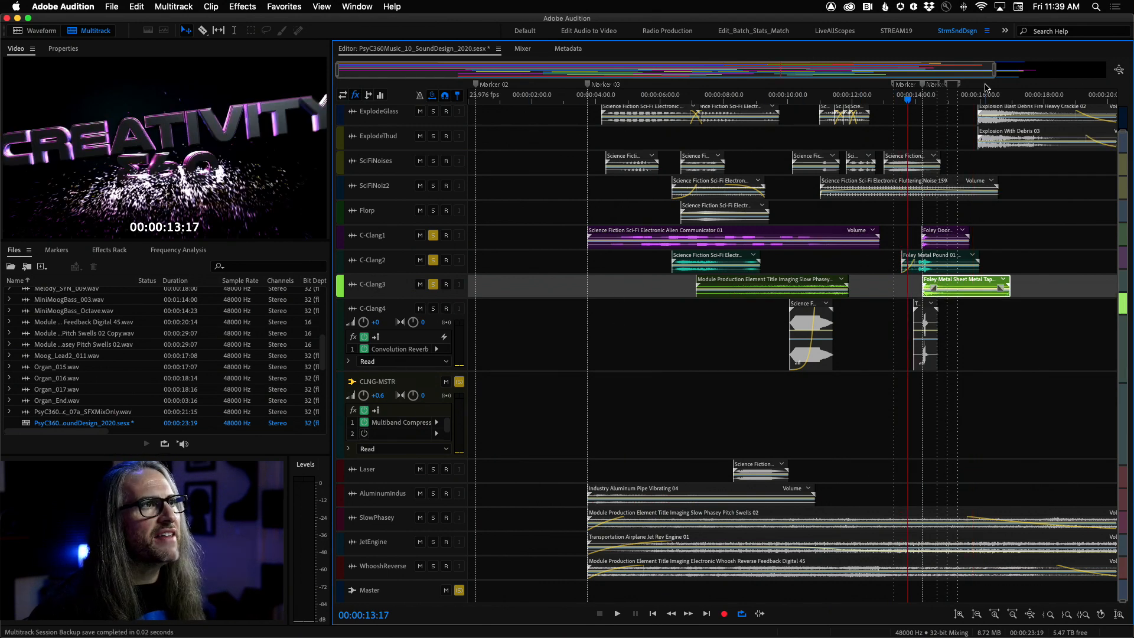
pyautogui.press('=')
pyautogui.press('=')
pyautogui.press('=')
pyautogui.press('=')
pyautogui.press('=')
pyautogui.press('=')
pyautogui.press('=')
pyautogui.press('=')
pyautogui.press('=')
pyautogui.press('=')
pyautogui.press('=')
pyautogui.press('=')
pyautogui.press('=')
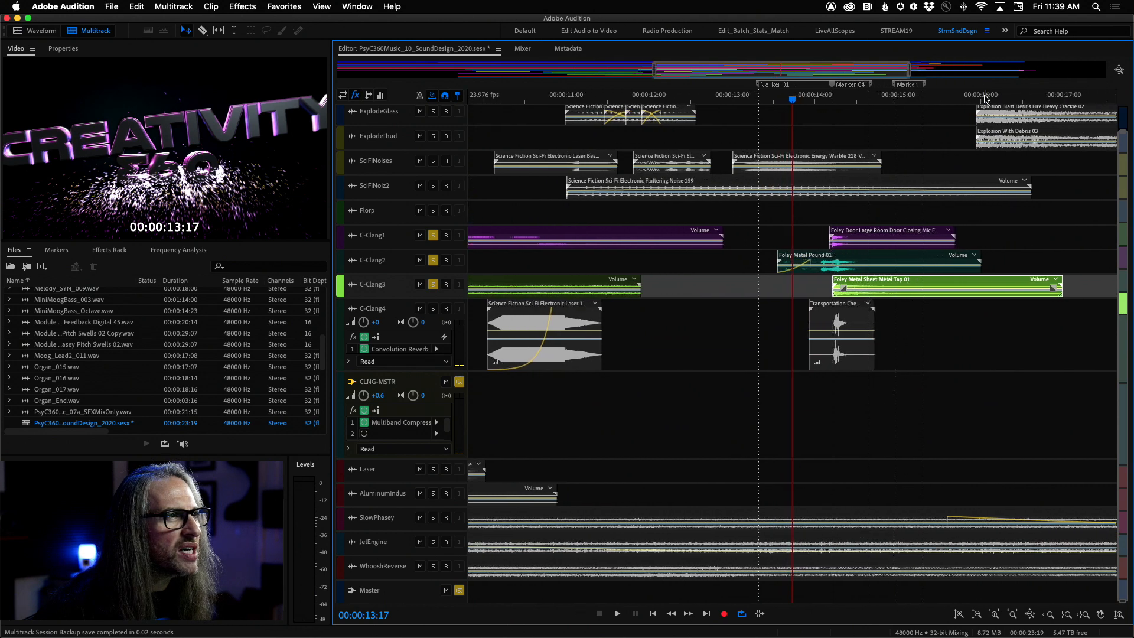
pyautogui.press('=')
pyautogui.press('=')
pyautogui.press('=')
pyautogui.press('=')
pyautogui.press('=')
pyautogui.press('=')
pyautogui.press('=')
pyautogui.press('=')
pyautogui.press('=')
pyautogui.press('=')
pyautogui.press('=')
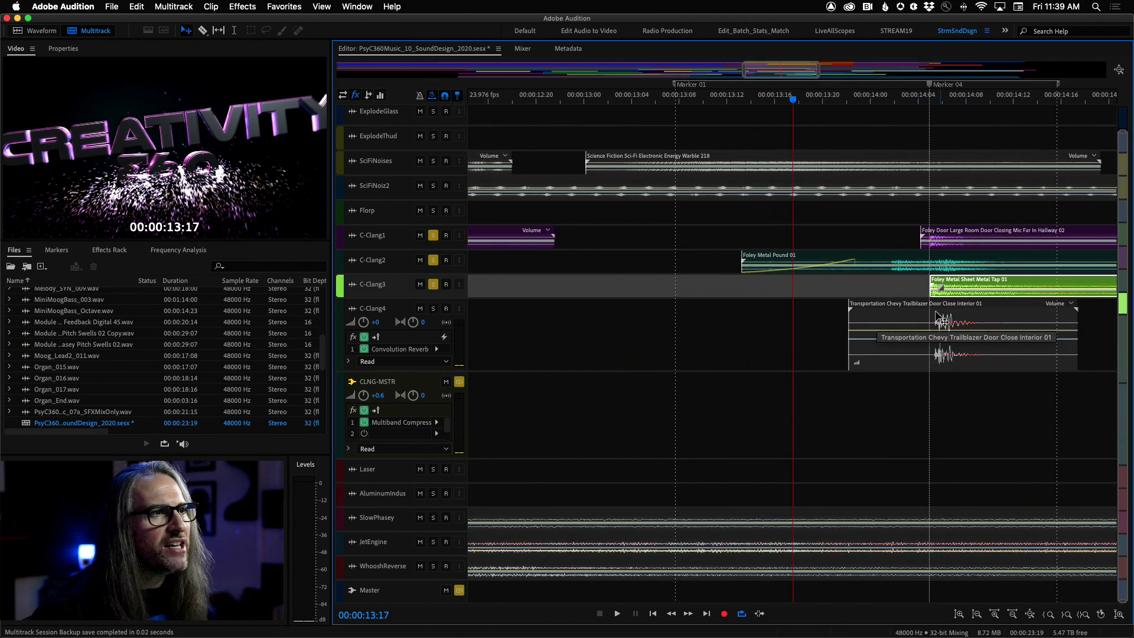
pyautogui.press('-')
pyautogui.press('-')
pyautogui.press('-')
pyautogui.press('-')
pyautogui.press('-')
pyautogui.press('-')
pyautogui.press('-')
pyautogui.press('-')
pyautogui.press('-')
pyautogui.press('-')
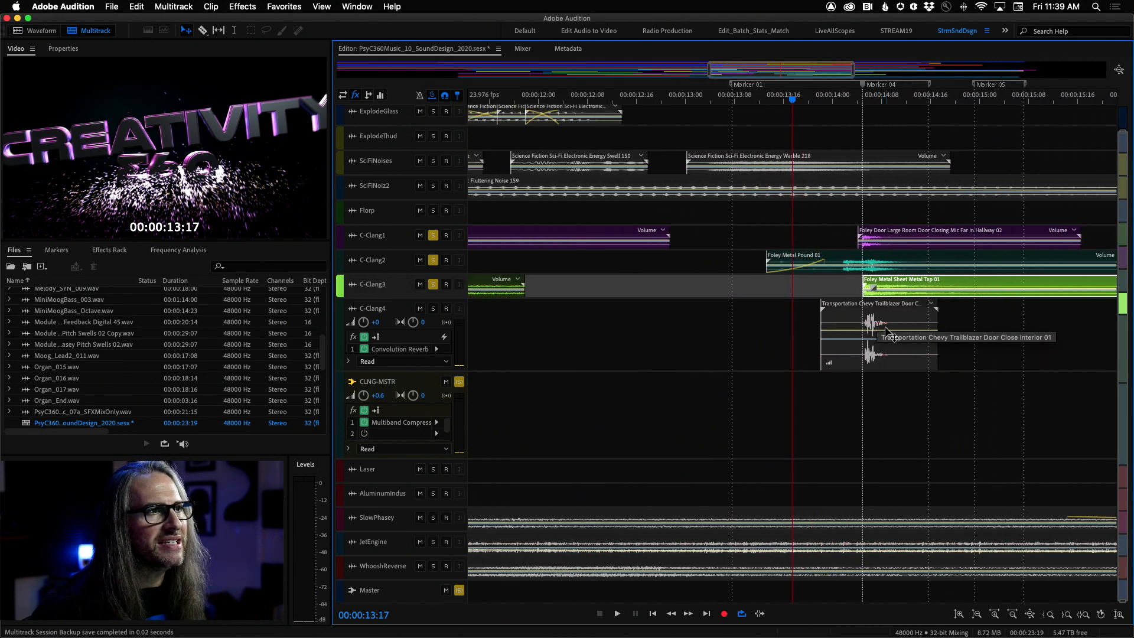
pyautogui.press('-')
pyautogui.press('-')
pyautogui.press('-')
pyautogui.press('-')
pyautogui.press('-')
pyautogui.press('-')
# Add C-Clang4 to the soloed tracks and play all four clang layers from 00:00:13:17
pyautogui.click(434, 309)
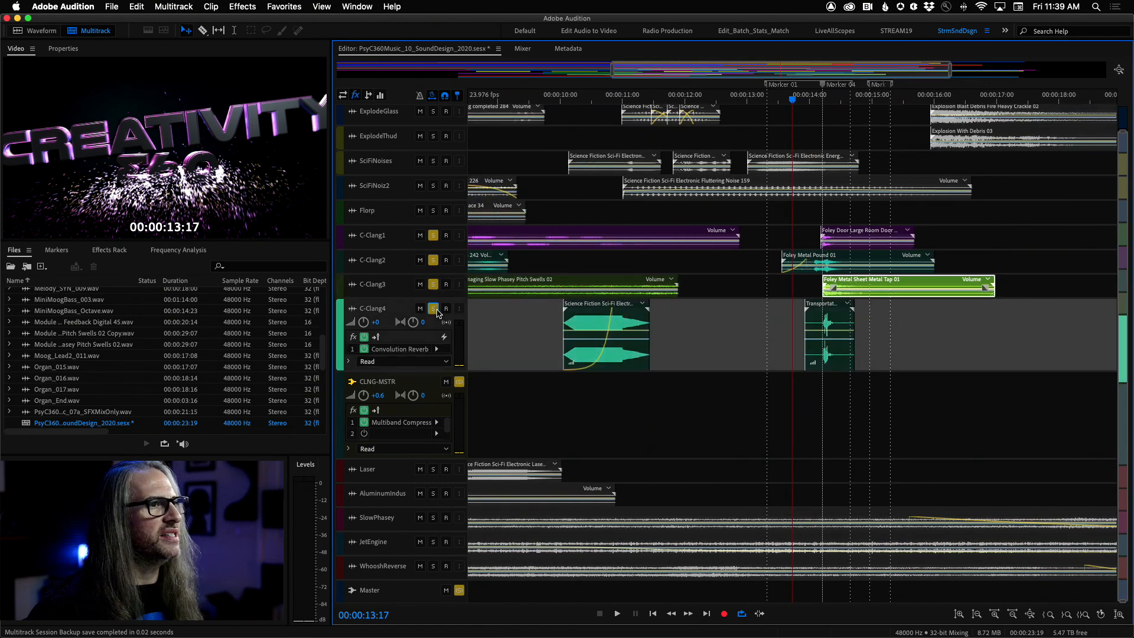
pyautogui.press('space')
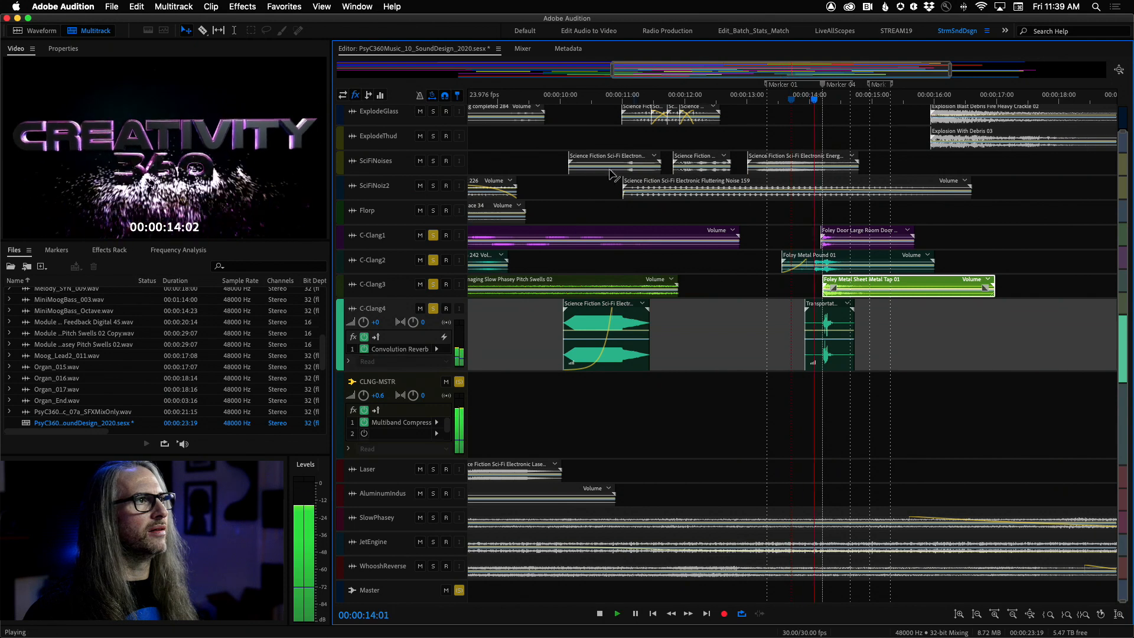
pyautogui.press('space')
# Bring SciFiNoiz2 back into the soloed tracks and play it with the clang layers from Marker 01
pyautogui.click(433, 186)
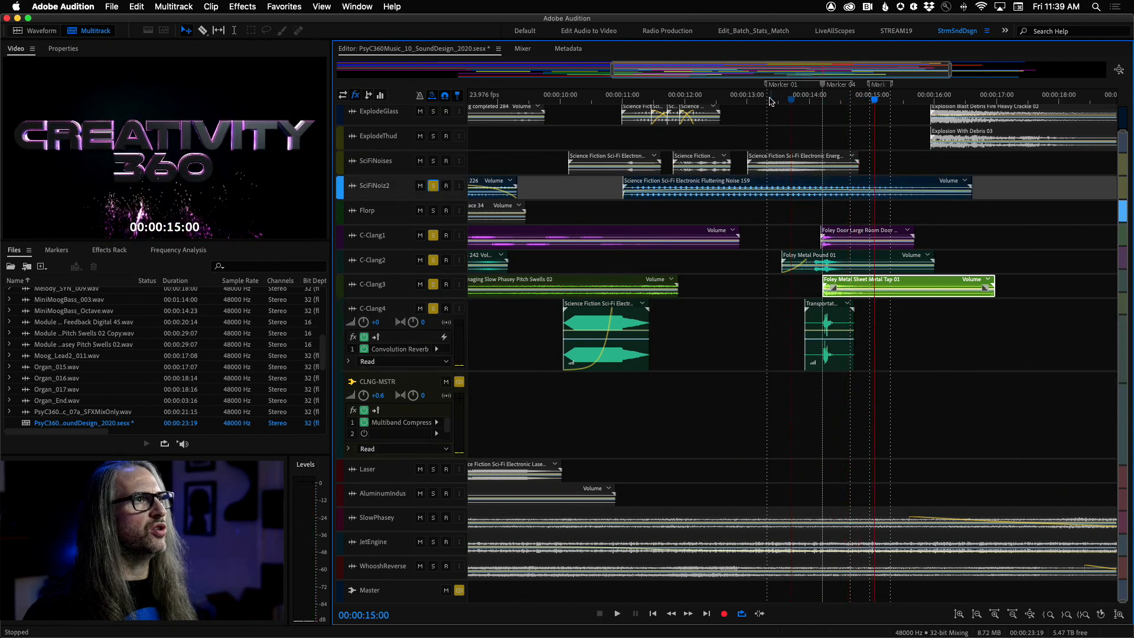
pyautogui.click(766, 101)
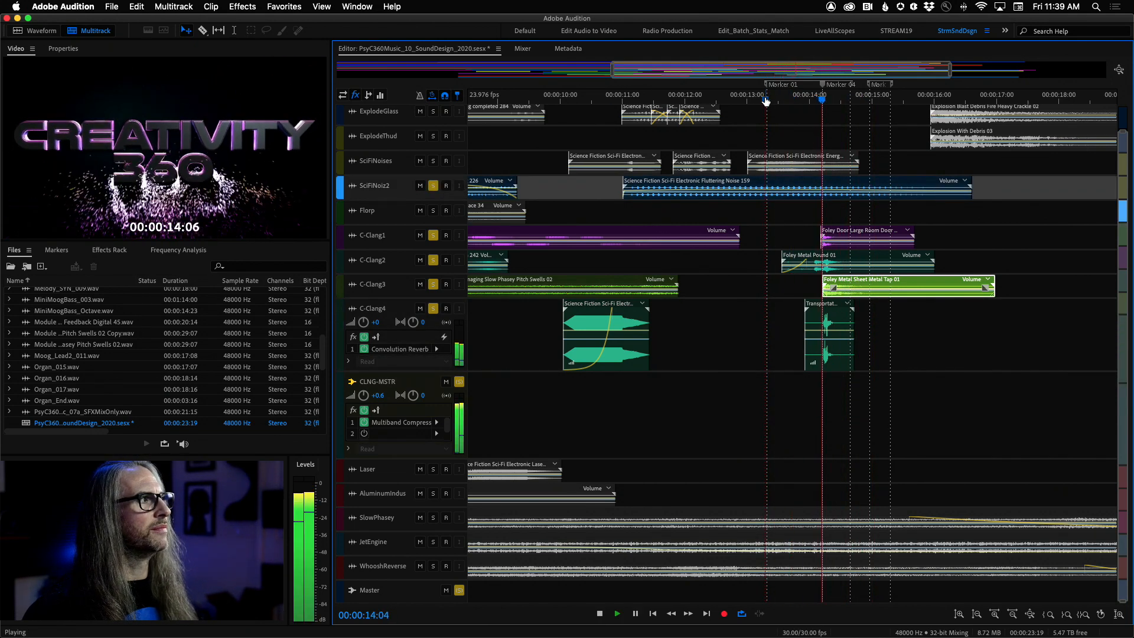
pyautogui.press('space')
# Add ExplodeGlass and ExplodeThud to the soloed tracks, play from just before Marker 04, and rewind to just before the explosion
pyautogui.scroll(2, 837, 166)
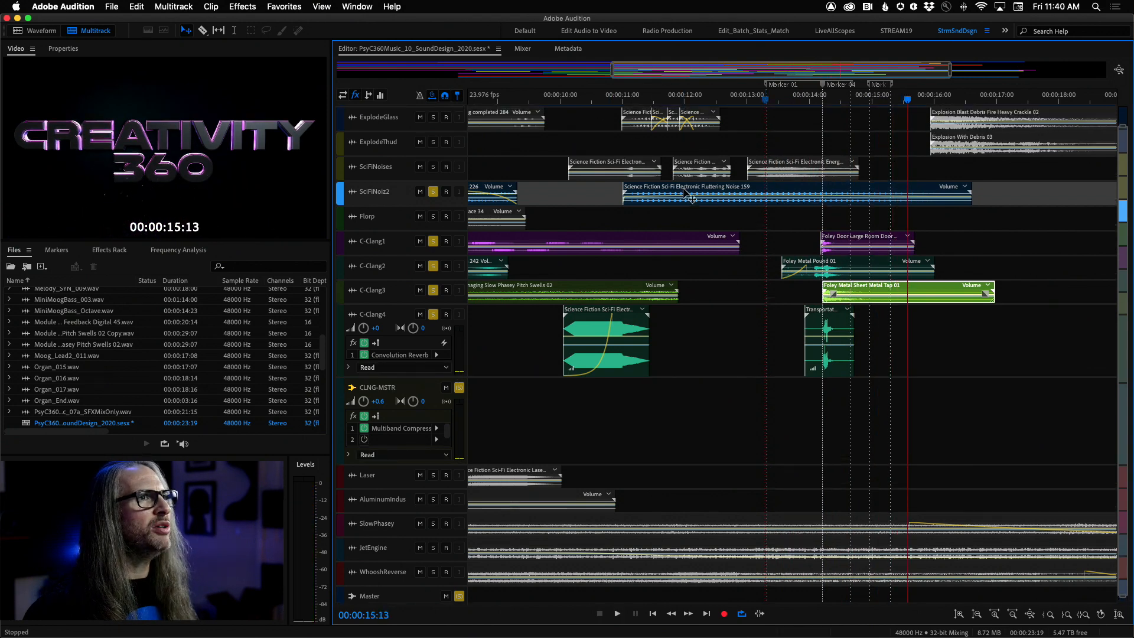
pyautogui.click(434, 139)
pyautogui.click(433, 163)
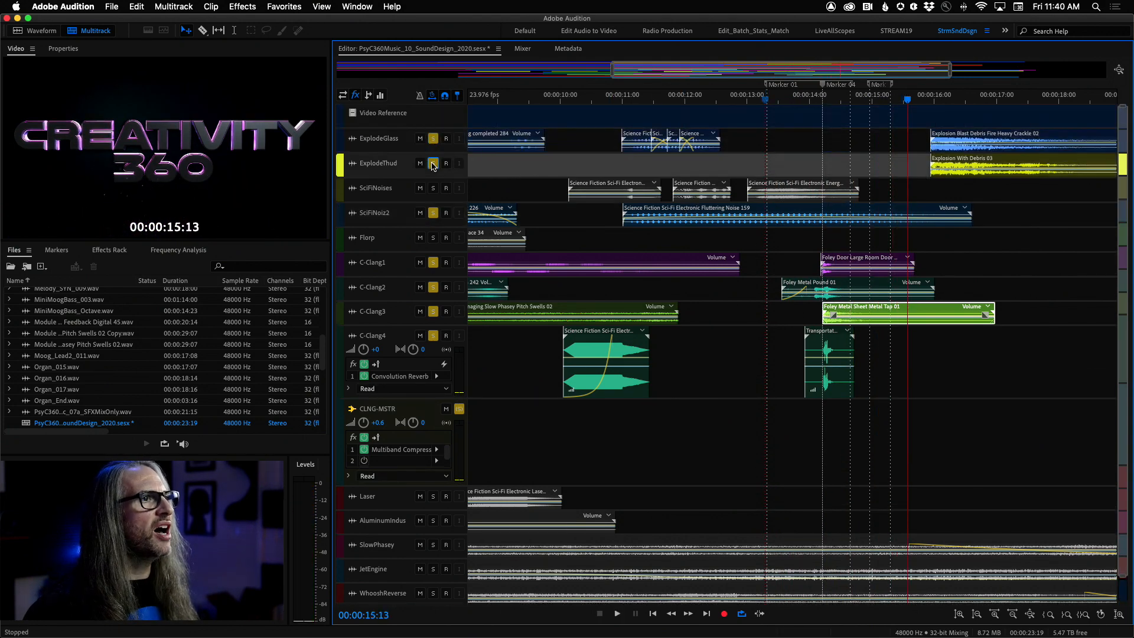
pyautogui.moveTo(810, 101); pyautogui.dragTo(799, 100)
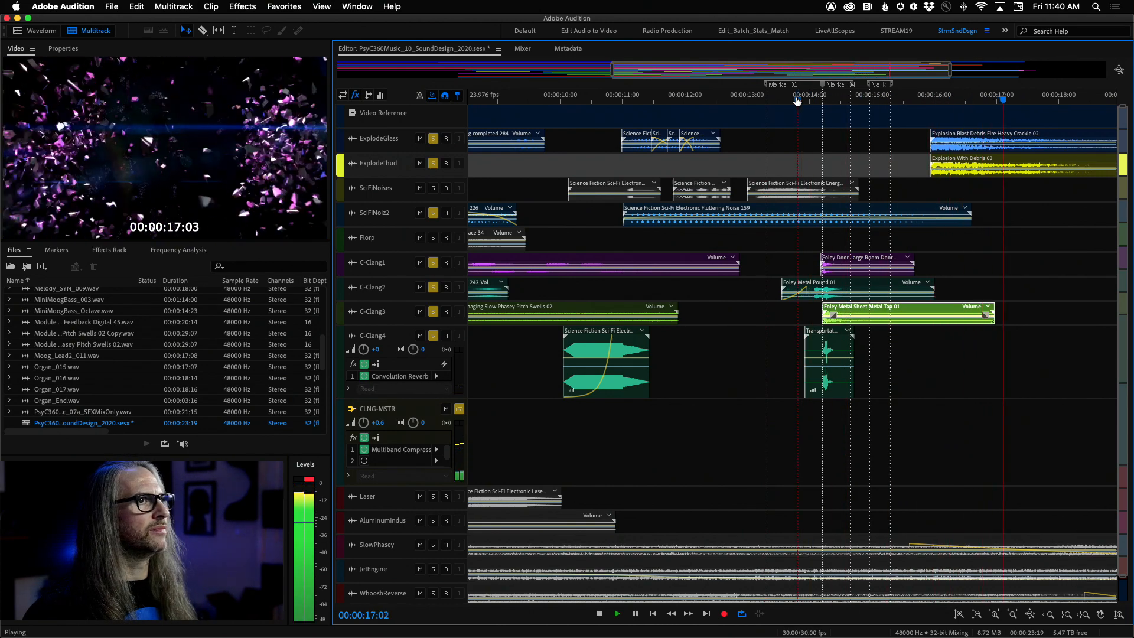
pyautogui.press('j')
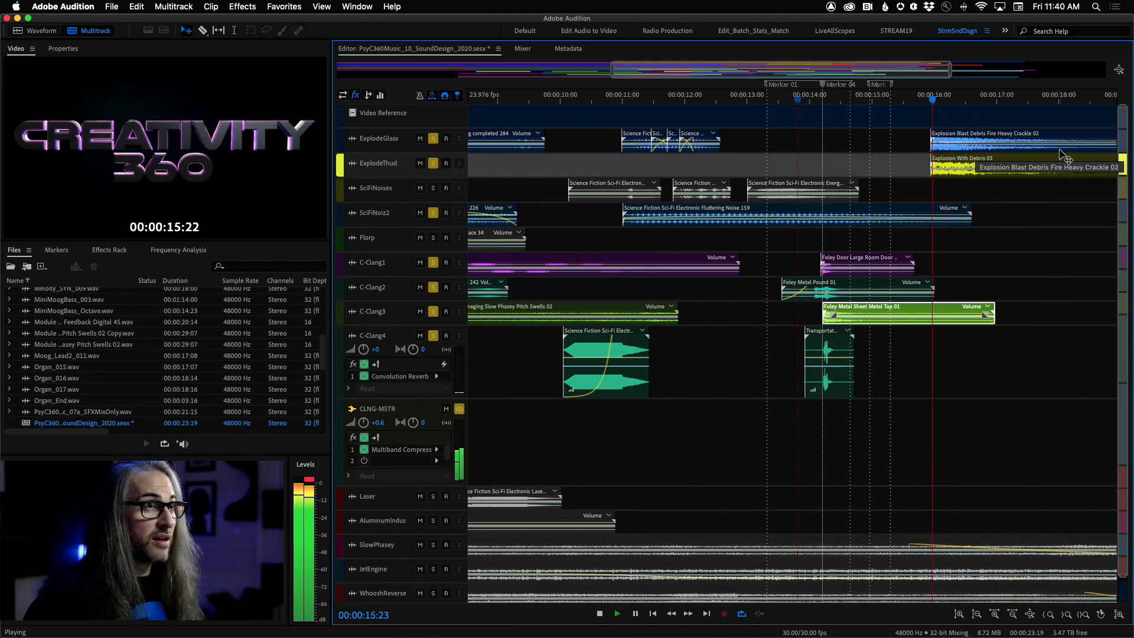
pyautogui.press('k')
# Unsolo ExplodeThud, the CLNG-MSTR bus and SciFiNoiz2, and play ExplodeGlass alone from 00:00:15:21
pyautogui.click(433, 165)
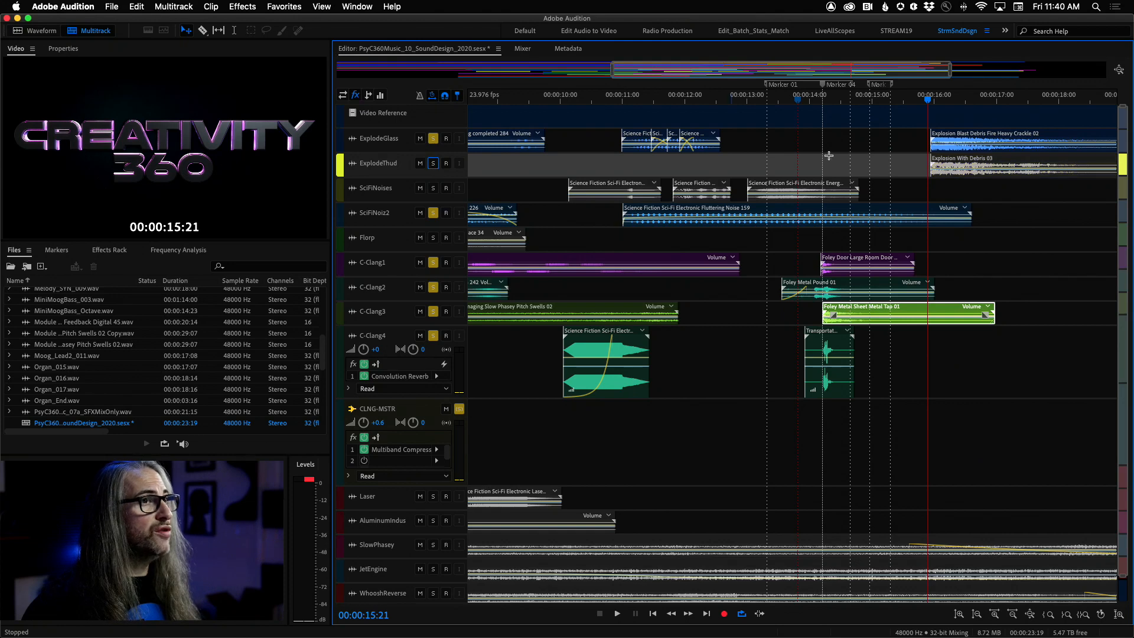
pyautogui.click(459, 409)
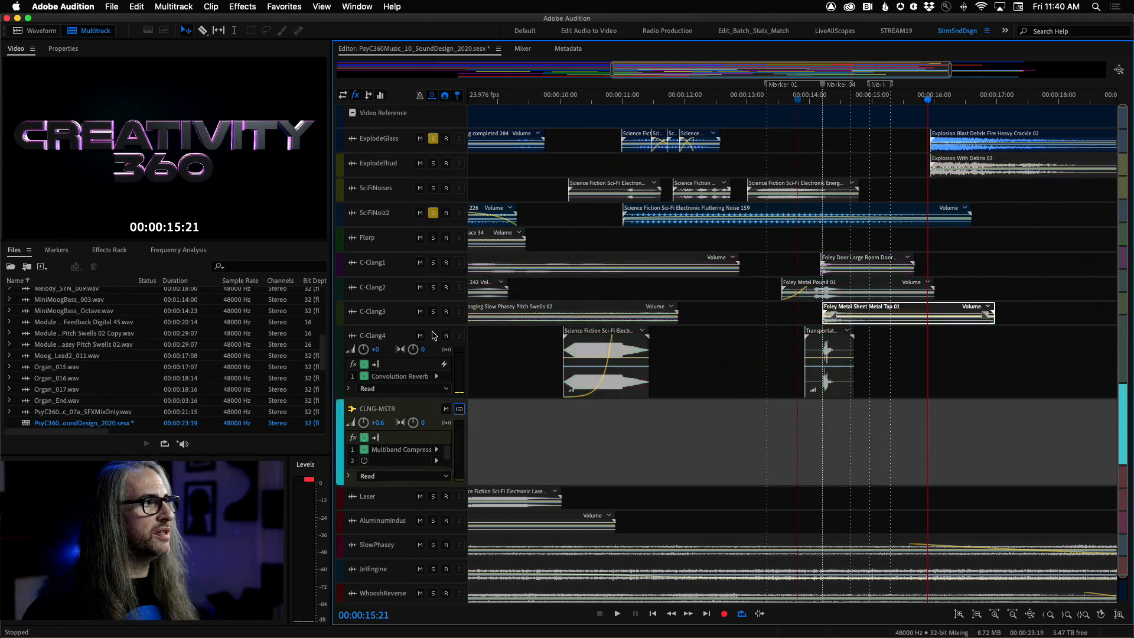
pyautogui.click(434, 213)
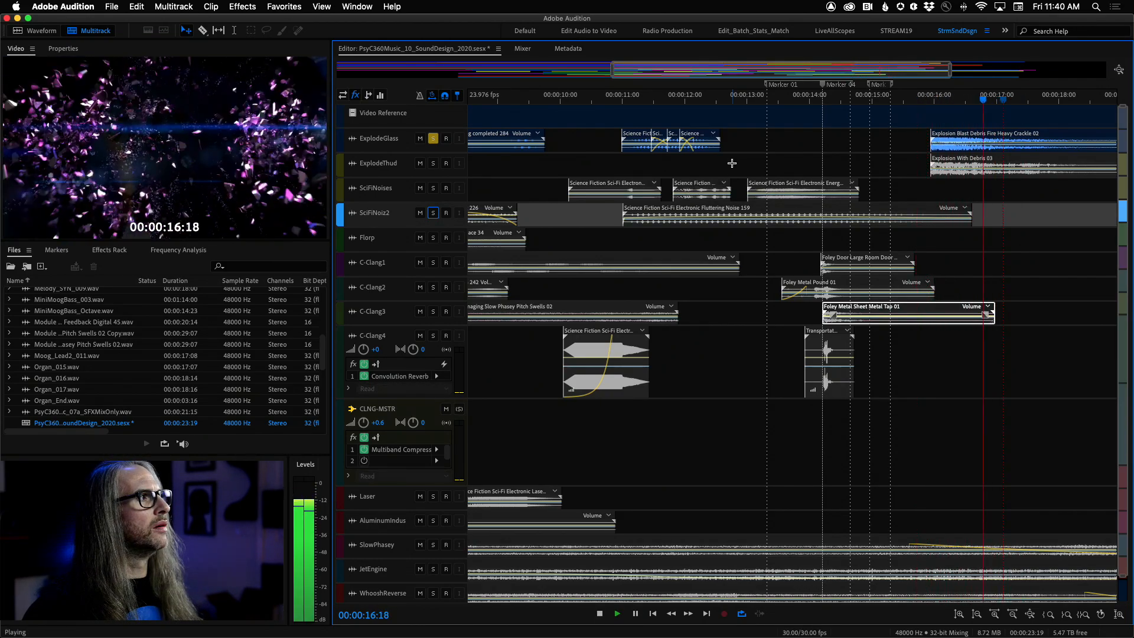
pyautogui.press('space')
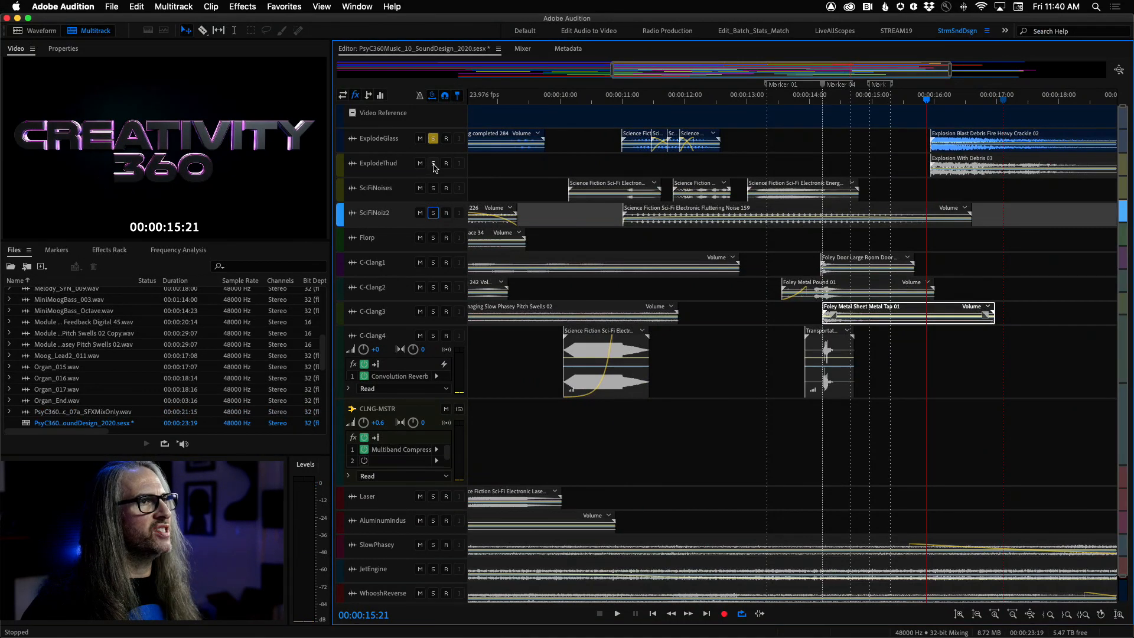
# Solo ExplodeThud together with ExplodeGlass and play both explosion clips from slightly before they start
pyautogui.click(433, 165)
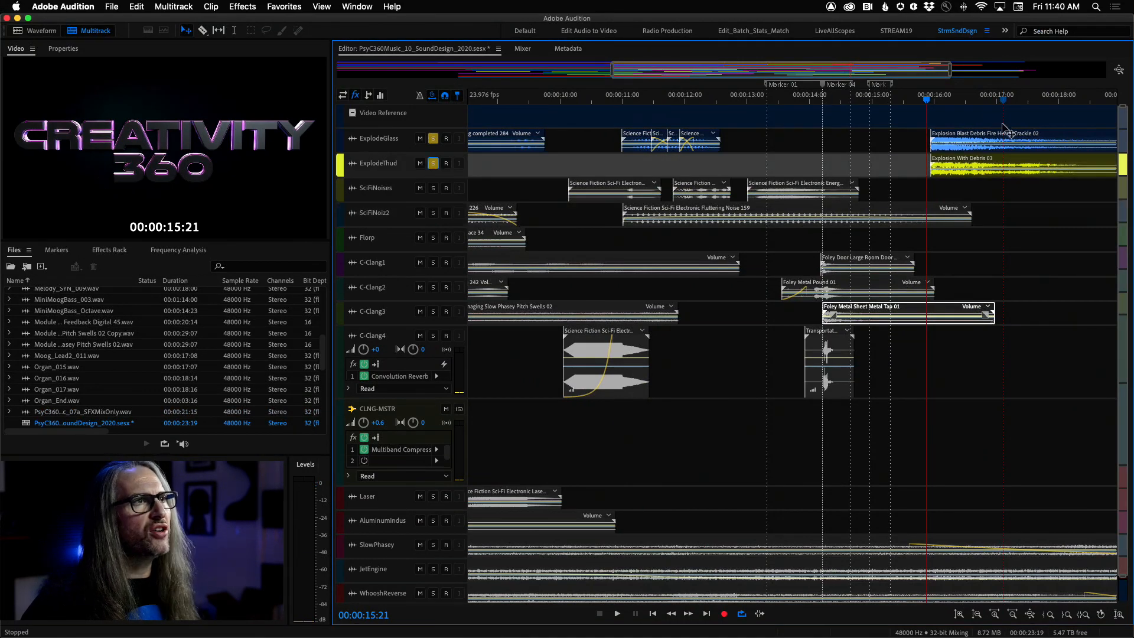
pyautogui.moveTo(925, 102); pyautogui.dragTo(916, 104)
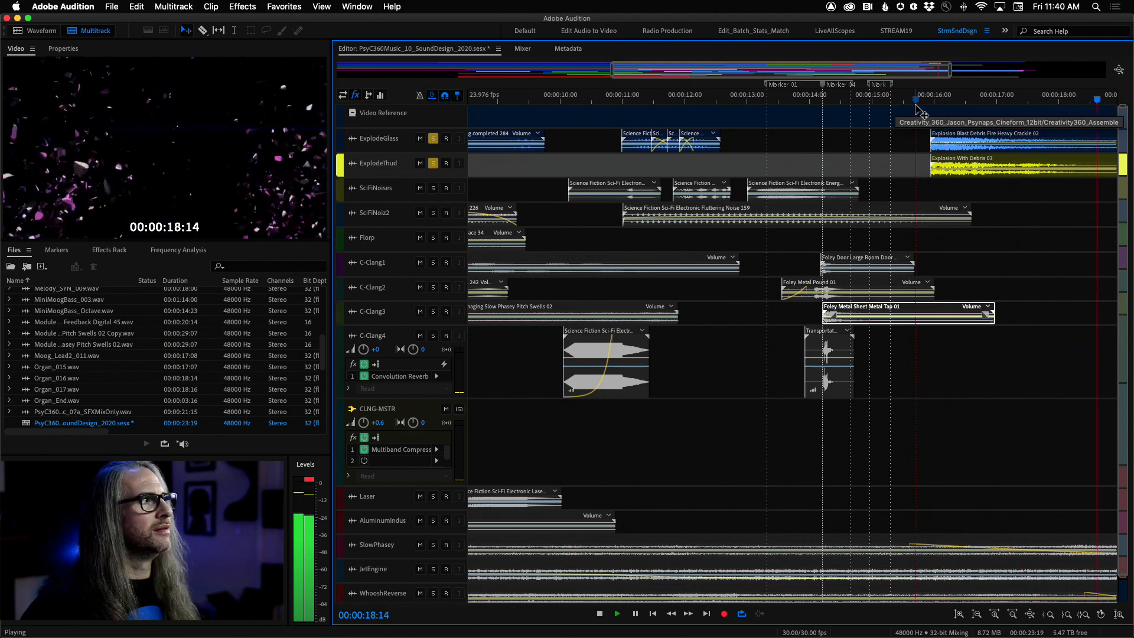
pyautogui.press('space')
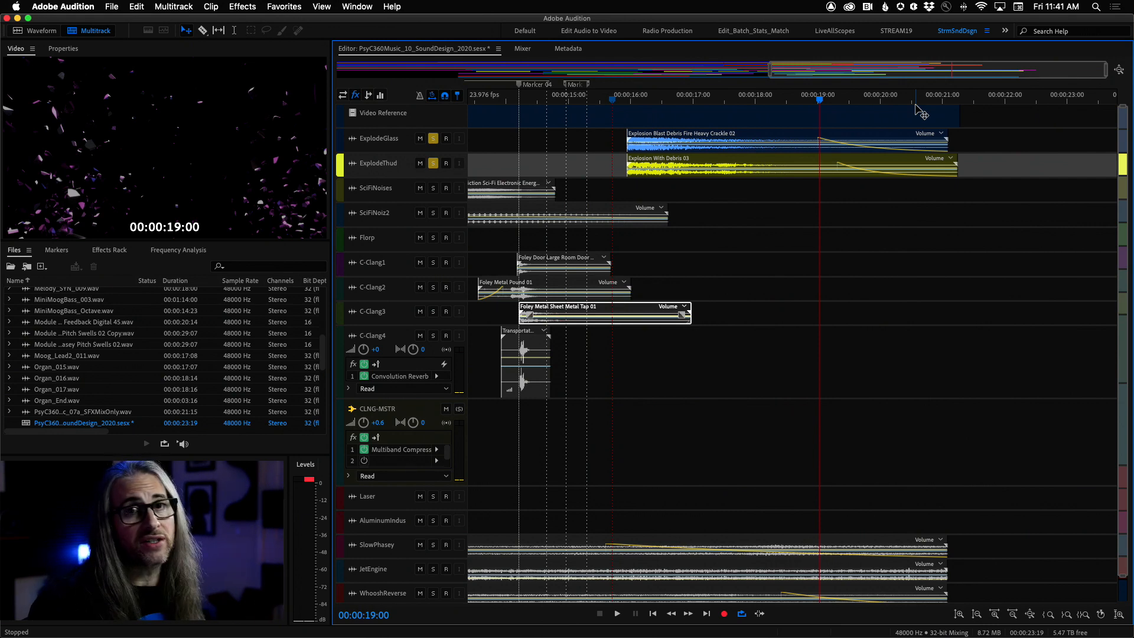
# Close all open files, discarding every unsaved change
pyautogui.click(111, 7)
pyautogui.click(180, 103)
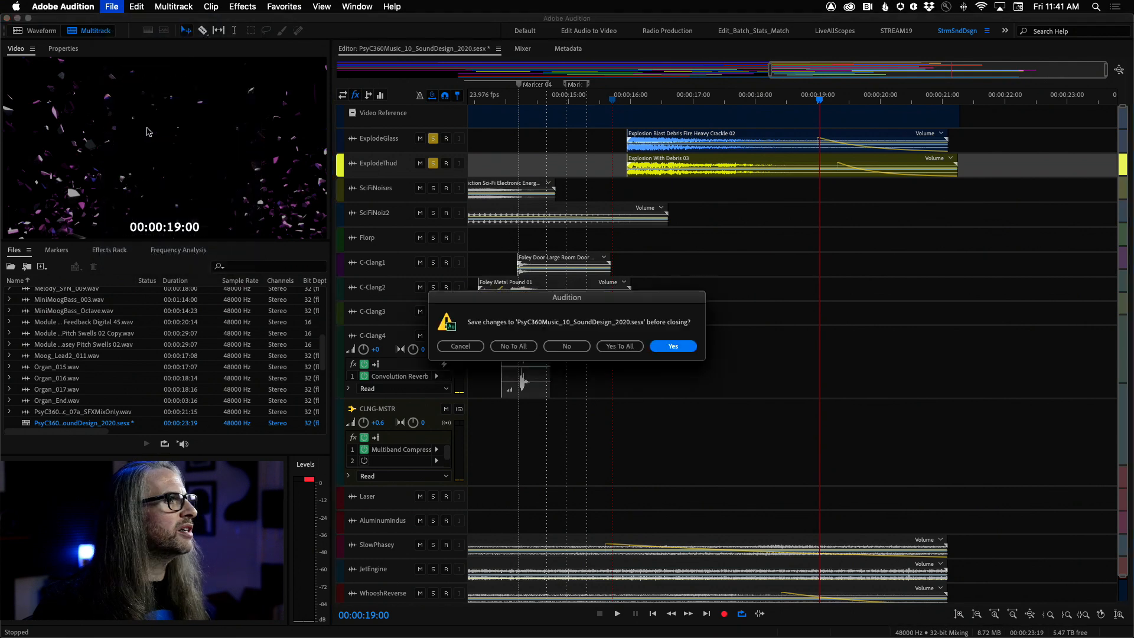
pyautogui.click(505, 346)
# Open the recent session BoxingScene_SoundDesign.sesx and look through its tracks from Track 1 to the Master
pyautogui.click(112, 7)
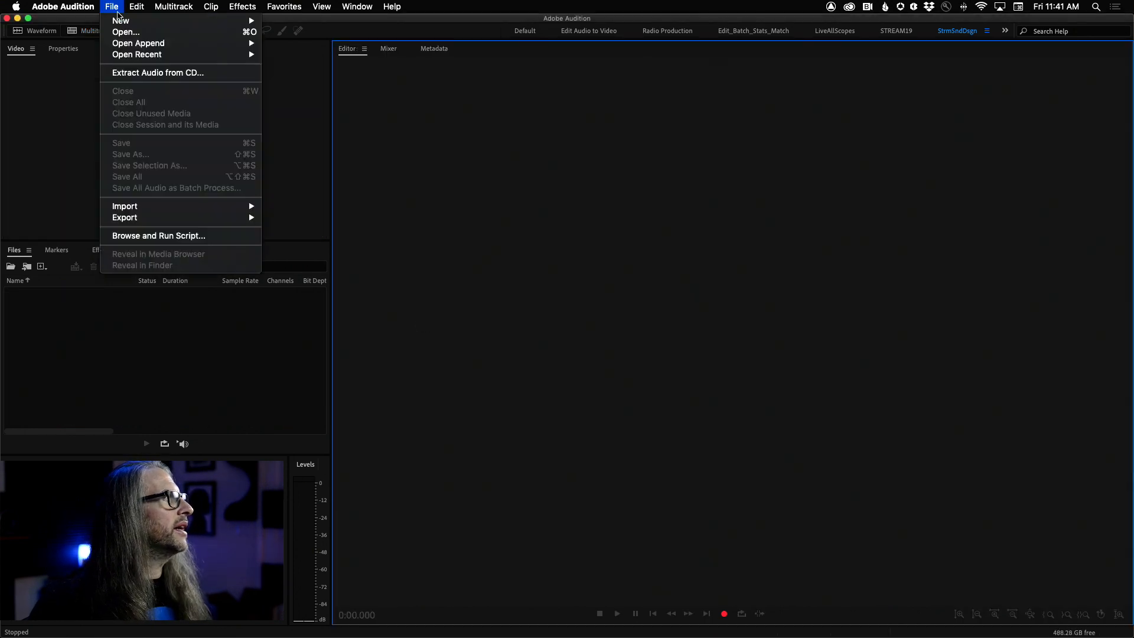
pyautogui.moveTo(142, 55)
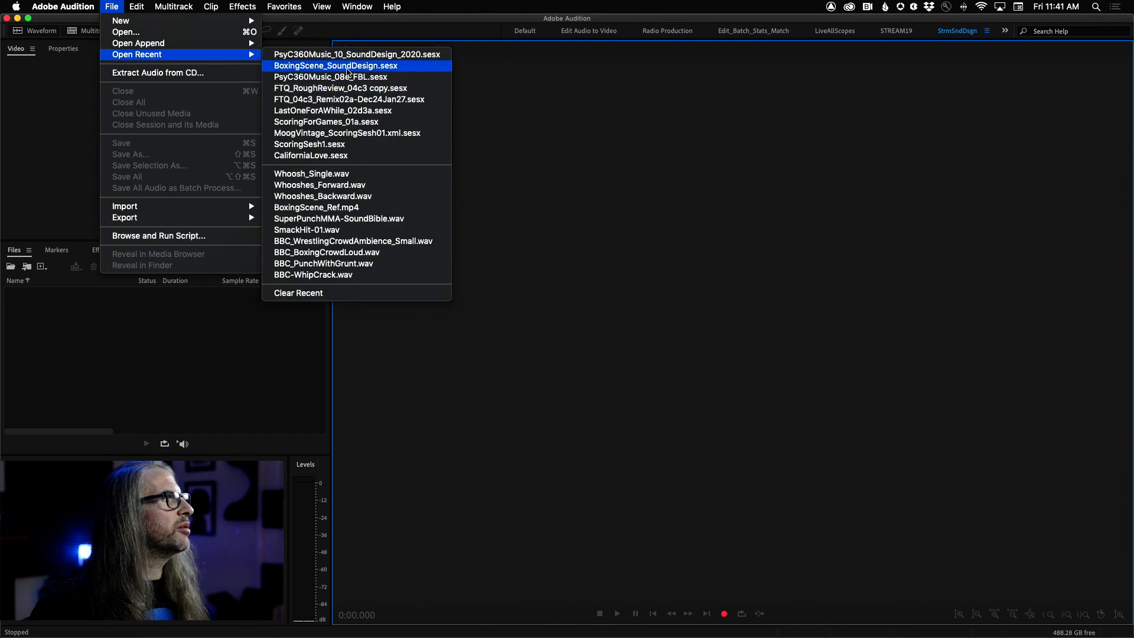
pyautogui.click(347, 68)
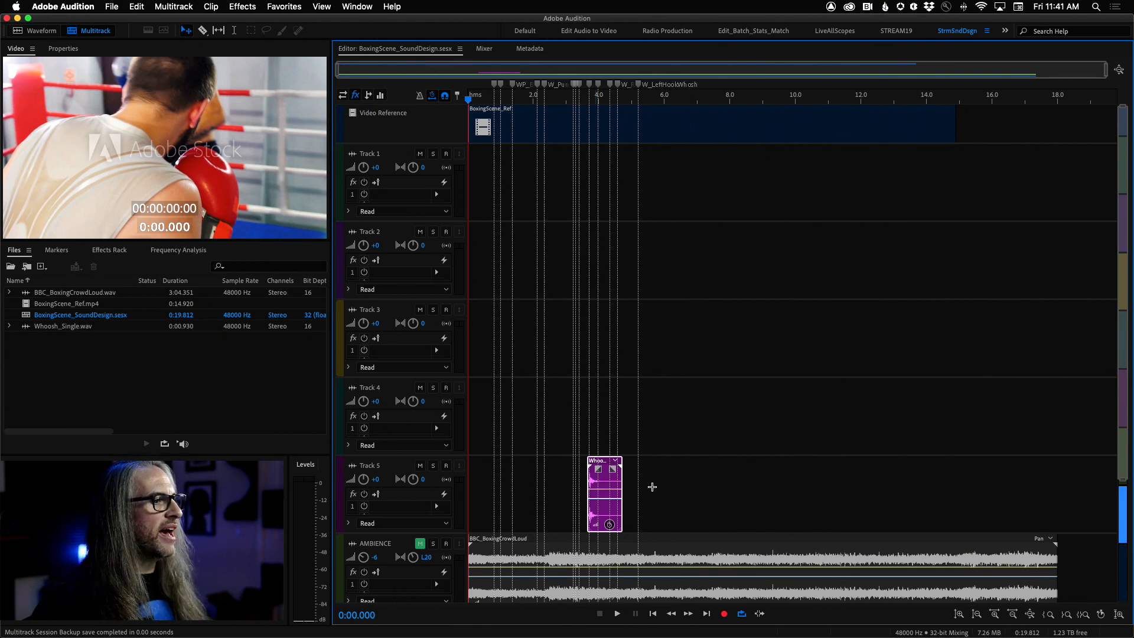
pyautogui.scroll(-2, 774, 495)
pyautogui.scroll(-3, 775, 495)
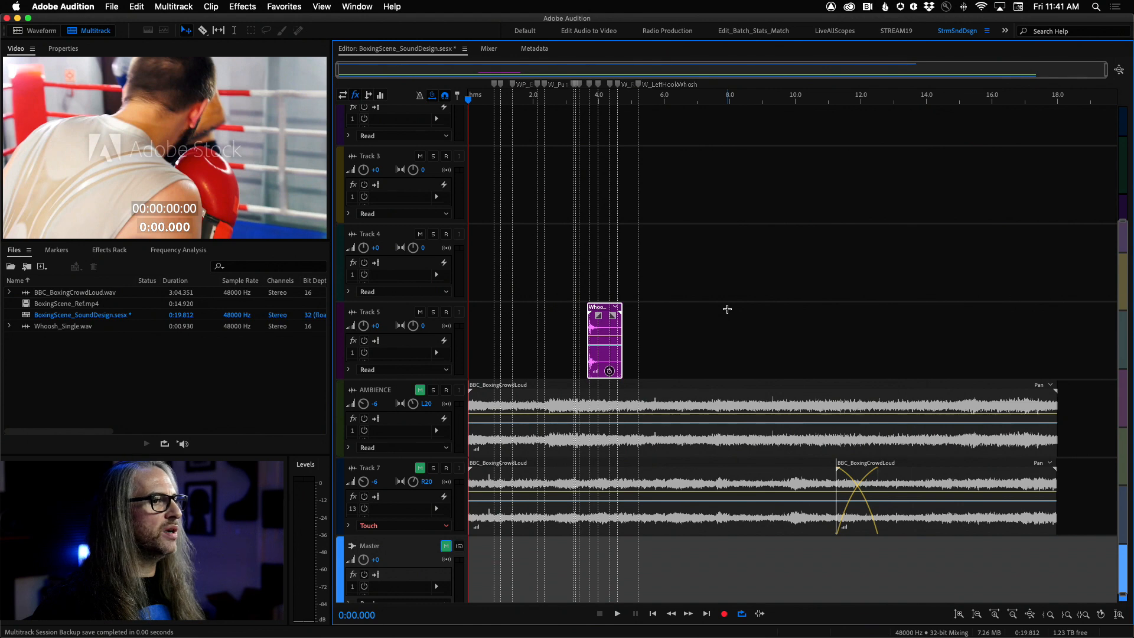
pyautogui.scroll(3, 726, 309)
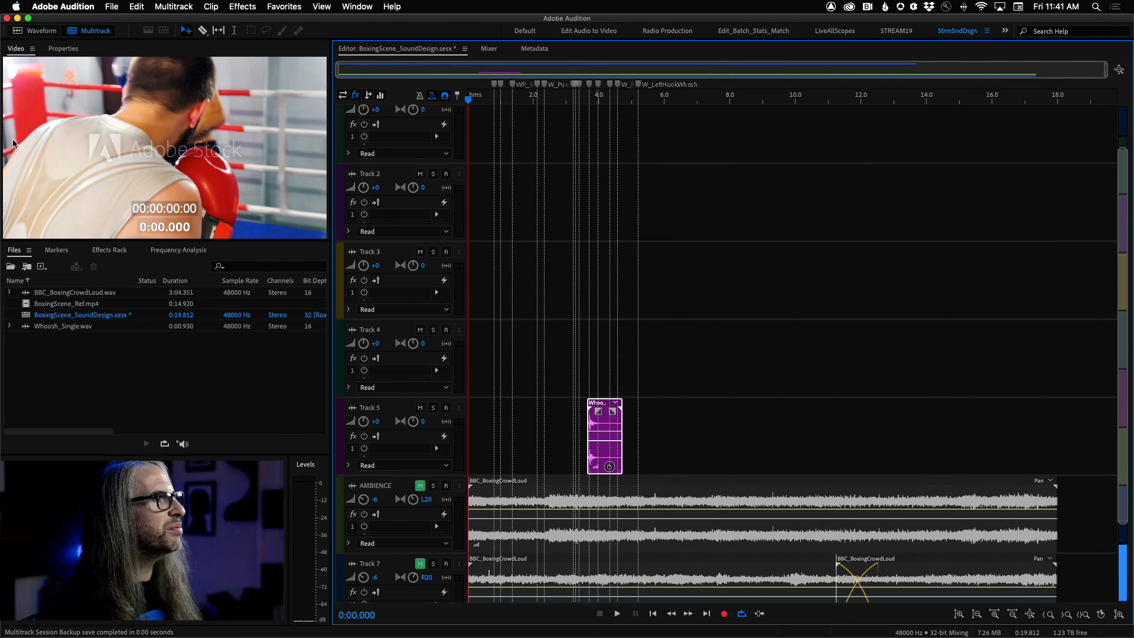
# Watch the boxing video enlarged to the full window, and replay its opening seconds from the start in the normal layout
pyautogui.press('`')
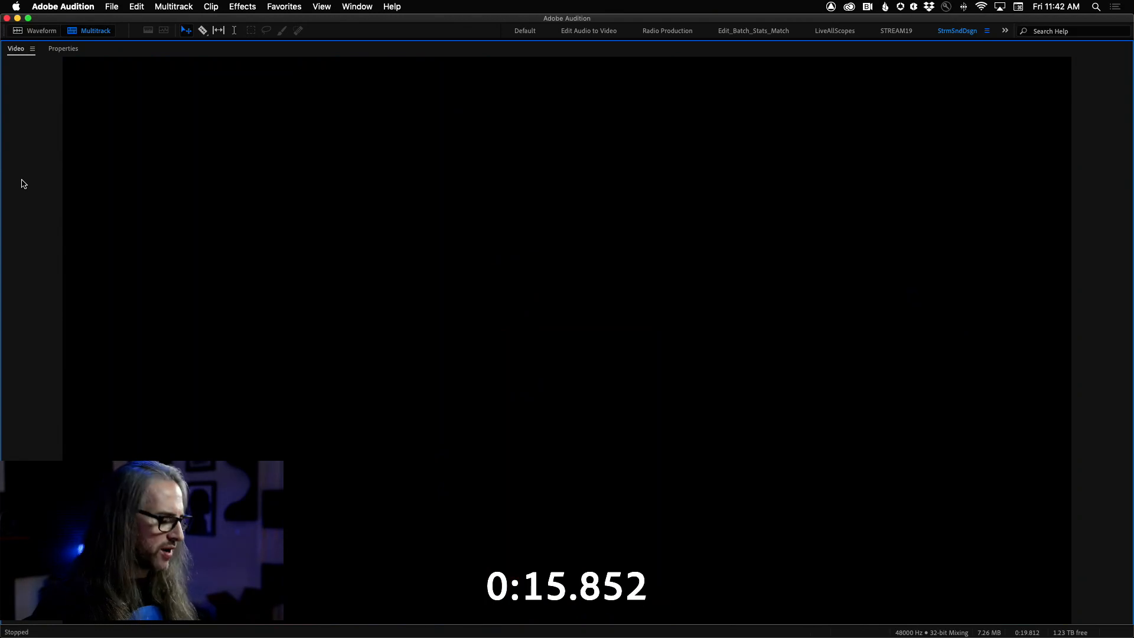
pyautogui.press('`')
pyautogui.moveTo(562, 102); pyautogui.dragTo(410, 104)
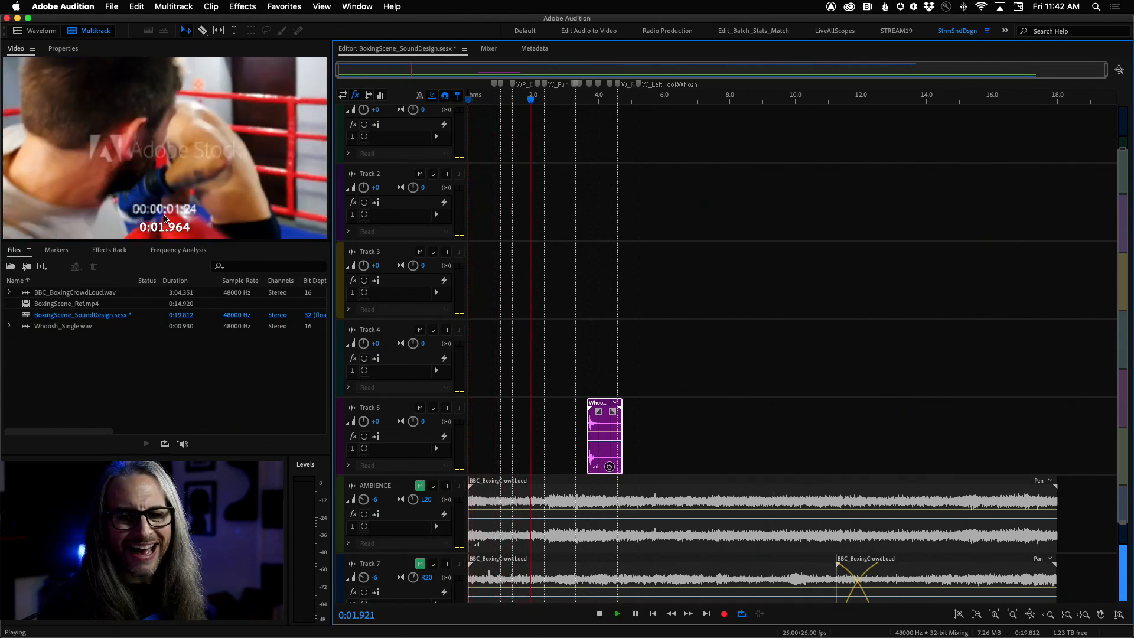
pyautogui.press('space')
pyautogui.press('space')
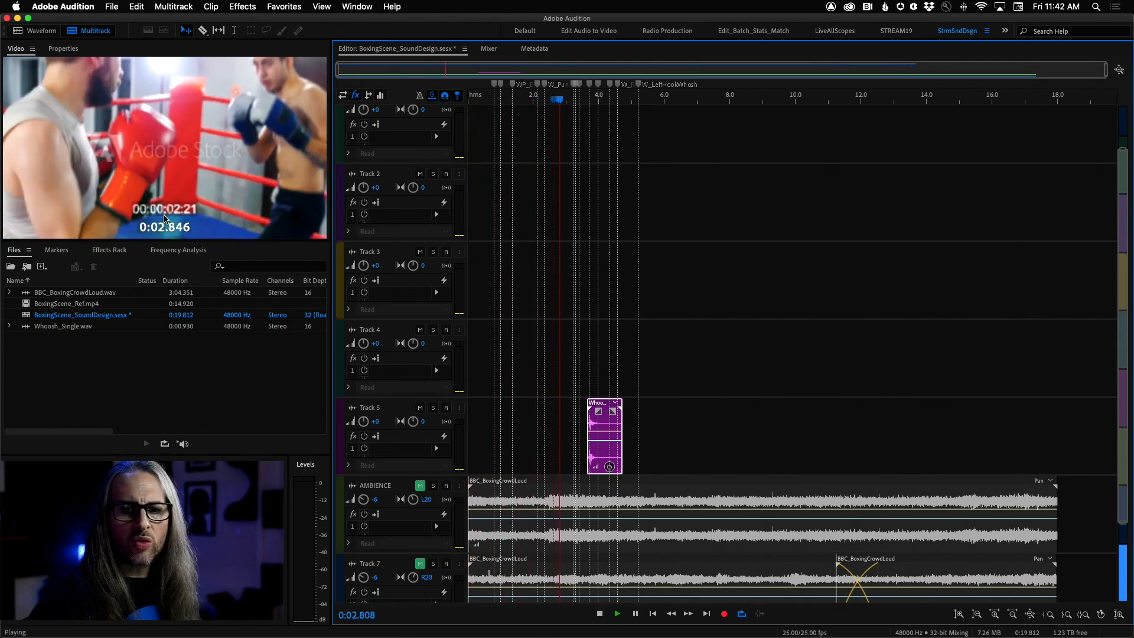
pyautogui.press('space')
pyautogui.press('space')
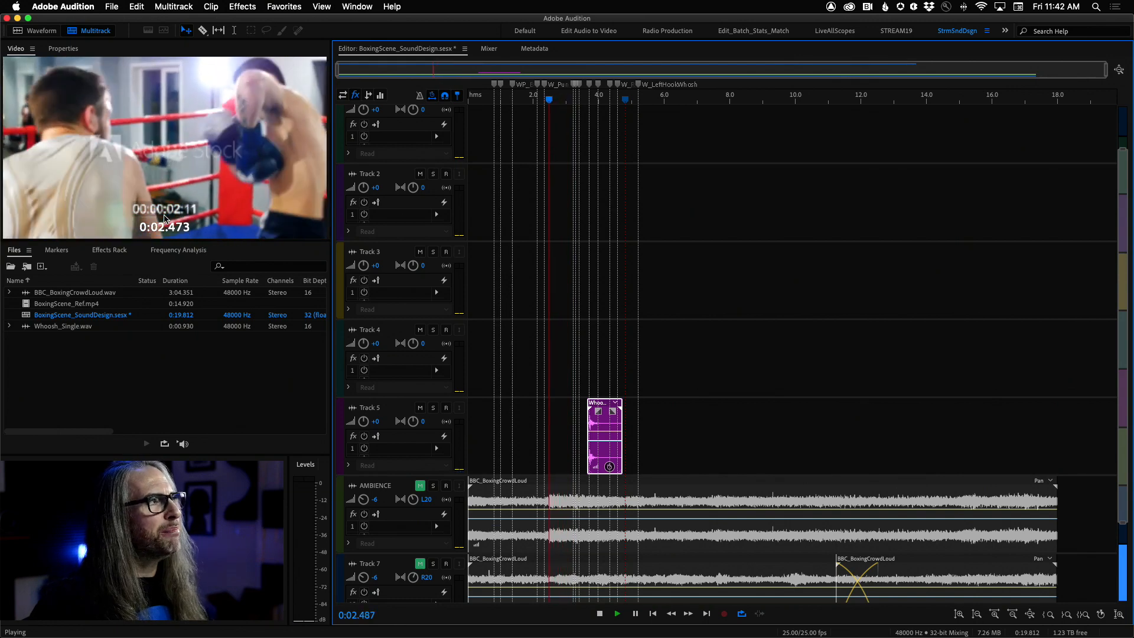
pyautogui.press('space')
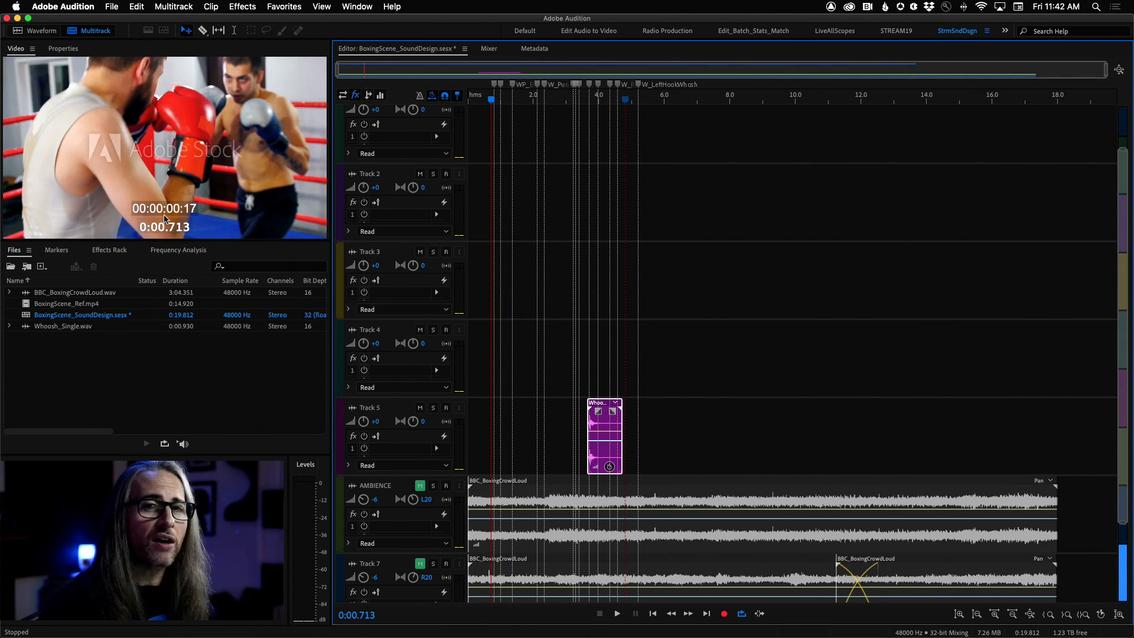
# Switch to Preview and read the list of needed sound elements in ElementsOfSoundForBoxing.jpg
pyautogui.press('super+Tab')
pyautogui.press('super+Tab')
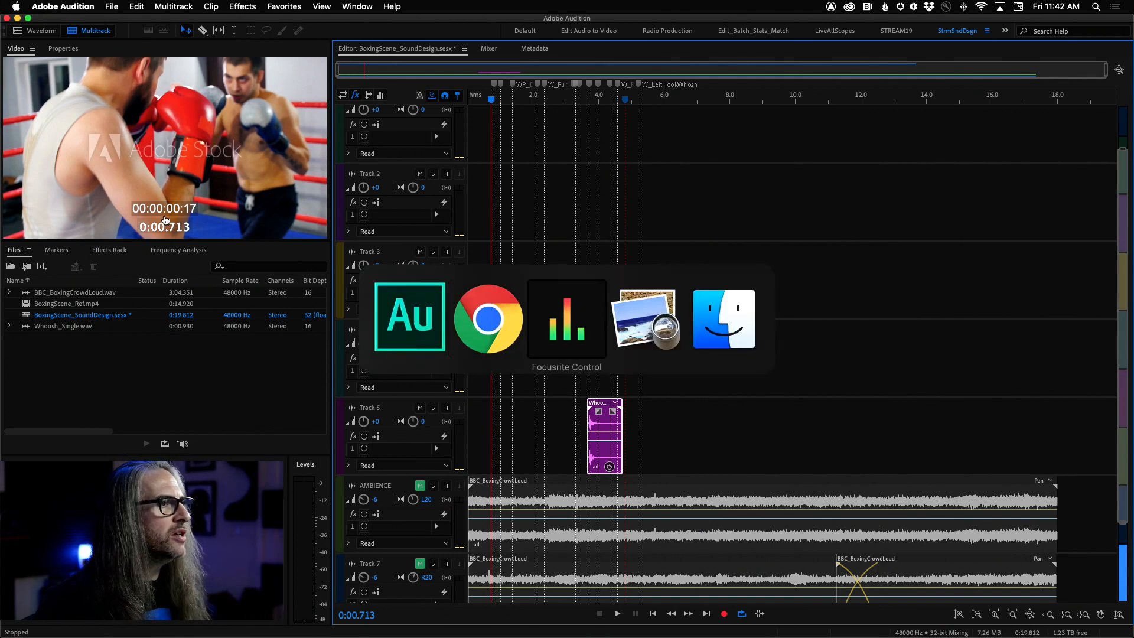
pyautogui.press('super+Tab')
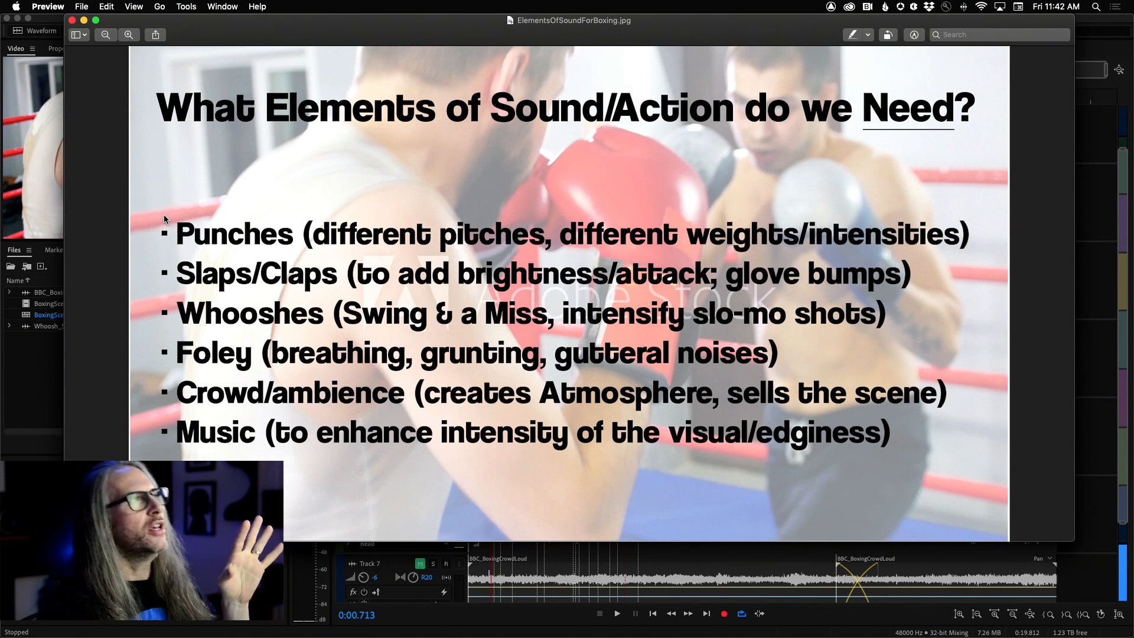
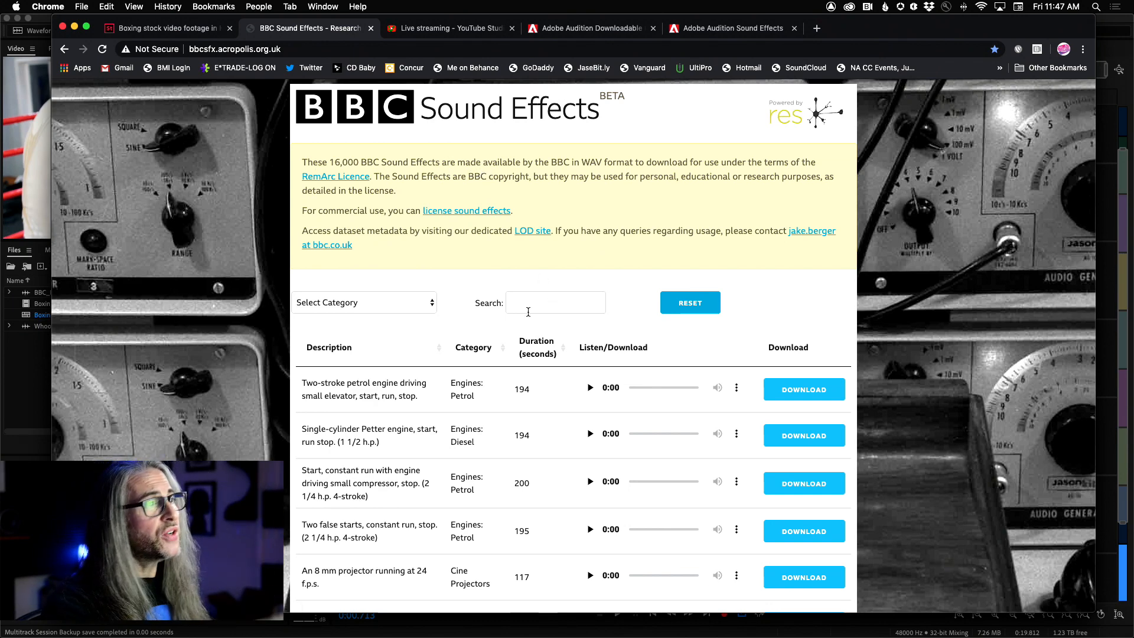
# Browse the BBC Sound Effects categories, filter by Escalators and preview the Hlavni main-line station clip
pyautogui.click(421, 311)
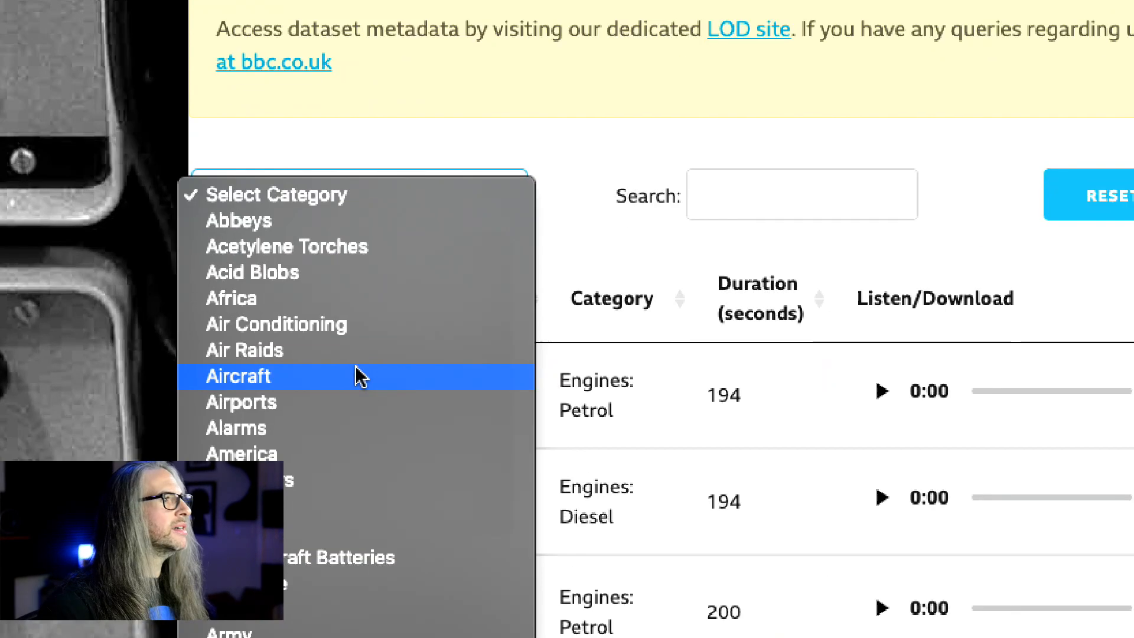
pyautogui.scroll(-5, 341, 481)
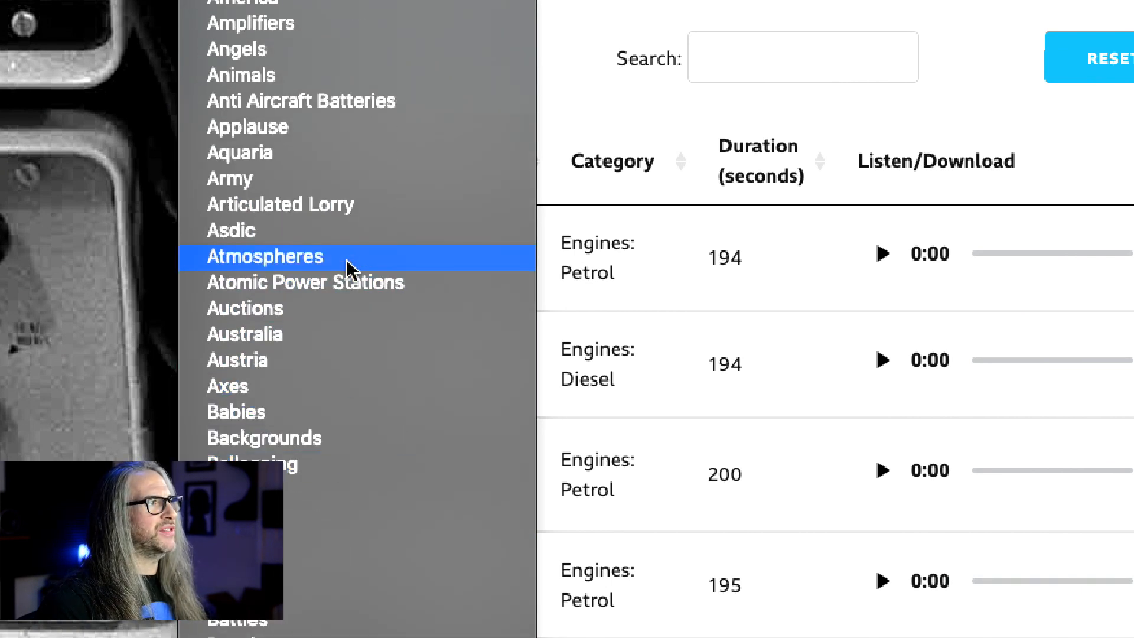
pyautogui.scroll(-4, 357, 374)
pyautogui.scroll(-5, 359, 371)
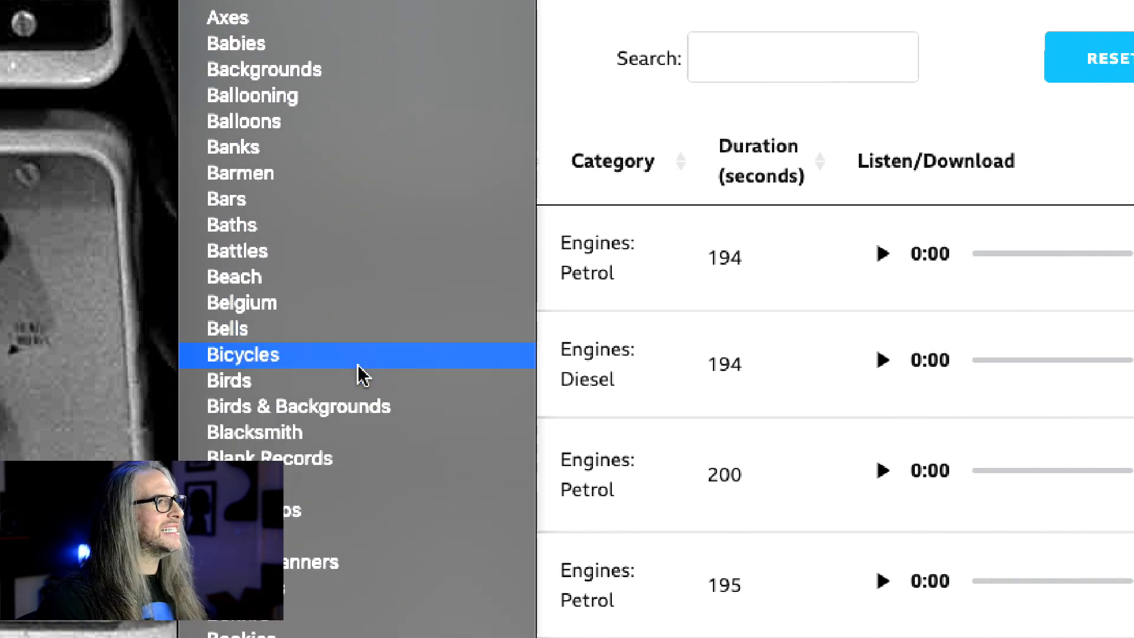
pyautogui.scroll(-5, 359, 363)
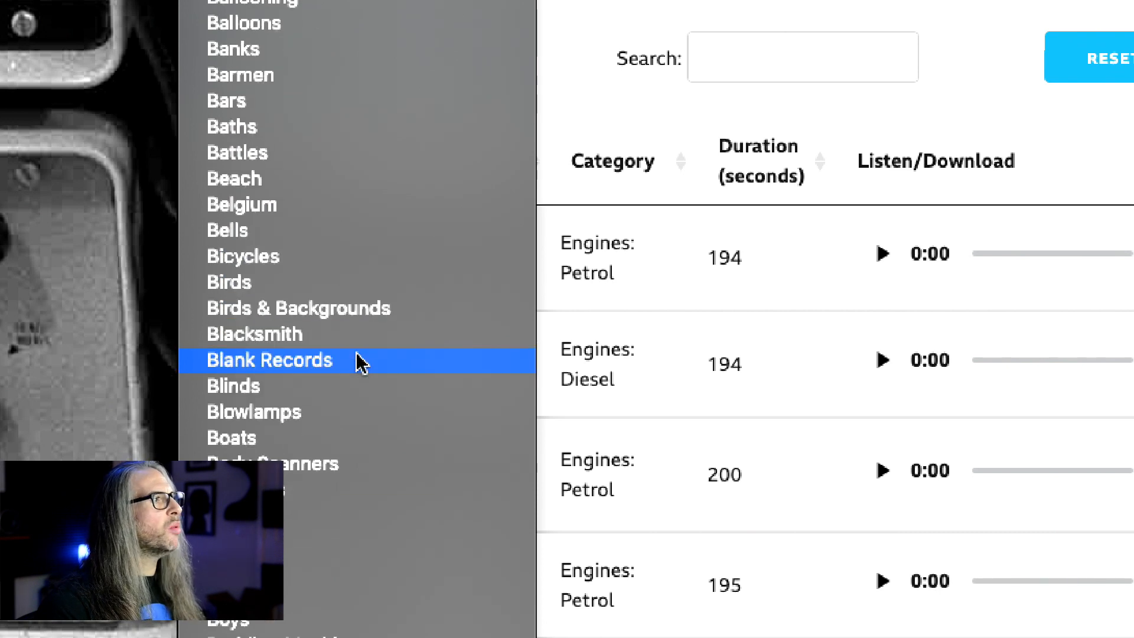
pyautogui.scroll(-6, 360, 362)
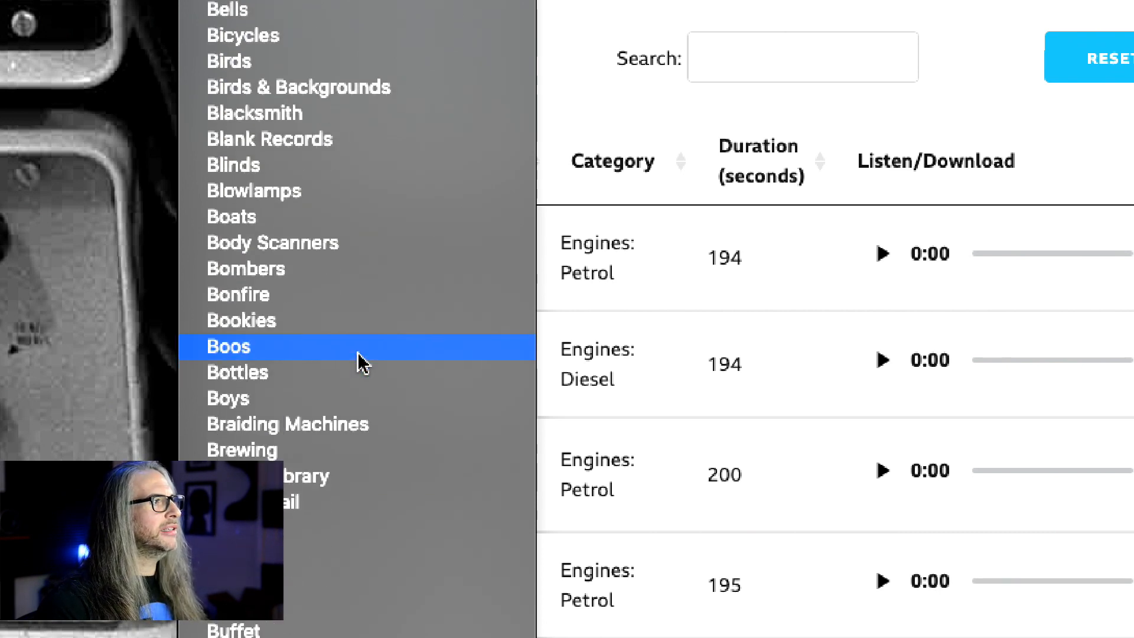
pyautogui.scroll(-5, 360, 361)
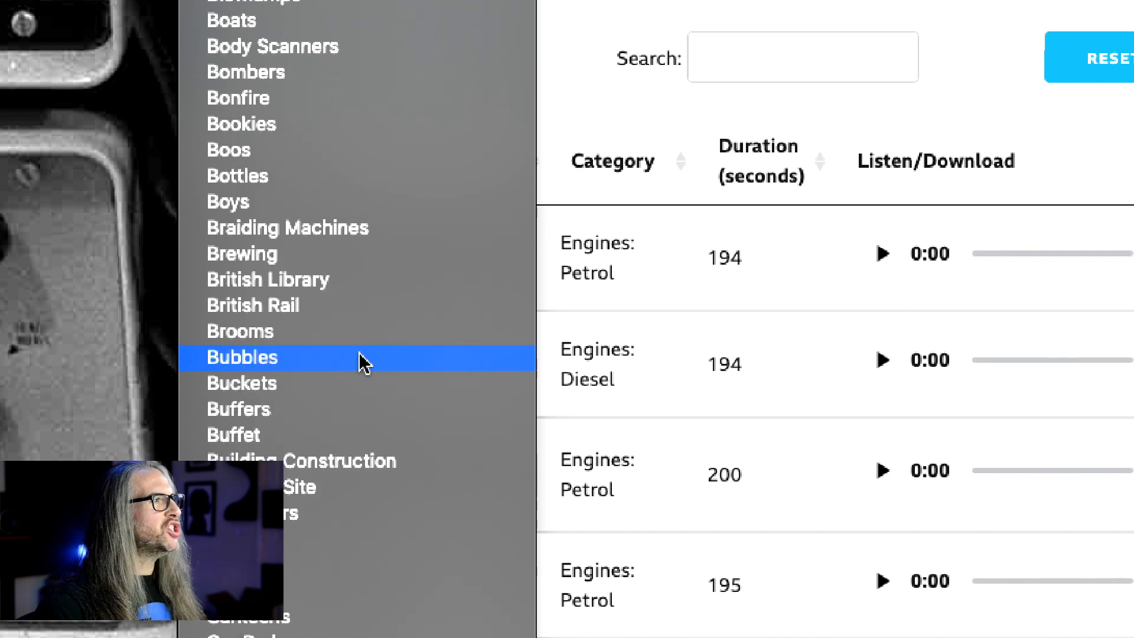
pyautogui.scroll(-4, 362, 361)
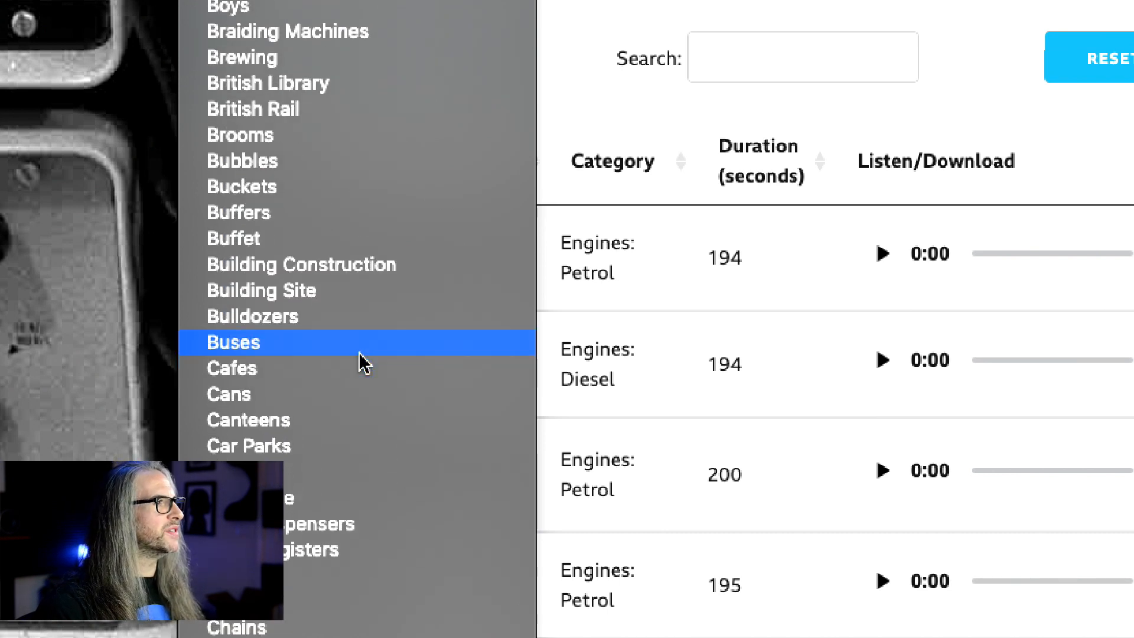
pyautogui.scroll(-6, 360, 355)
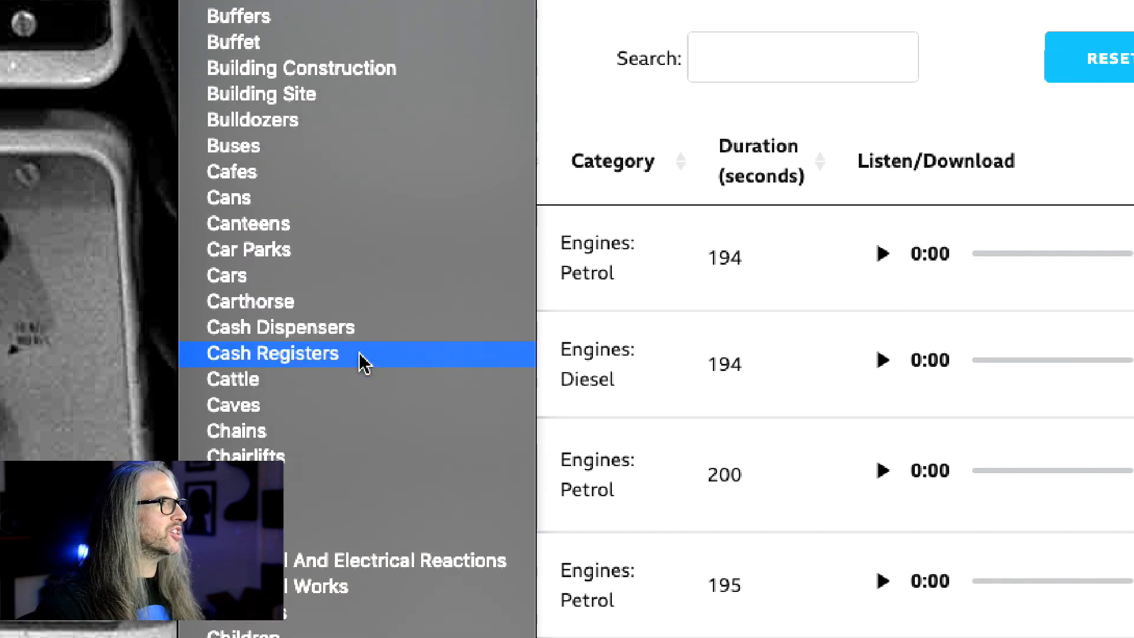
pyautogui.scroll(-4, 360, 362)
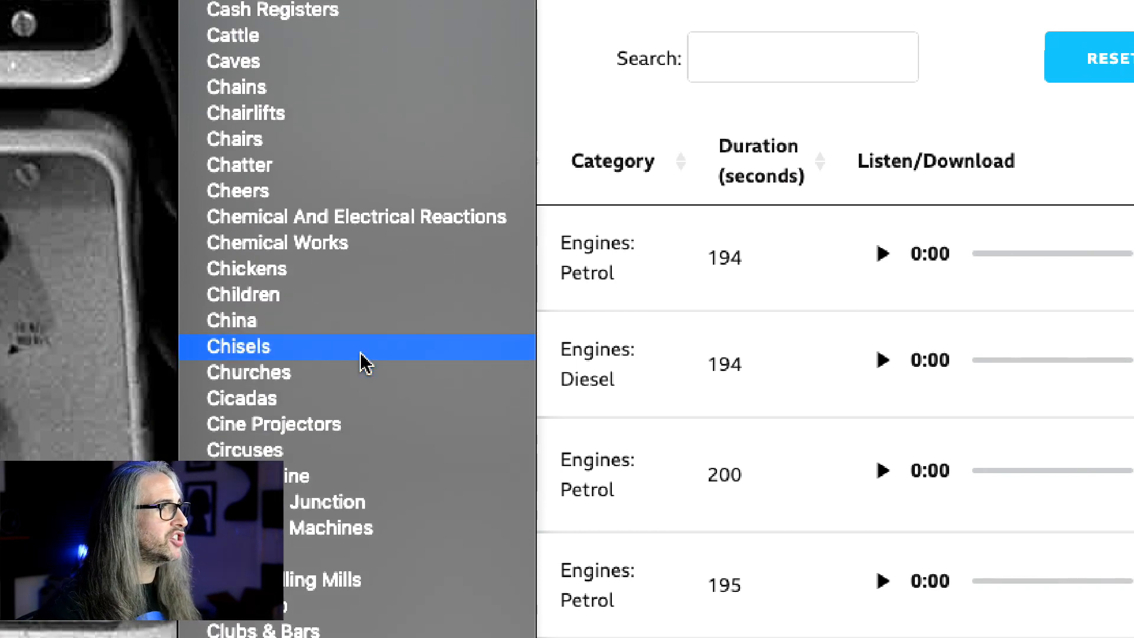
pyautogui.scroll(-3, 362, 361)
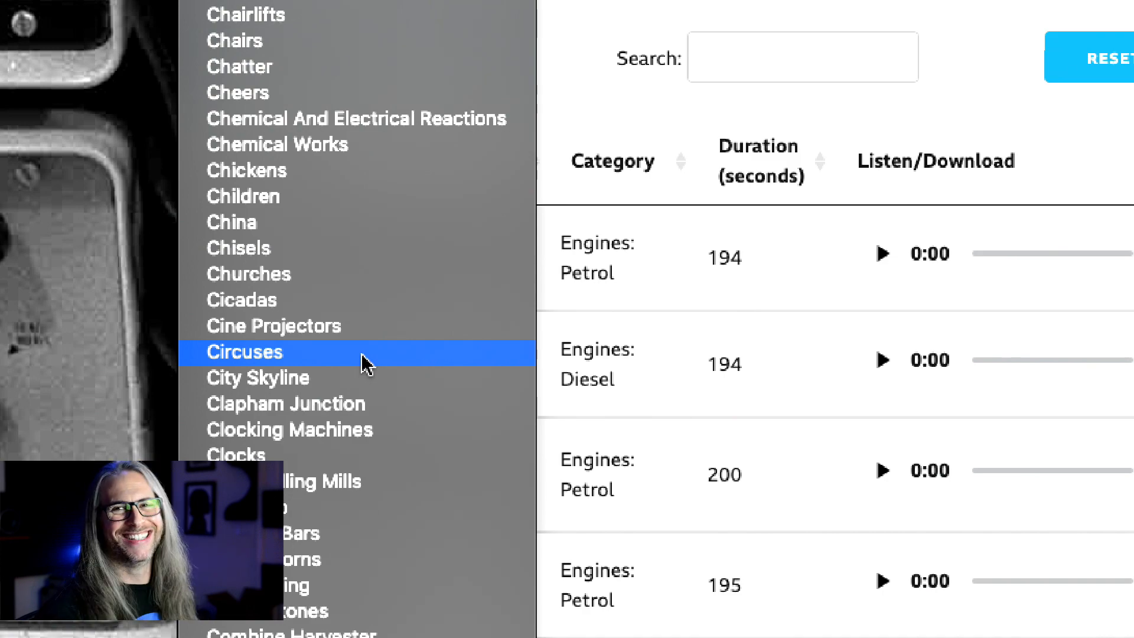
pyautogui.scroll(-20, 362, 357)
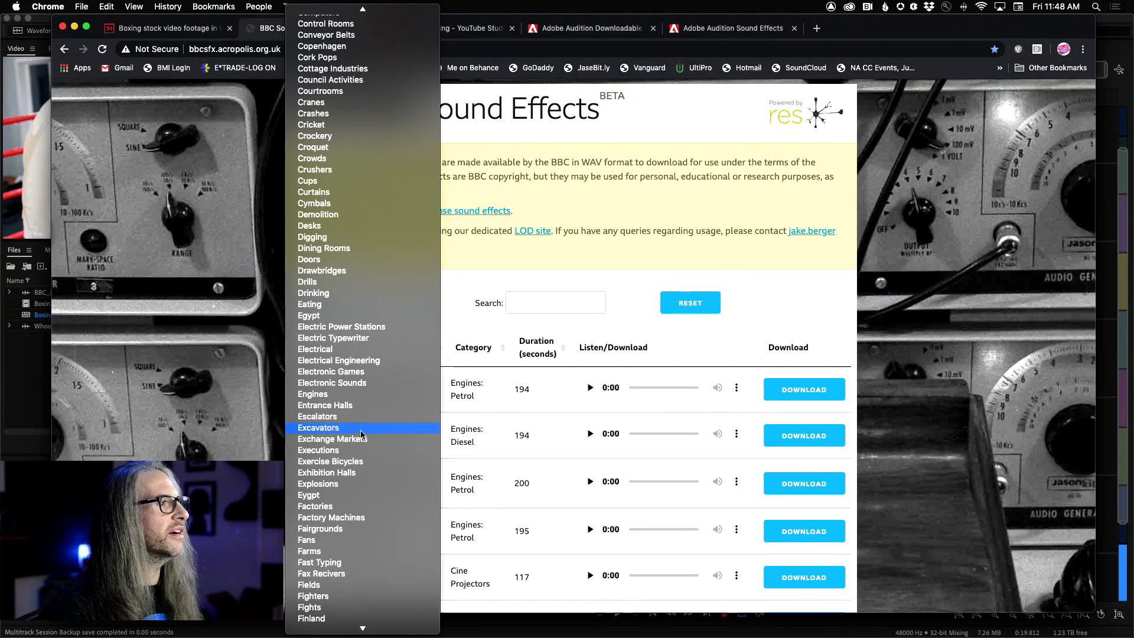
pyautogui.click(355, 416)
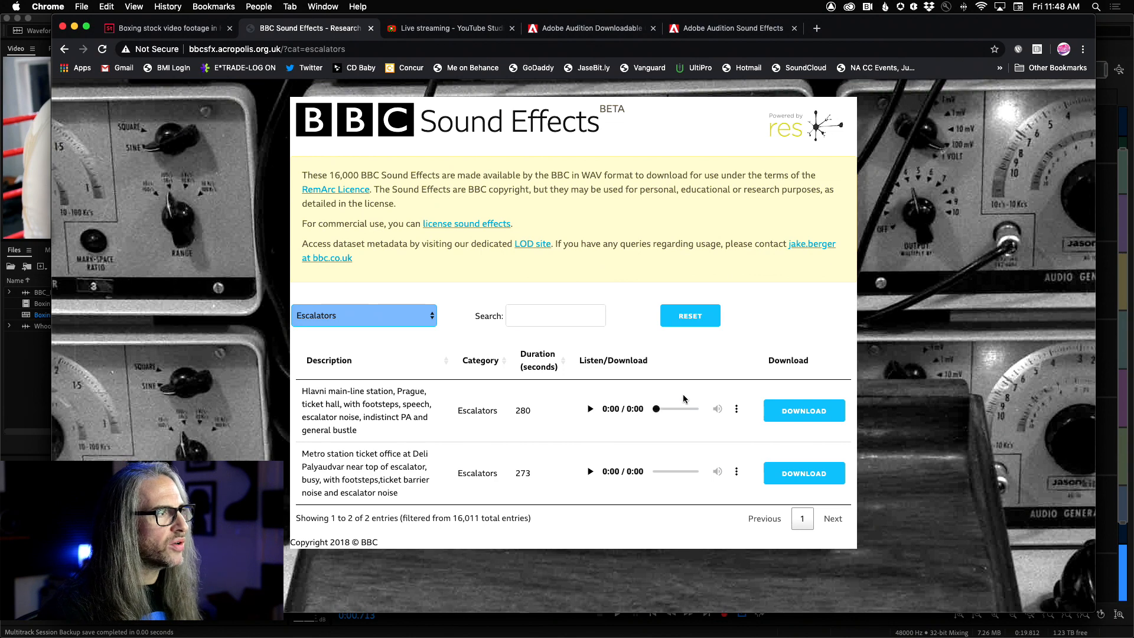
pyautogui.click(591, 409)
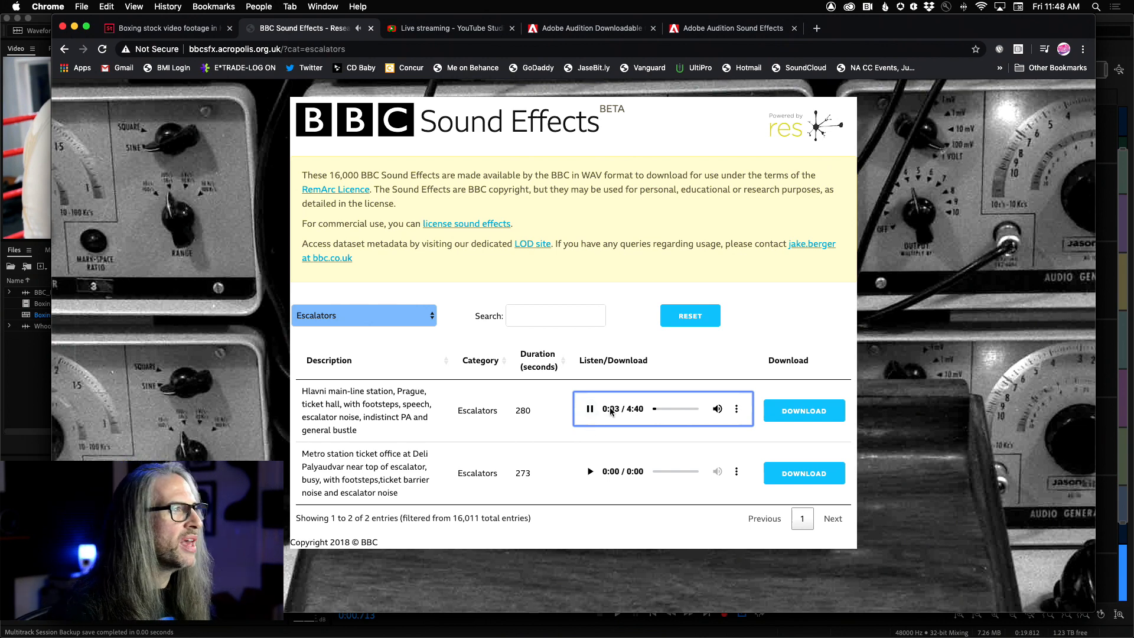
pyautogui.click(590, 410)
# Filter the BBC Sound Effects by the Crowds category and preview the "Small group cheering - 1972" clip
pyautogui.click(340, 317)
pyautogui.scroll(10, 335, 299)
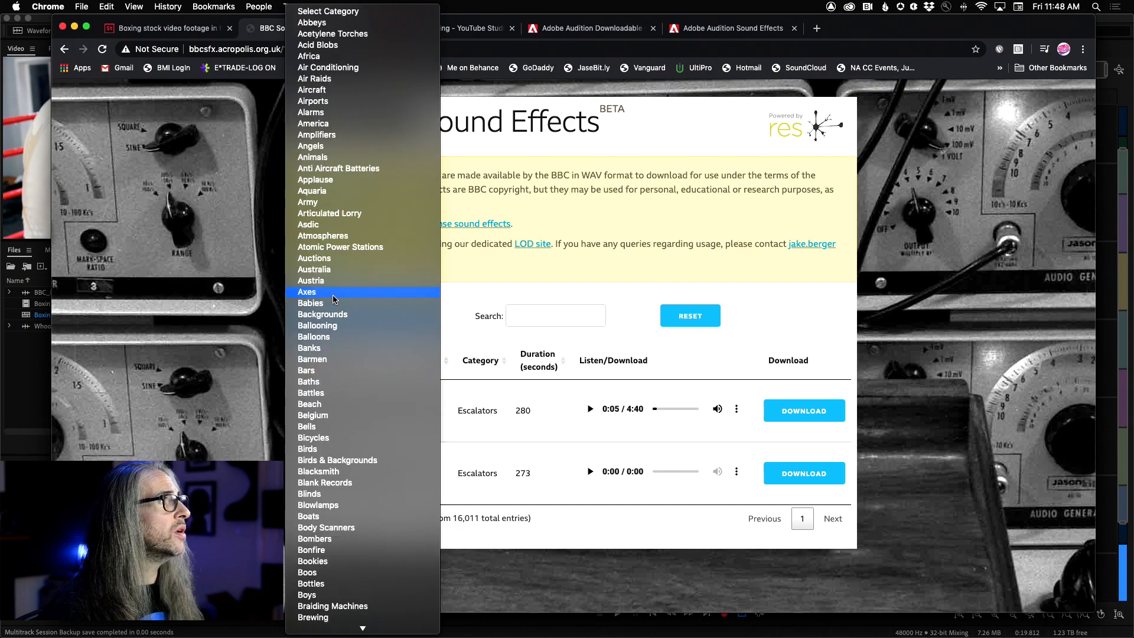
pyautogui.scroll(-10, 334, 341)
pyautogui.scroll(-10, 335, 345)
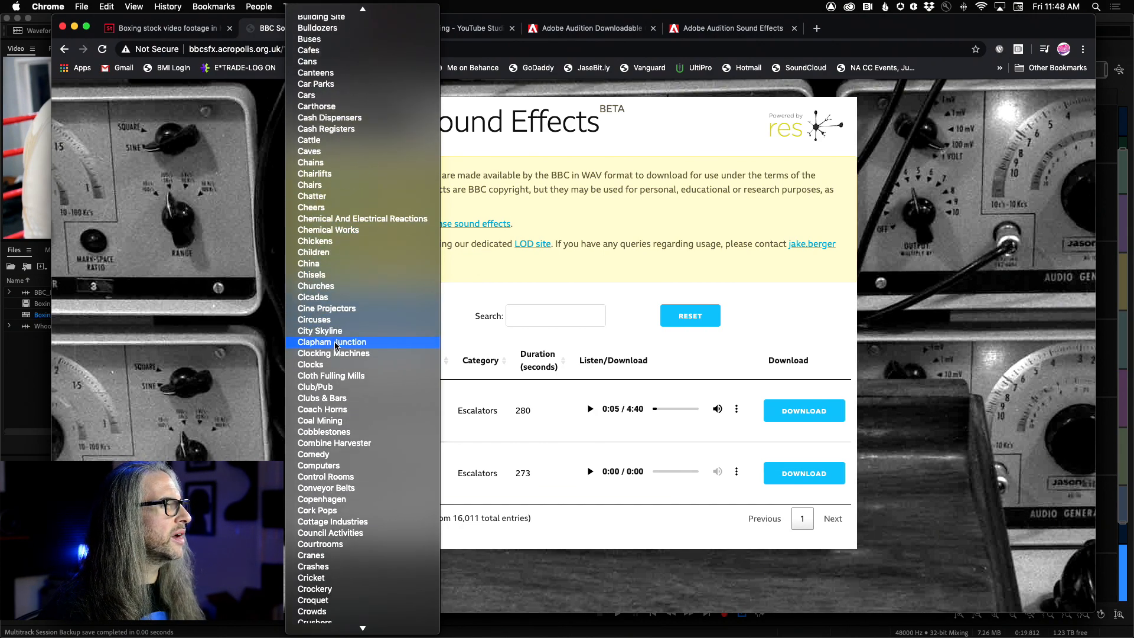
pyautogui.scroll(-3, 340, 584)
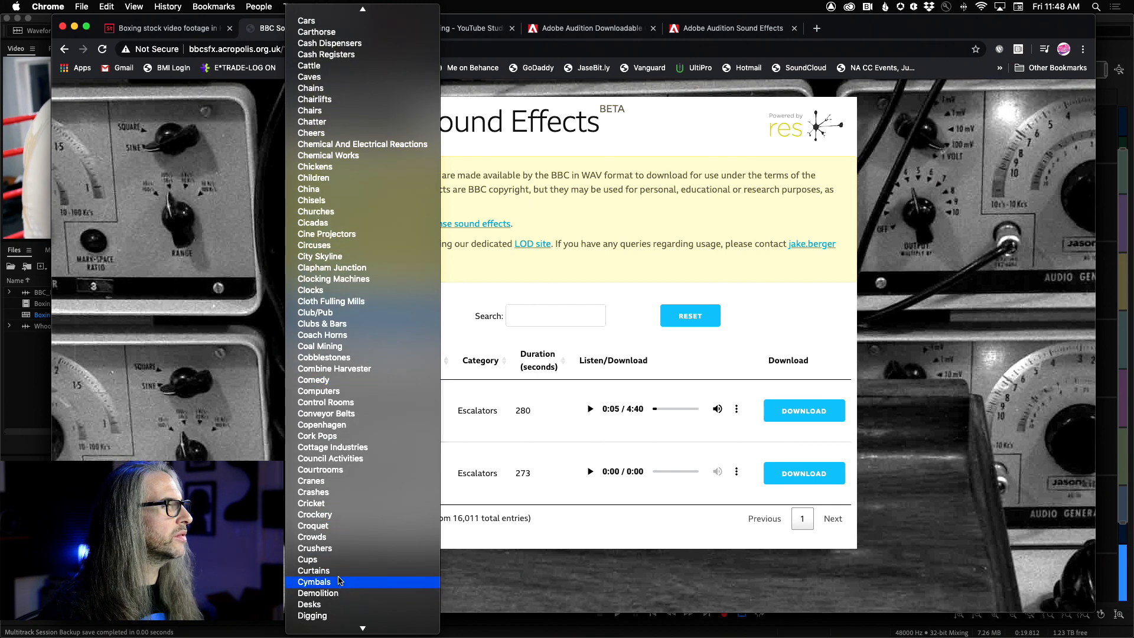
pyautogui.click(342, 537)
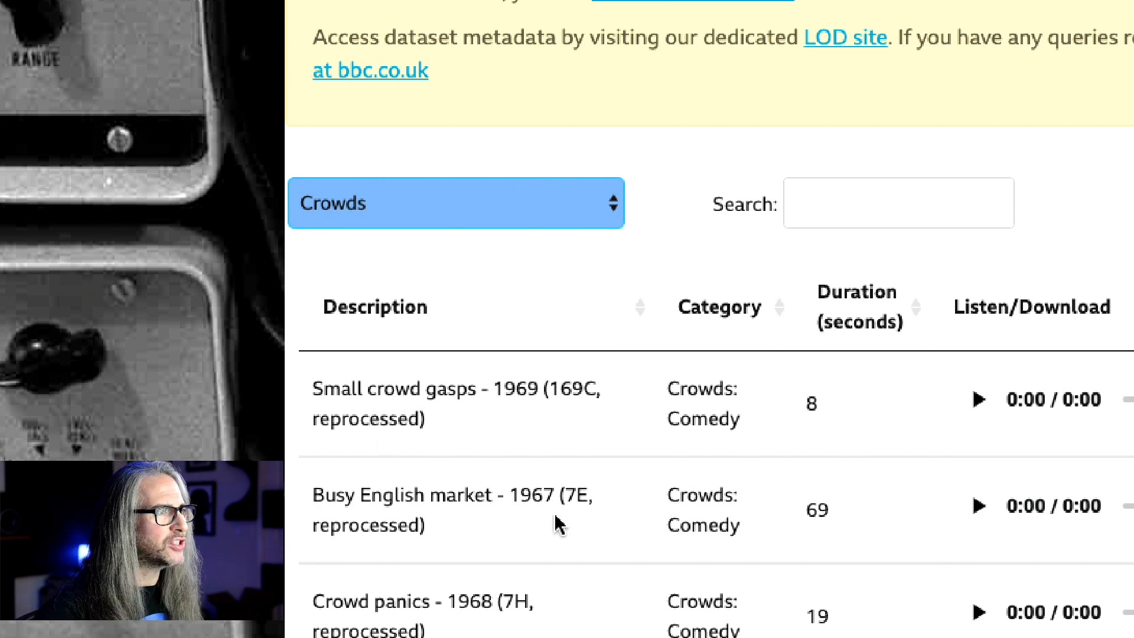
pyautogui.scroll(-3, 570, 576)
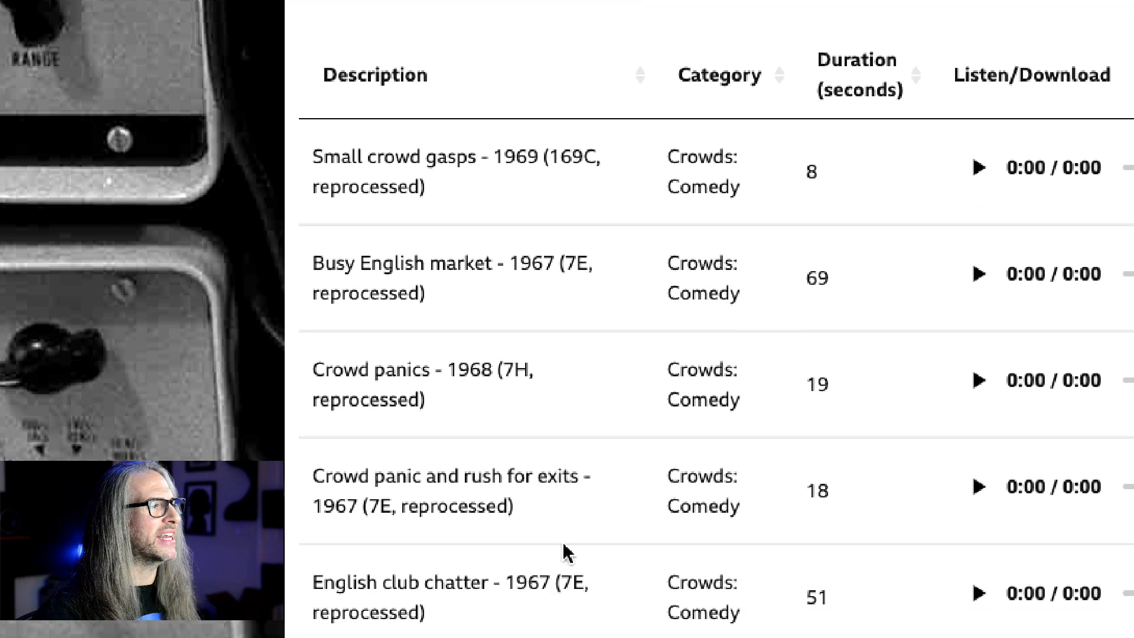
pyautogui.scroll(-5, 437, 514)
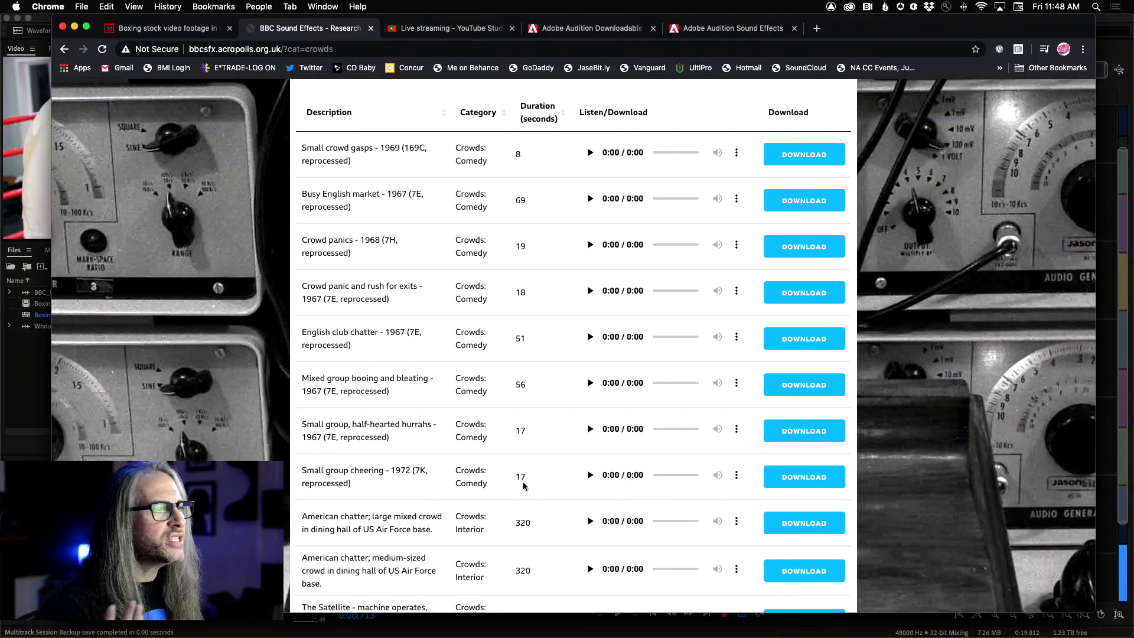
pyautogui.click(591, 476)
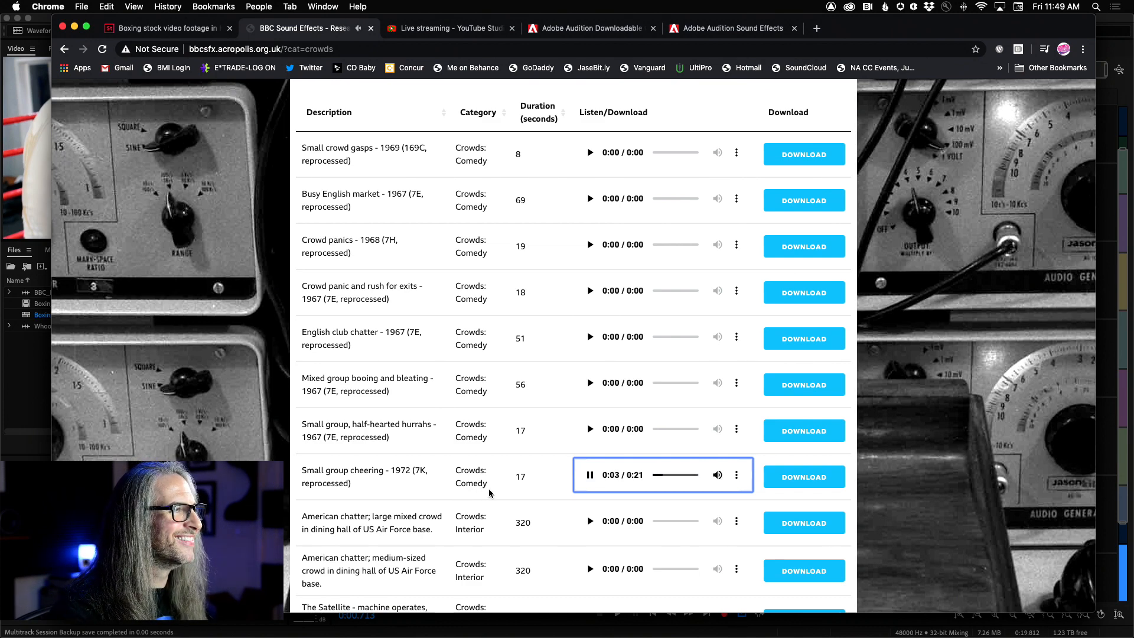
pyautogui.click(592, 479)
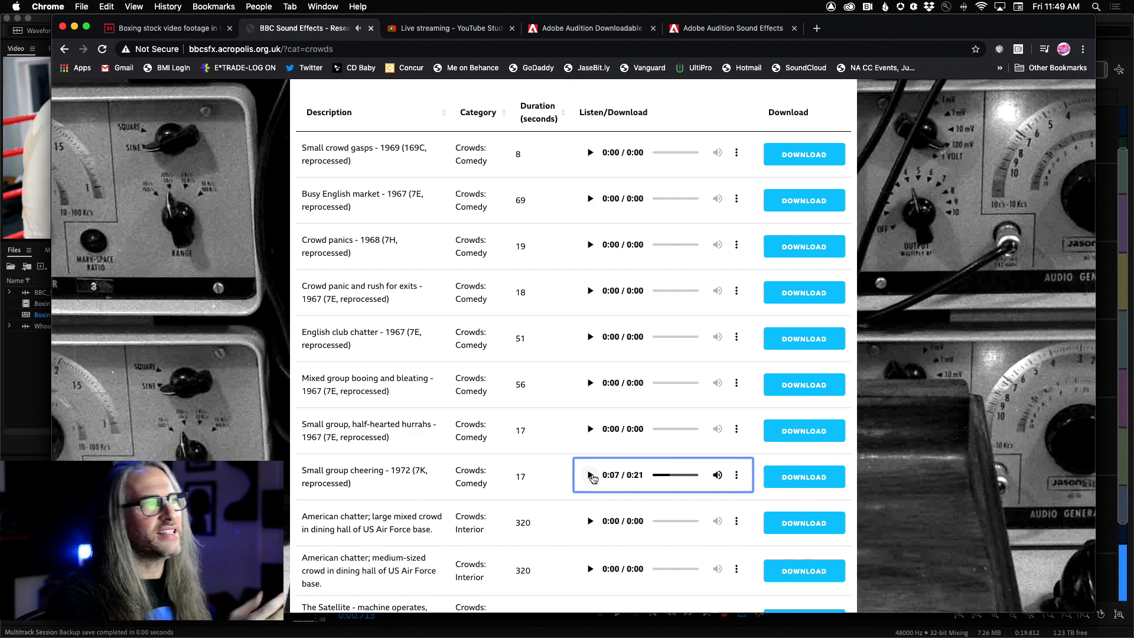
pyautogui.scroll(5, 592, 479)
pyautogui.scroll(-1, 593, 479)
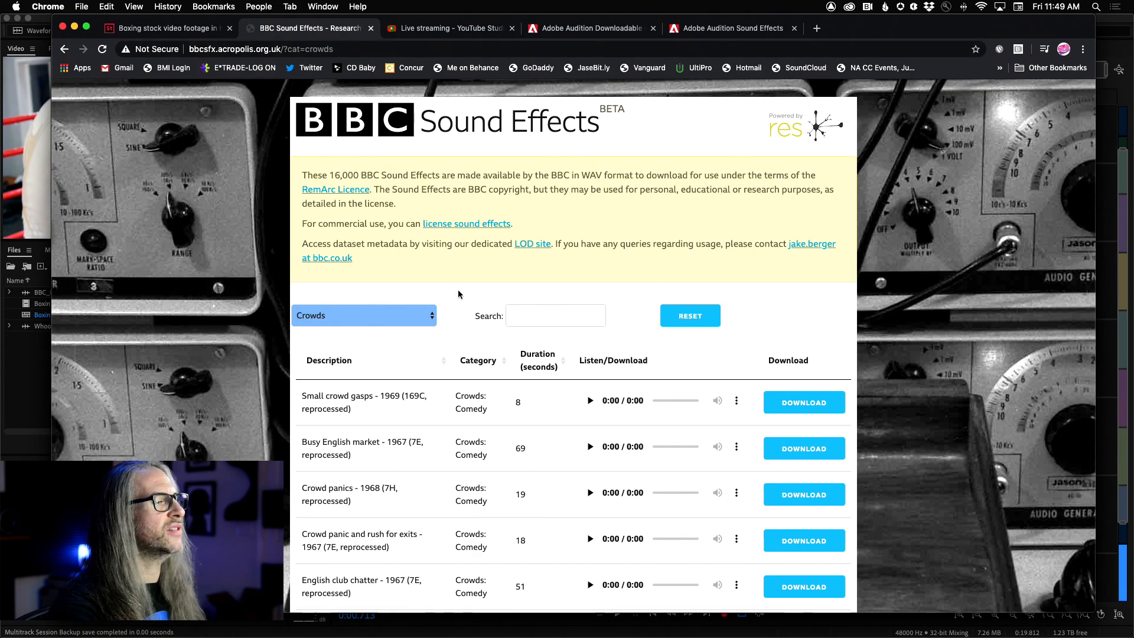
# Switch to Audition and import all the Punch SFX audio files except Whoosh_Single.wav and BBC_BoxingCrowdLoud.wav
pyautogui.press('super+Tab')
pyautogui.press('super+Tab')
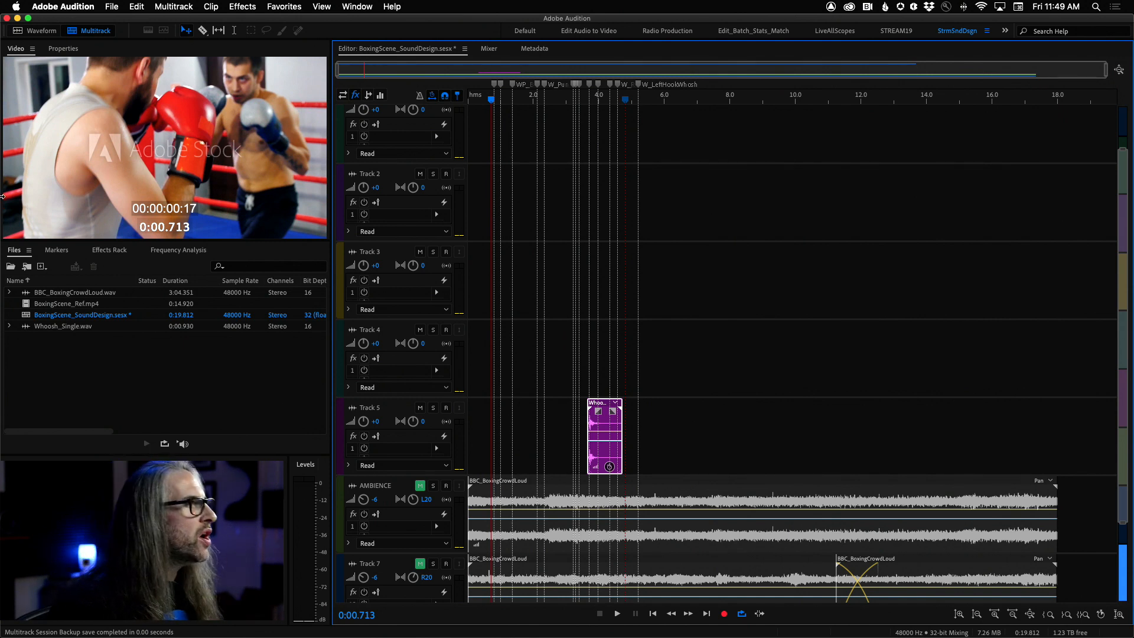
pyautogui.doubleClick(95, 359)
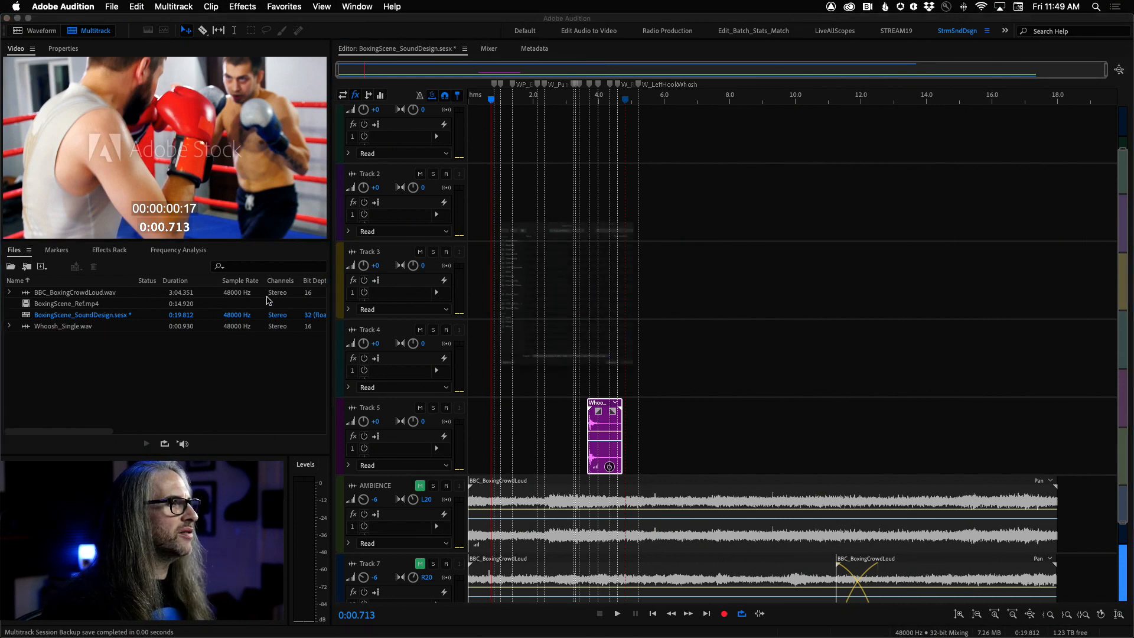
pyautogui.click(534, 78)
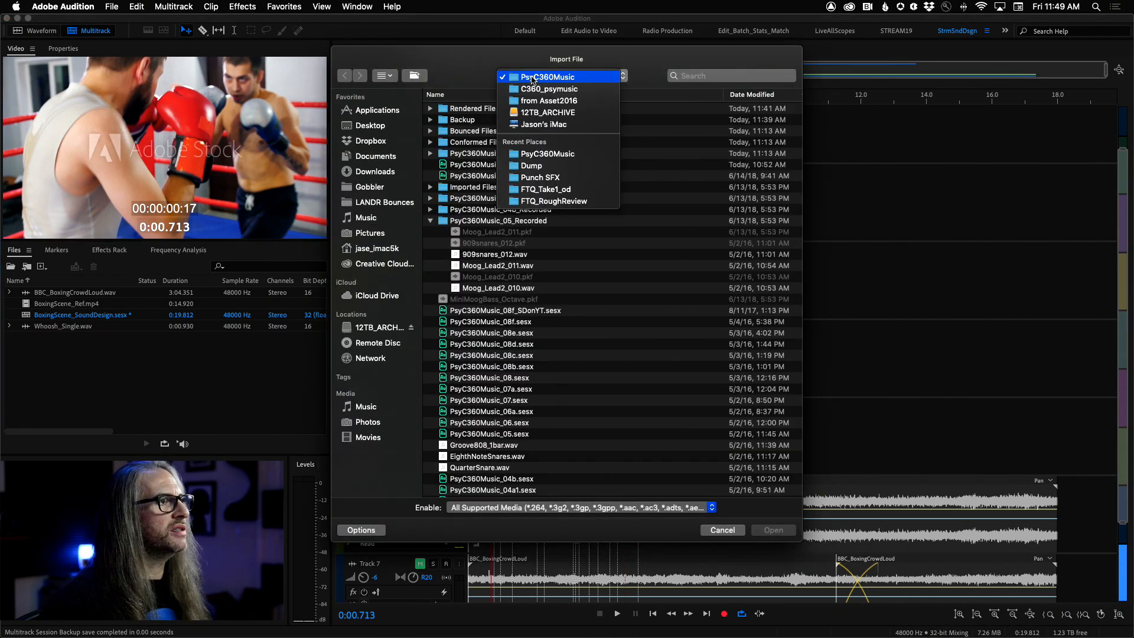
pyautogui.click(574, 177)
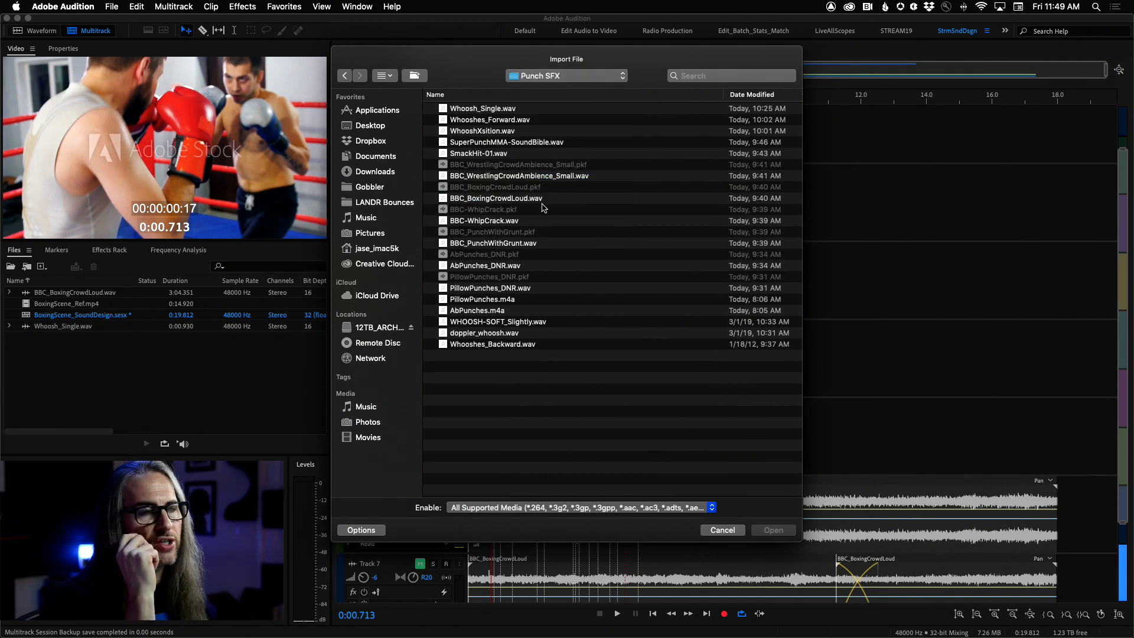
pyautogui.moveTo(612, 381); pyautogui.dragTo(477, 112)
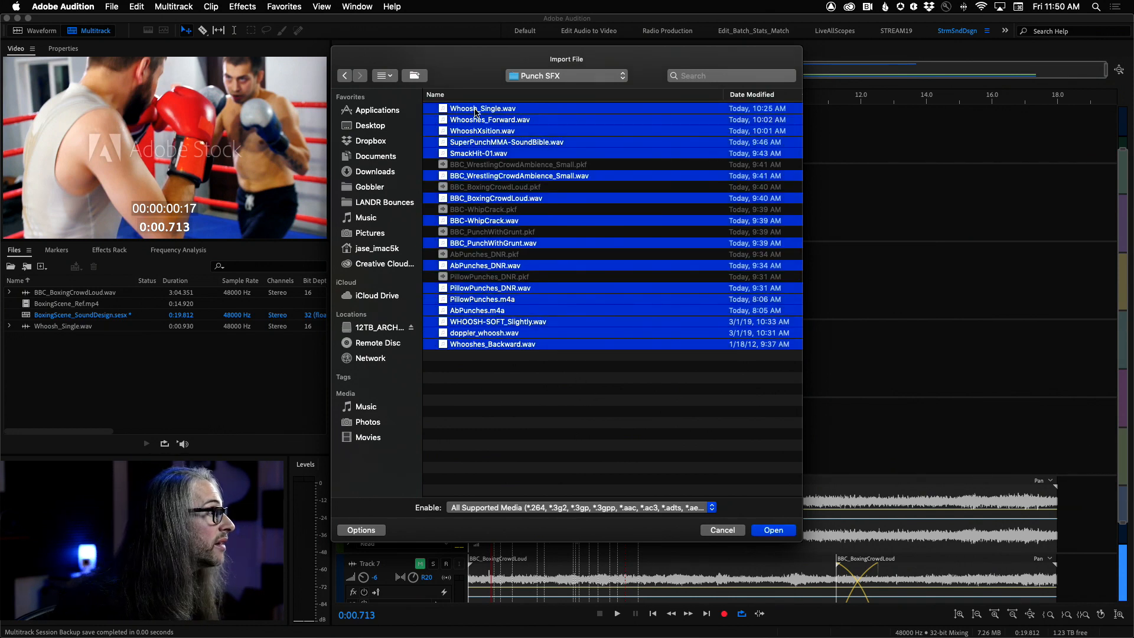
pyautogui.keyDown('super'); pyautogui.click(475, 110); pyautogui.keyUp('super')
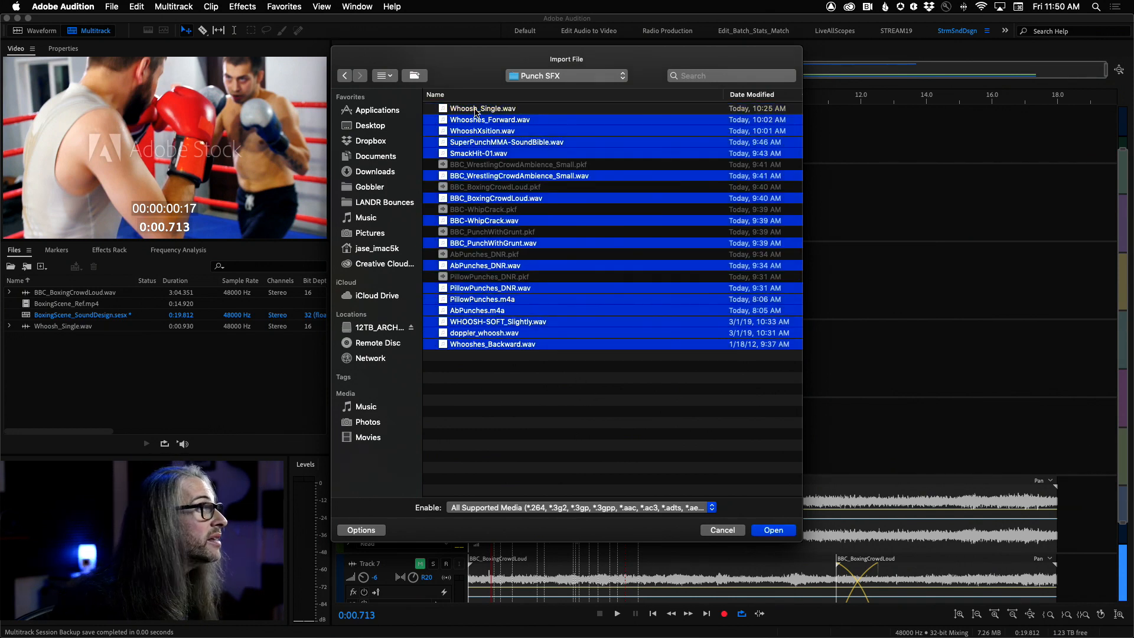
pyautogui.keyDown('super'); pyautogui.click(484, 201); pyautogui.keyUp('super')
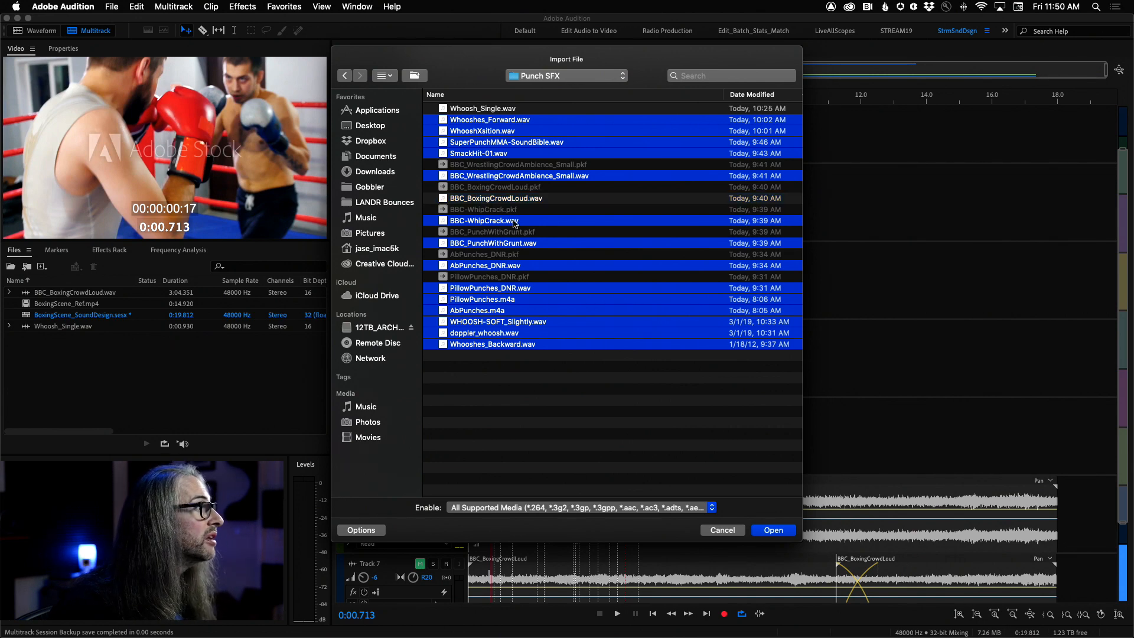
pyautogui.click(772, 531)
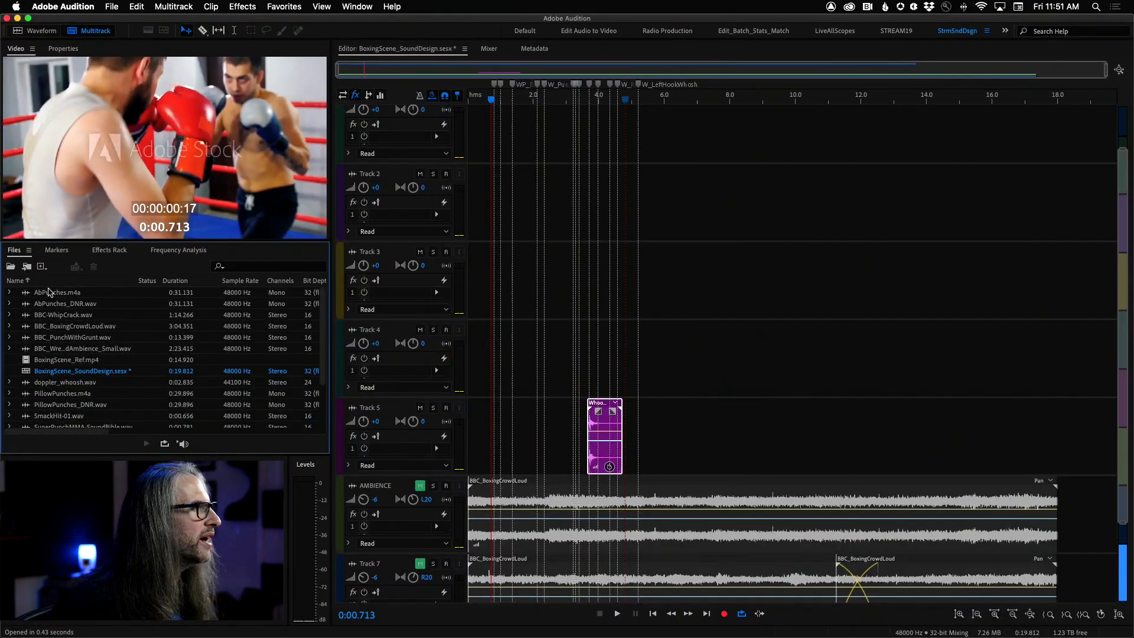
# Open AbPunches.m4a and play its punch hits in order, from about 3.7 s to the hit near 25.5 s
pyautogui.doubleClick(51, 292)
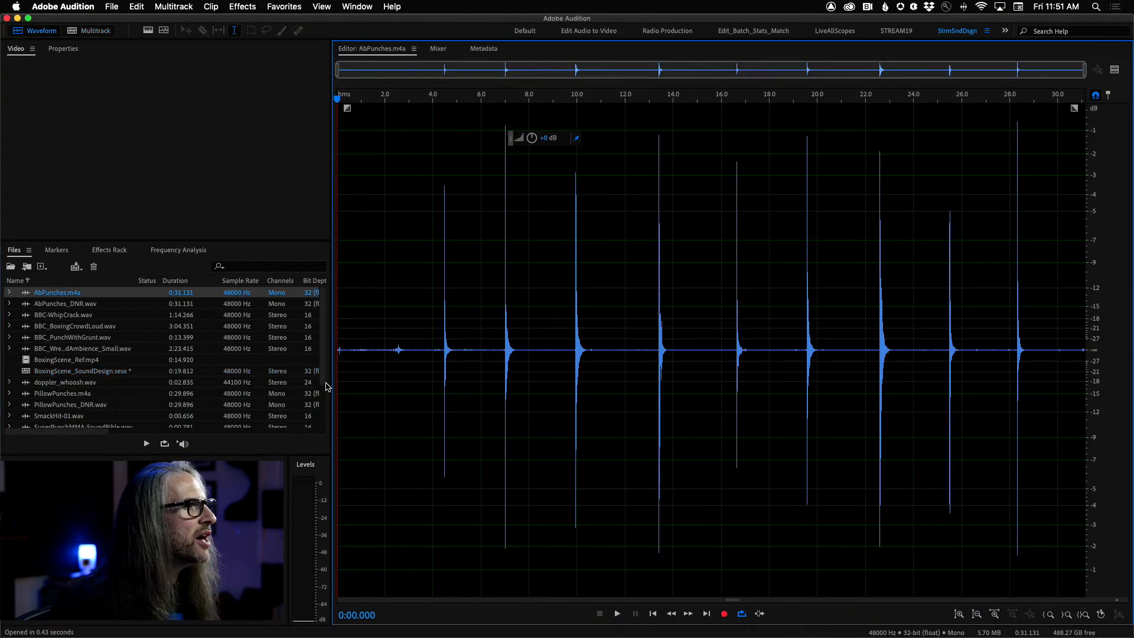
pyautogui.click(425, 298)
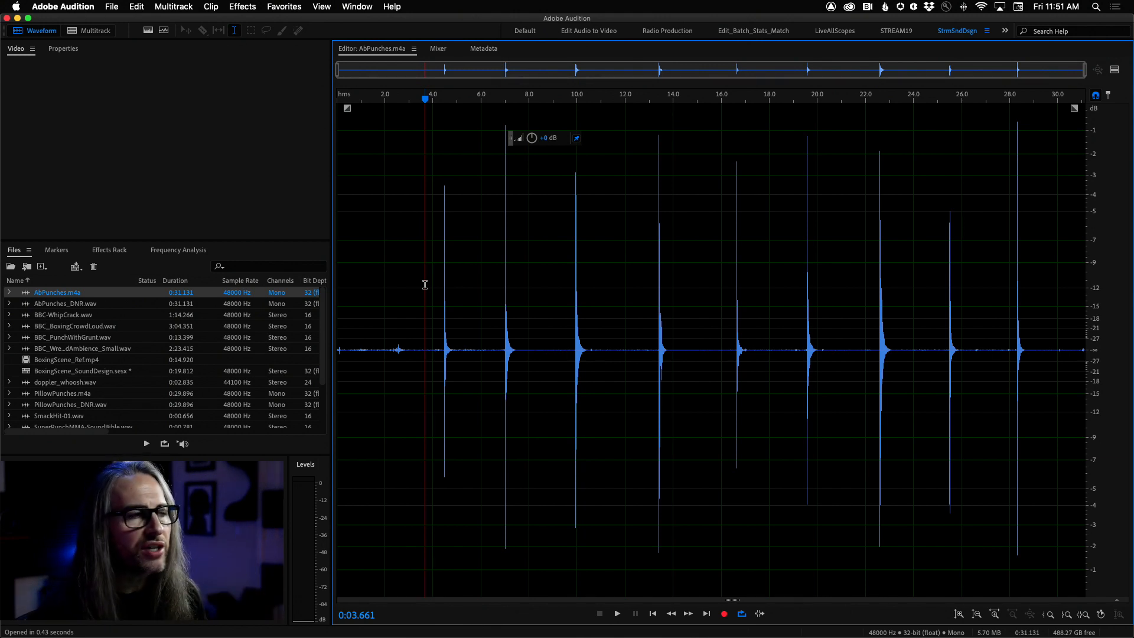
pyautogui.press('space')
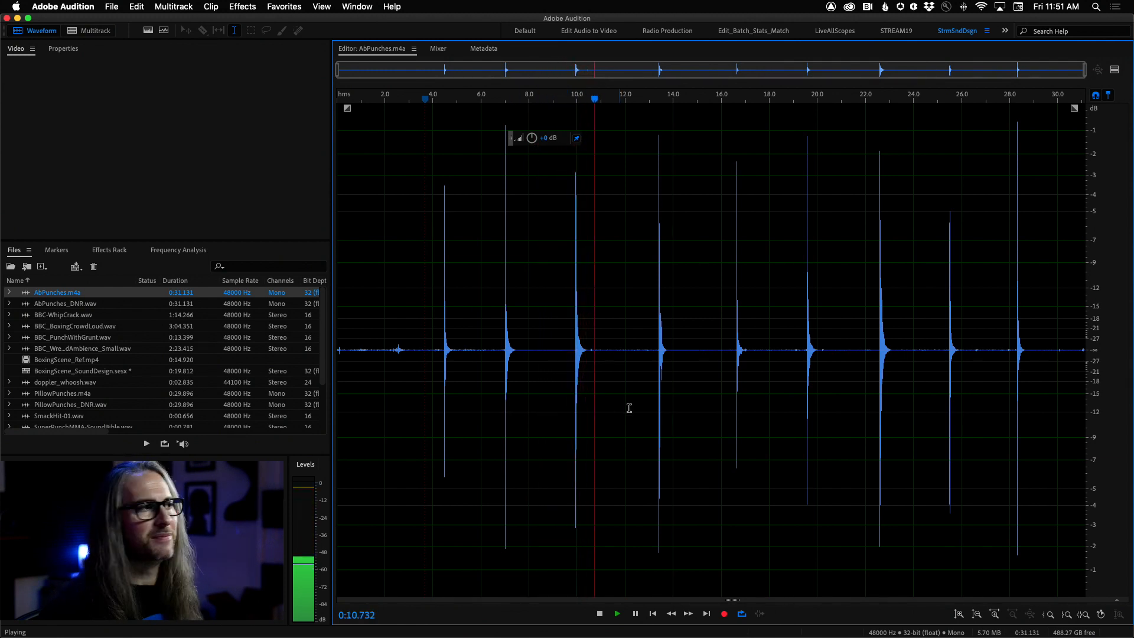
pyautogui.press('space')
pyautogui.click(735, 353)
pyautogui.press('space')
pyautogui.press('space')
pyautogui.click(802, 353)
pyautogui.press('space')
pyautogui.press('space')
pyautogui.click(873, 352)
pyautogui.press('space')
pyautogui.press('space')
pyautogui.click(946, 358)
pyautogui.press('space')
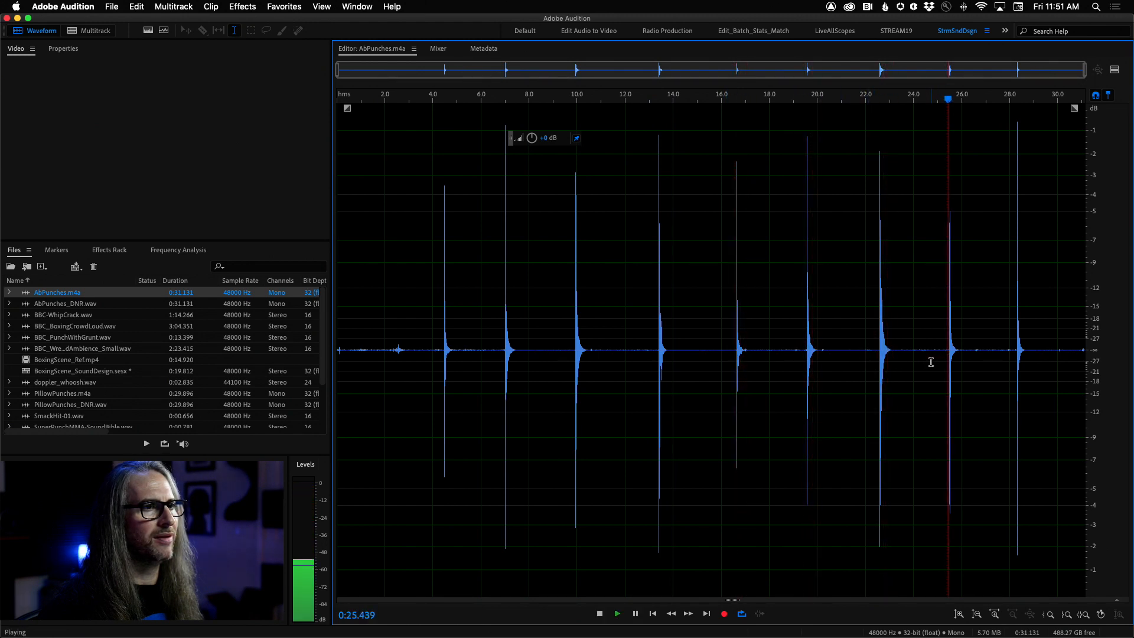
pyautogui.press('space')
# Play the last AbPunches.m4a hit near 28 s, and compare it with the hits near 16.7, 13.4 and 19.6 s
pyautogui.click(1017, 354)
pyautogui.press('space')
pyautogui.press('space')
pyautogui.click(1011, 352)
pyautogui.press('space')
pyautogui.press('space')
pyautogui.click(743, 352)
pyautogui.press('space')
pyautogui.press('space')
pyautogui.click(654, 372)
pyautogui.press('space')
pyautogui.press('space')
pyautogui.click(805, 354)
pyautogui.press('space')
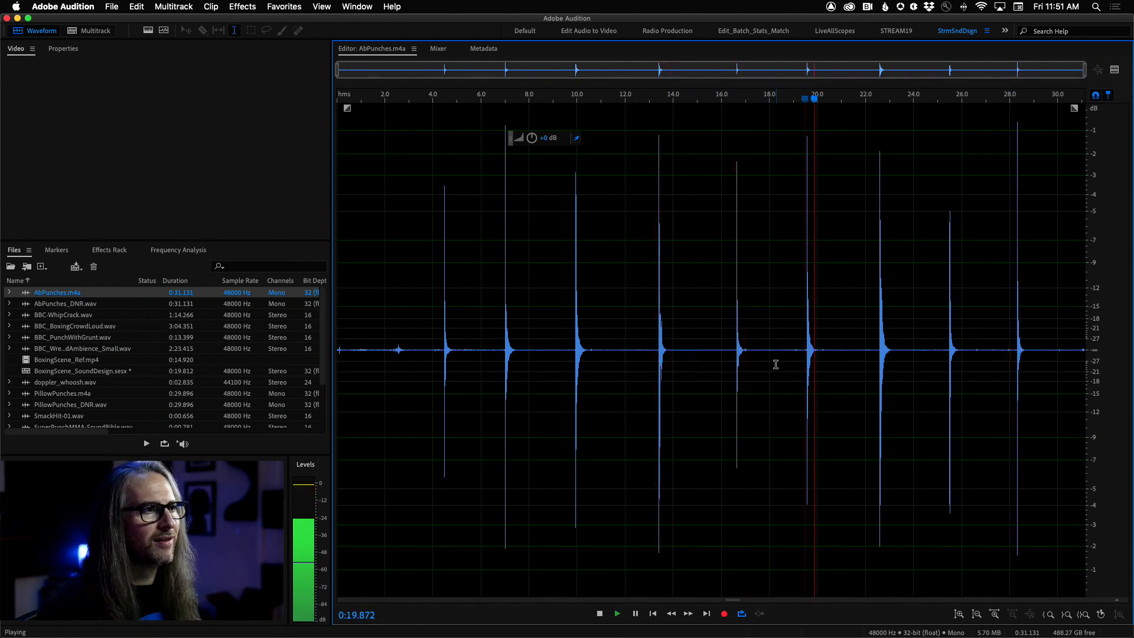
pyautogui.press('space')
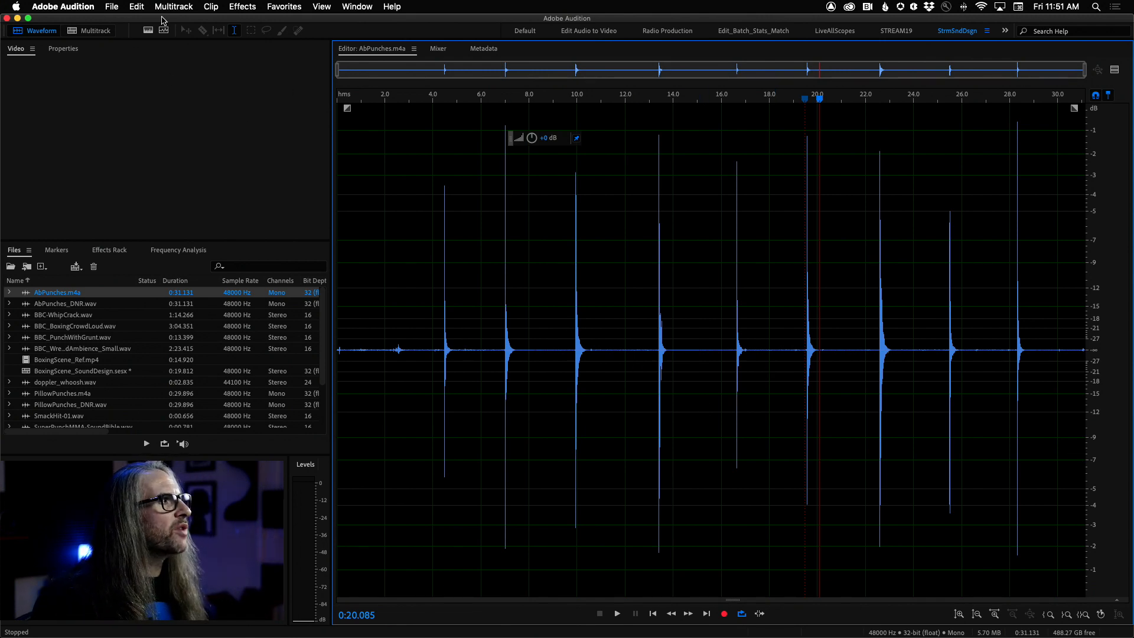
# Show AbPunches.m4a in the spectral frequency display and review the Effects Rack's Noise Reduction / Restoration effects
pyautogui.click(148, 31)
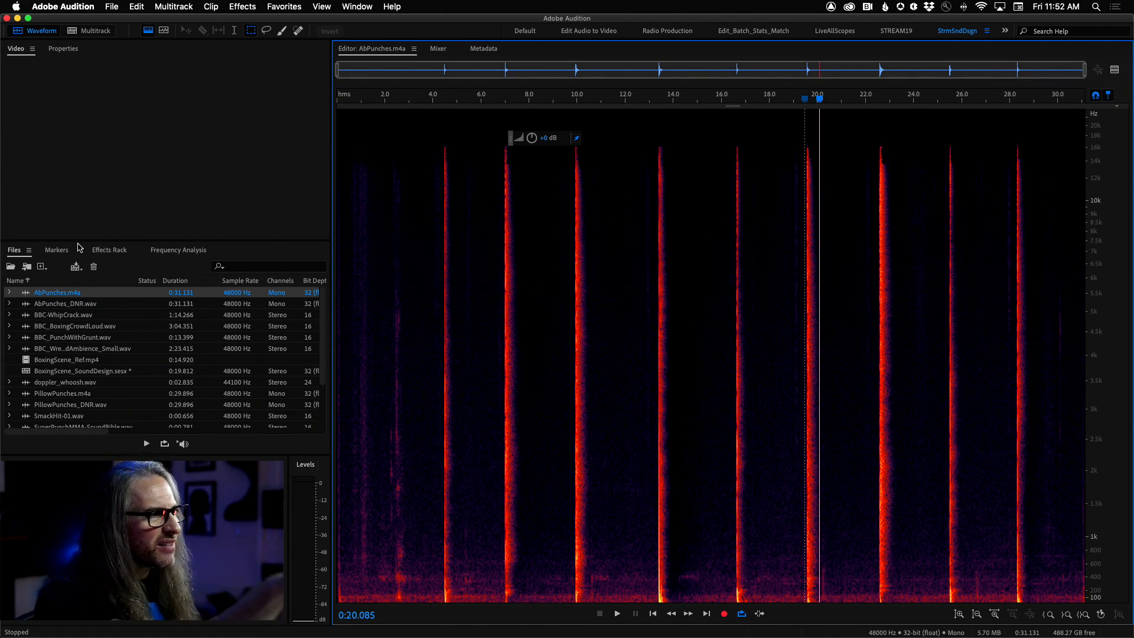
pyautogui.click(110, 250)
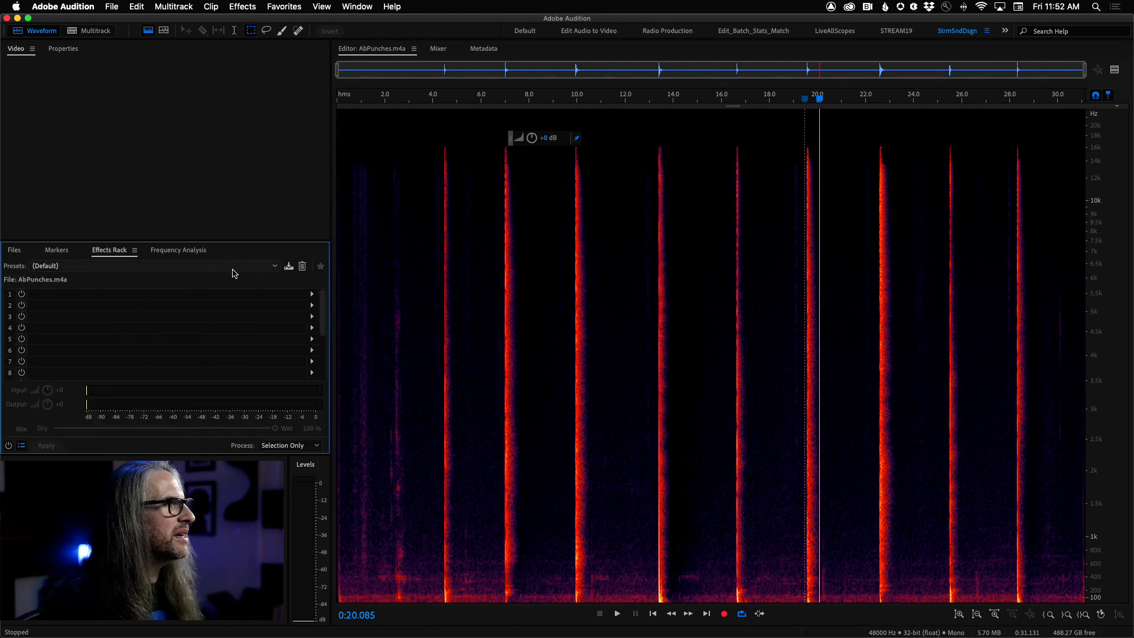
pyautogui.click(313, 294)
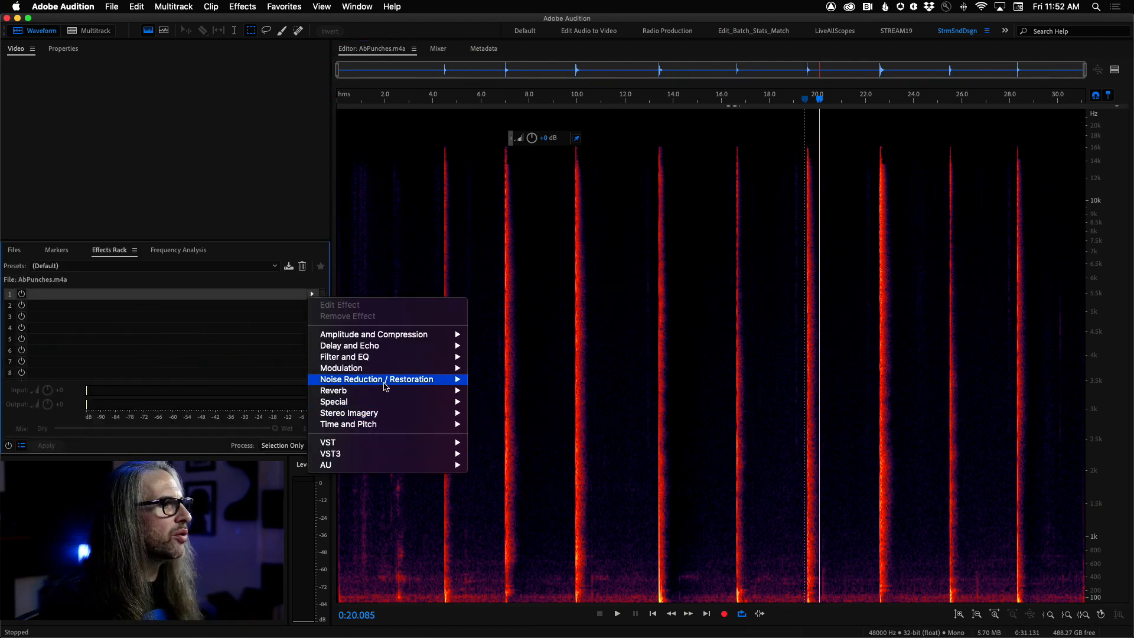
pyautogui.moveTo(384, 381)
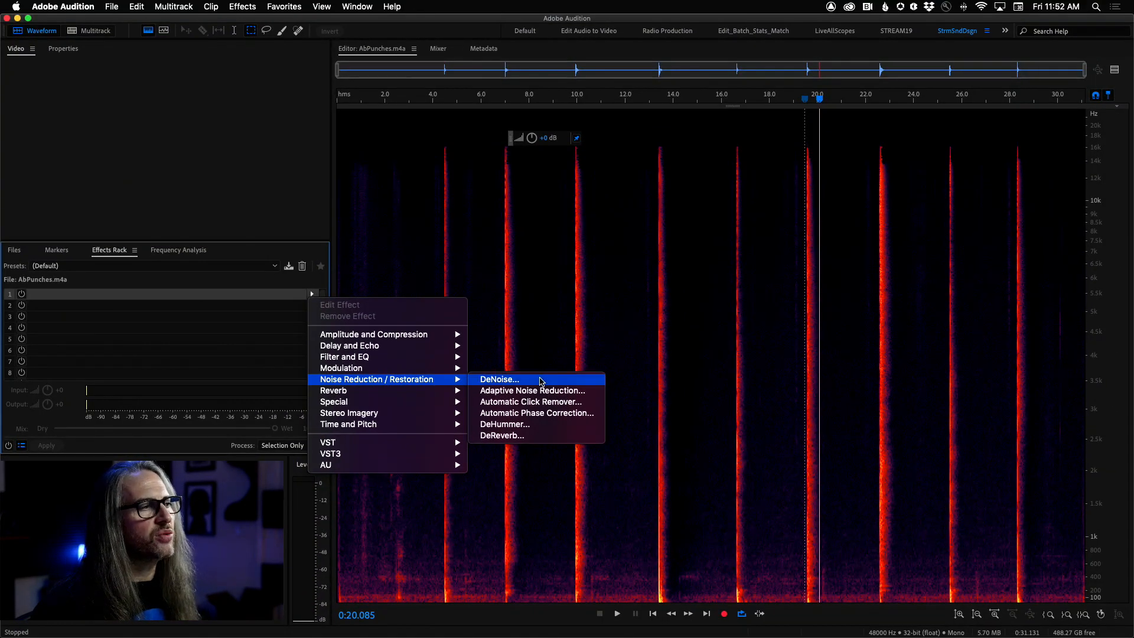
pyautogui.click(296, 219)
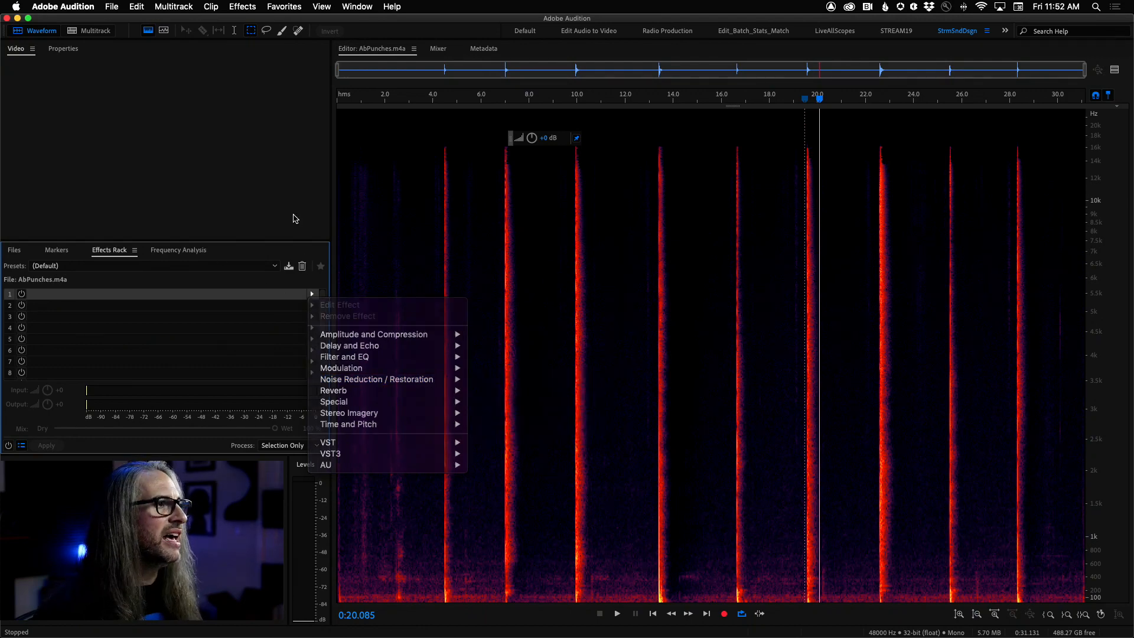
# Open PillowPunches.m4a from the imported files and turn off the spectral frequency display
pyautogui.click(13, 250)
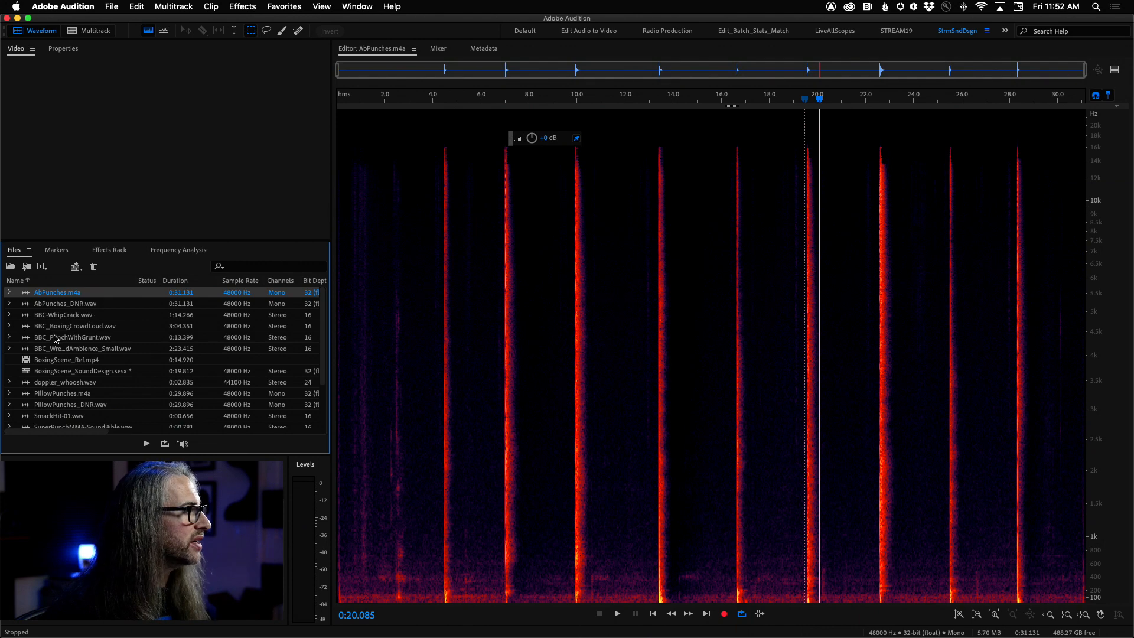
pyautogui.scroll(-1, 92, 364)
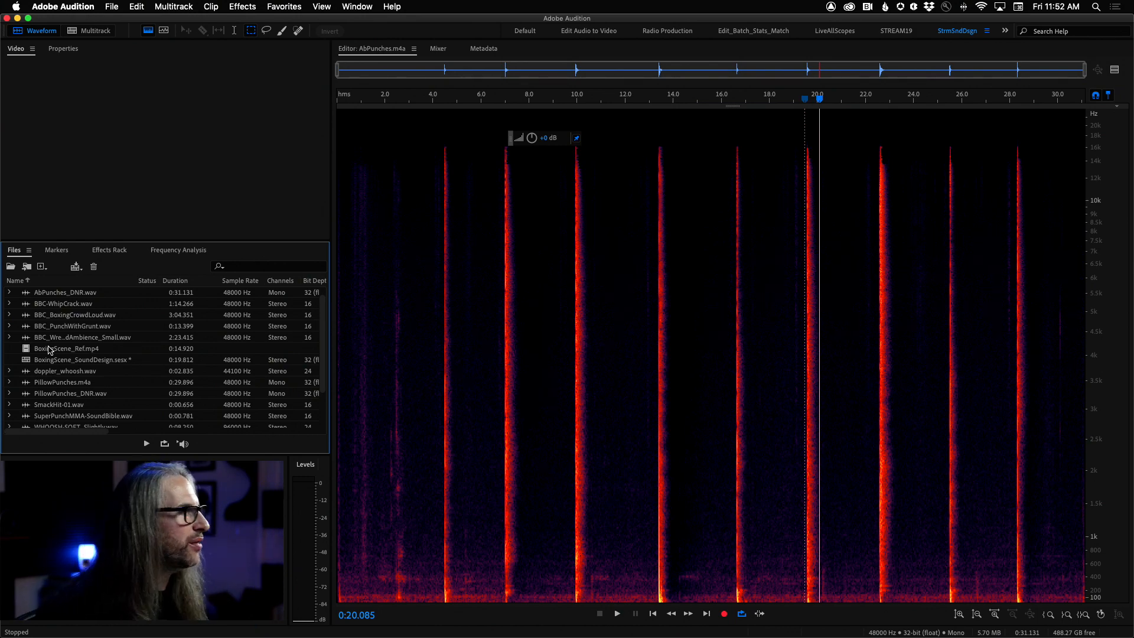
pyautogui.doubleClick(45, 384)
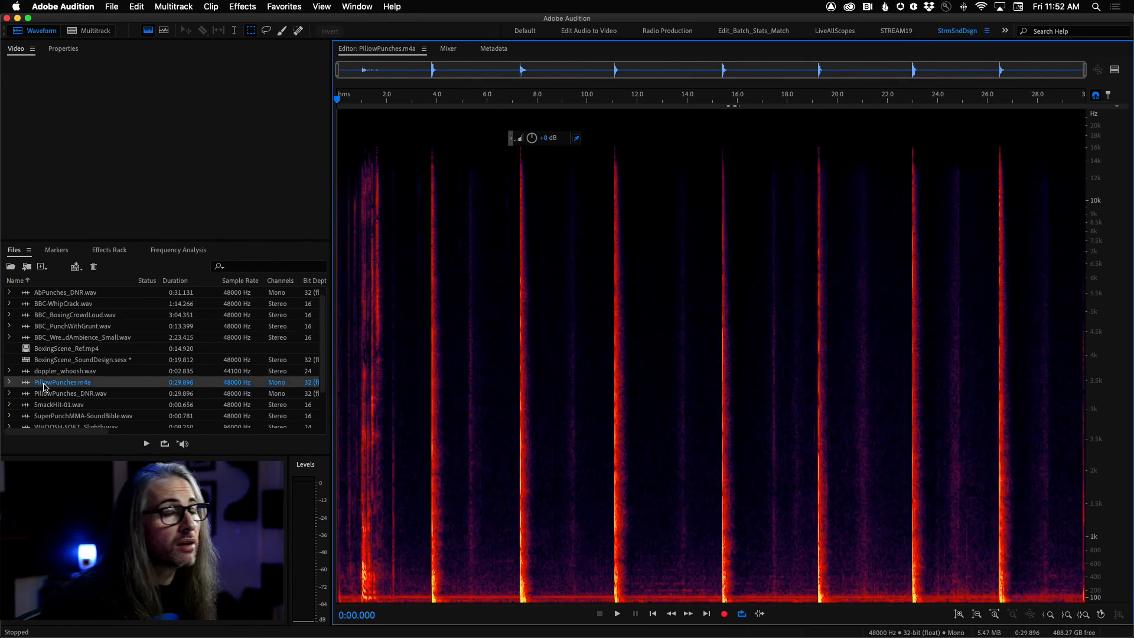
pyautogui.click(150, 31)
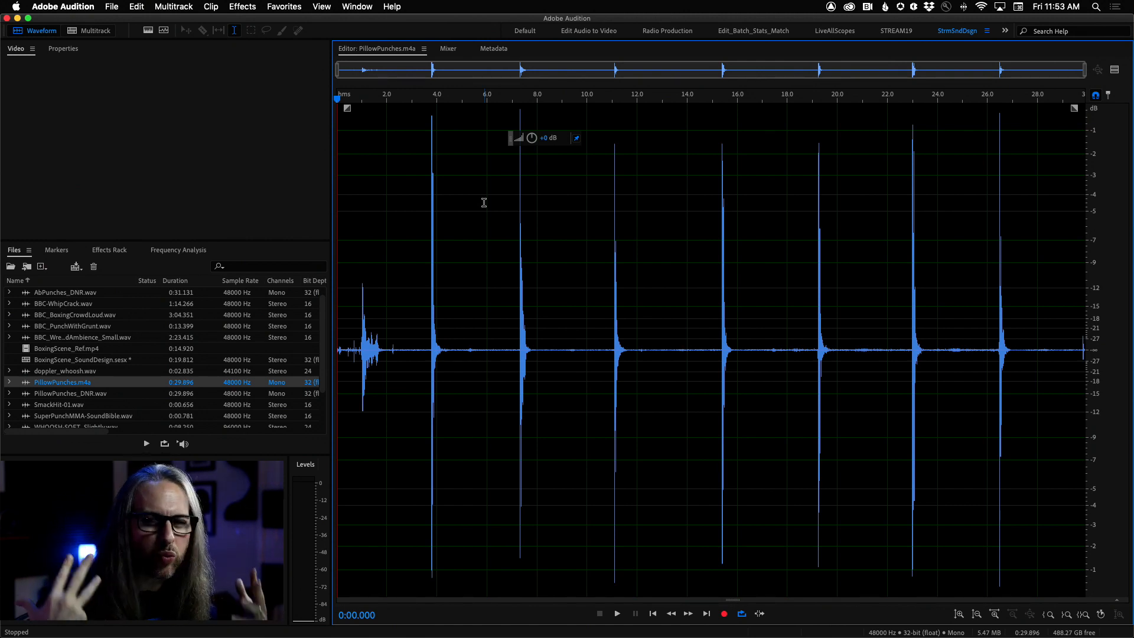
# Play PillowPunches.m4a from about 1 s and sample its successive punch hits up to the last one near 26.5 s
pyautogui.click(358, 332)
pyautogui.press('space')
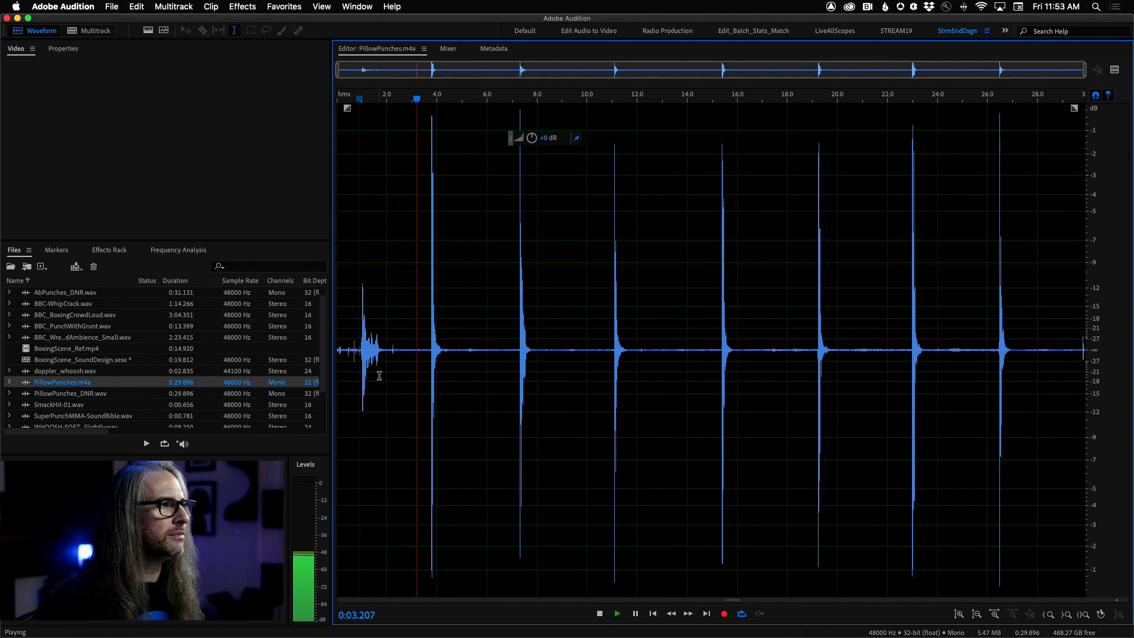
pyautogui.click(515, 350)
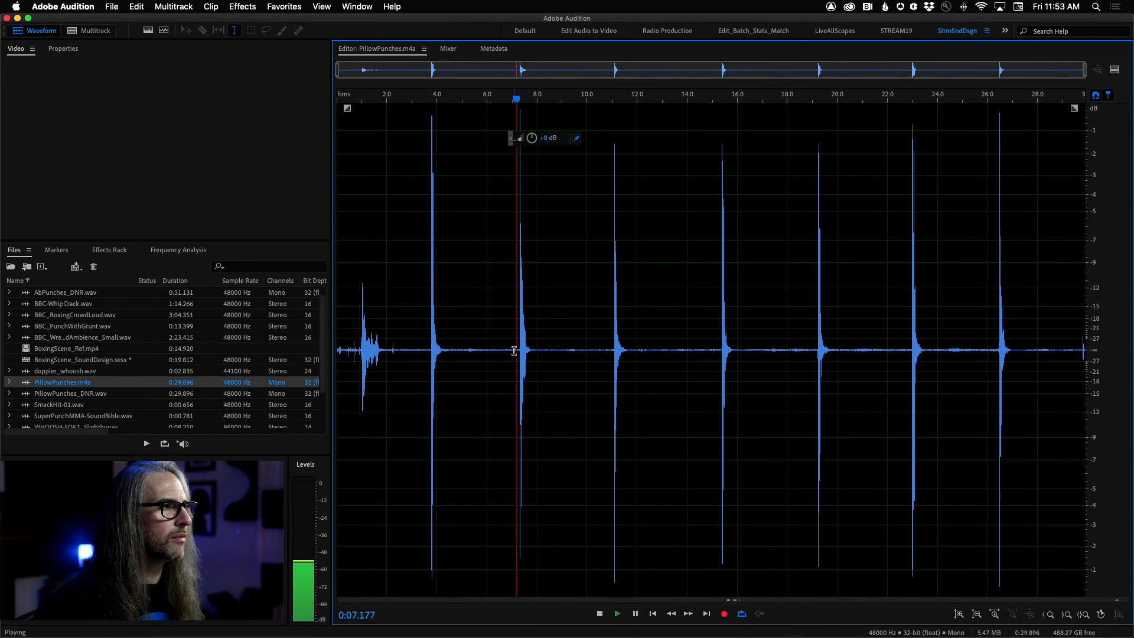
pyautogui.press('space')
pyautogui.press('space')
pyautogui.click(611, 352)
pyautogui.press('space')
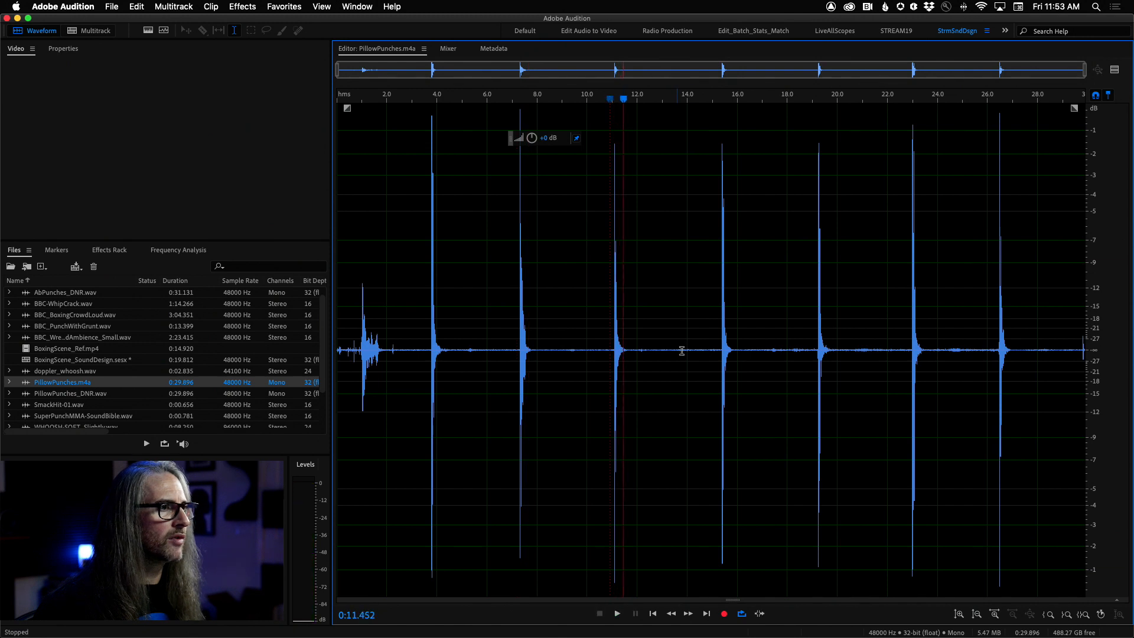
pyautogui.click(718, 350)
pyautogui.press('space')
pyautogui.press('space')
pyautogui.click(814, 348)
pyautogui.press('space')
pyautogui.click(910, 350)
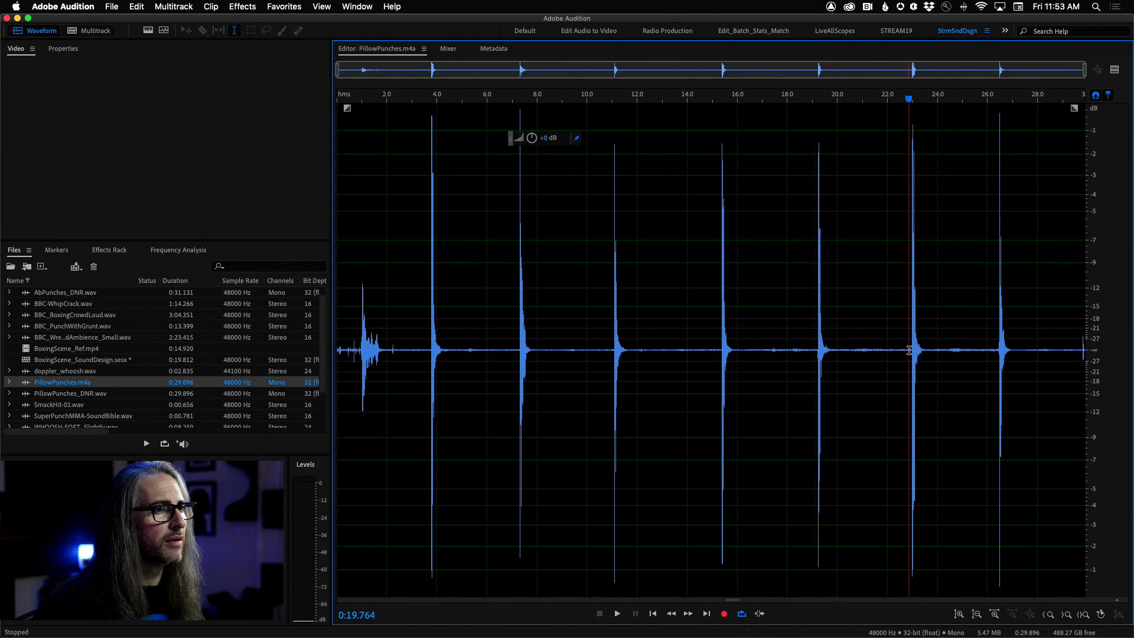
pyautogui.click(995, 350)
pyautogui.press('space')
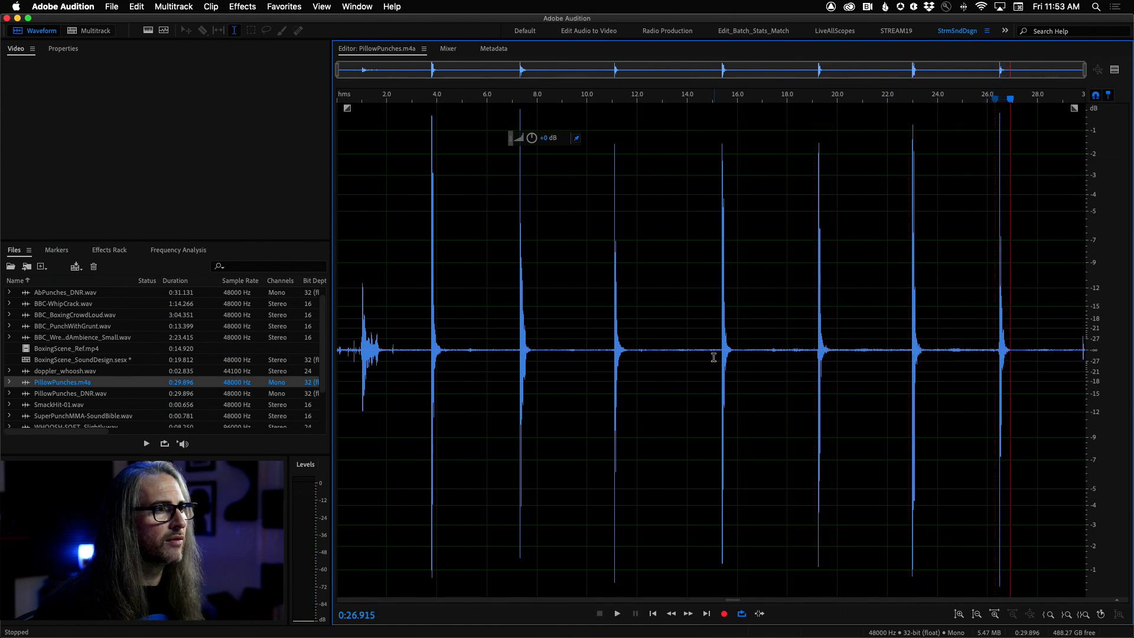
# Replay the PillowPunches.m4a hits near 15.4, 7.3 and 23 s to compare them
pyautogui.click(719, 359)
pyautogui.press('space')
pyautogui.press('space')
pyautogui.click(519, 360)
pyautogui.press('space')
pyautogui.press('space')
pyautogui.click(720, 360)
pyautogui.press('space')
pyautogui.click(910, 363)
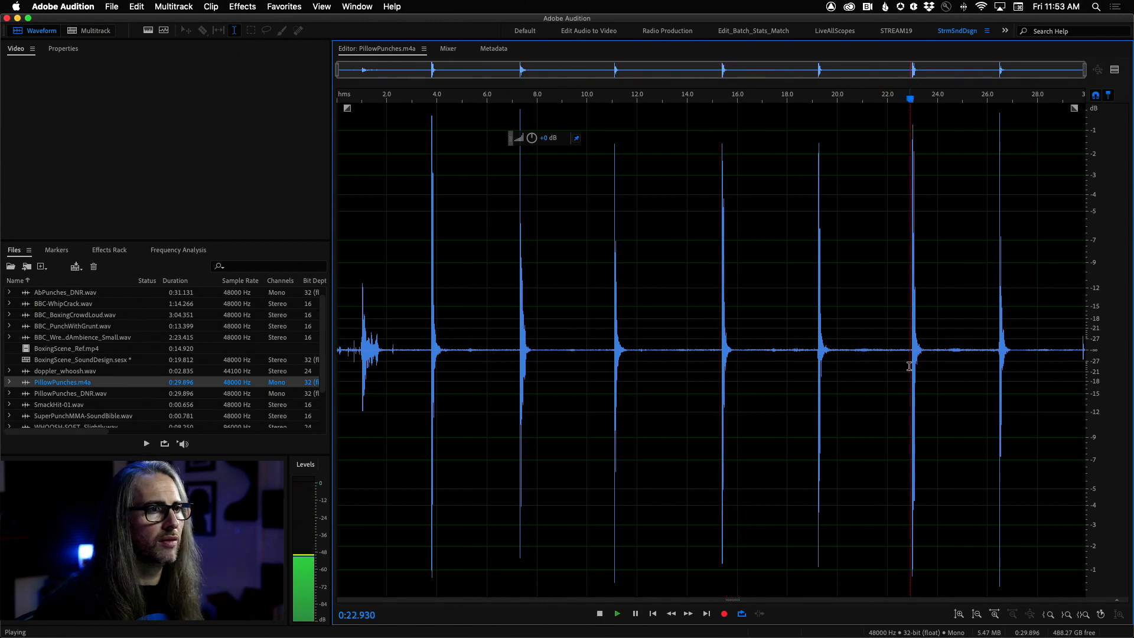
pyautogui.press('space')
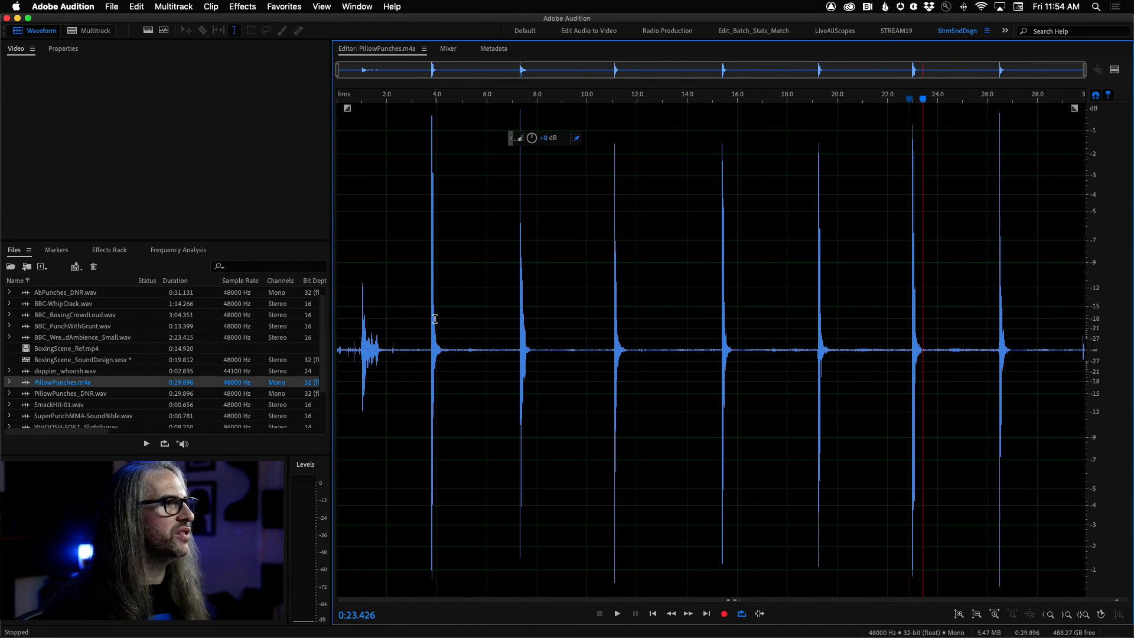
# Add range markers to PillowPunches.m4a over about 3.7 to 7.2 s, 7.2 to 11.0 s and 11.0 to 15.3 s
pyautogui.moveTo(430, 316); pyautogui.dragTo(518, 370)
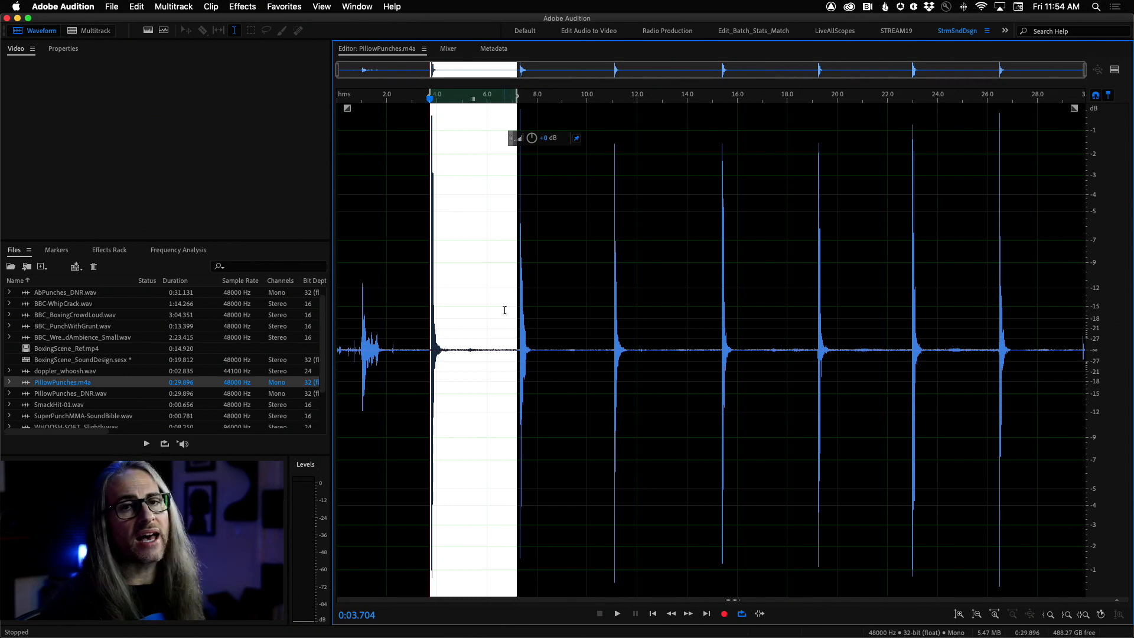
pyautogui.press('m')
pyautogui.click(542, 340)
pyautogui.moveTo(515, 333); pyautogui.dragTo(613, 356)
pyautogui.press('m')
pyautogui.moveTo(721, 341); pyautogui.dragTo(613, 350)
pyautogui.press('m')
# Show the list of markers and add a range marker for the punch between about 15.3 and 19.2 s
pyautogui.moveTo(817, 354); pyautogui.dragTo(724, 350)
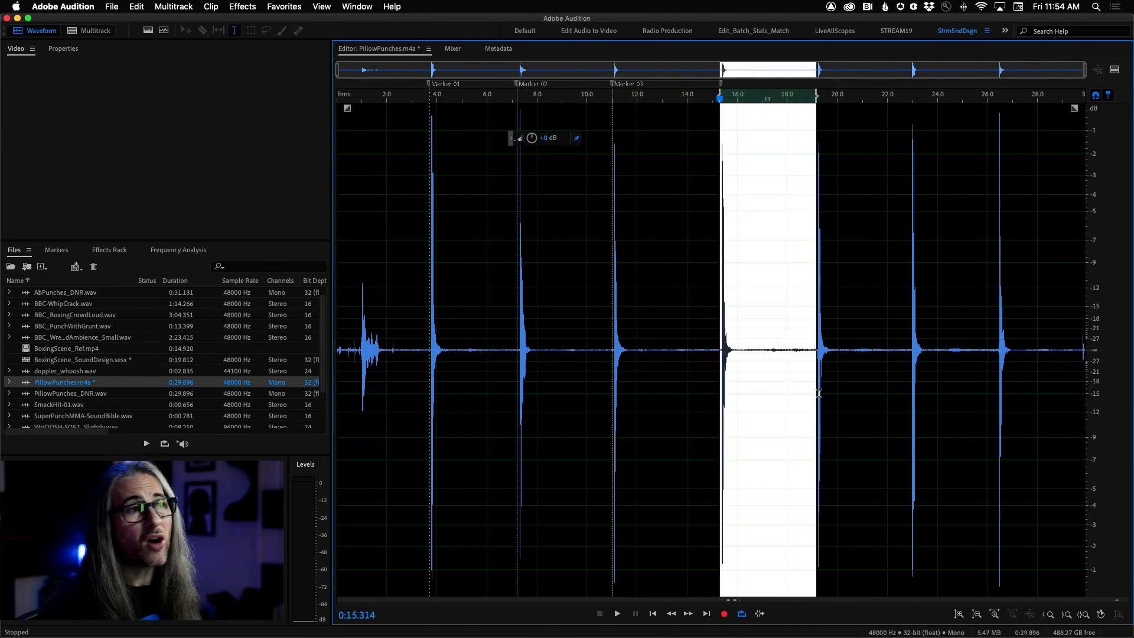
pyautogui.click(59, 252)
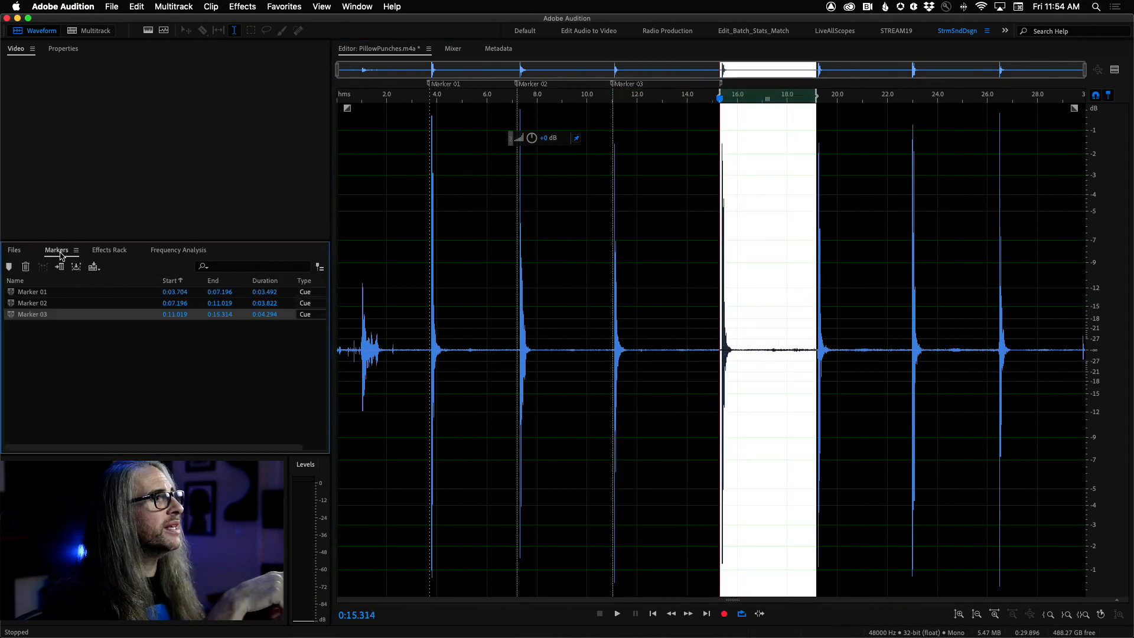
pyautogui.press('m')
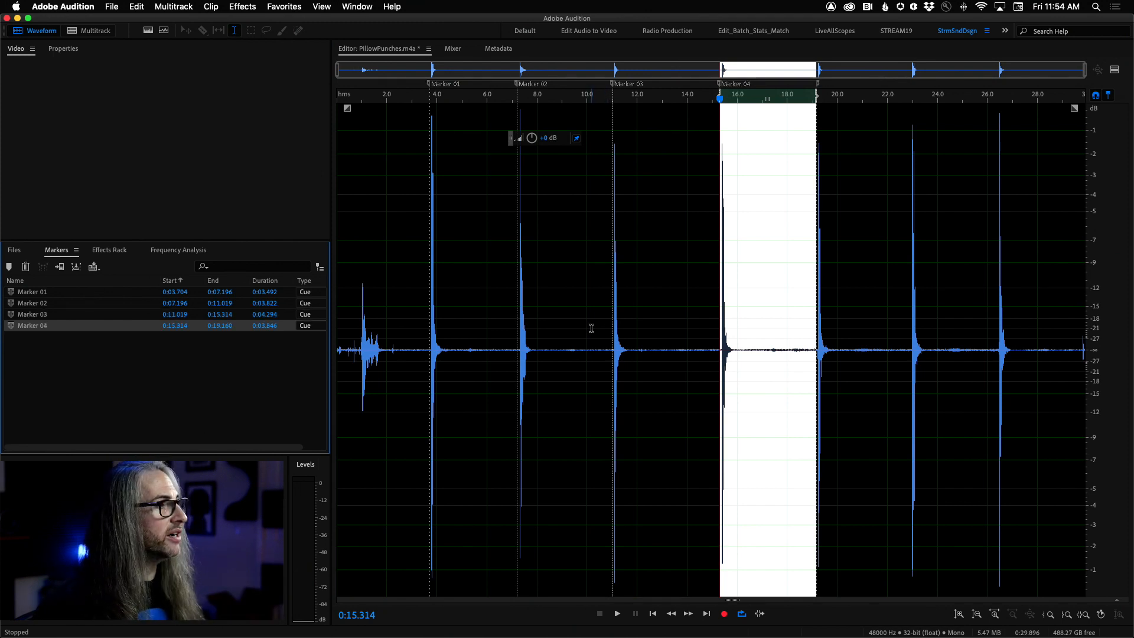
# Select the PillowPunches.m4a punch between about 19.2 and 22.8 s and play it
pyautogui.moveTo(908, 329); pyautogui.dragTo(817, 329)
pyautogui.press('space')
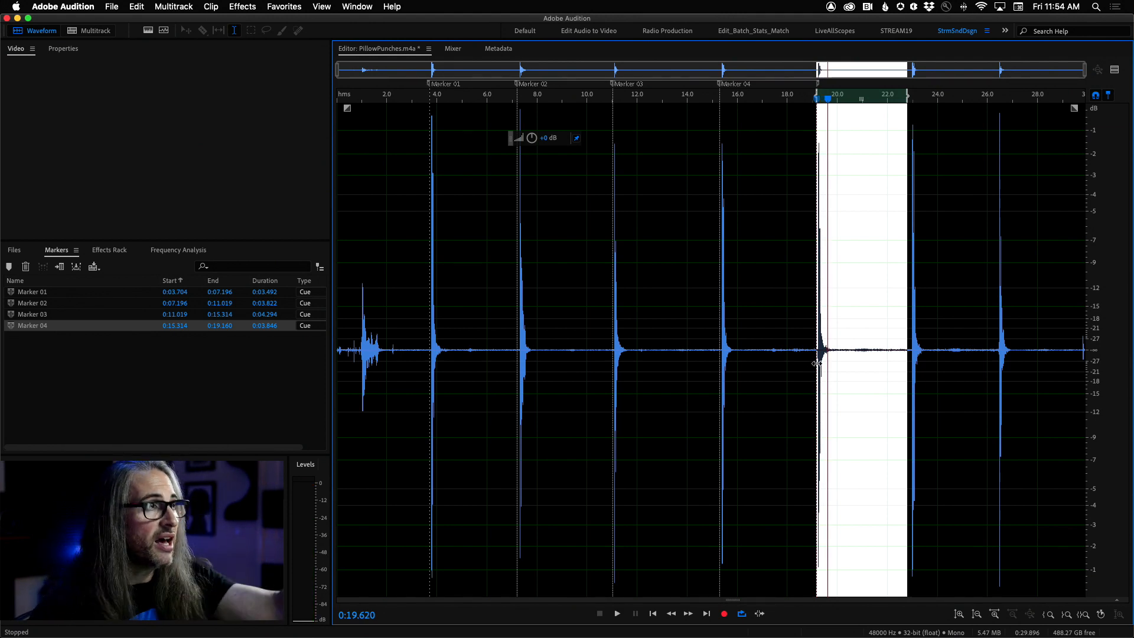
pyautogui.scroll(2, 768, 360)
pyautogui.scroll(-2, 709, 360)
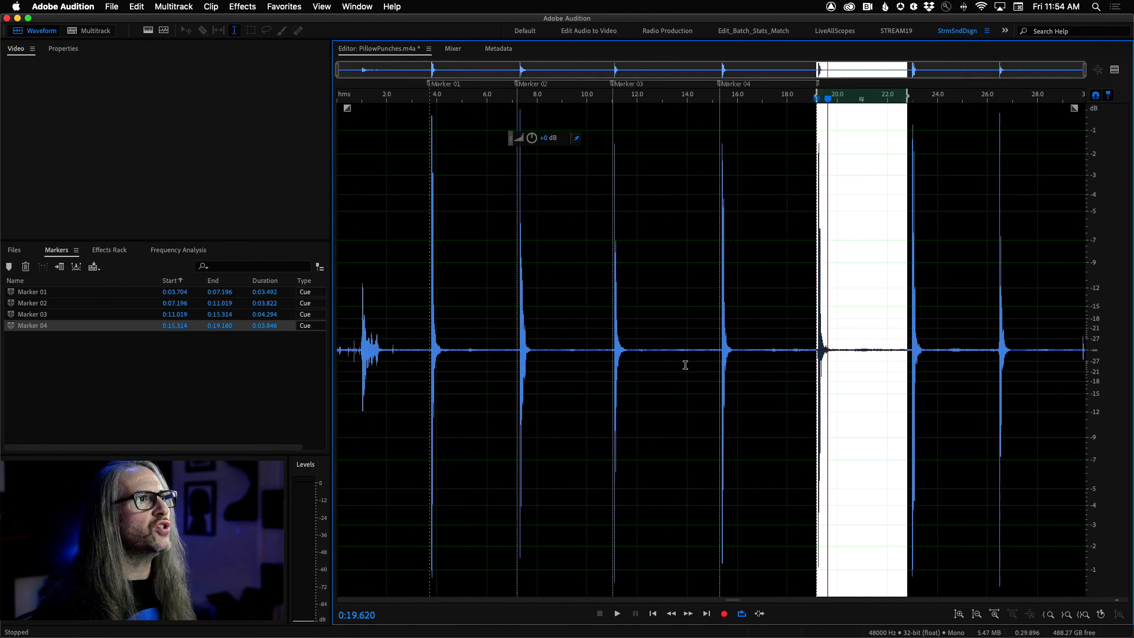
pyautogui.click(674, 353)
pyautogui.click(483, 164)
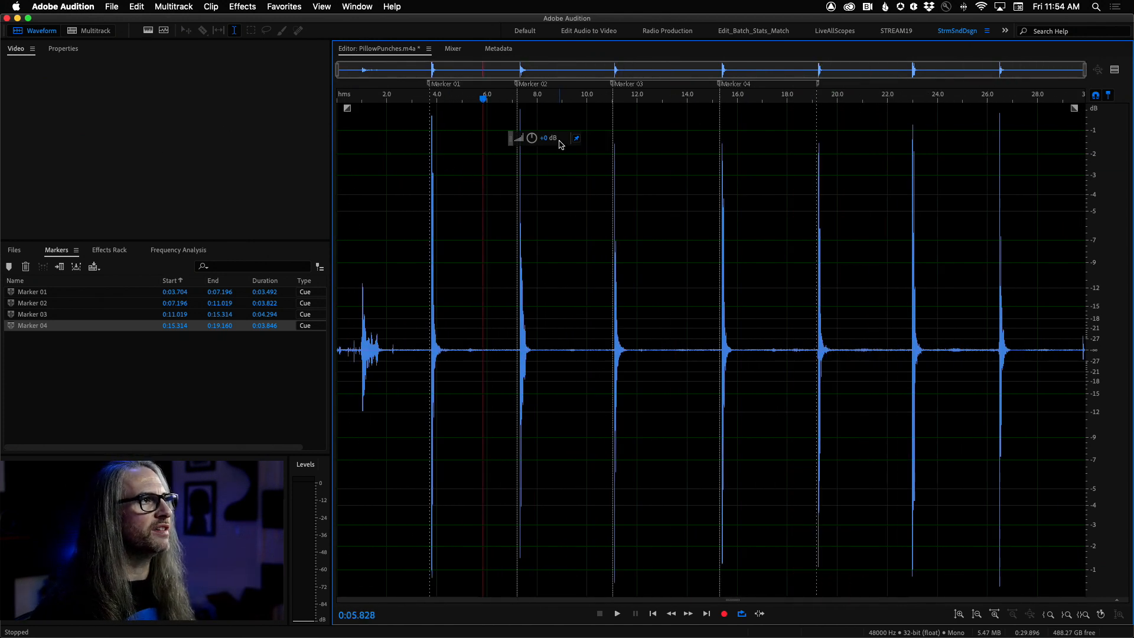
pyautogui.moveTo(409, 125); pyautogui.dragTo(634, 195)
pyautogui.click(791, 199)
pyautogui.moveTo(865, 201); pyautogui.dragTo(601, 203)
pyautogui.moveTo(898, 202); pyautogui.dragTo(1018, 227)
pyautogui.click(891, 242)
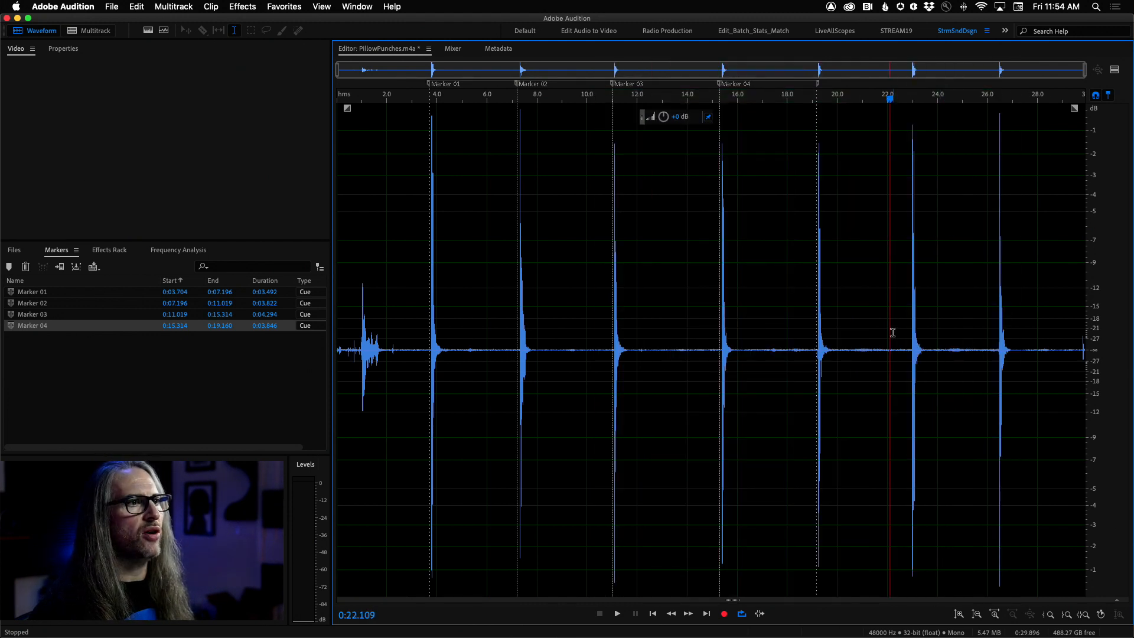
pyautogui.moveTo(902, 342); pyautogui.dragTo(927, 344)
pyautogui.moveTo(796, 346); pyautogui.dragTo(854, 348)
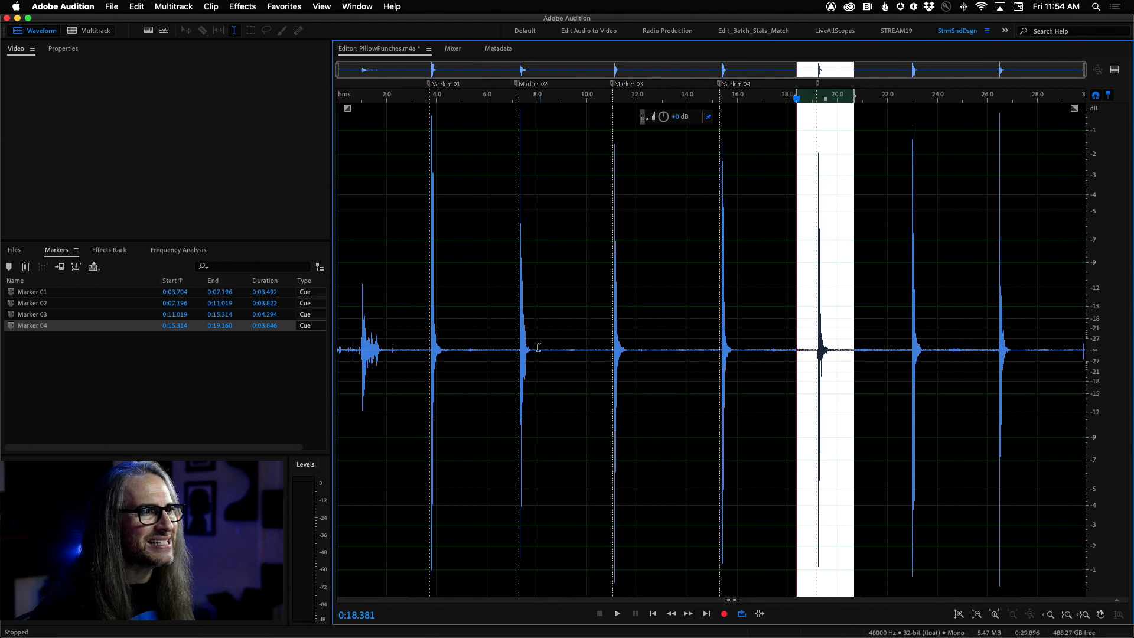
pyautogui.moveTo(502, 335); pyautogui.dragTo(572, 372)
pyautogui.click(585, 375)
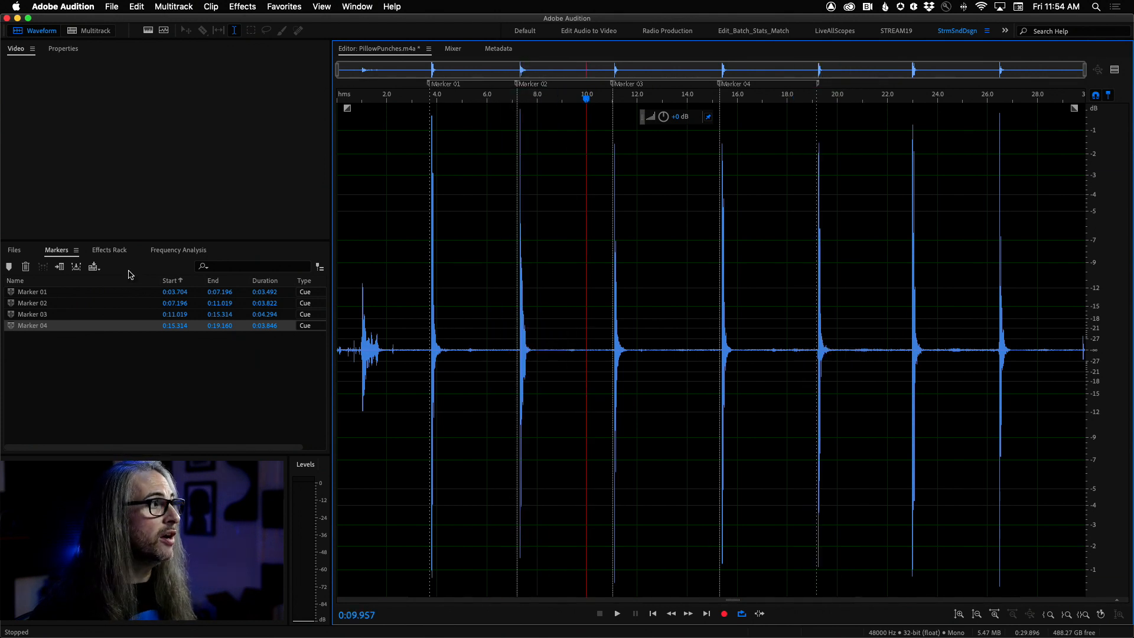
# Open BBC_PunchWithGrunt.wav in the editor and show its list of markers
pyautogui.click(13, 249)
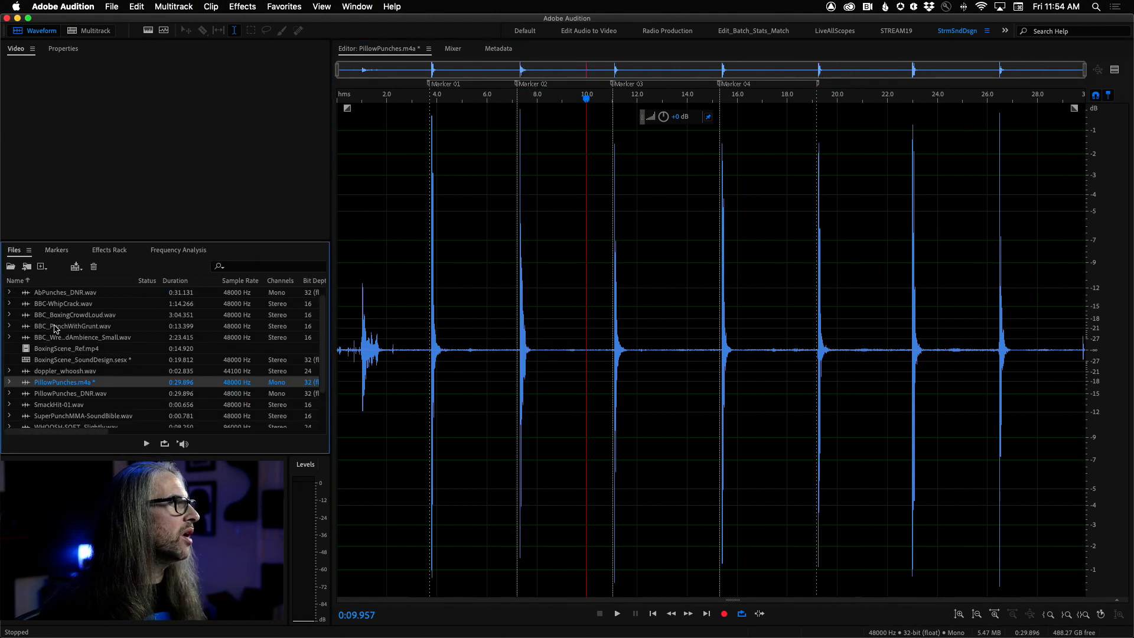
pyautogui.doubleClick(42, 326)
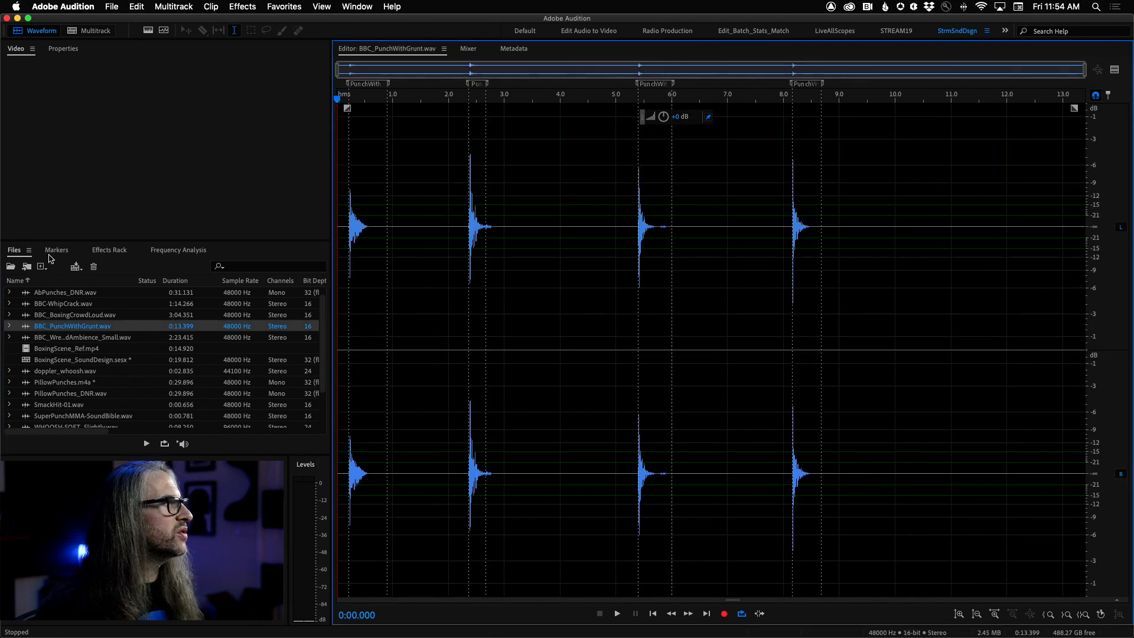
pyautogui.click(56, 250)
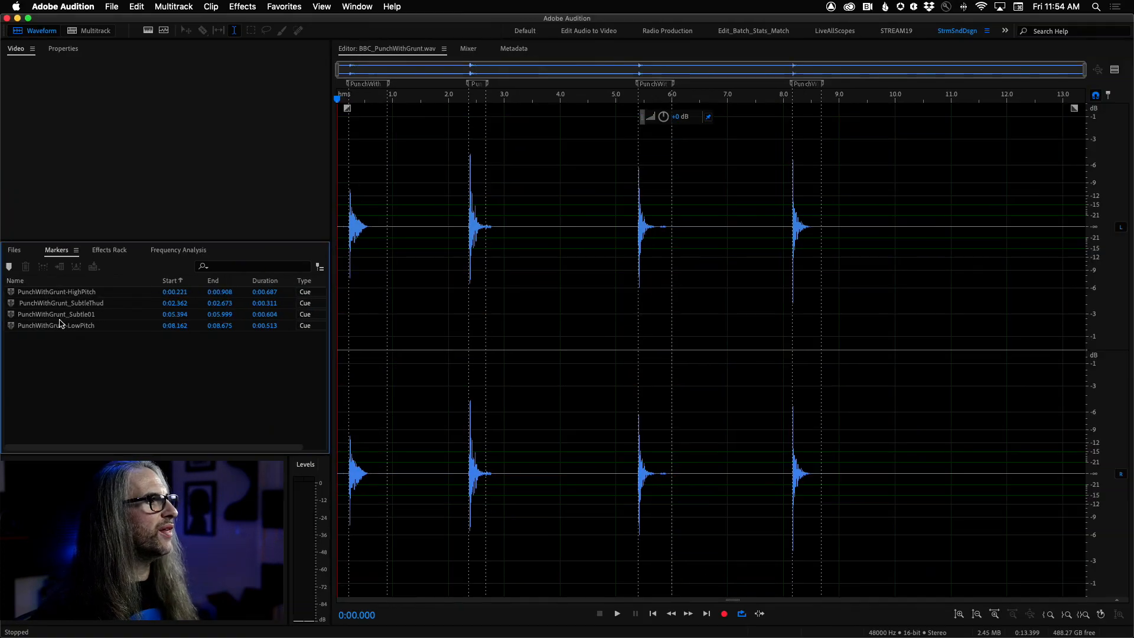
# Open PillowPunches_DNR.wav, show its markers and play the Pillow-DeepPunch02 and Pillow-MidPunch02 ranges
pyautogui.click(14, 252)
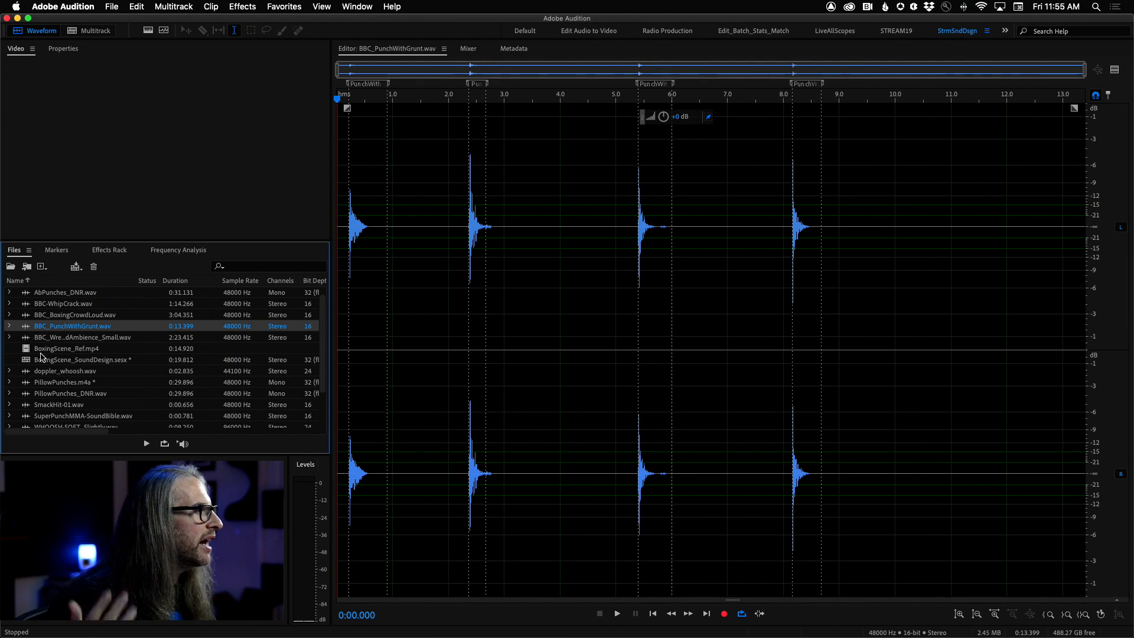
pyautogui.doubleClick(56, 394)
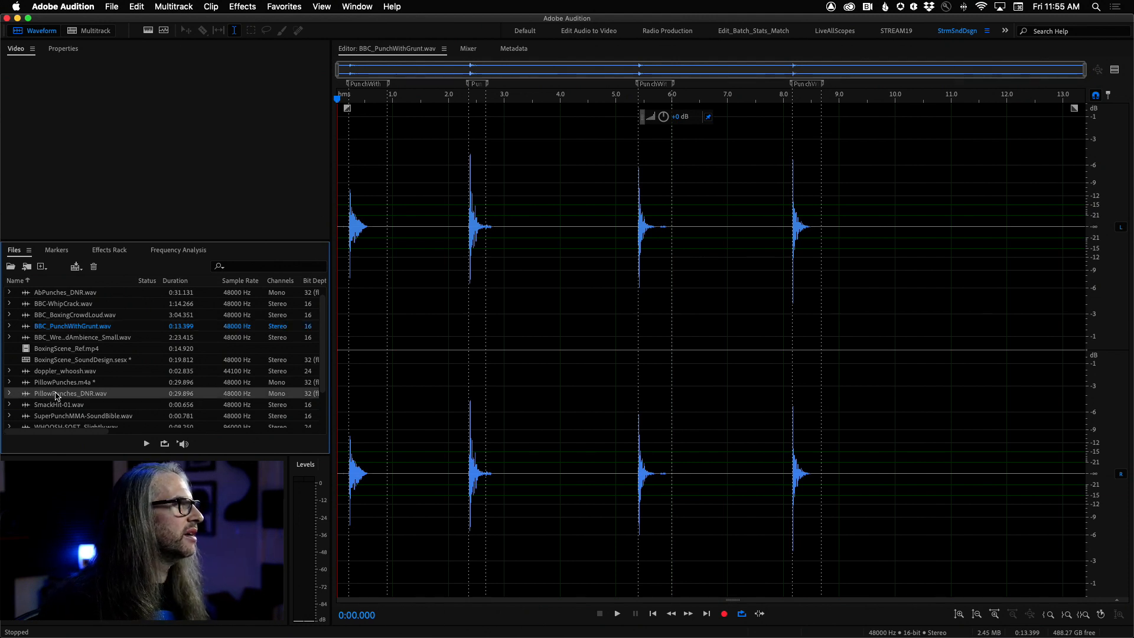
pyautogui.click(52, 251)
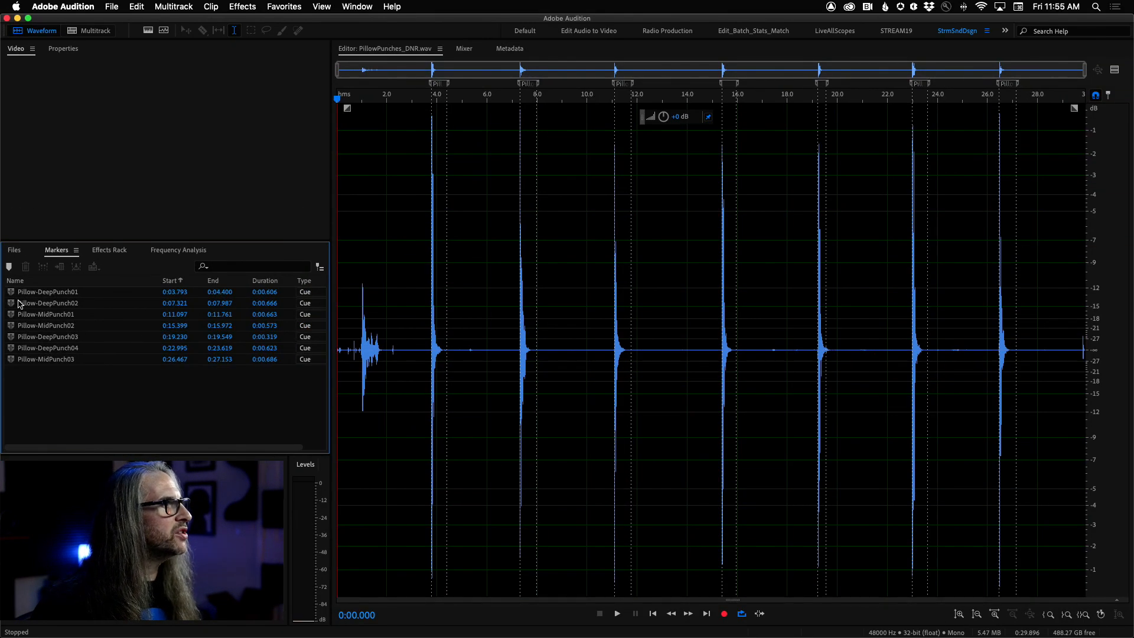
pyautogui.click(13, 305)
pyautogui.press('space')
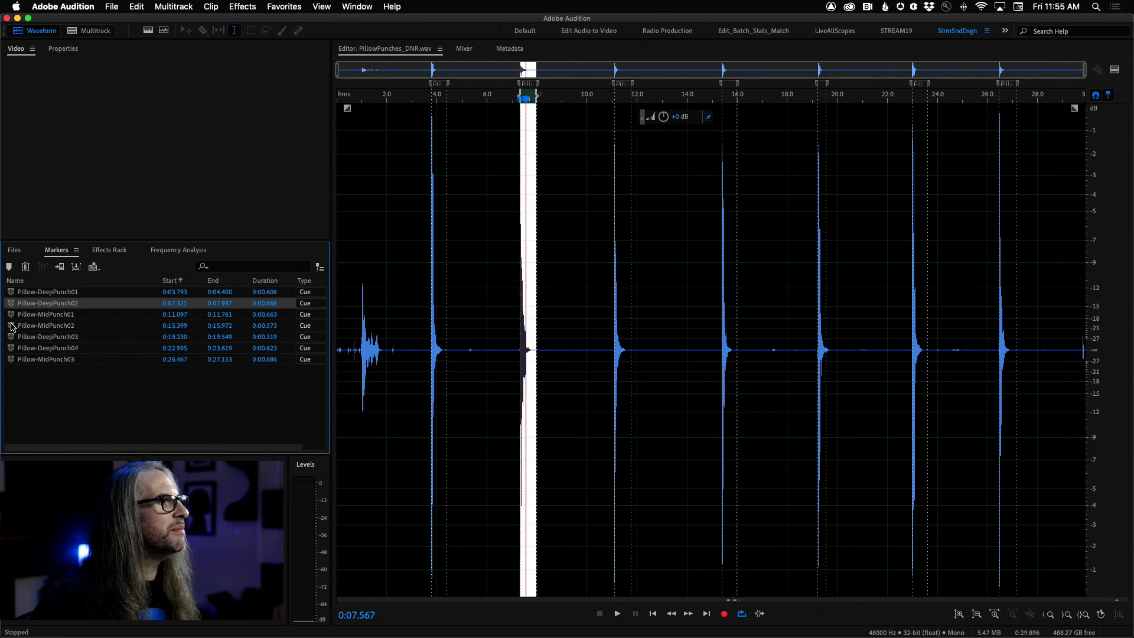
pyautogui.click(13, 327)
pyautogui.press('space')
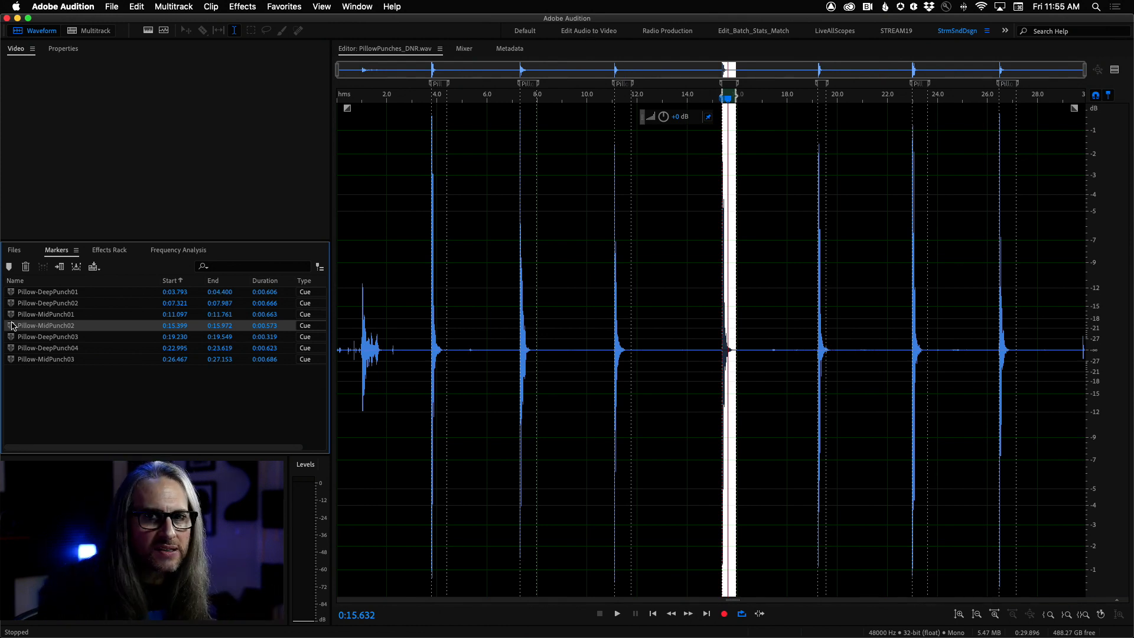
# Open AbPunches_DNR.wav, show its markers and play the Ab-BrightPunch02, Ab-BrightPunch01 and Ab-BrightSlap01 ranges
pyautogui.click(13, 249)
pyautogui.click(45, 295)
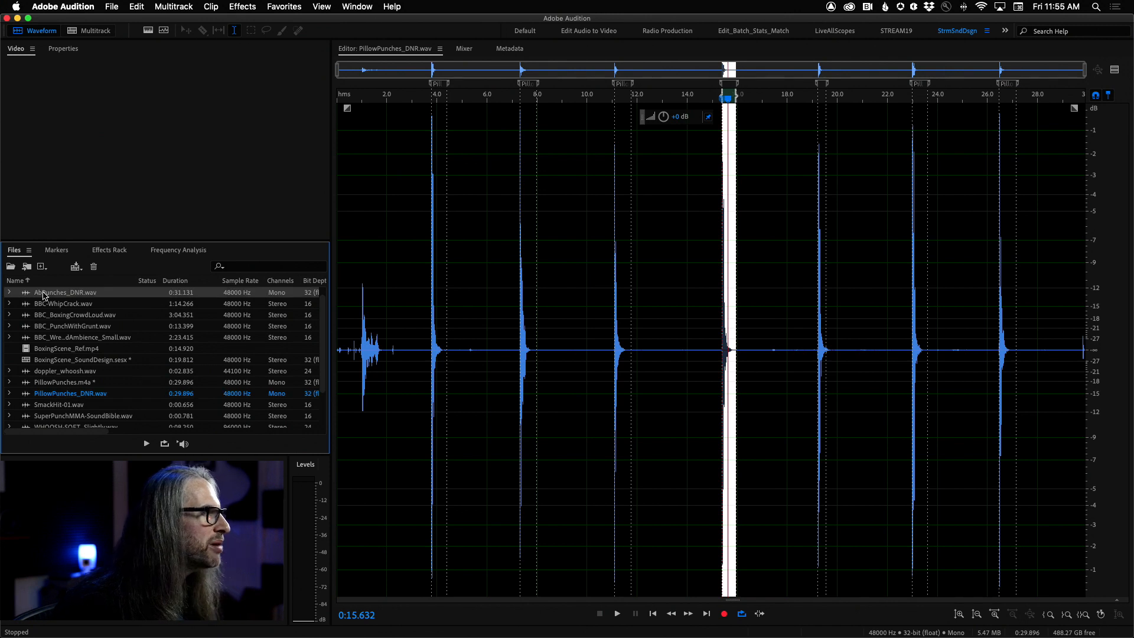
pyautogui.doubleClick(45, 293)
pyautogui.click(55, 251)
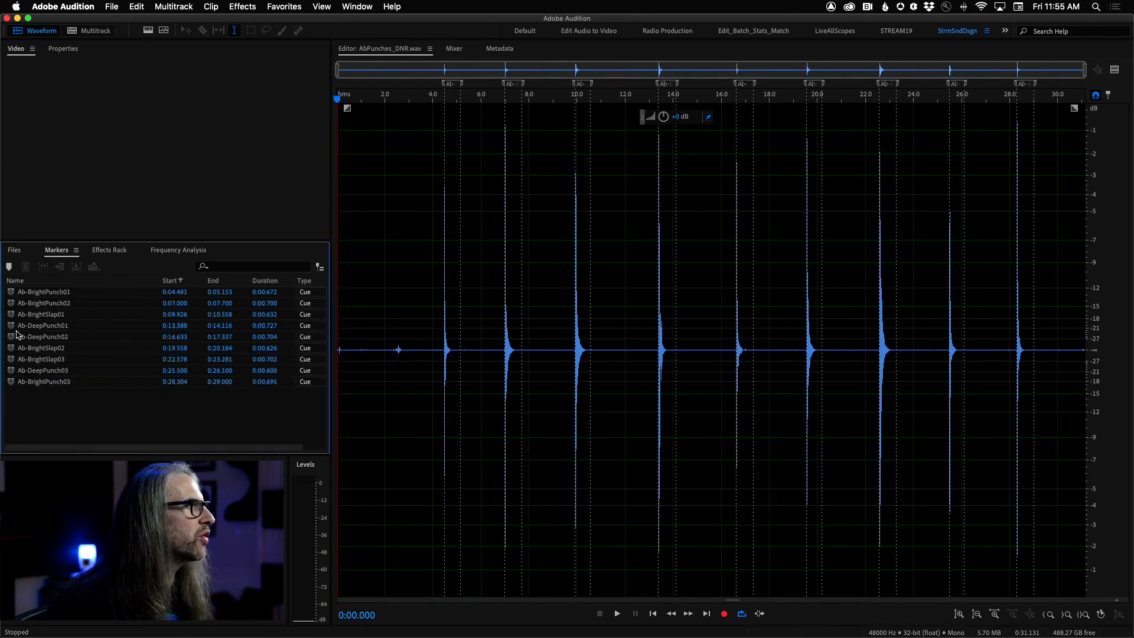
pyautogui.click(12, 304)
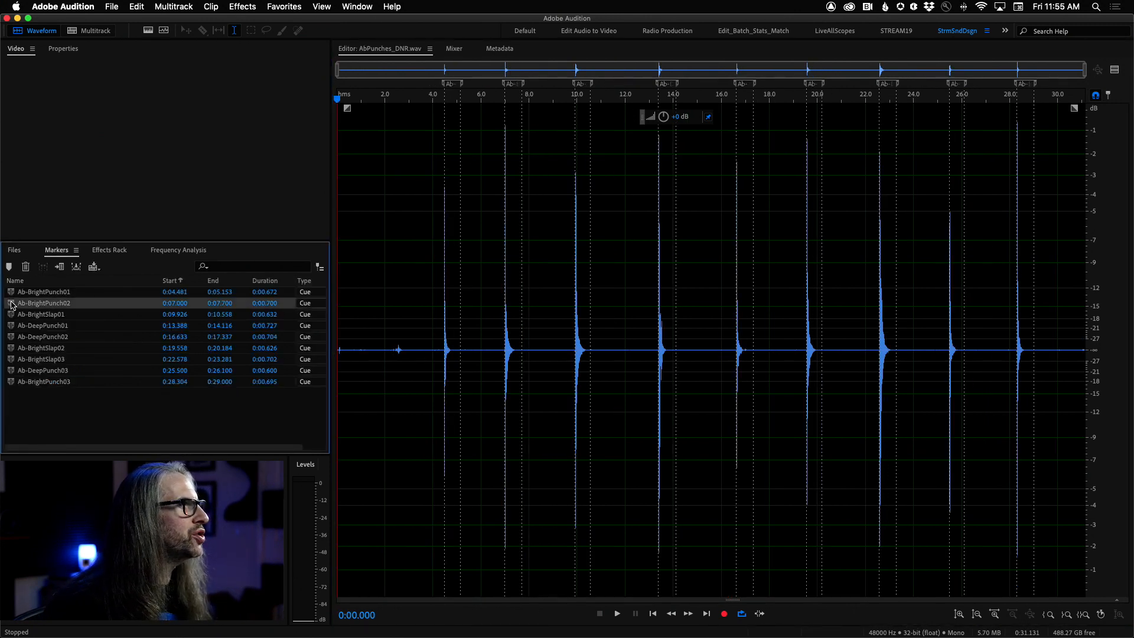
pyautogui.press('space')
pyautogui.click(12, 293)
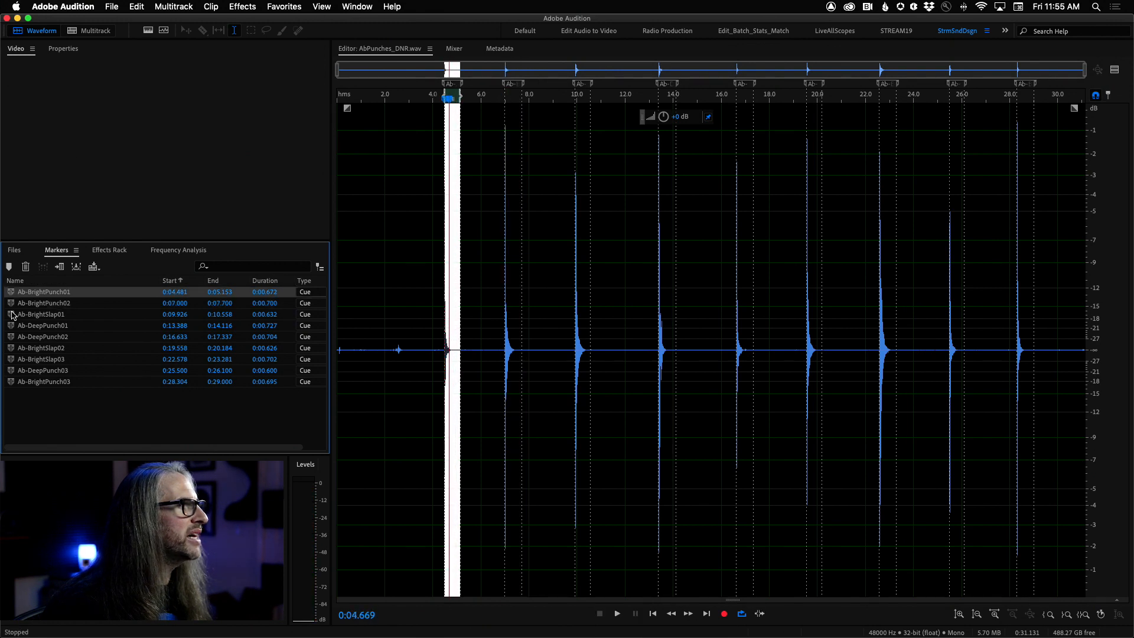
pyautogui.click(12, 315)
pyautogui.press('space')
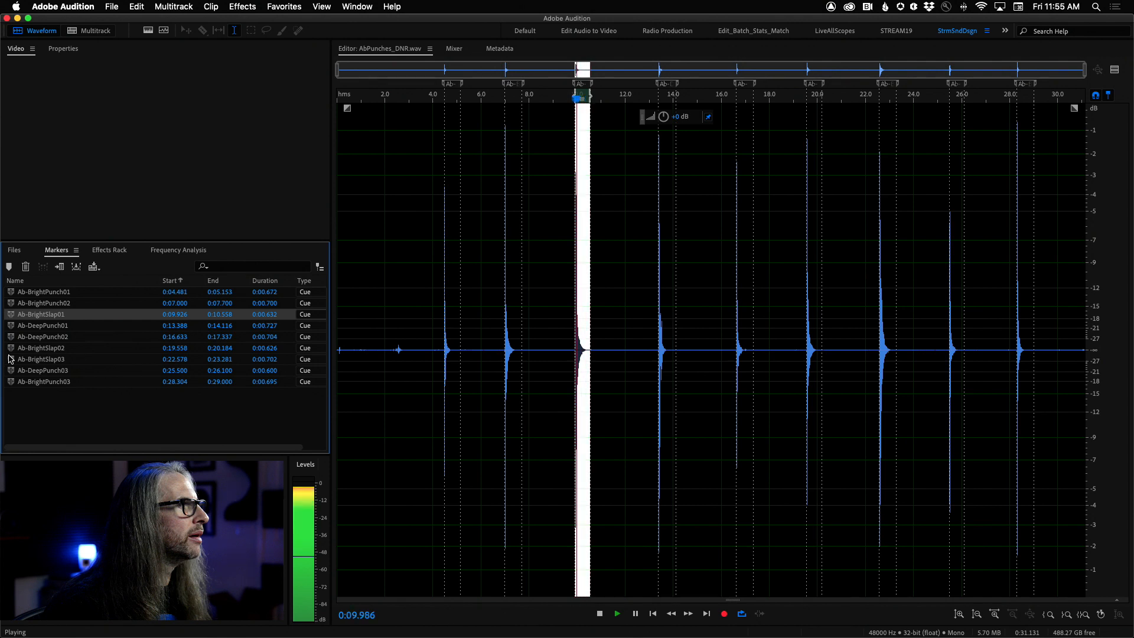
# Play the Ab-BrightSlap03, Ab-DeepPunch03 and Ab-DeepPunch02 marker ranges of AbPunches_DNR.wav
pyautogui.click(12, 360)
pyautogui.press('space')
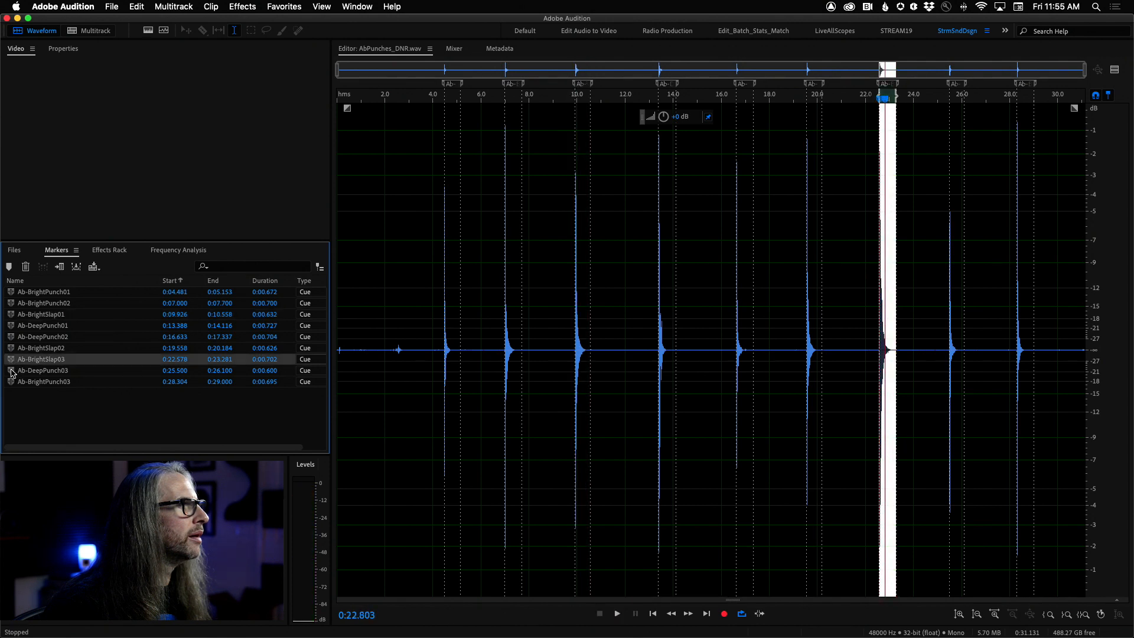
pyautogui.click(12, 371)
pyautogui.press('space')
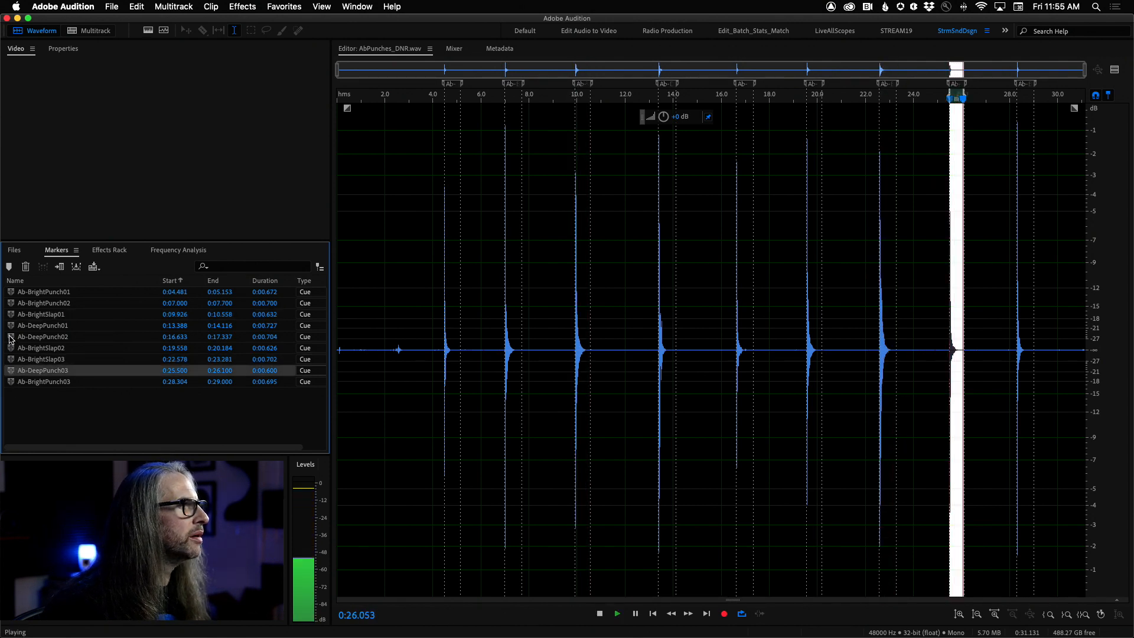
pyautogui.click(10, 337)
pyautogui.press('space')
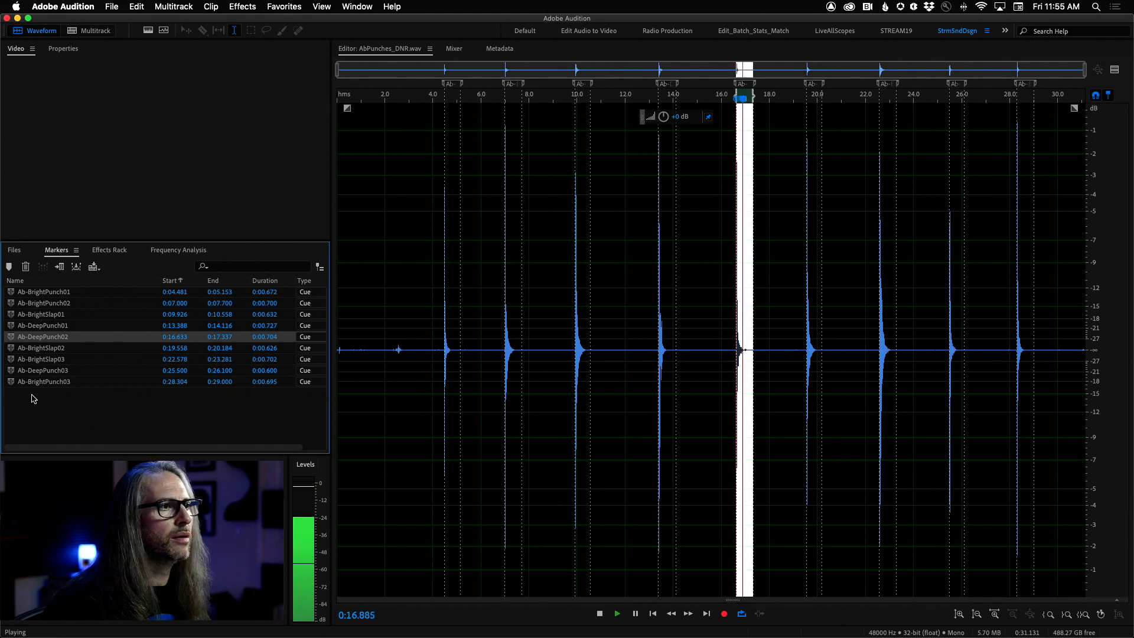
# Select all AbPunches_DNR.wav markers and start exporting their audio to separate files, with the desktop's Punch SFX folder as location
pyautogui.click(185, 418)
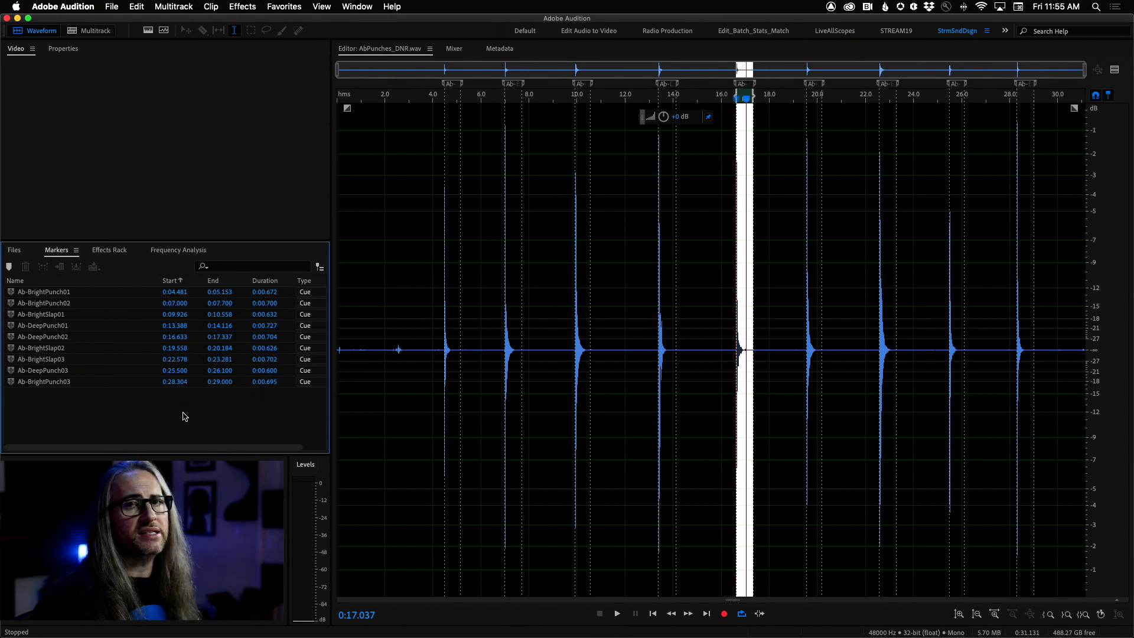
pyautogui.moveTo(230, 418)
pyautogui.mouseDown()
pyautogui.moveTo(93, 374)
pyautogui.moveTo(36, 291)
pyautogui.mouseUp()
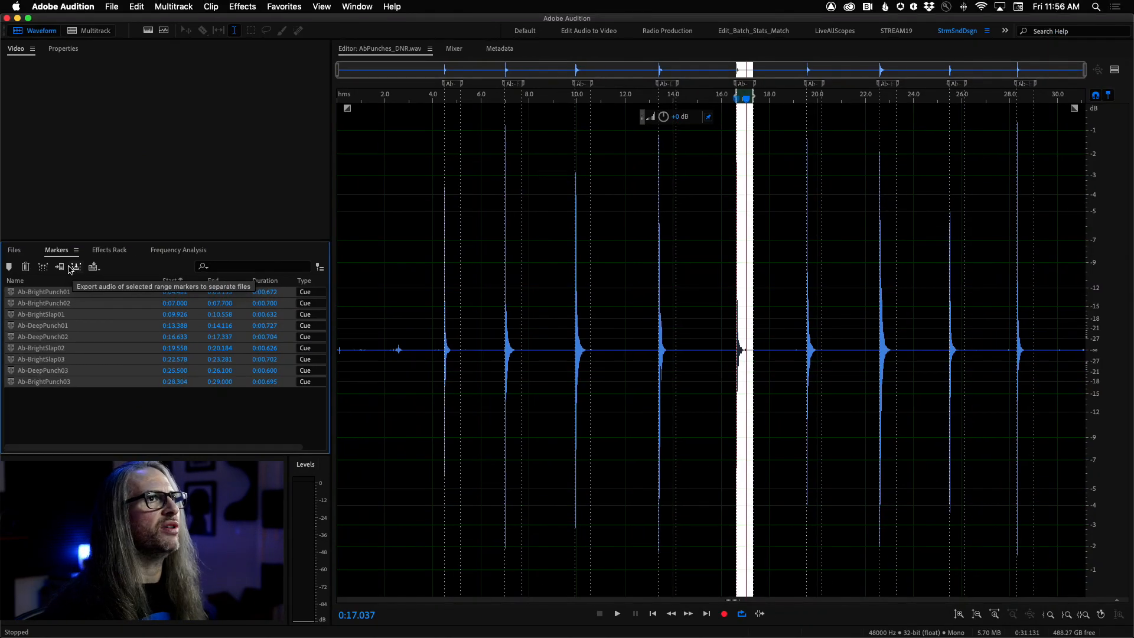
pyautogui.click(71, 269)
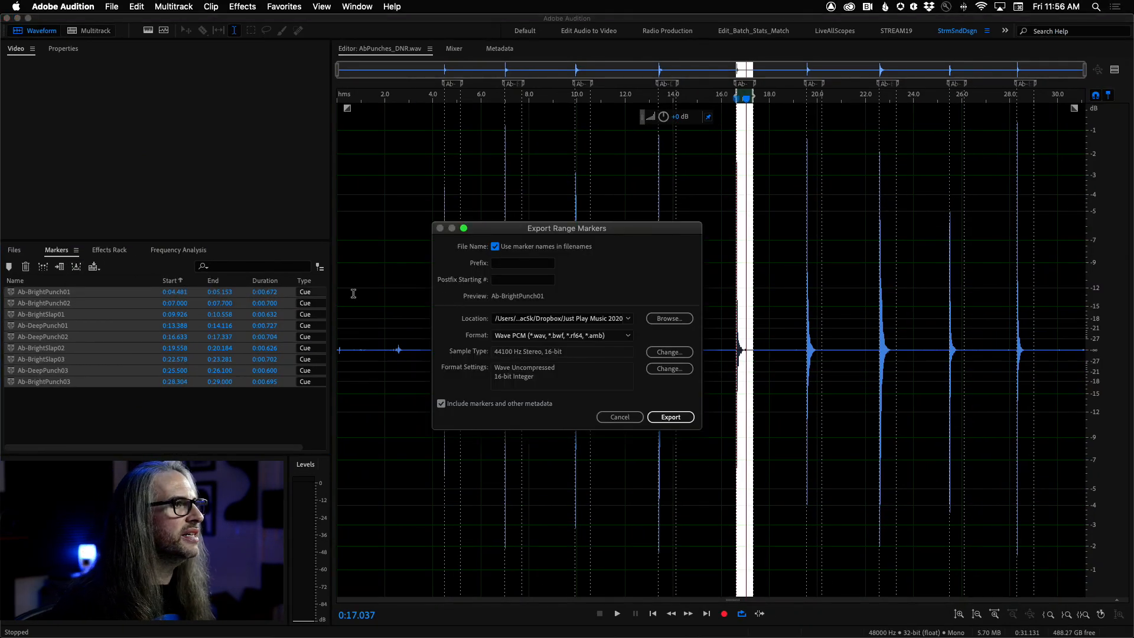
pyautogui.click(629, 318)
pyautogui.click(611, 341)
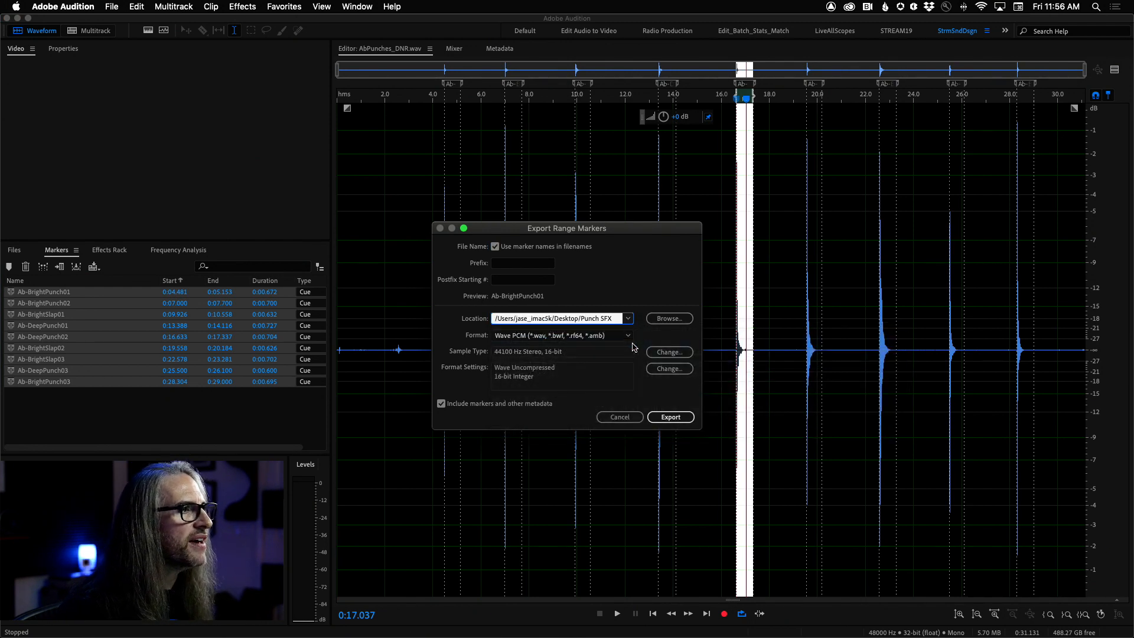
# Set the export's sample rate, channels and bit depth to Same as Source, and export the range markers
pyautogui.click(663, 352)
pyautogui.click(607, 201)
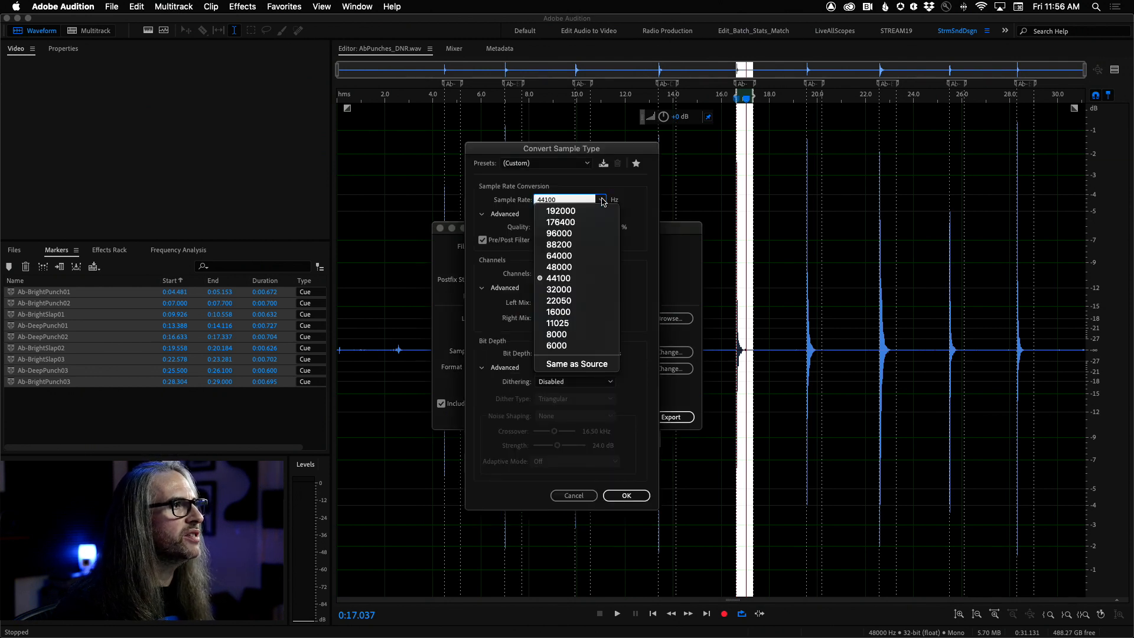
pyautogui.click(575, 365)
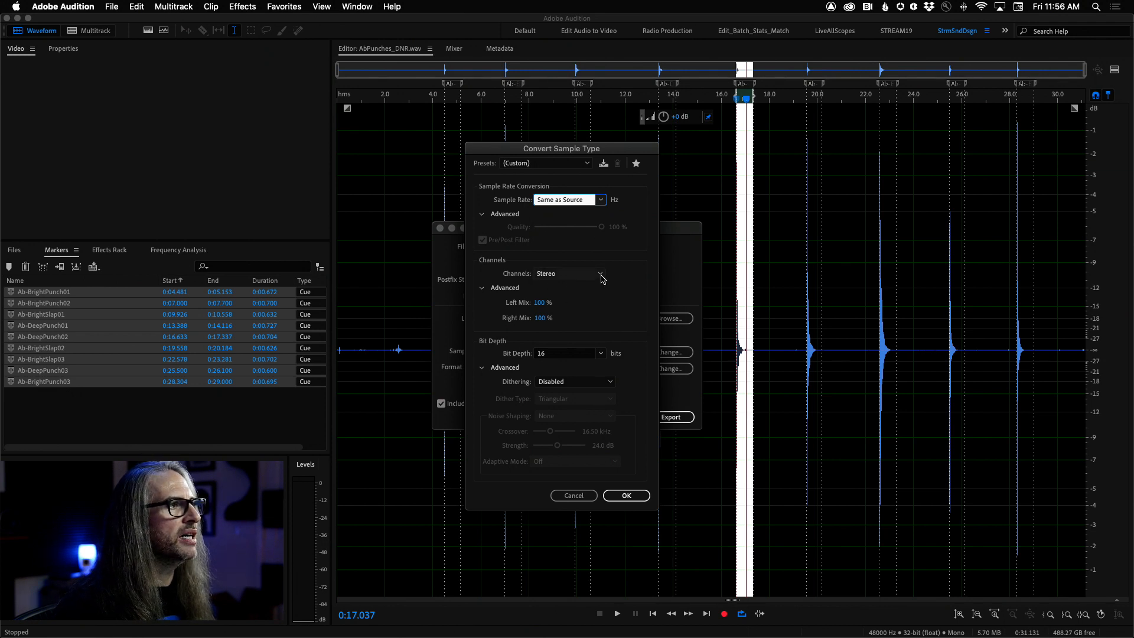
pyautogui.click(601, 277)
pyautogui.click(609, 325)
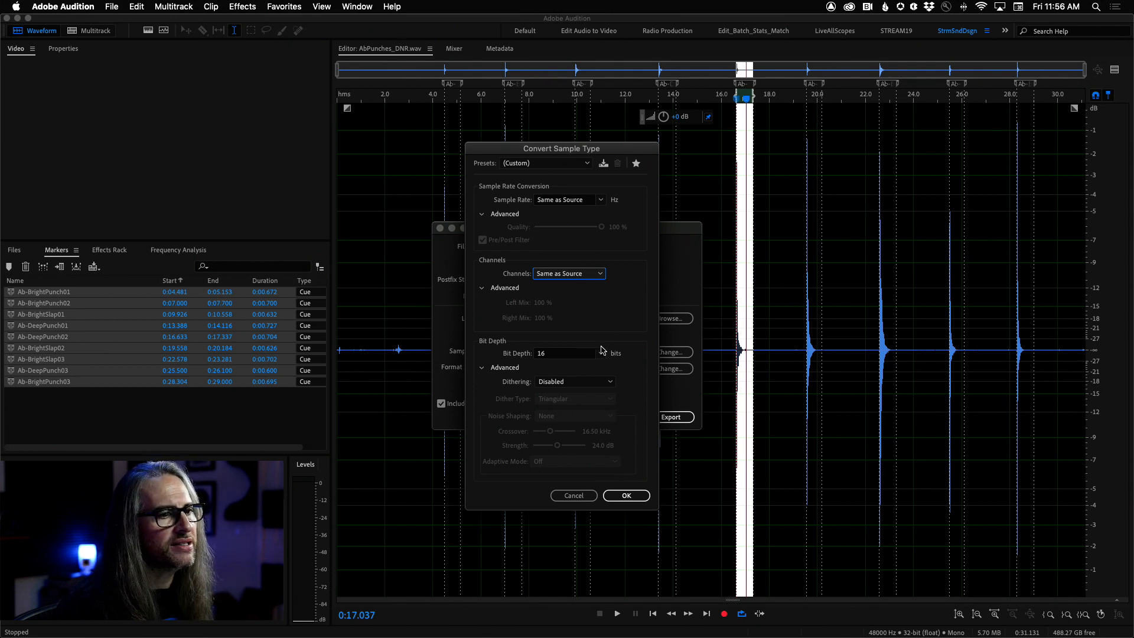
pyautogui.click(602, 354)
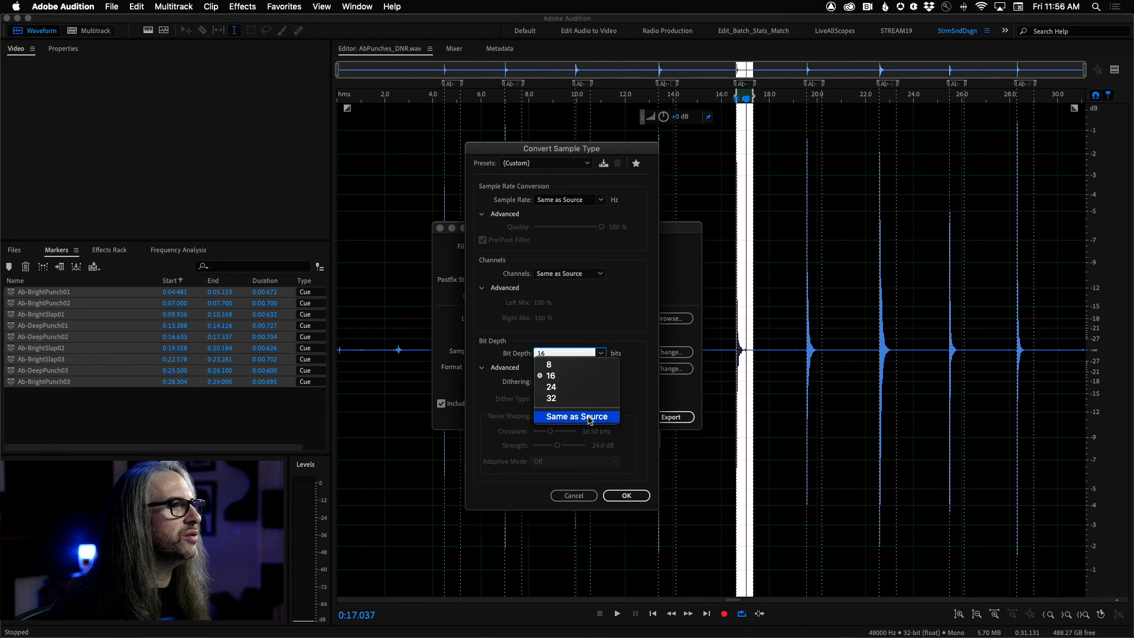
pyautogui.click(588, 419)
pyautogui.click(627, 496)
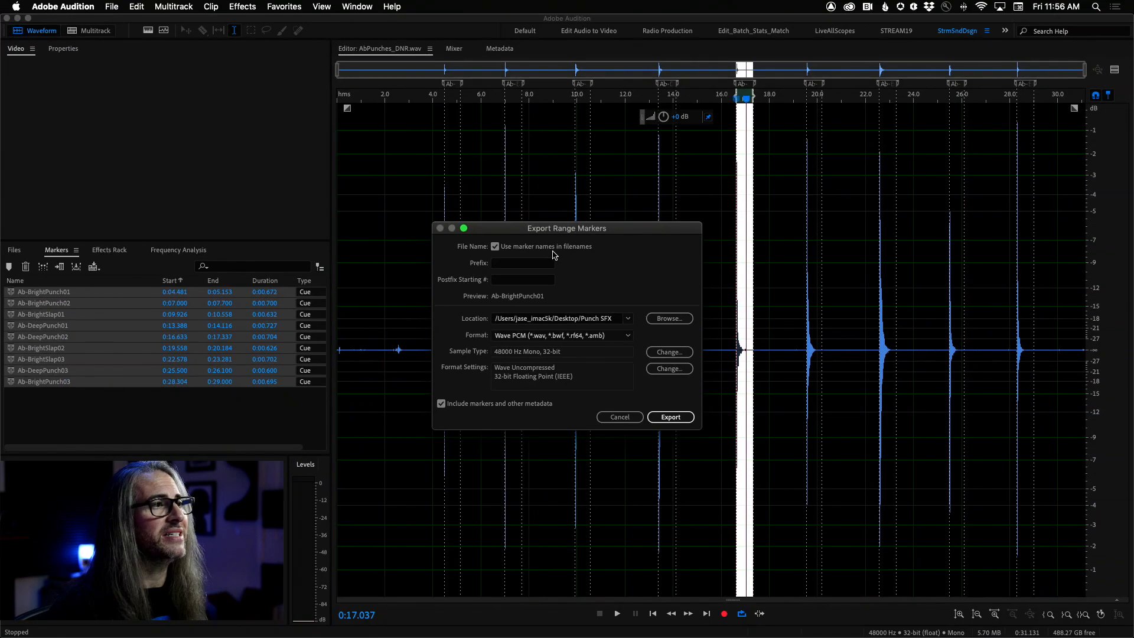
pyautogui.click(671, 418)
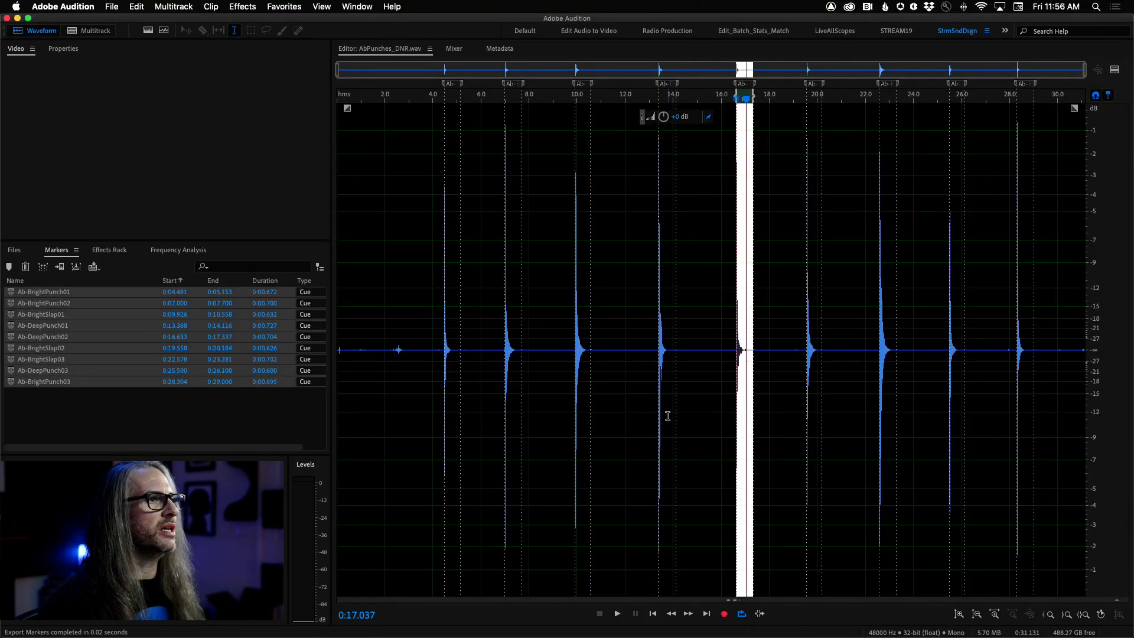
# Clear the marker selection and bring up the Open File dialog to view the exported files in the Punch SFX folder
pyautogui.click(107, 406)
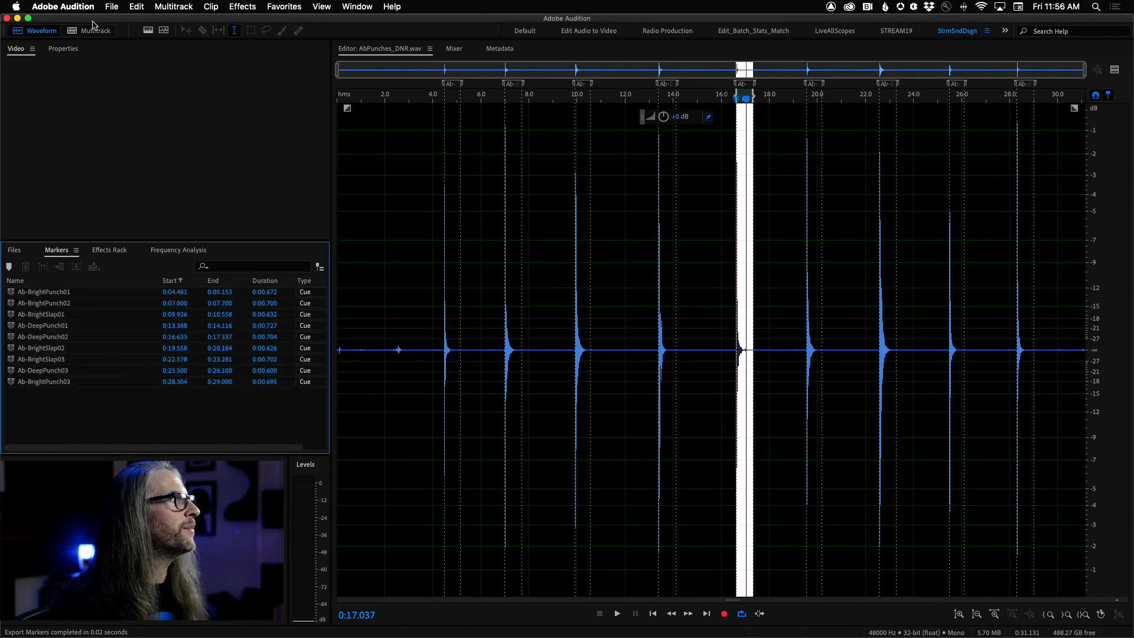
pyautogui.click(111, 7)
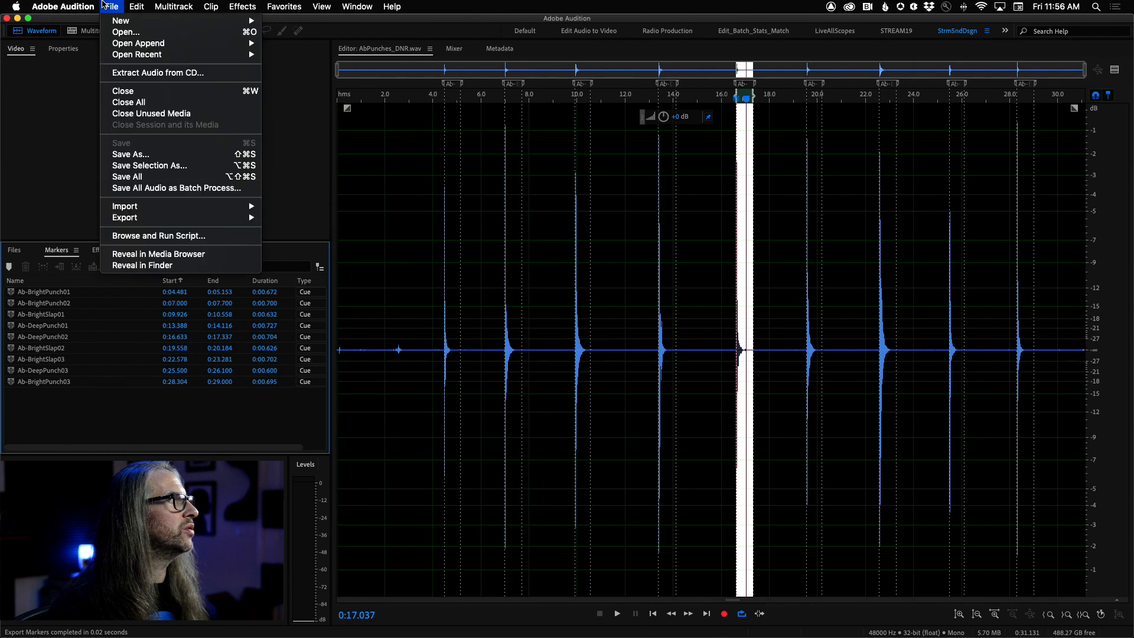
pyautogui.click(124, 33)
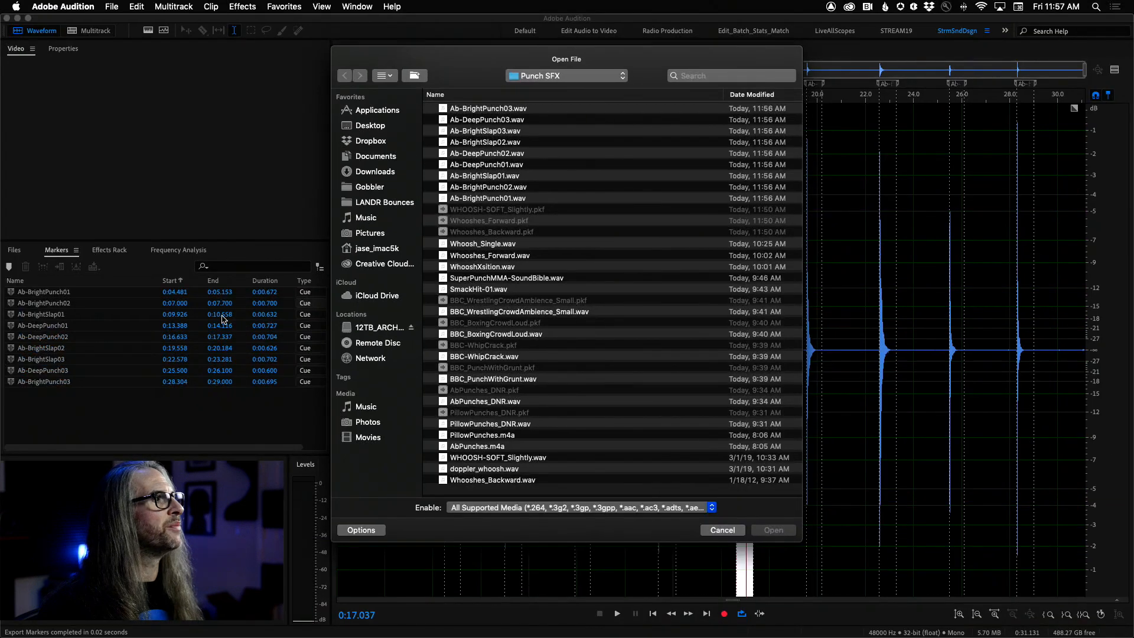
# Open PillowPunches_DNR.wav, select all its range markers and export their audio as Wave PCM files to the Punch SFX folder
pyautogui.click(721, 531)
pyautogui.click(12, 251)
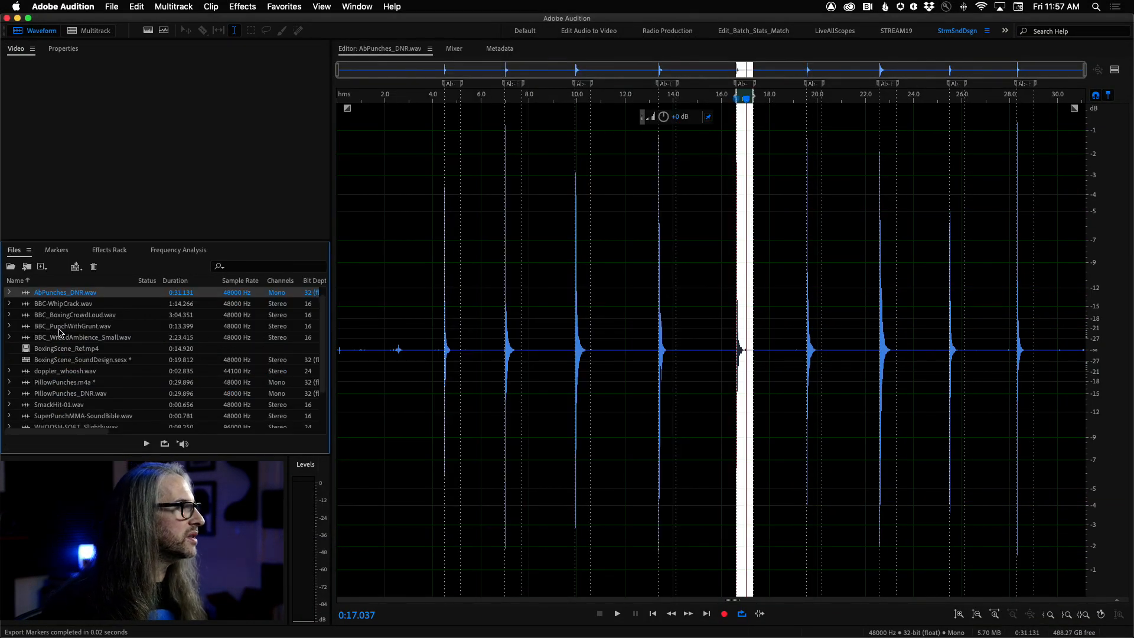
pyautogui.doubleClick(57, 393)
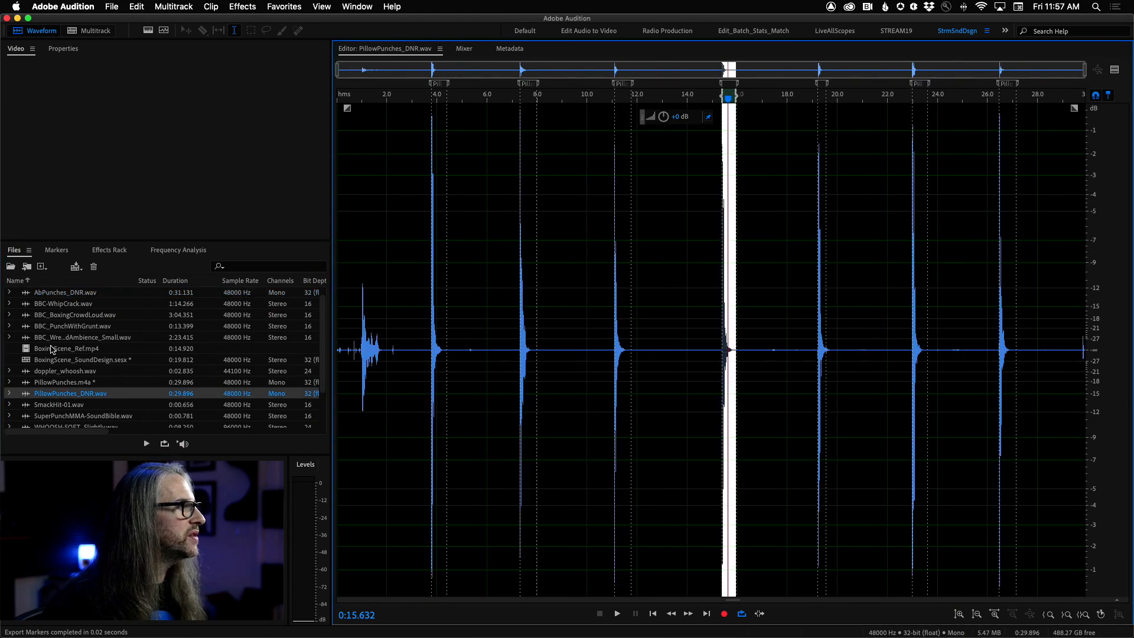
pyautogui.click(57, 250)
pyautogui.press('super+a')
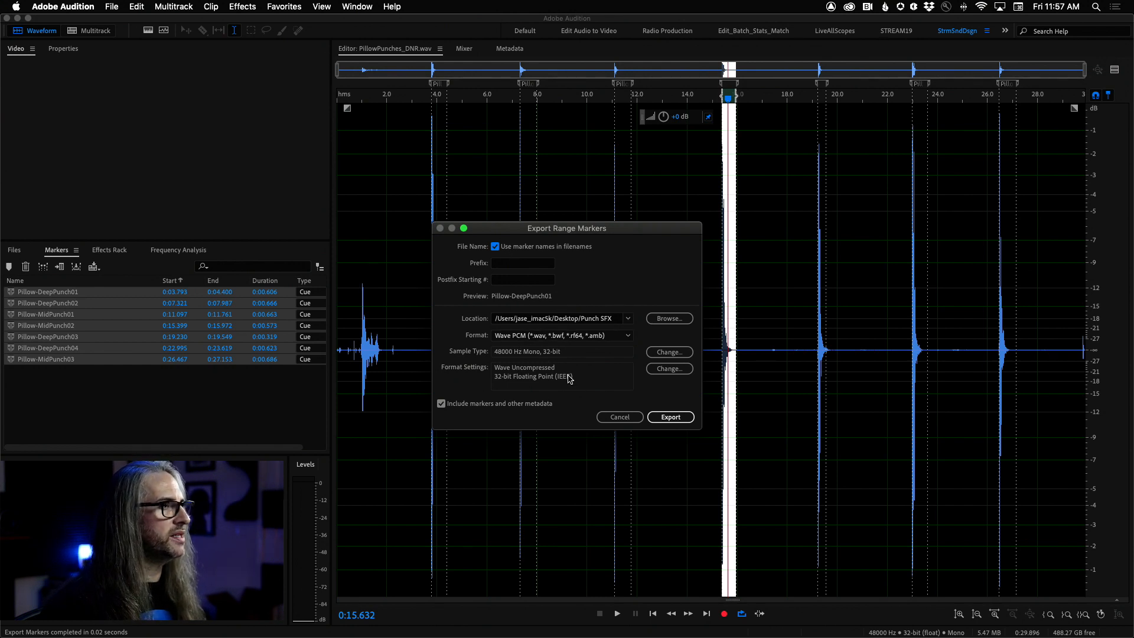
pyautogui.click(676, 417)
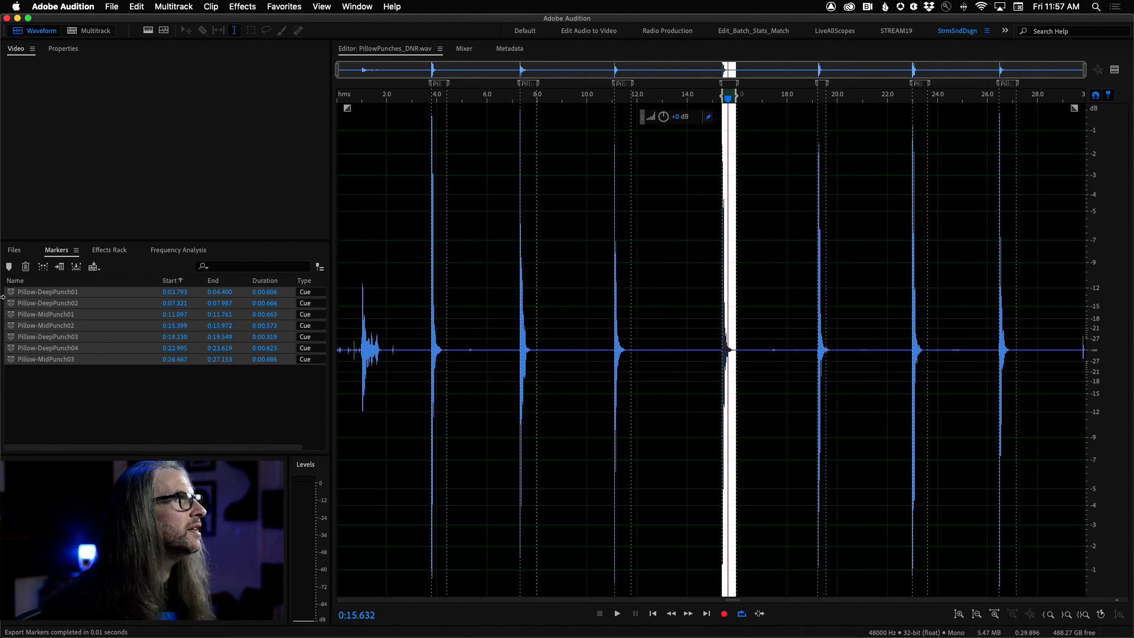
# Switch to the BoxingScene_SoundDesign multitrack session and scrub the playhead from the session start to about 0:00.463
pyautogui.click(89, 30)
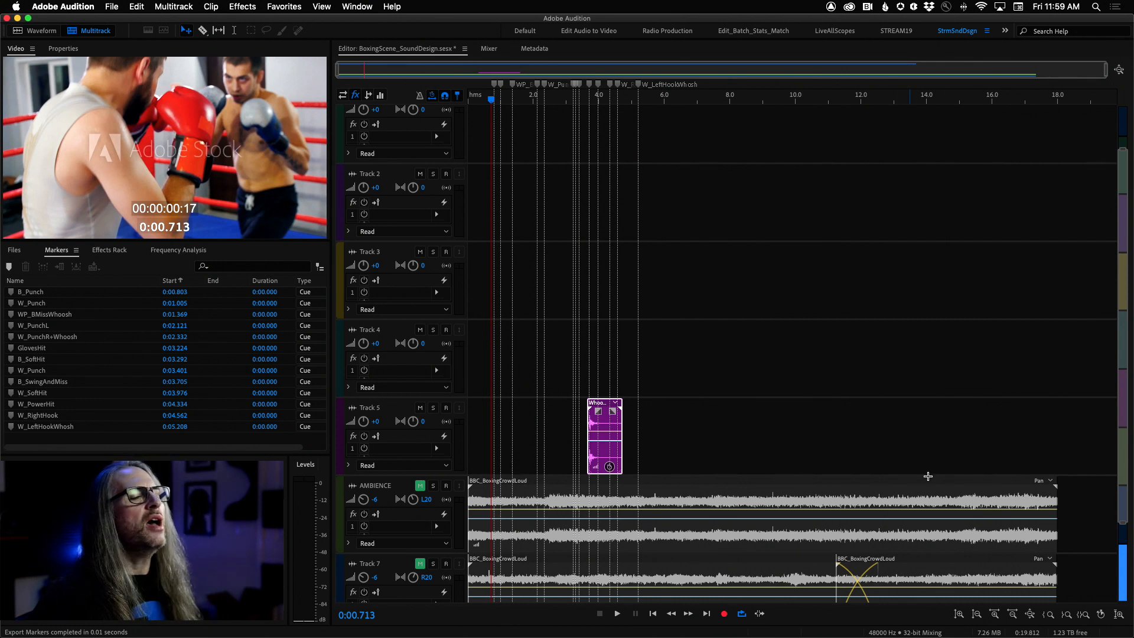
pyautogui.moveTo(1122, 404); pyautogui.dragTo(1124, 248)
pyautogui.moveTo(689, 100); pyautogui.dragTo(292, 107)
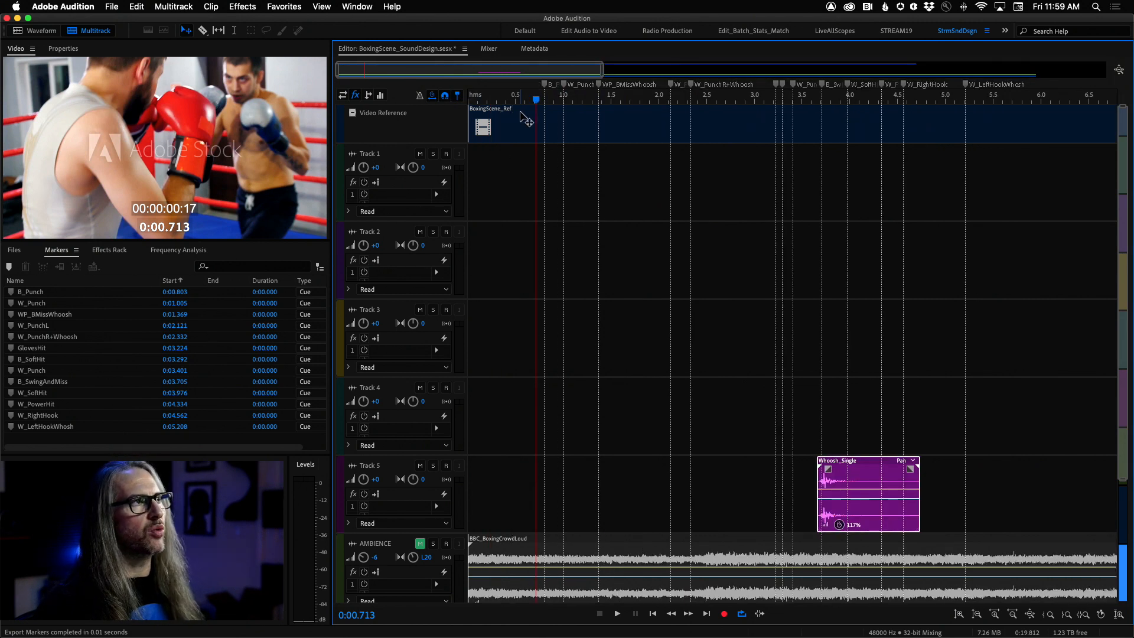
pyautogui.moveTo(536, 103); pyautogui.dragTo(451, 106)
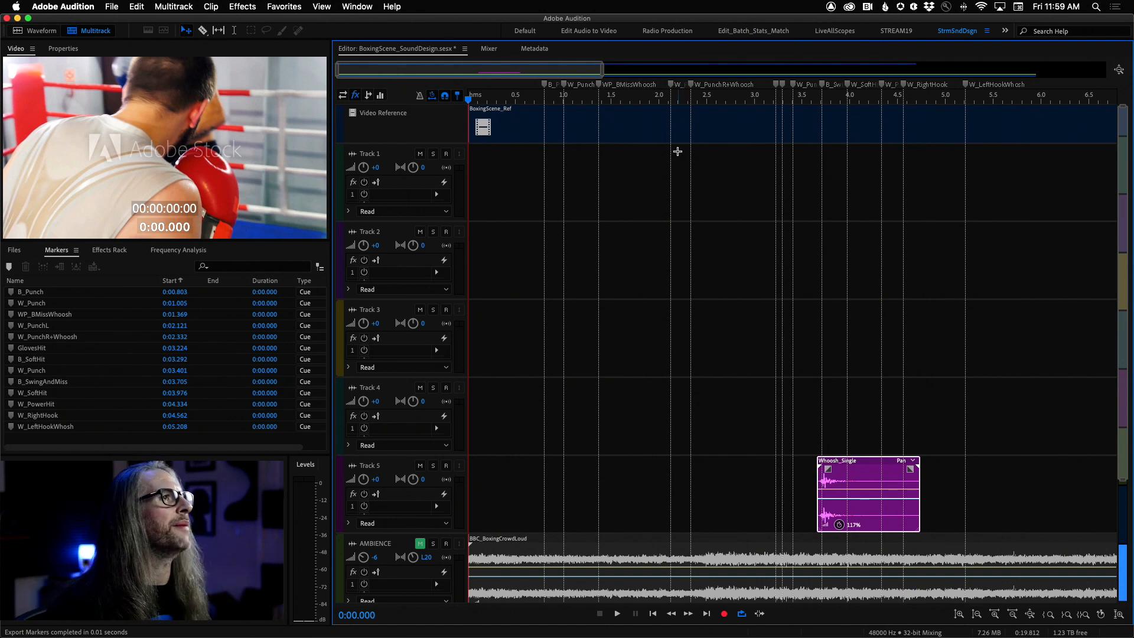
pyautogui.moveTo(471, 98); pyautogui.dragTo(511, 102)
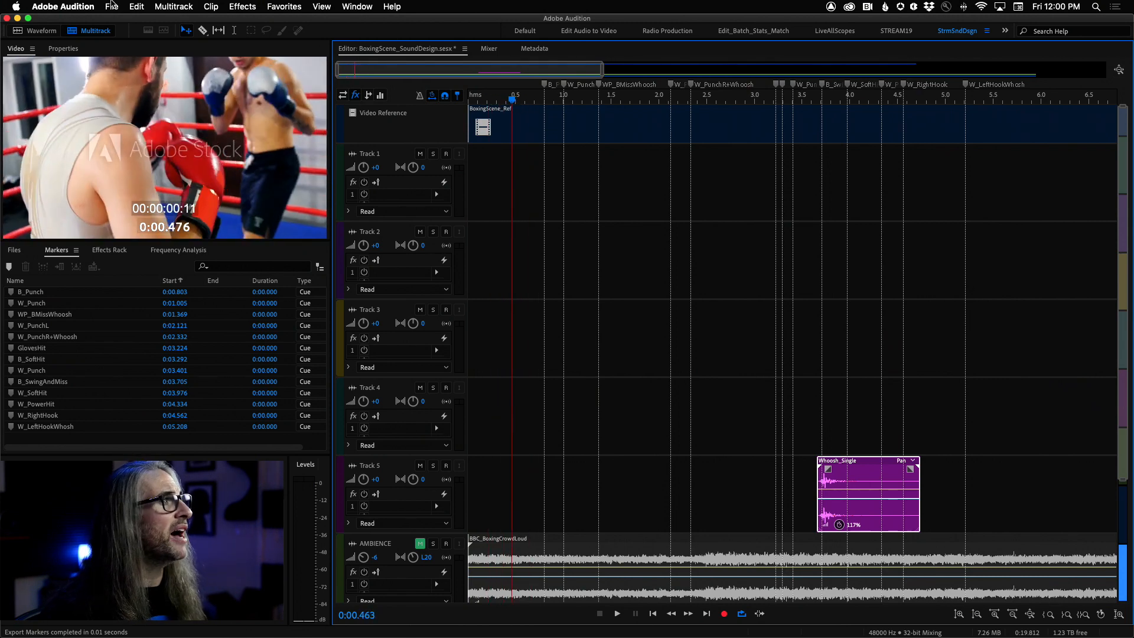
# Review the Playback and Recording preferences and close them without applying changes
pyautogui.click(63, 6)
pyautogui.moveTo(89, 43)
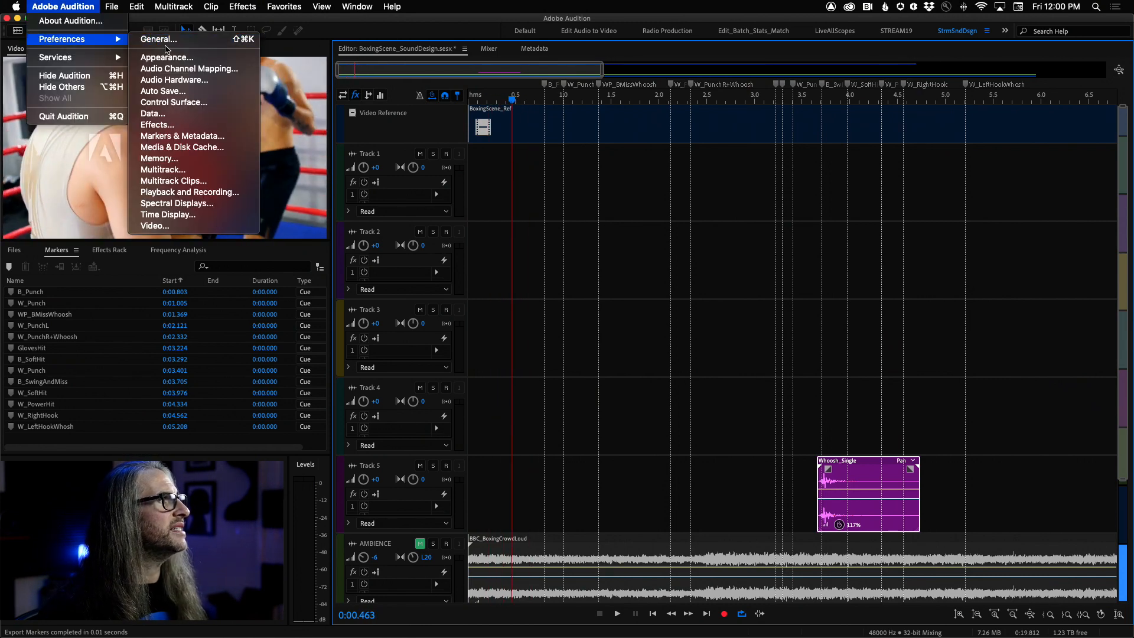
pyautogui.click(159, 39)
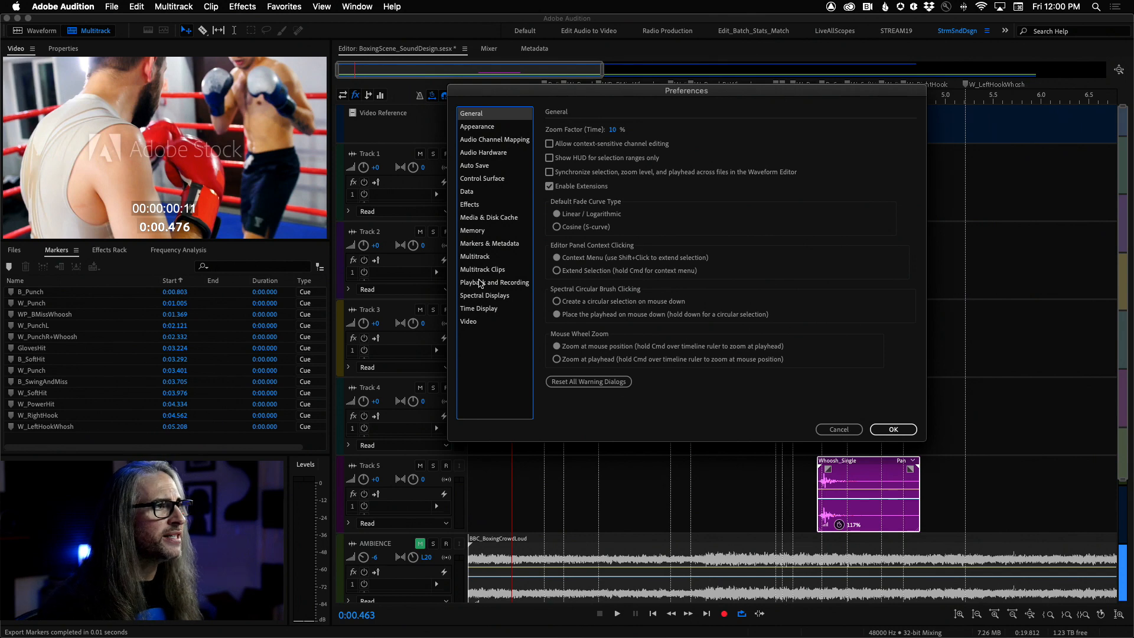
pyautogui.click(479, 282)
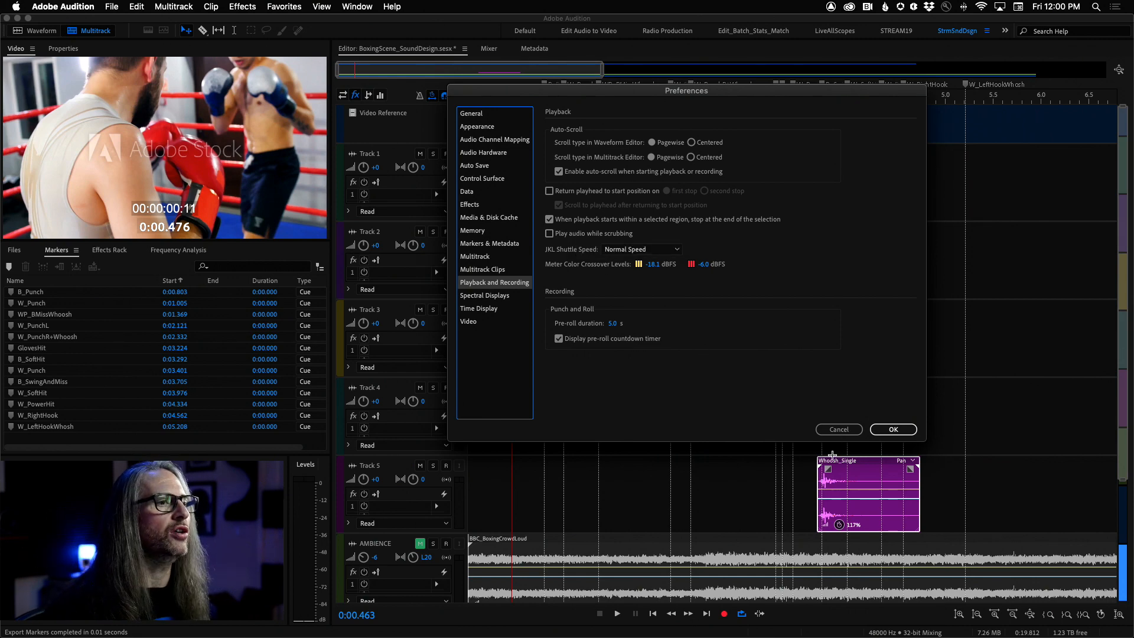
pyautogui.click(839, 430)
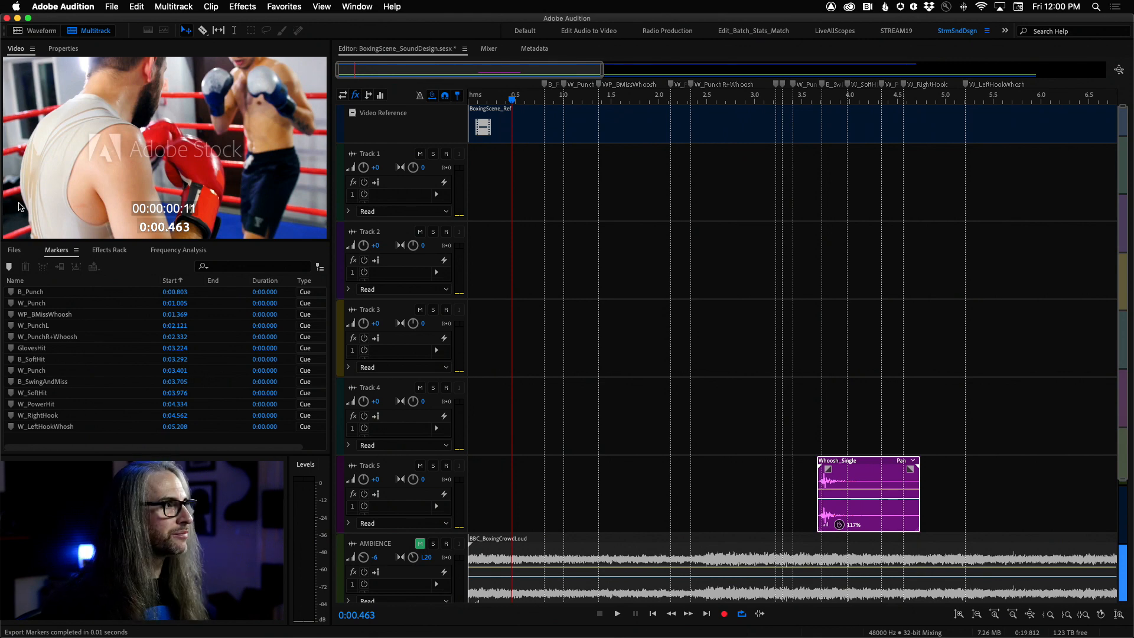
# Play the session from the playhead and stop at about 0:02.155
pyautogui.press('space')
pyautogui.press('space')
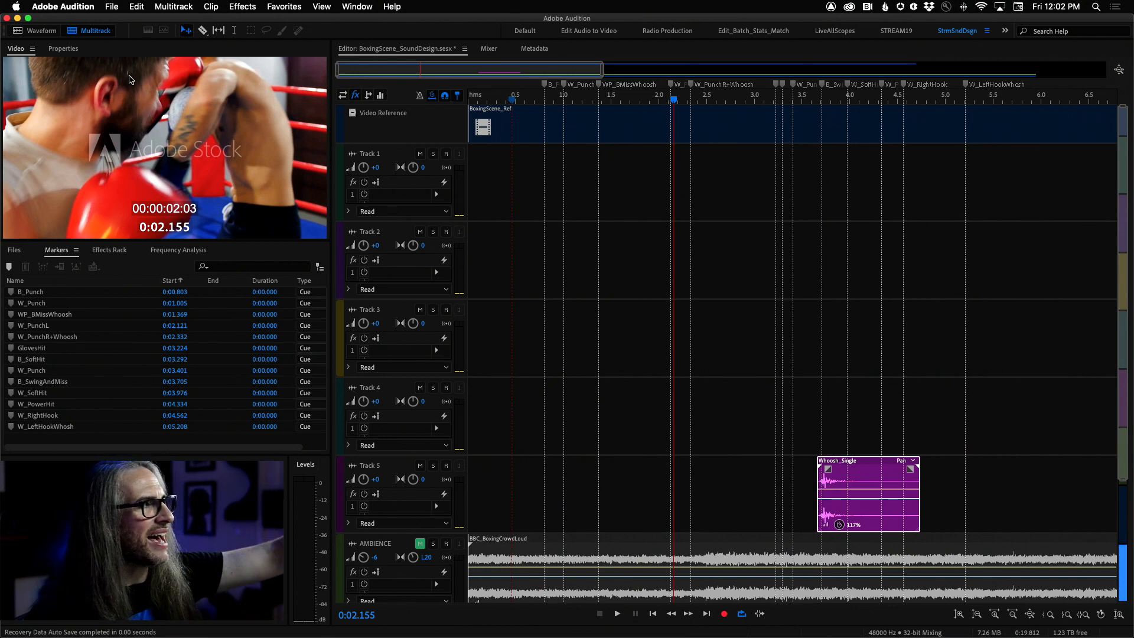
# Open the video preview's preferences and move the dialog clear of the timeline
pyautogui.rightClick(218, 109)
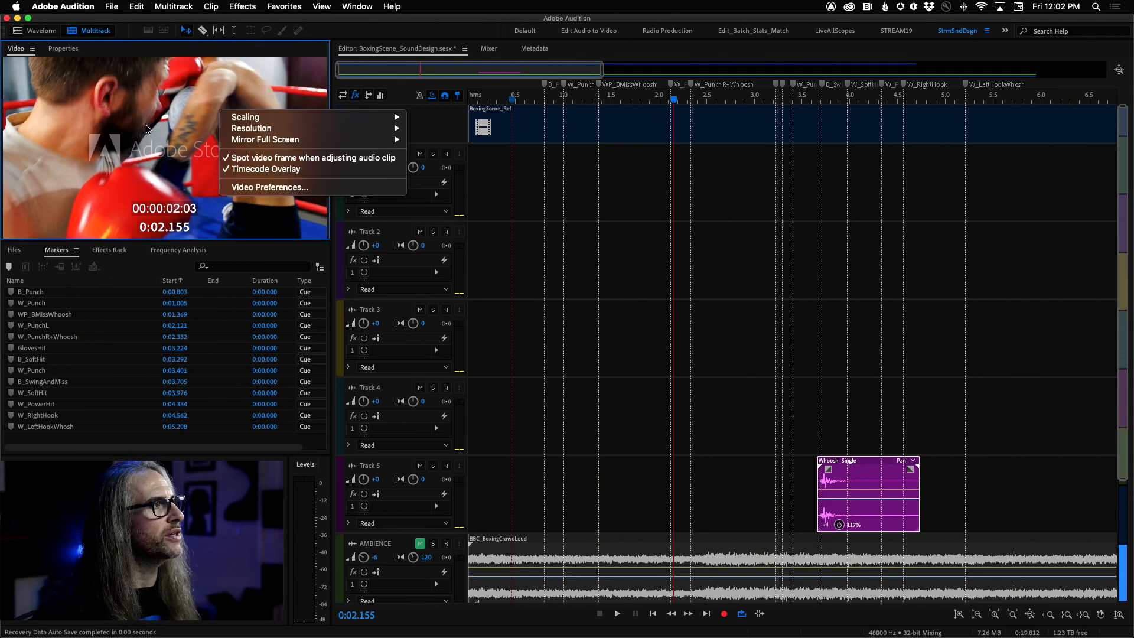
pyautogui.click(358, 3)
pyautogui.click(358, 3)
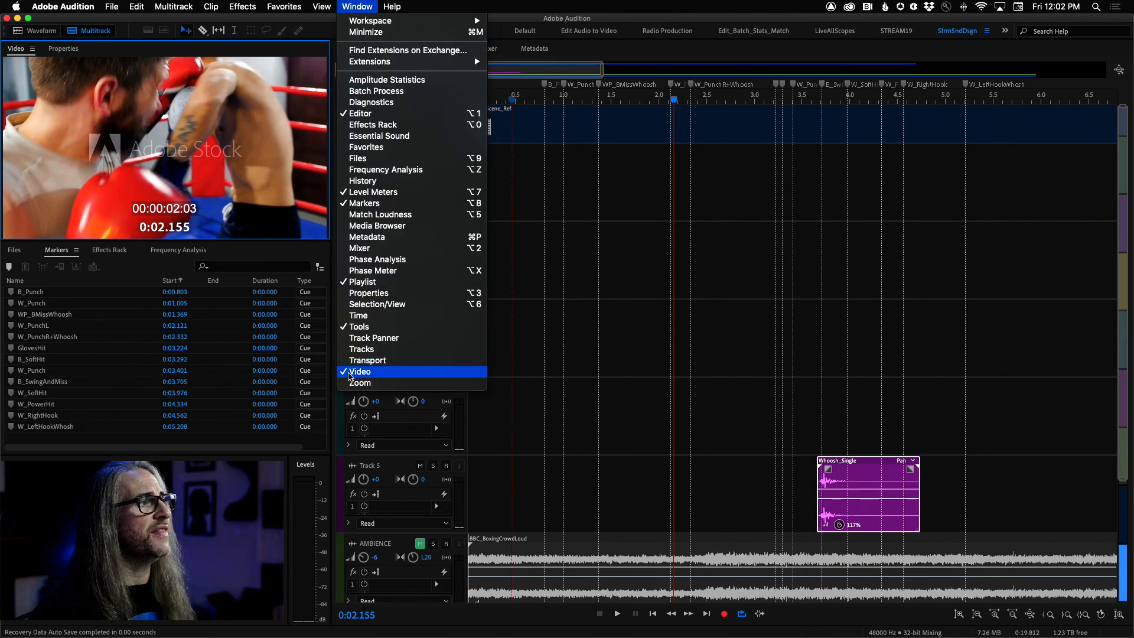
pyautogui.rightClick(174, 91)
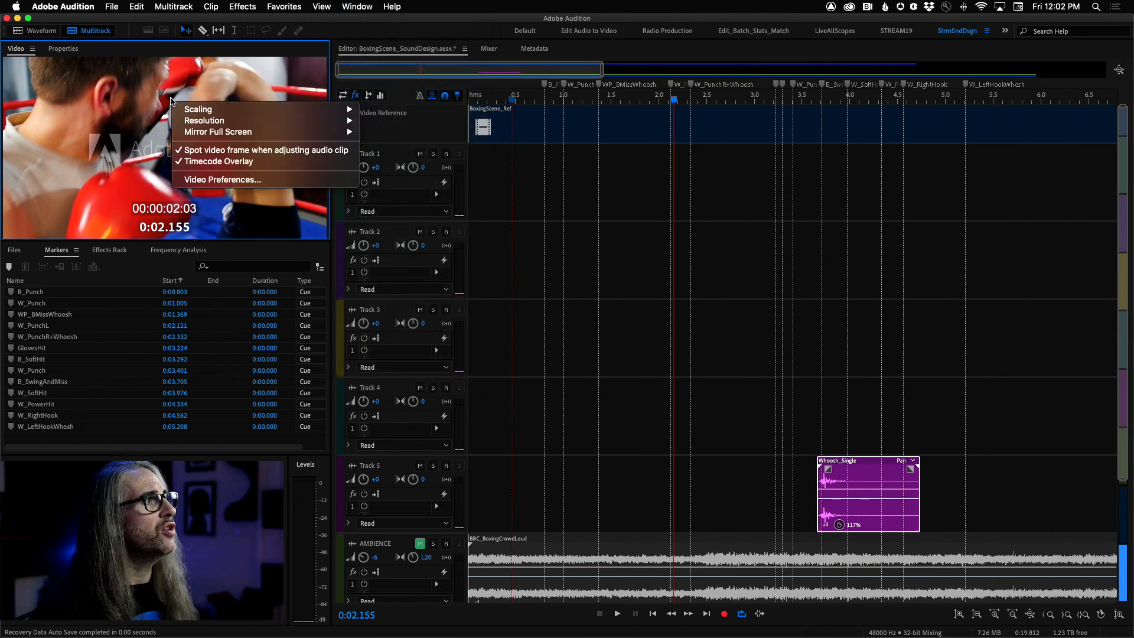
pyautogui.click(212, 170)
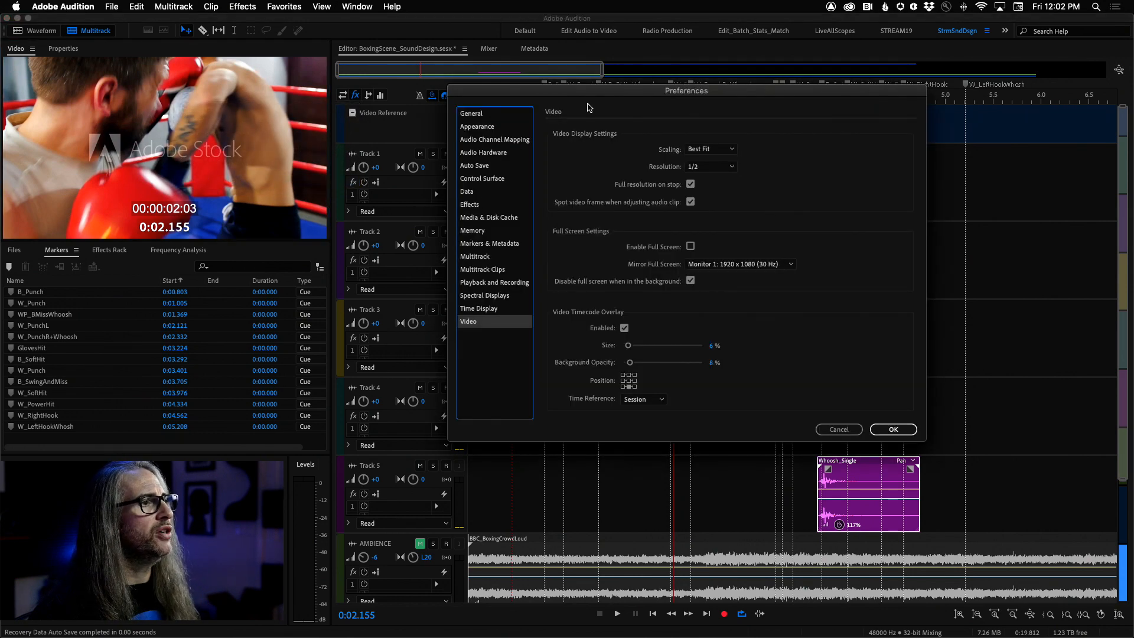
pyautogui.moveTo(592, 91); pyautogui.dragTo(638, 65)
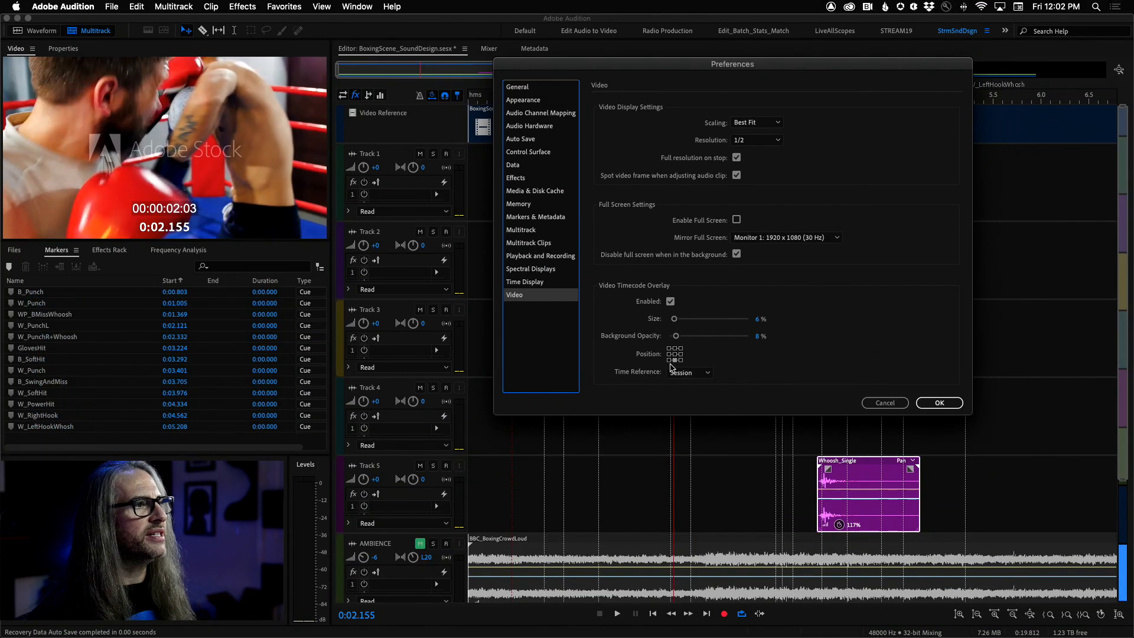
# Try several positions for the video timecode overlay, then return it to bottom centre
pyautogui.click(670, 360)
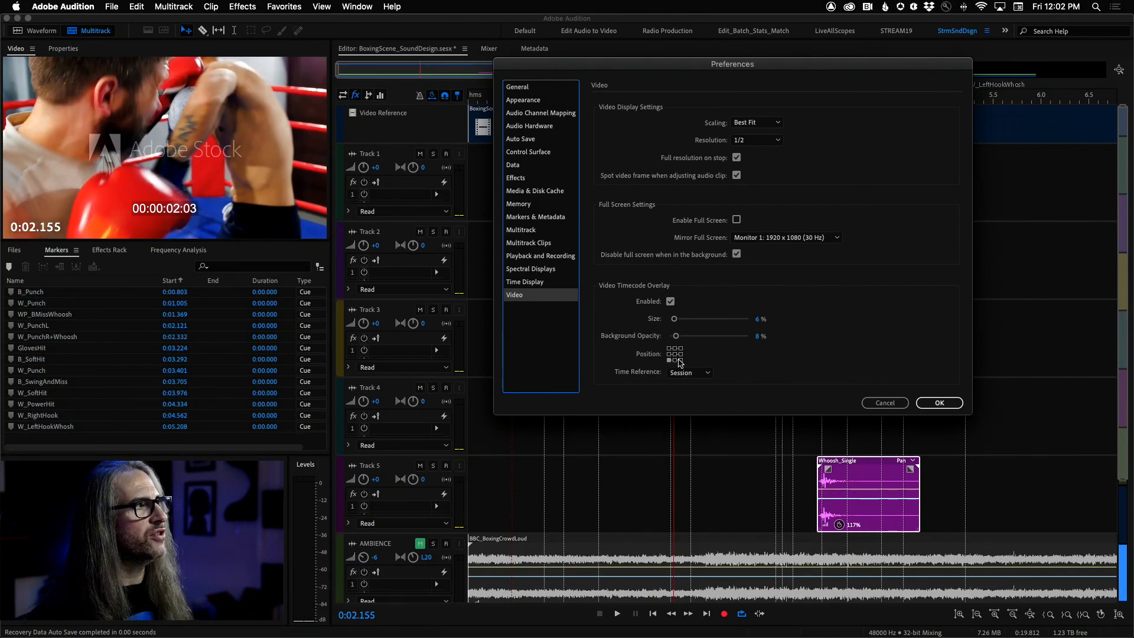
pyautogui.click(680, 360)
pyautogui.click(674, 359)
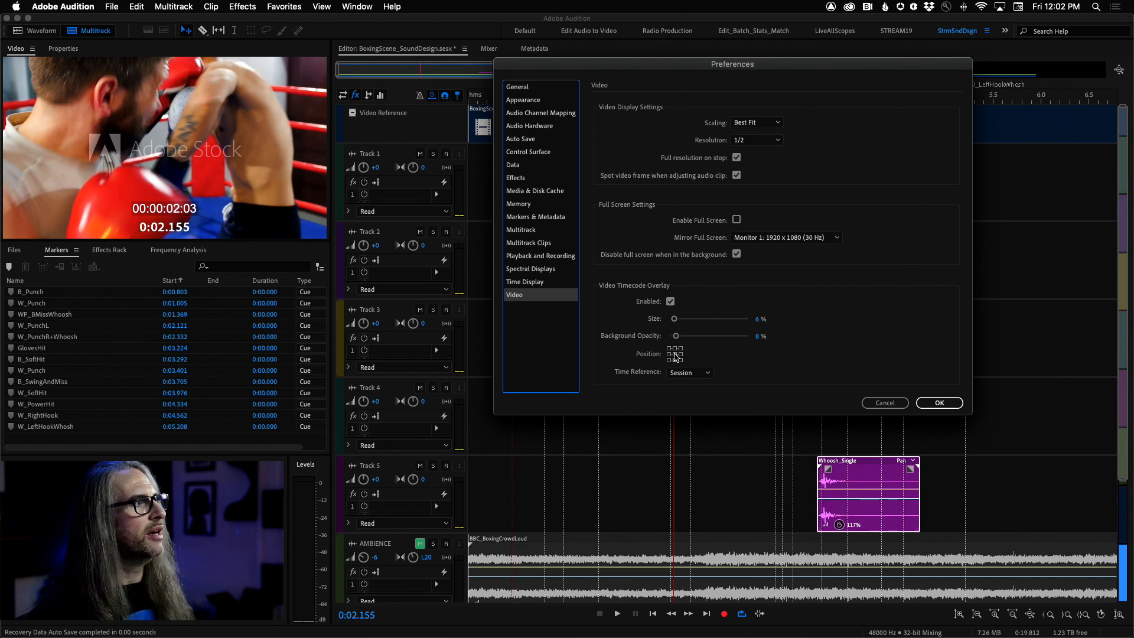
pyautogui.click(675, 353)
pyautogui.click(675, 347)
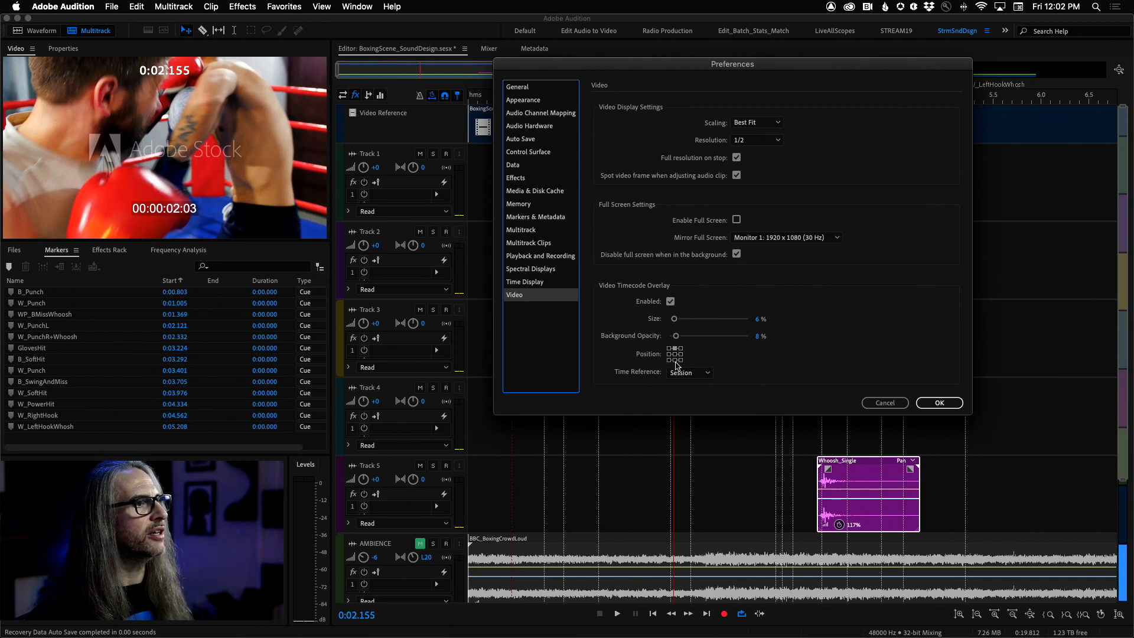
pyautogui.click(675, 360)
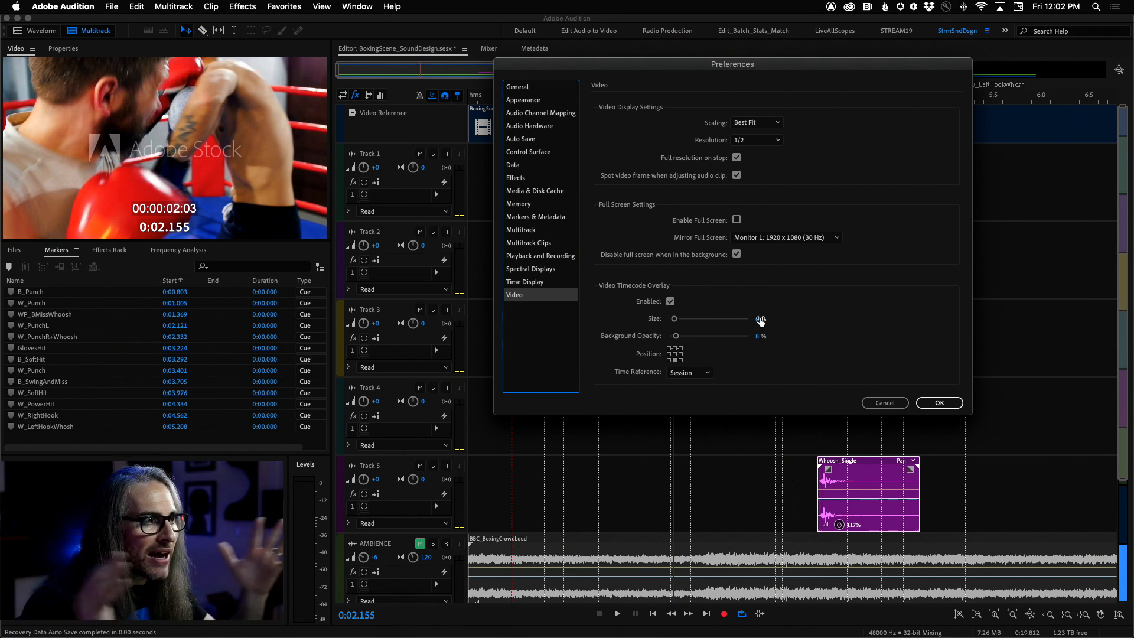
# Set the timecode overlay's Time Reference to Media and apply the preferences
pyautogui.click(700, 373)
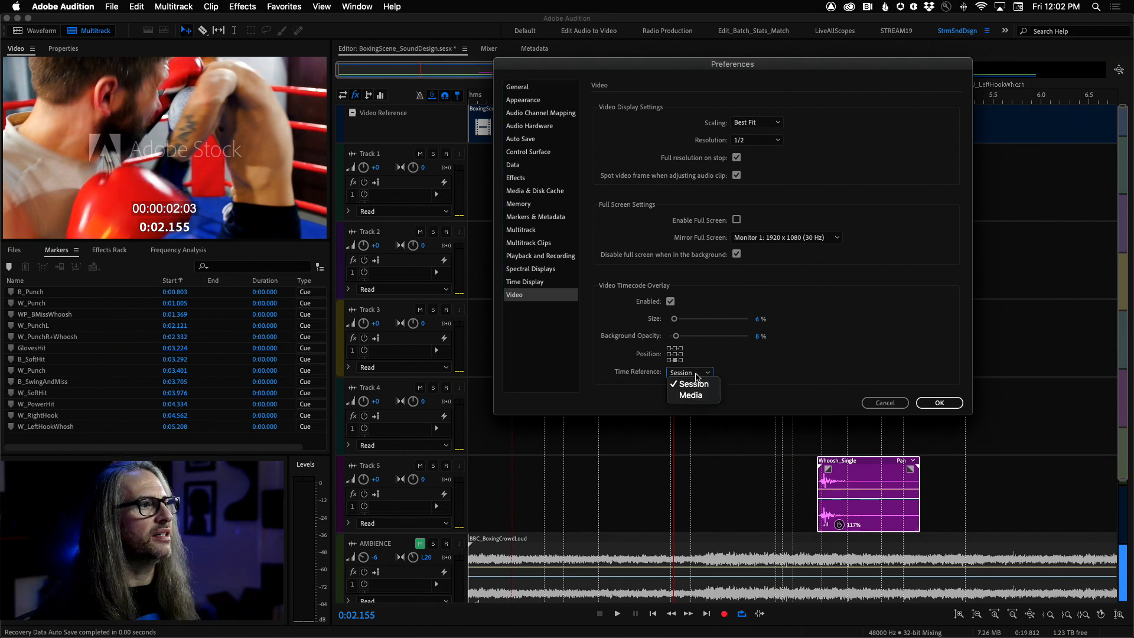
pyautogui.click(695, 395)
pyautogui.click(692, 373)
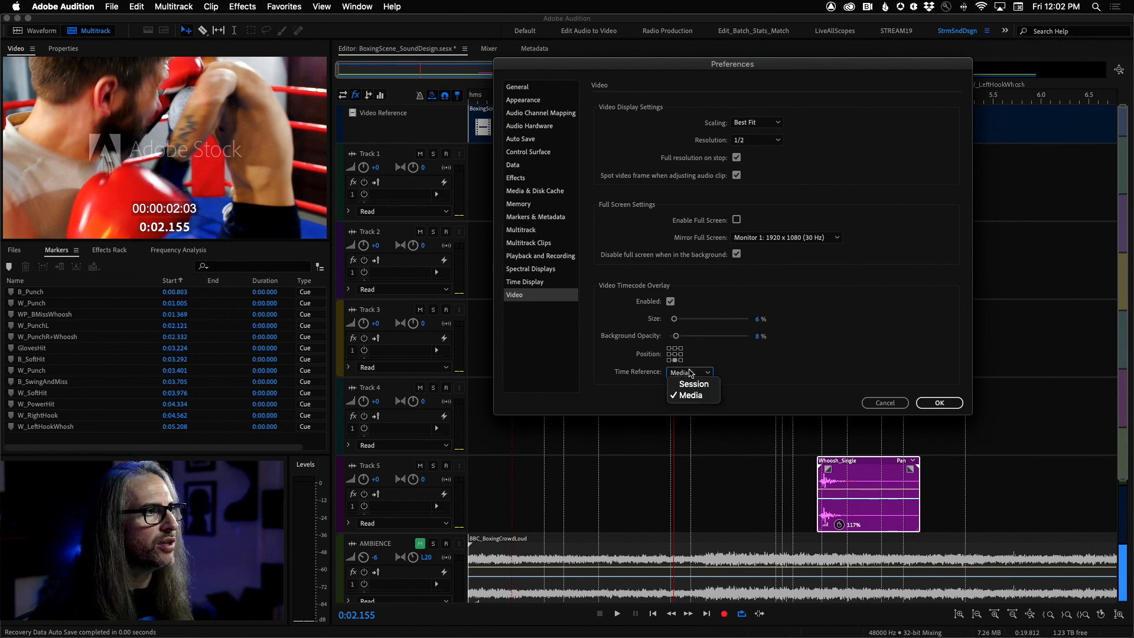
pyautogui.click(693, 384)
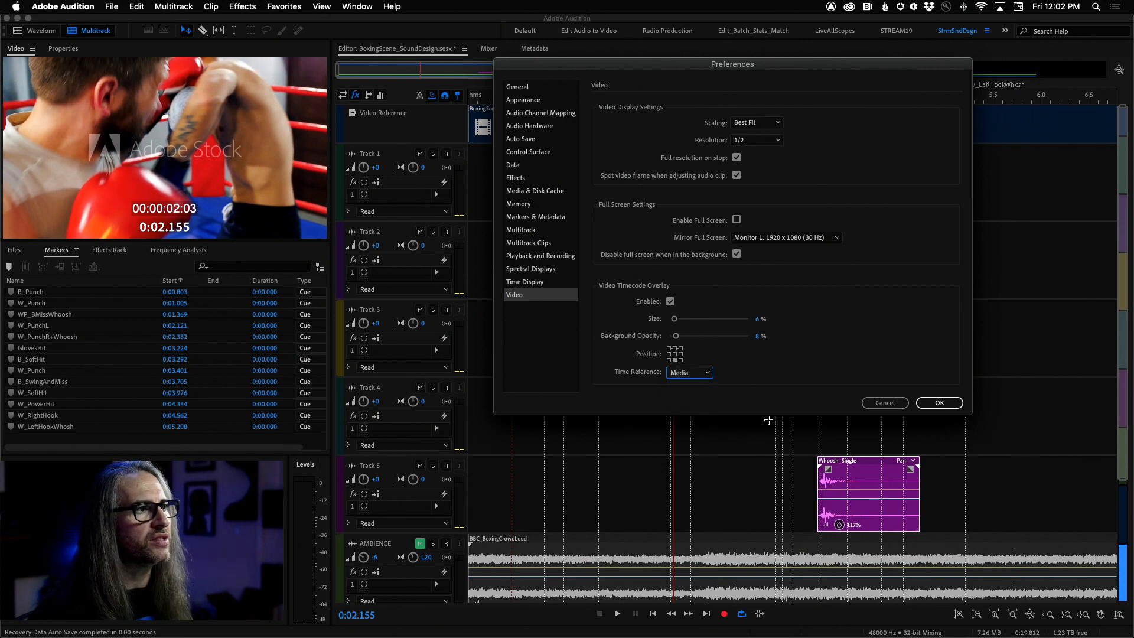
pyautogui.click(938, 403)
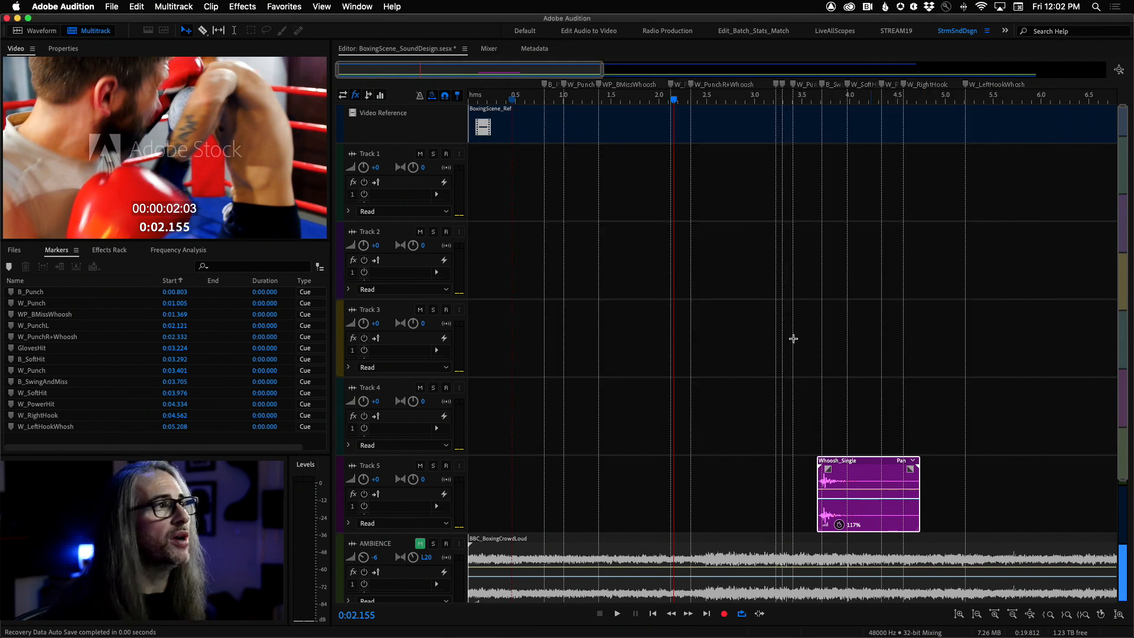
# Scrub the playhead up to and around the B_Punch marker to check the video frame at that hit
pyautogui.click(511, 99)
pyautogui.moveTo(511, 99); pyautogui.dragTo(534, 99)
pyautogui.scroll(5, 533, 99)
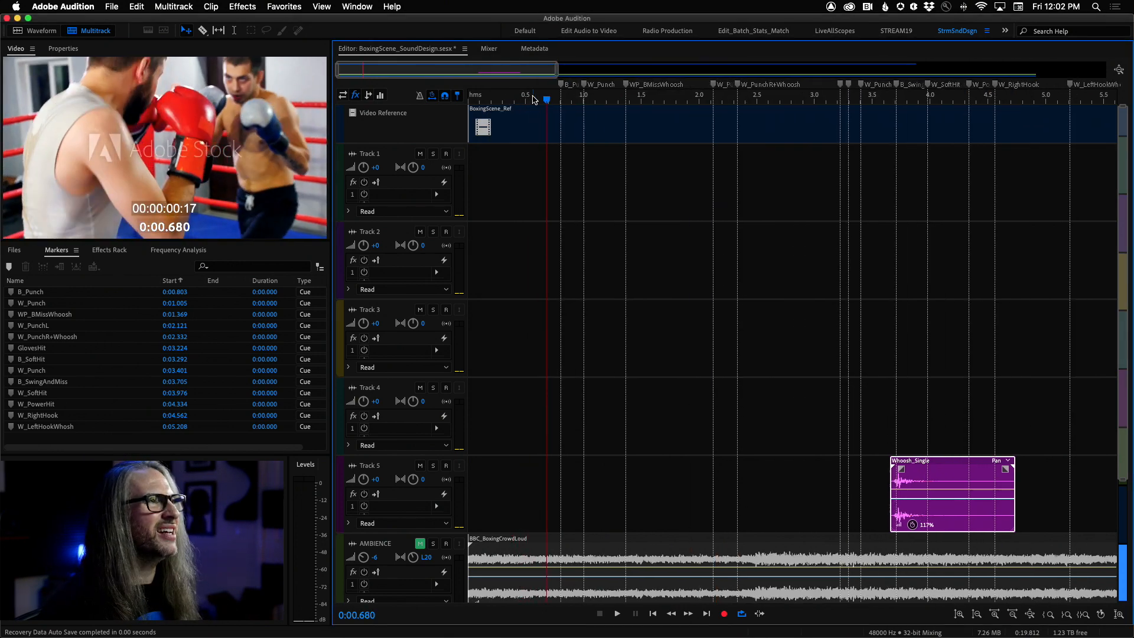
pyautogui.hscroll(3, 522, 101)
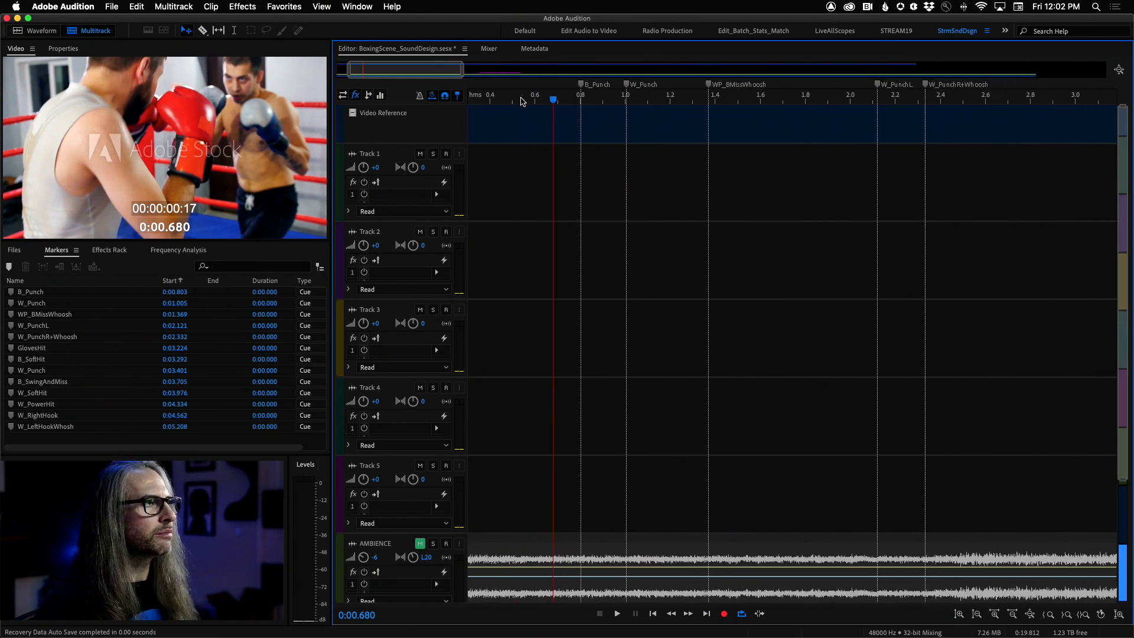
pyautogui.moveTo(521, 99); pyautogui.dragTo(553, 101)
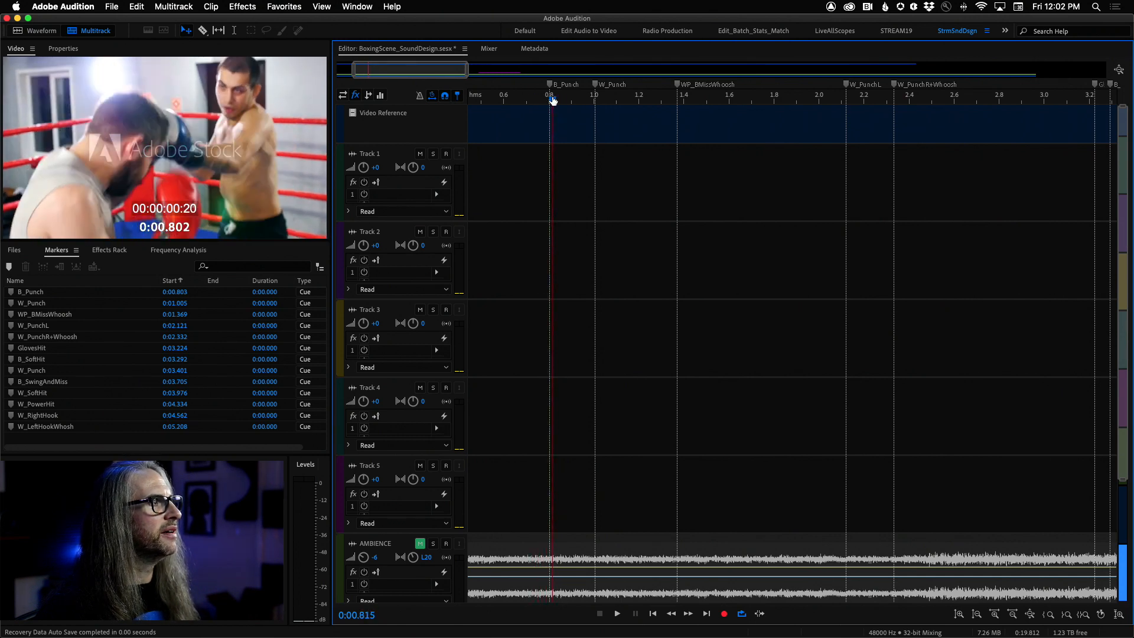
pyautogui.scroll(4, 536, 100)
pyautogui.scroll(4, 791, 99)
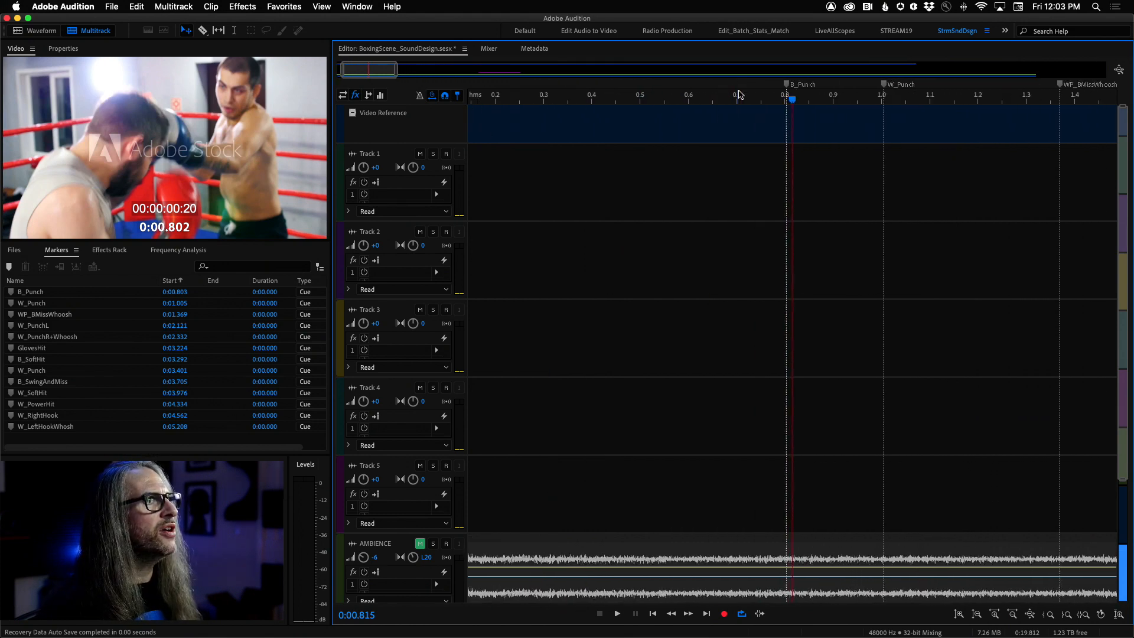
pyautogui.moveTo(792, 102)
pyautogui.mouseDown()
pyautogui.moveTo(756, 101)
pyautogui.moveTo(784, 102)
pyautogui.mouseUp()
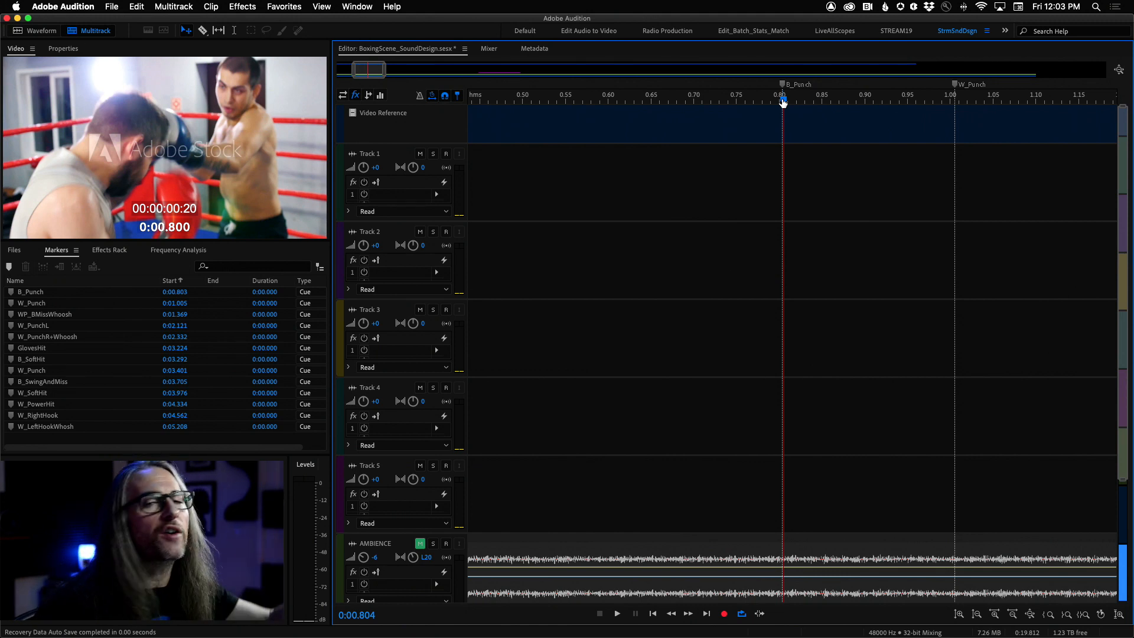
pyautogui.moveTo(783, 103)
pyautogui.mouseDown()
pyautogui.moveTo(815, 102)
pyautogui.moveTo(793, 101)
pyautogui.mouseUp()
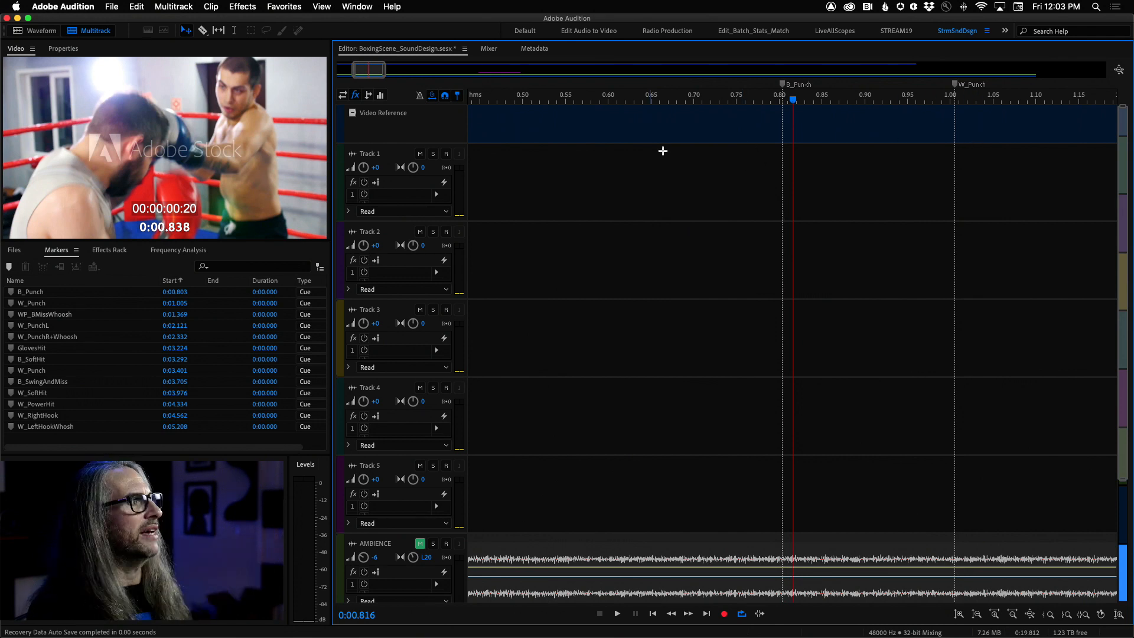
# Add a cue marker on the W_Punch video frame and delete it again
pyautogui.moveTo(793, 99); pyautogui.dragTo(958, 107)
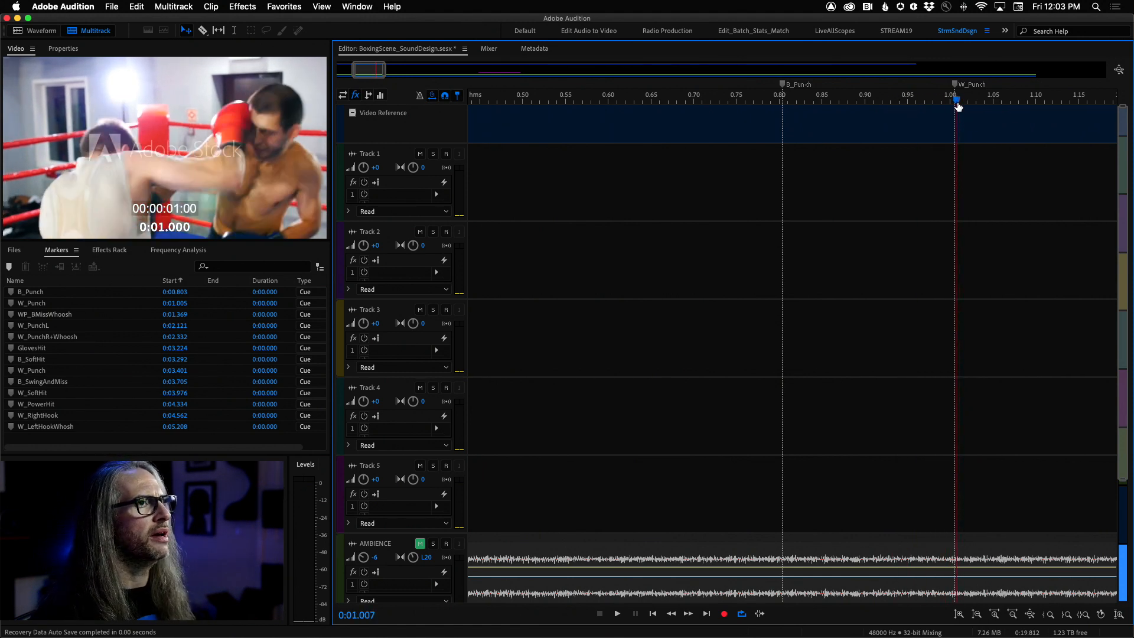
pyautogui.press('m')
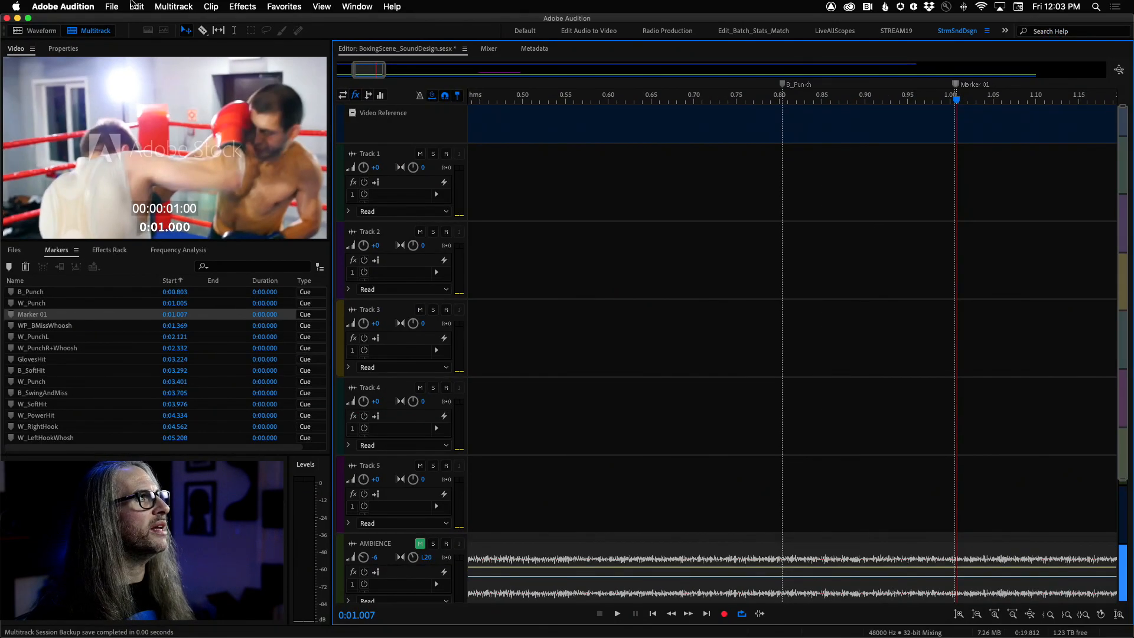
pyautogui.click(137, 6)
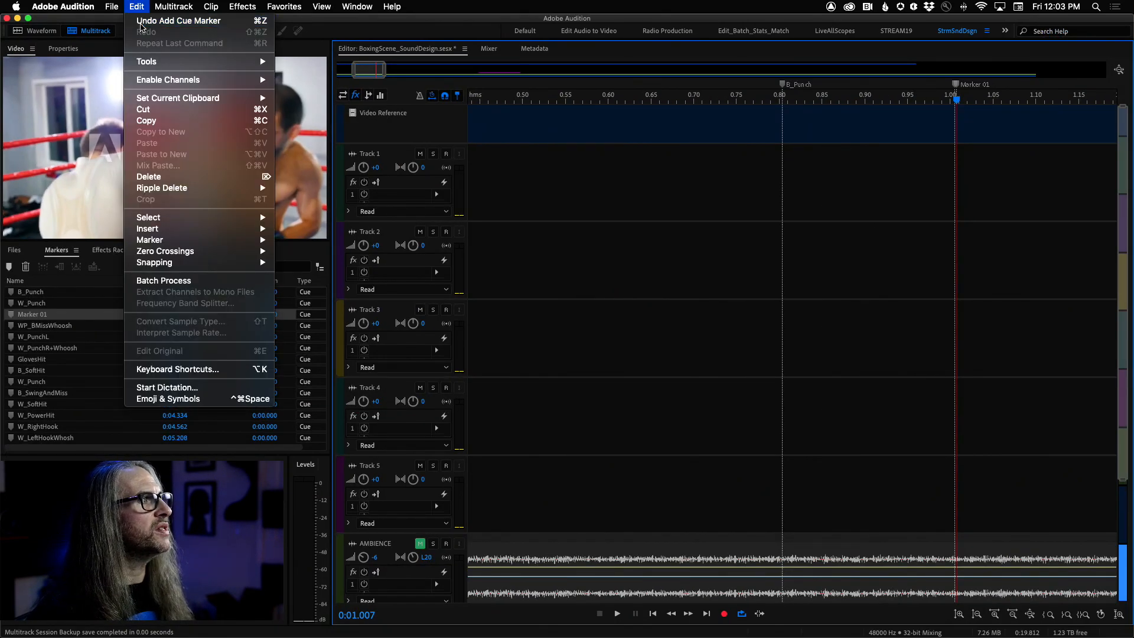
pyautogui.click(141, 175)
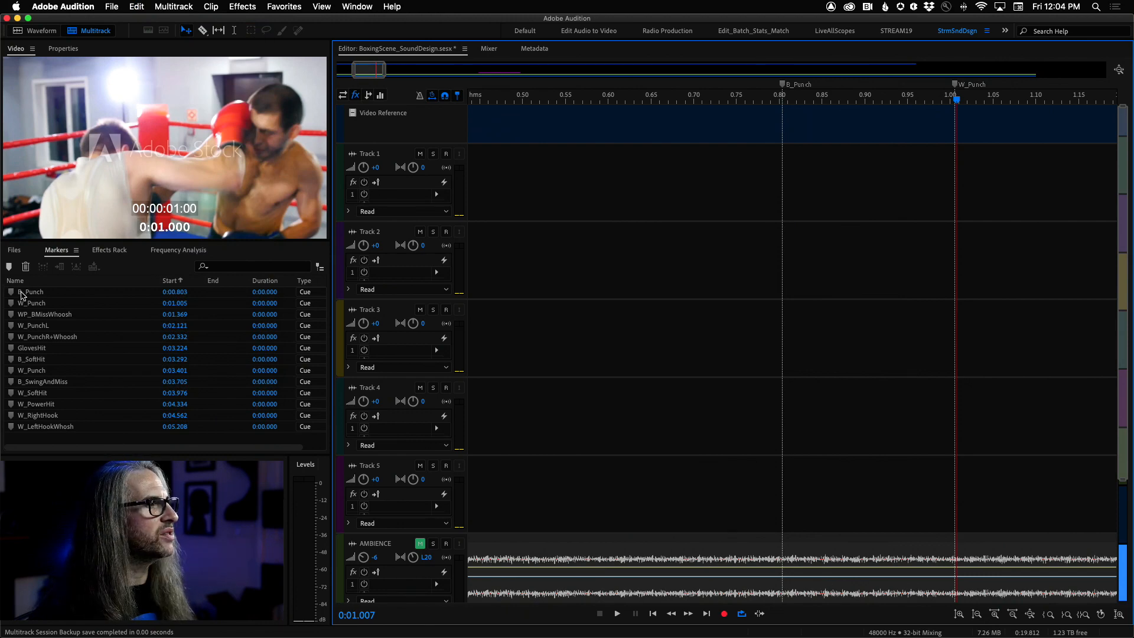
# Jump through the B_Punch, W_Punch and WP_BMissWhoosh markers, checking the video frame at each one
pyautogui.click(24, 294)
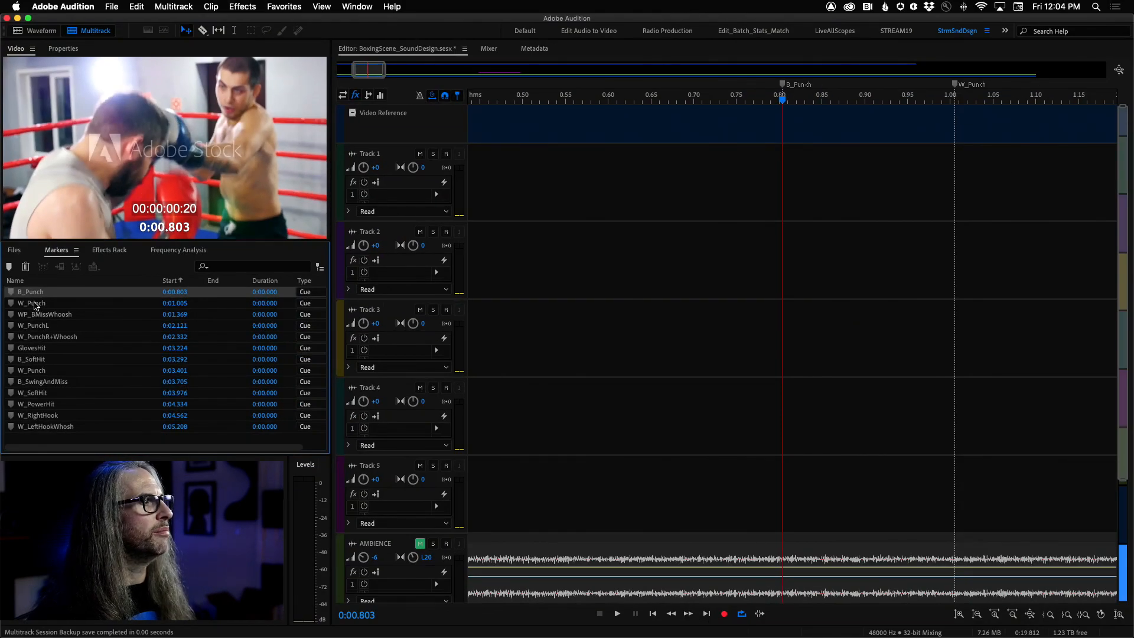
pyautogui.click(34, 304)
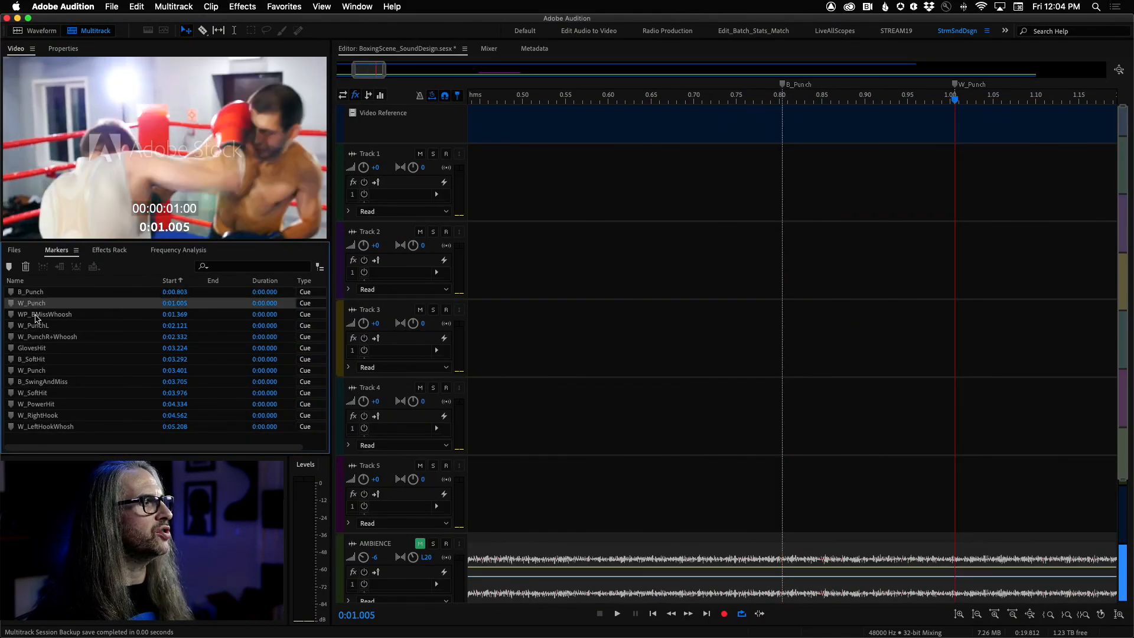
pyautogui.click(35, 315)
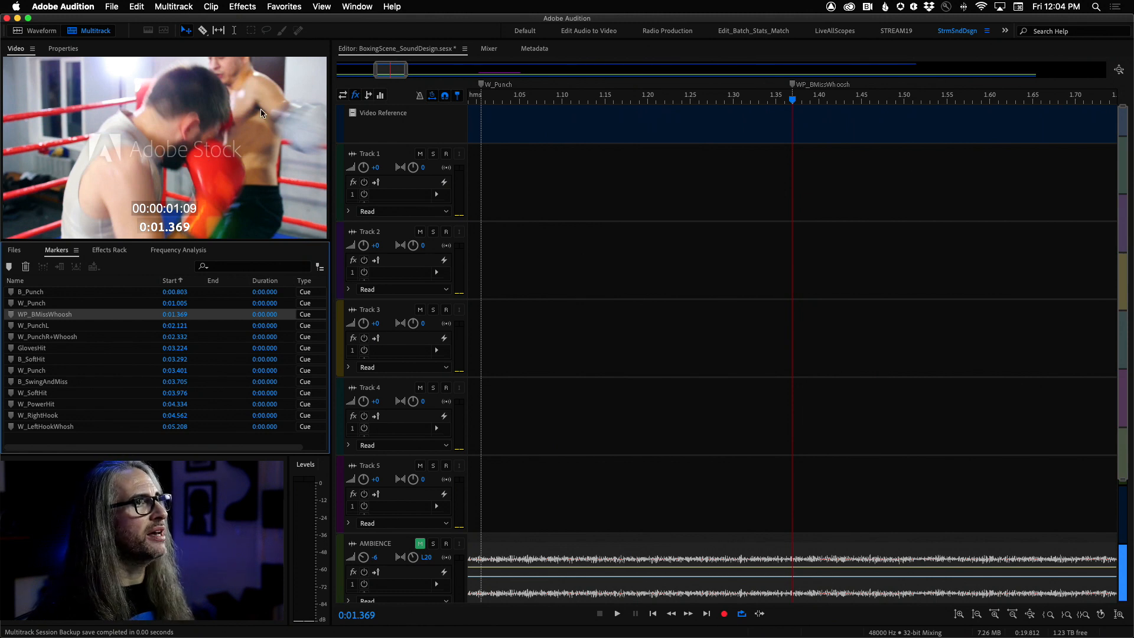
pyautogui.moveTo(793, 101); pyautogui.dragTo(785, 144)
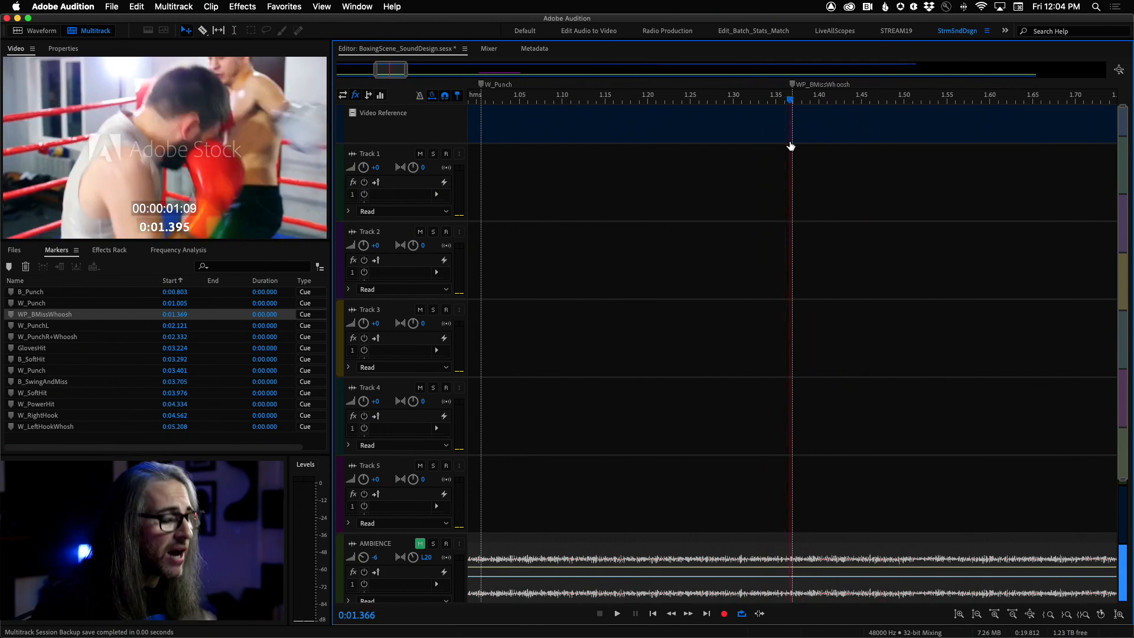
# Scrub from the WP_BMissWhoosh marker through W_PunchL and W_PunchR+Whoosh to examine those hits in the video
pyautogui.press('-')
pyautogui.press('-')
pyautogui.press('-')
pyautogui.press('-')
pyautogui.press('-')
pyautogui.press('-')
pyautogui.press('-')
pyautogui.press('-')
pyautogui.press('-')
pyautogui.press('-')
pyautogui.press('-')
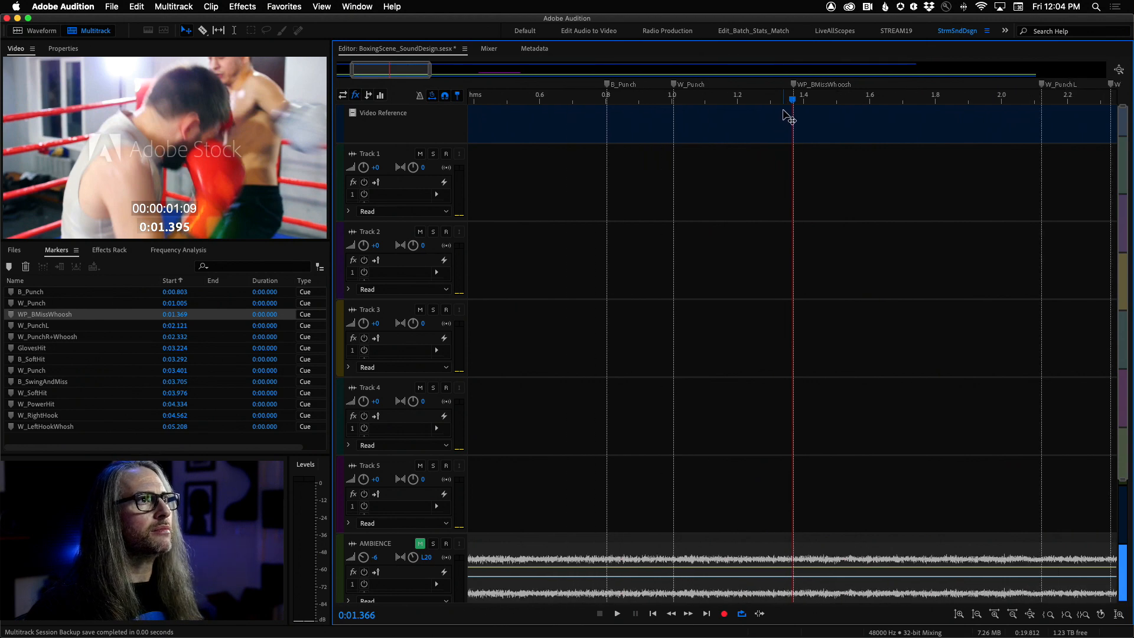
pyautogui.moveTo(794, 101); pyautogui.dragTo(881, 111)
pyautogui.moveTo(975, 112); pyautogui.dragTo(1024, 114)
pyautogui.hscroll(3, 969, 153)
pyautogui.hscroll(8, 969, 154)
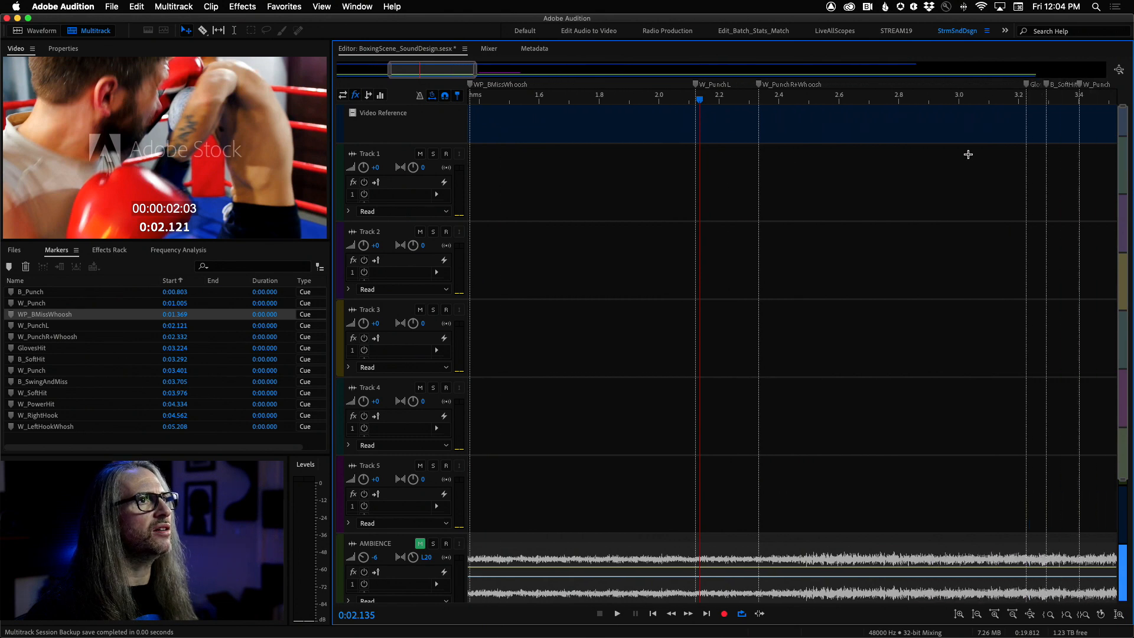
pyautogui.moveTo(604, 101); pyautogui.dragTo(660, 115)
pyautogui.moveTo(580, 116)
pyautogui.mouseDown()
pyautogui.moveTo(735, 114)
pyautogui.moveTo(668, 114)
pyautogui.mouseUp()
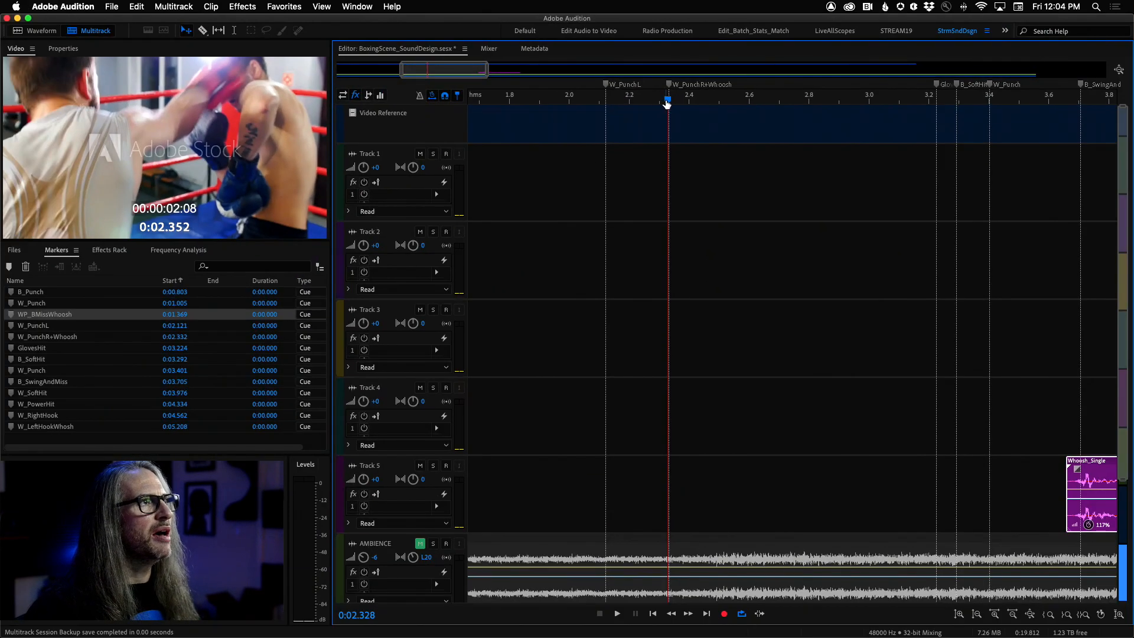
pyautogui.moveTo(667, 103); pyautogui.dragTo(602, 109)
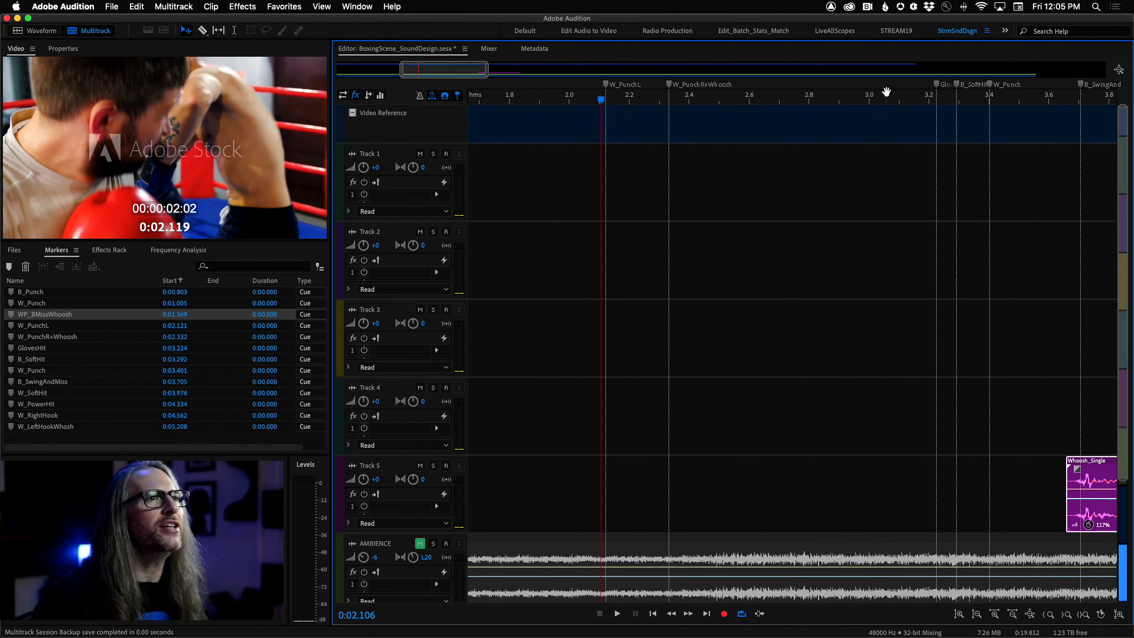
# Scrub around the B_SwingAndMiss marker to compare the missed swing with the Whoosh_Single clip's waveform on Track 5
pyautogui.hscroll(10, 884, 90)
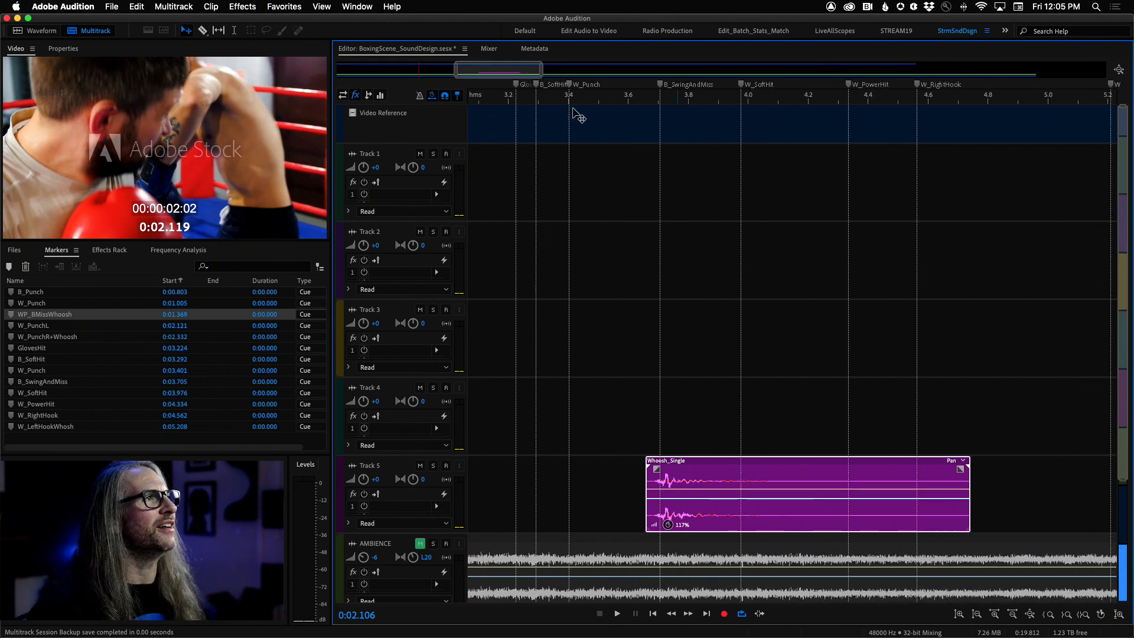
pyautogui.moveTo(494, 101); pyautogui.dragTo(641, 116)
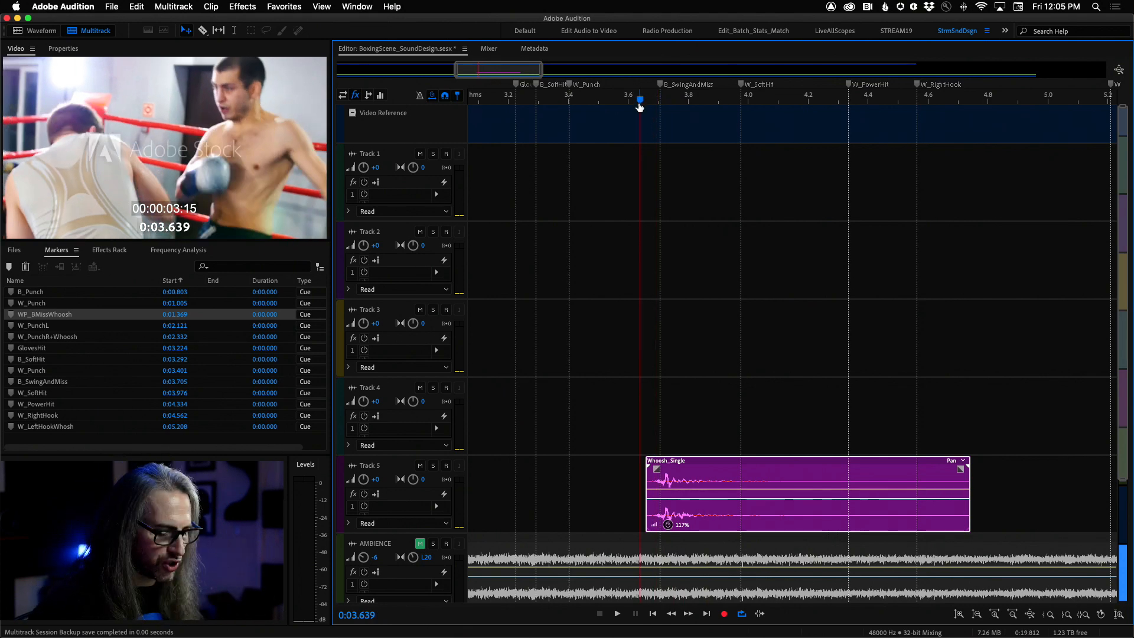
pyautogui.scroll(-10, 640, 107)
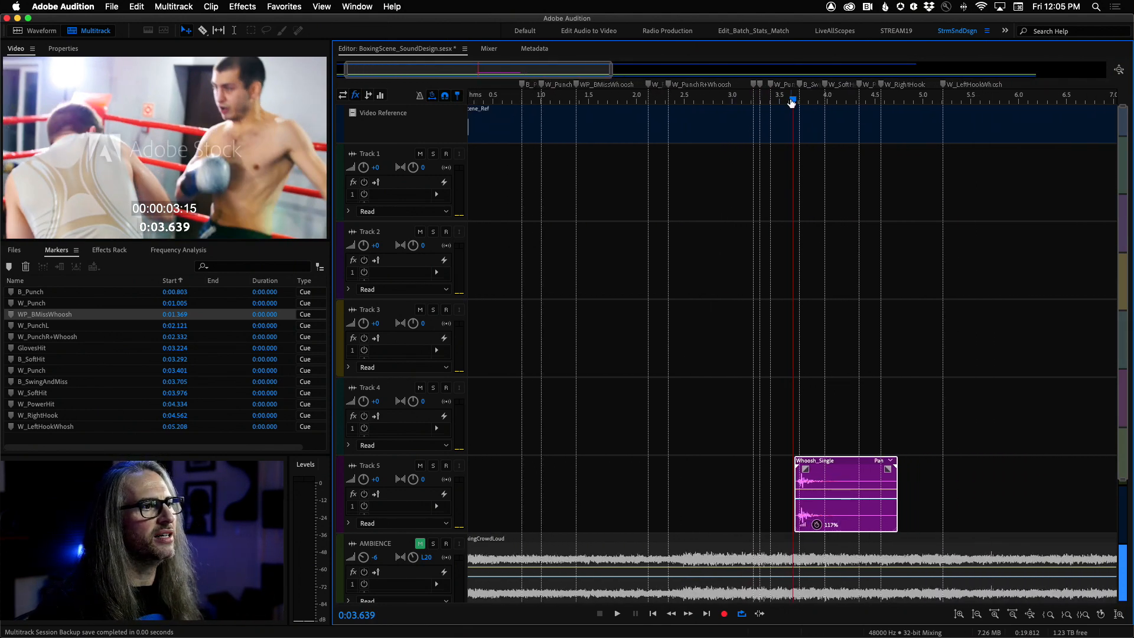
pyautogui.scroll(10, 790, 182)
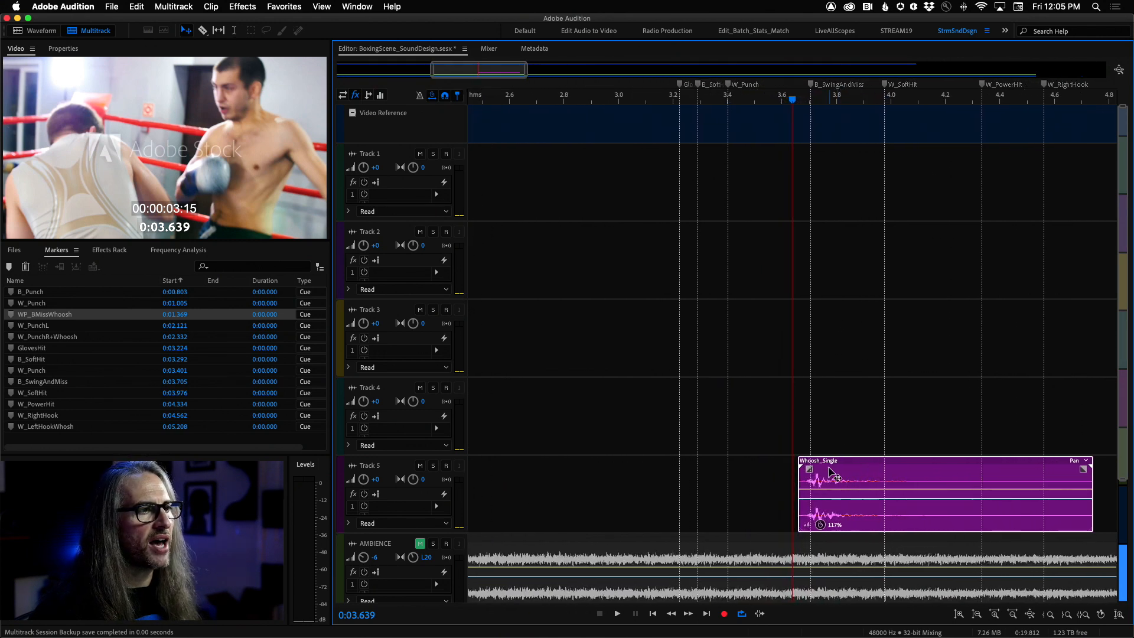
pyautogui.scroll(2, 790, 507)
pyautogui.hscroll(5, 788, 503)
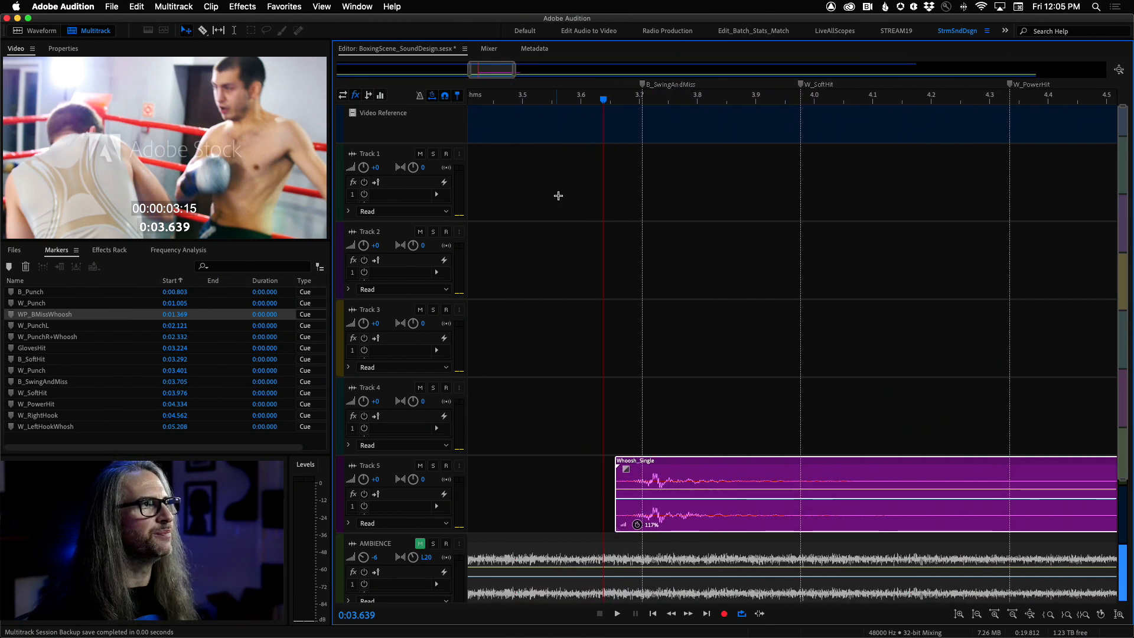
pyautogui.moveTo(601, 104); pyautogui.dragTo(638, 102)
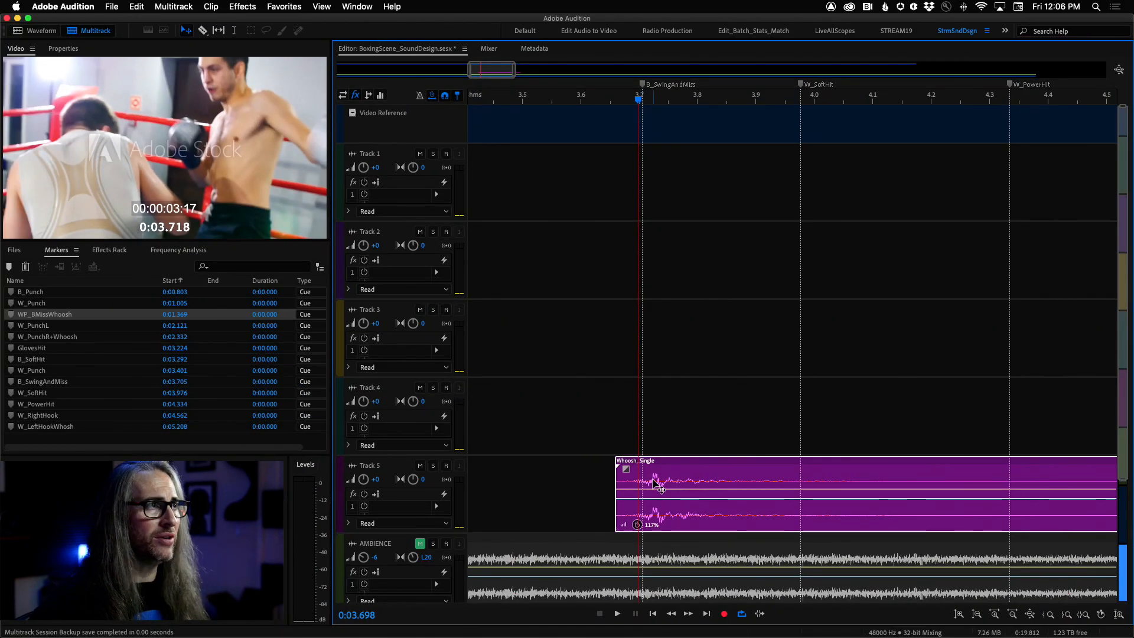
pyautogui.moveTo(642, 102); pyautogui.dragTo(544, 99)
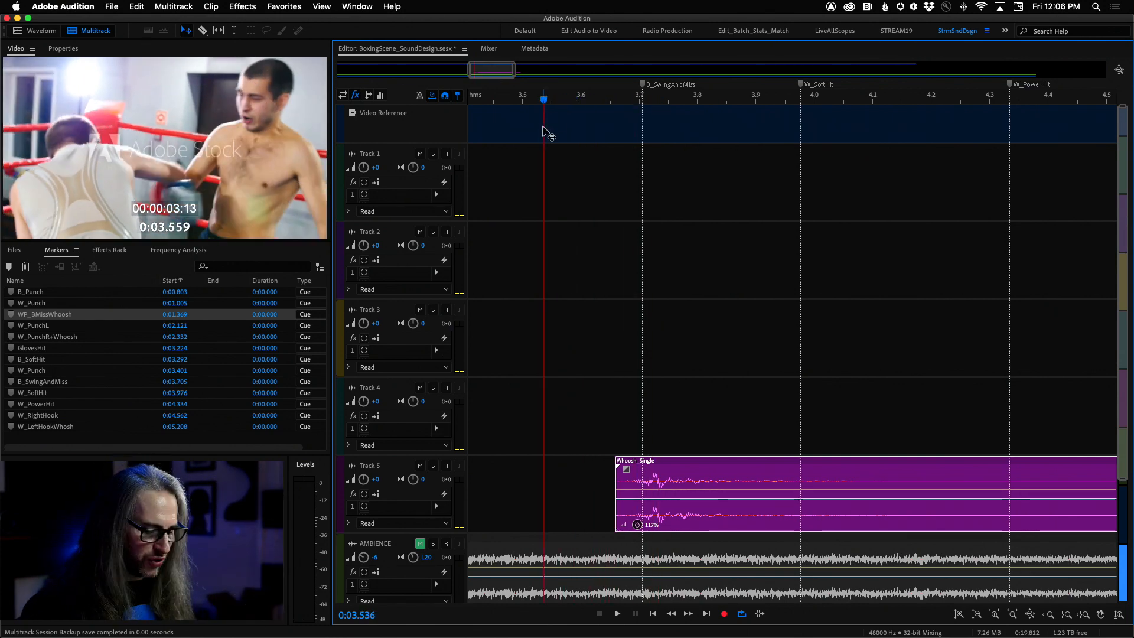
# Play the session from just before the GlovesHit marker through the Whoosh_Single clip
pyautogui.press('-')
pyautogui.press('-')
pyautogui.press('-')
pyautogui.press('-')
pyautogui.press('-')
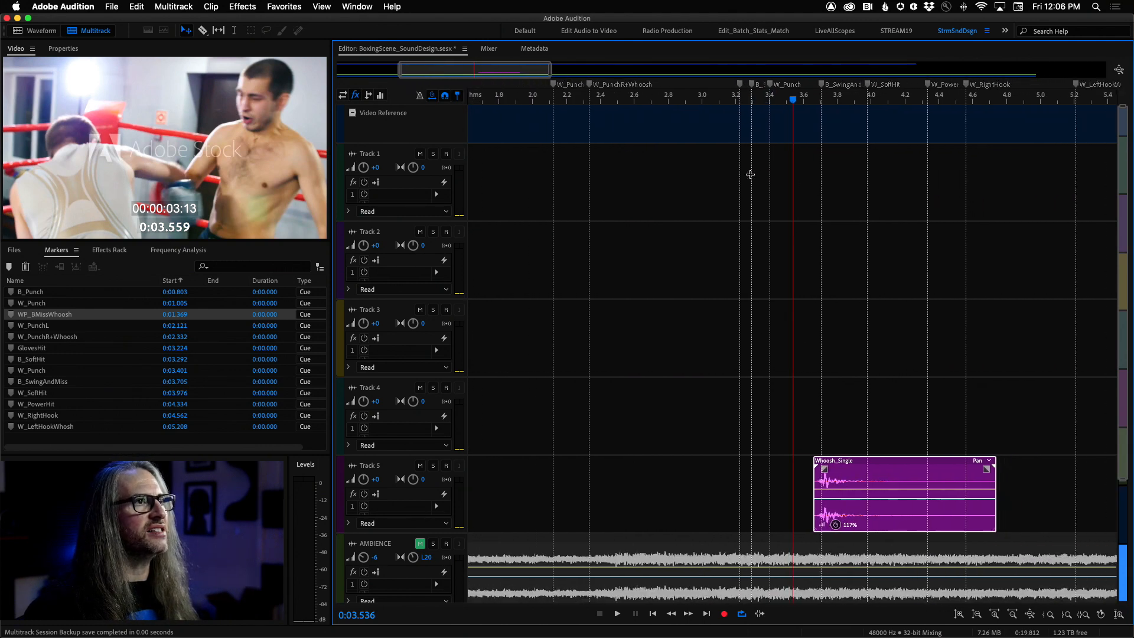
pyautogui.hscroll(3, 751, 175)
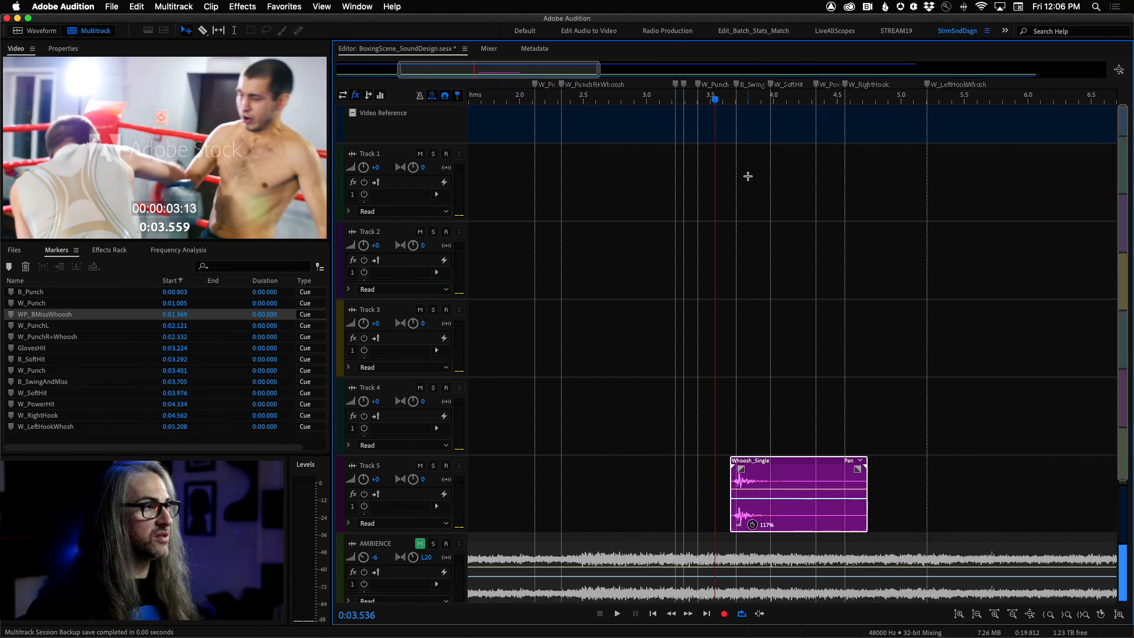
pyautogui.click(663, 162)
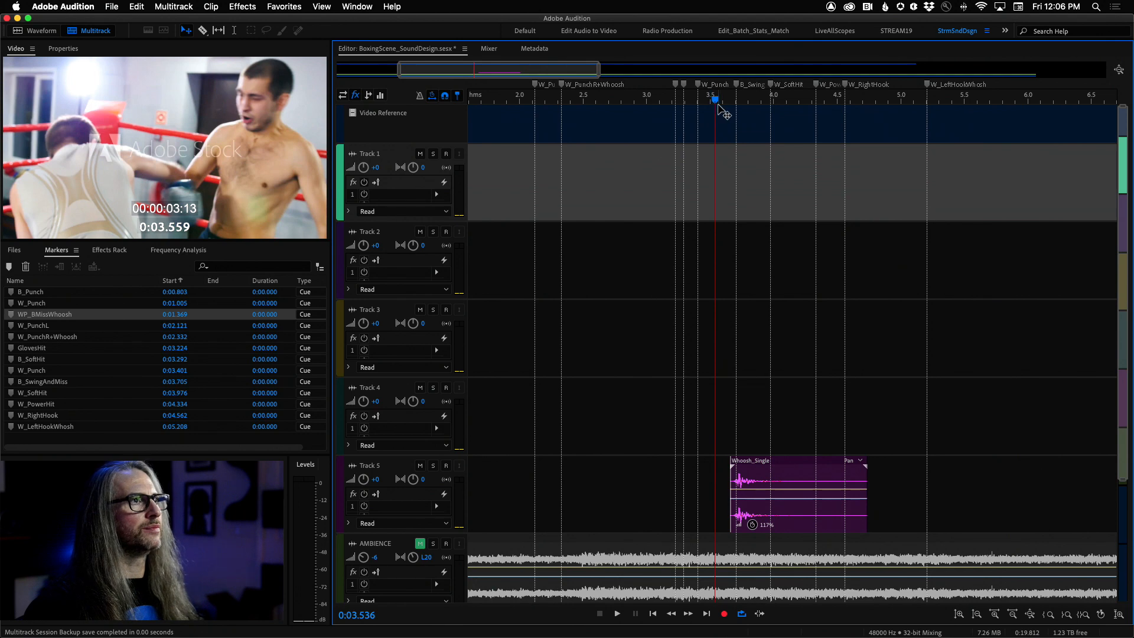
pyautogui.click(672, 102)
pyautogui.press('space')
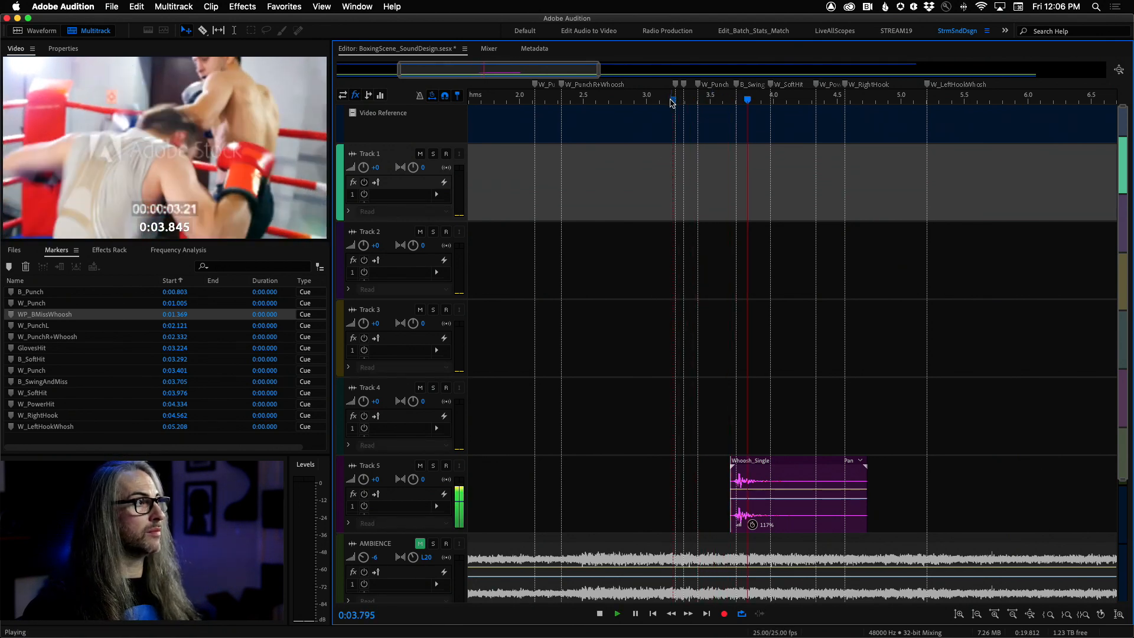
# Stop playback, unmute the Master track and play the whoosh from the B_SwingAndMiss marker
pyautogui.press('space')
pyautogui.scroll(-3, 542, 446)
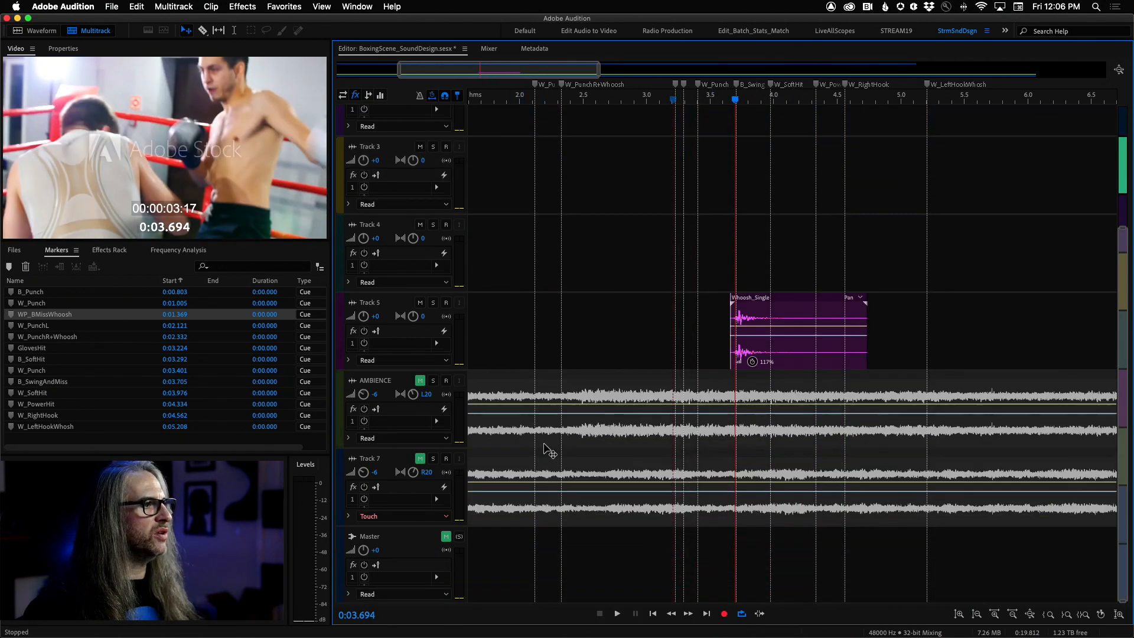
pyautogui.click(447, 536)
pyautogui.press('space')
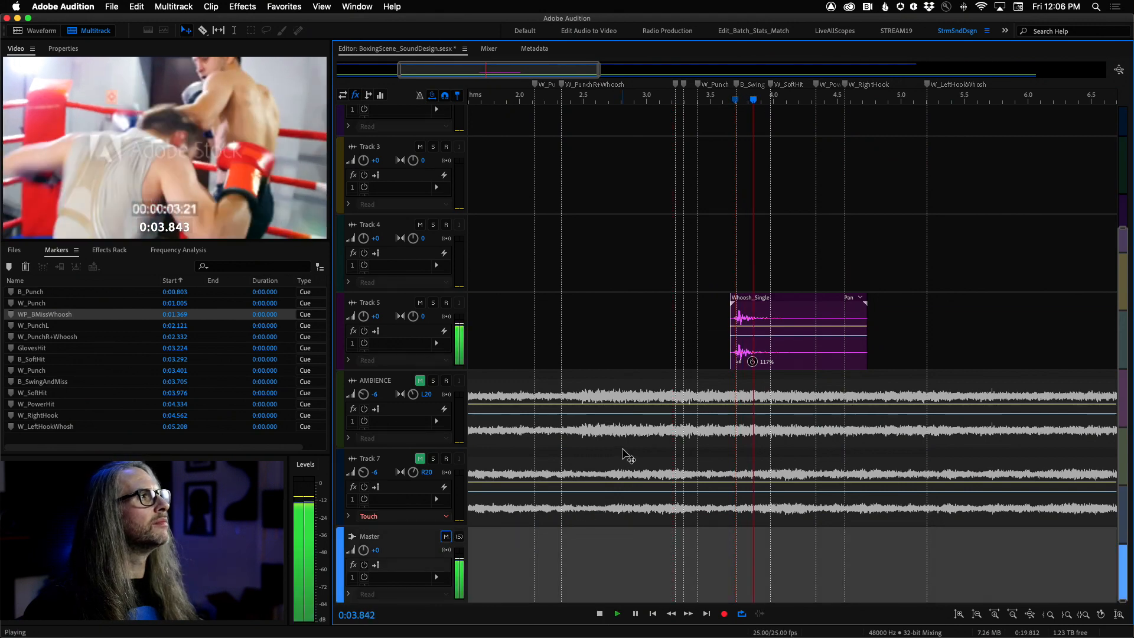
# Rewind and replay the section leading into B_SwingAndMiss several times to check the whoosh's sync with the video
pyautogui.press('space')
pyautogui.press('space')
pyautogui.press('j')
pyautogui.press('space')
pyautogui.press('space')
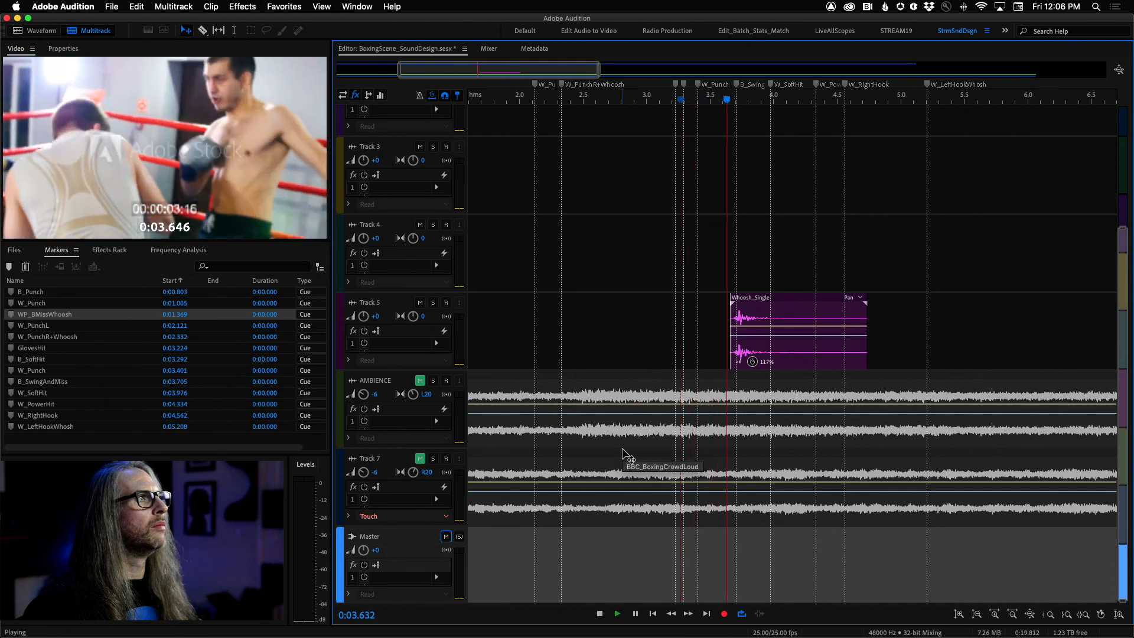
pyautogui.press('j')
pyautogui.press('space')
pyautogui.press('space')
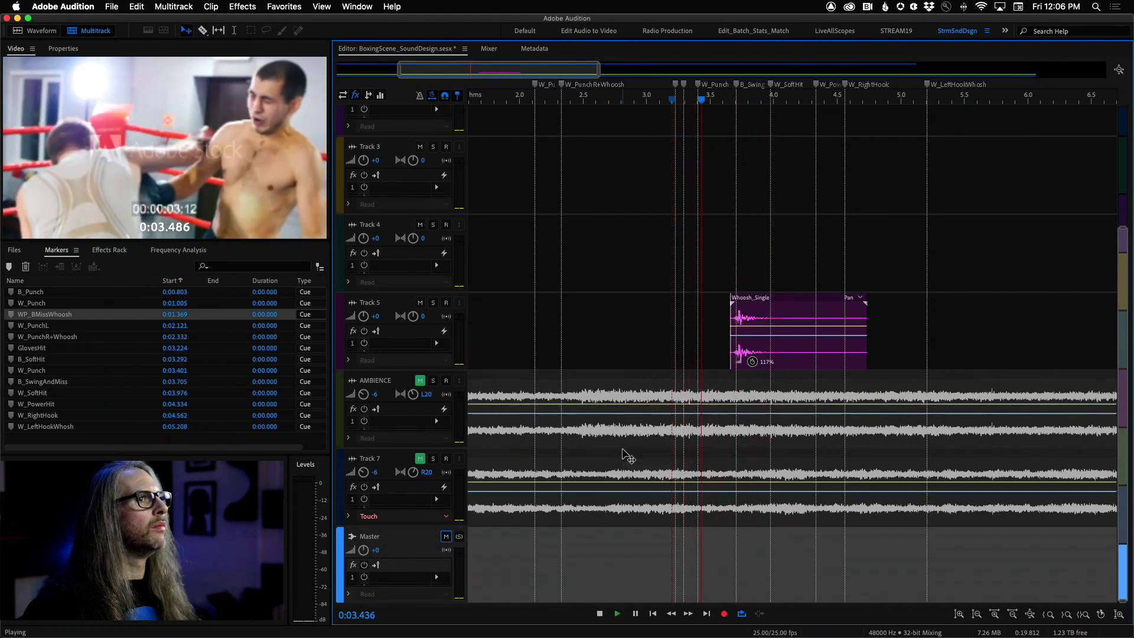
pyautogui.press('j')
pyautogui.press('space')
pyautogui.press('space')
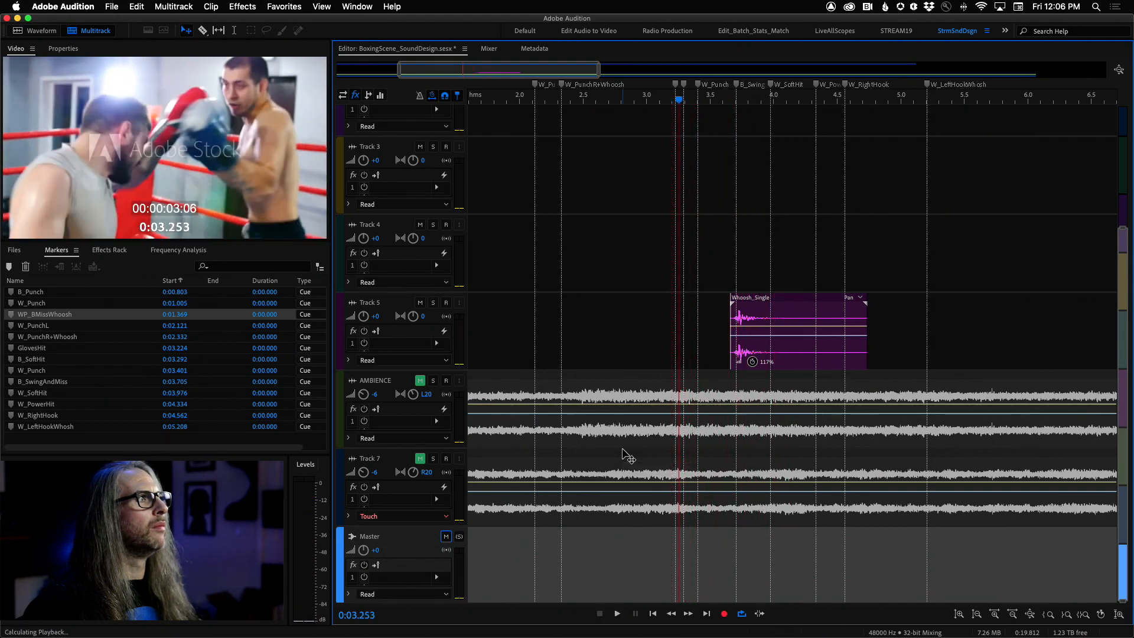
pyautogui.press('j')
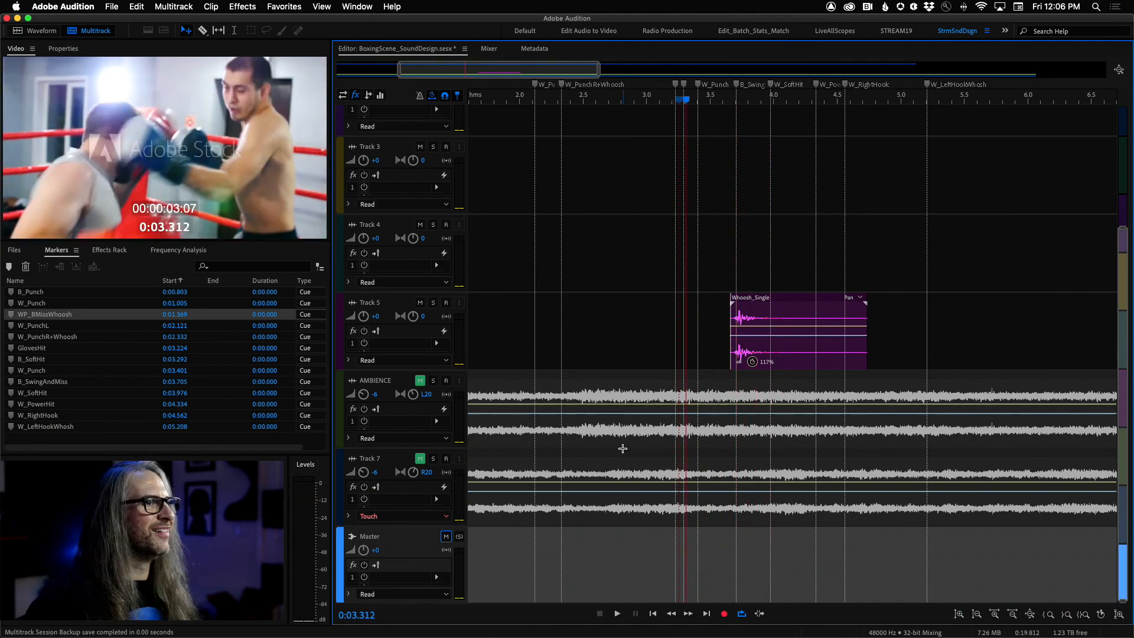
pyautogui.press('space')
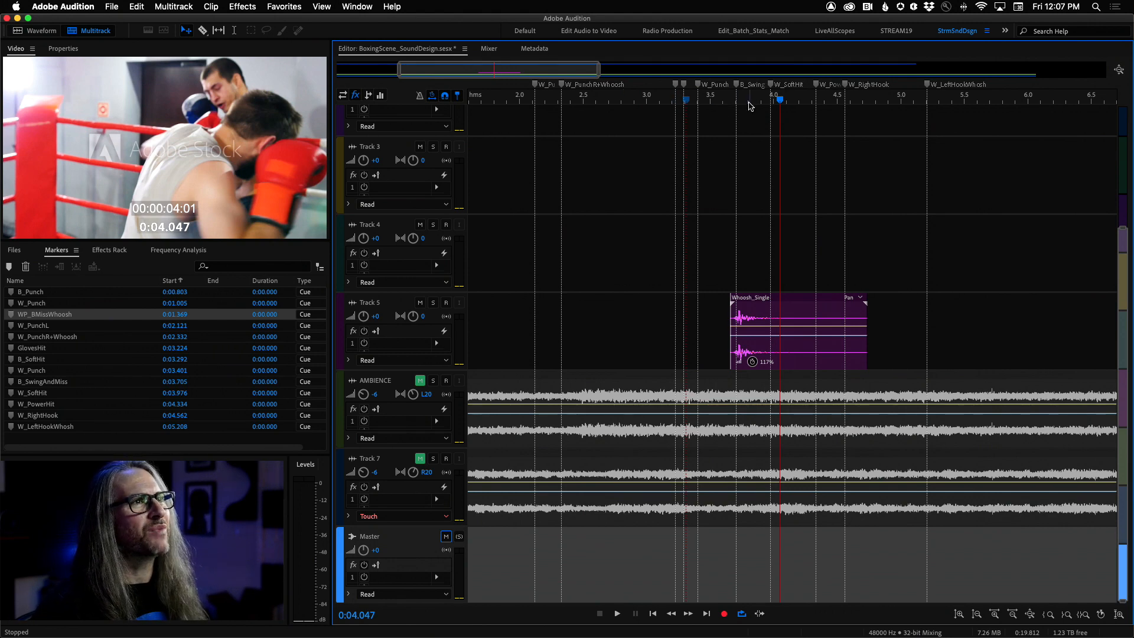
# Scrub through the W_PowerHit, W_RightHook and W_LeftHookWhosh markers to check the final hits in the video
pyautogui.moveTo(779, 100); pyautogui.dragTo(842, 115)
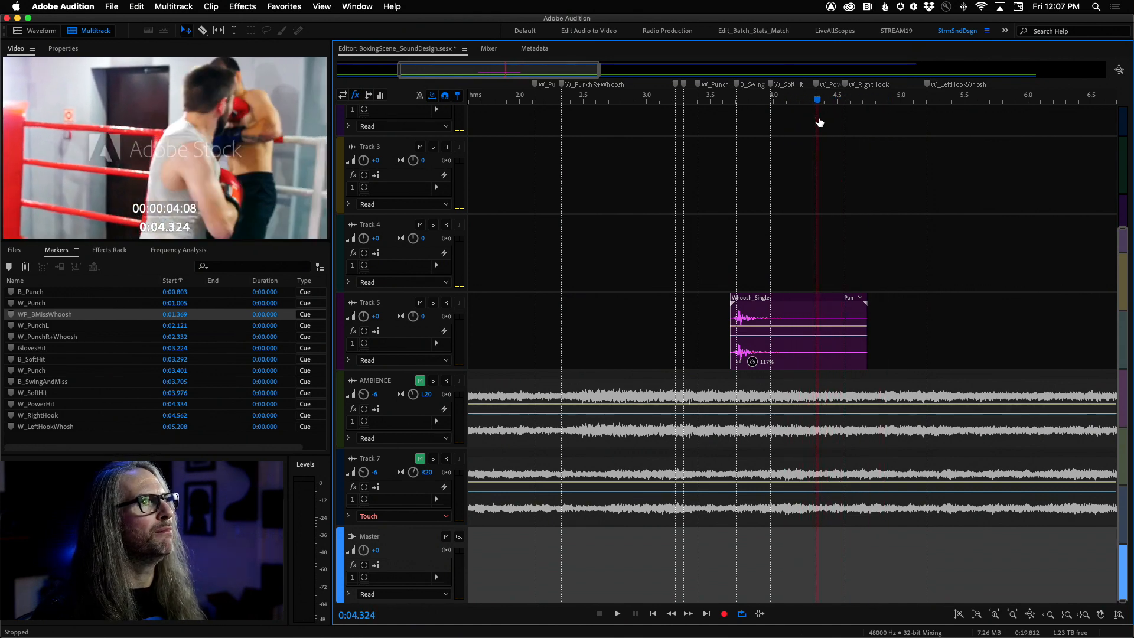
pyautogui.moveTo(861, 150); pyautogui.dragTo(969, 156)
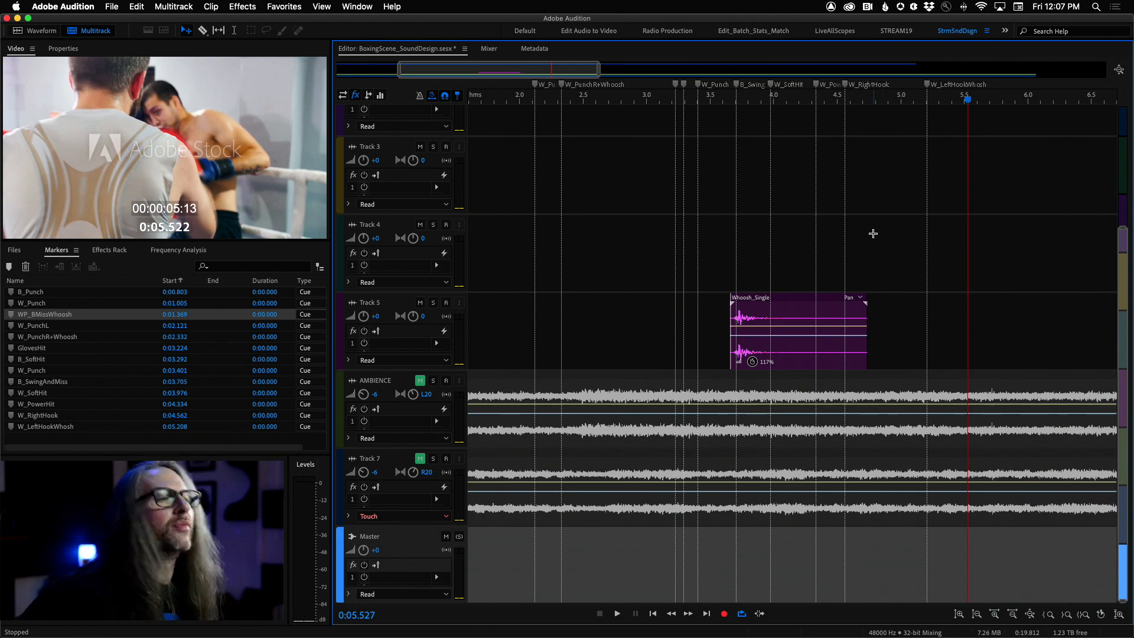
# Return the playhead to 0:00.721, just before the B_Punch marker, with the opening hits framed in the timeline
pyautogui.press('\\')
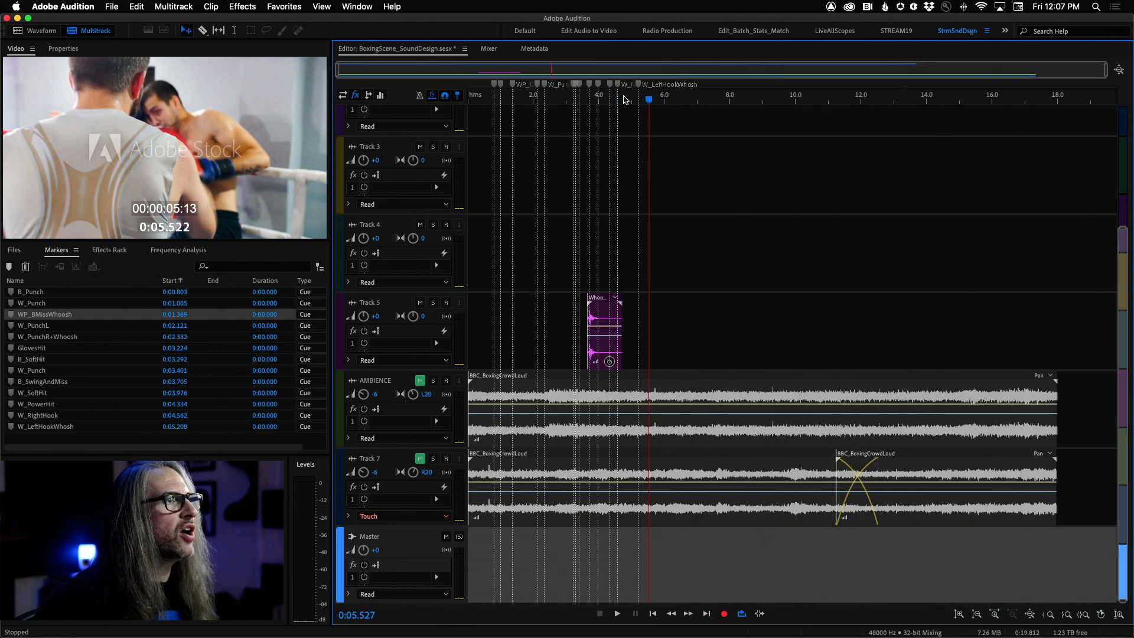
pyautogui.moveTo(649, 99); pyautogui.dragTo(494, 101)
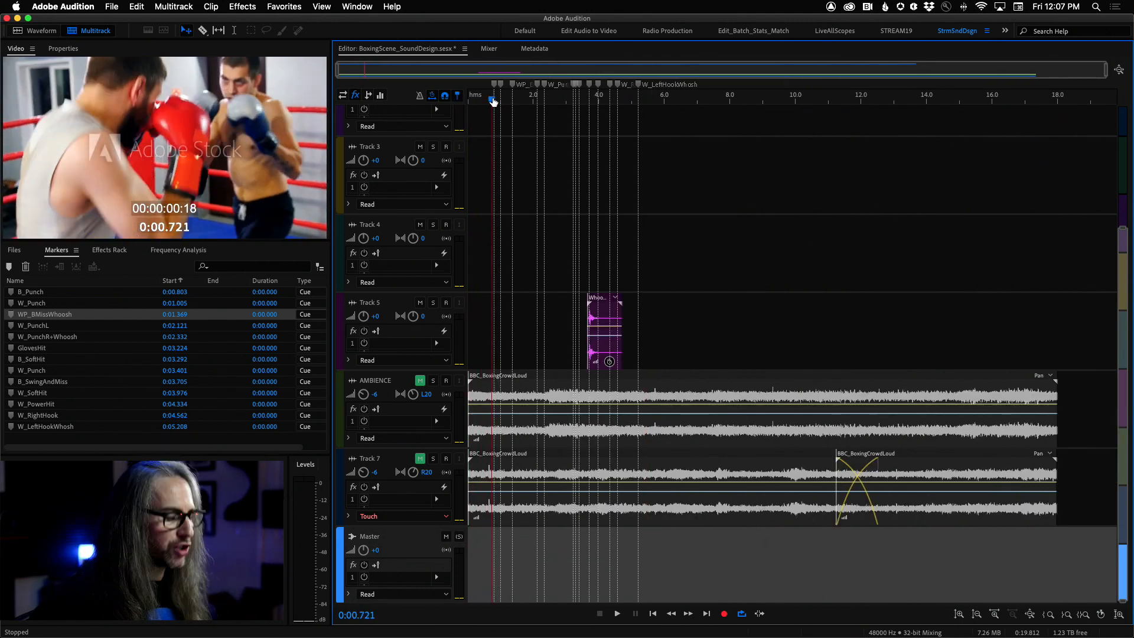
pyautogui.press('=')
pyautogui.press('=')
pyautogui.press('=')
pyautogui.press('=')
pyautogui.press('=')
pyautogui.press('=')
pyautogui.press('=')
pyautogui.press('=')
pyautogui.press('=')
pyautogui.press('=')
pyautogui.press('=')
pyautogui.press('=')
pyautogui.press('=')
pyautogui.press('=')
pyautogui.press('=')
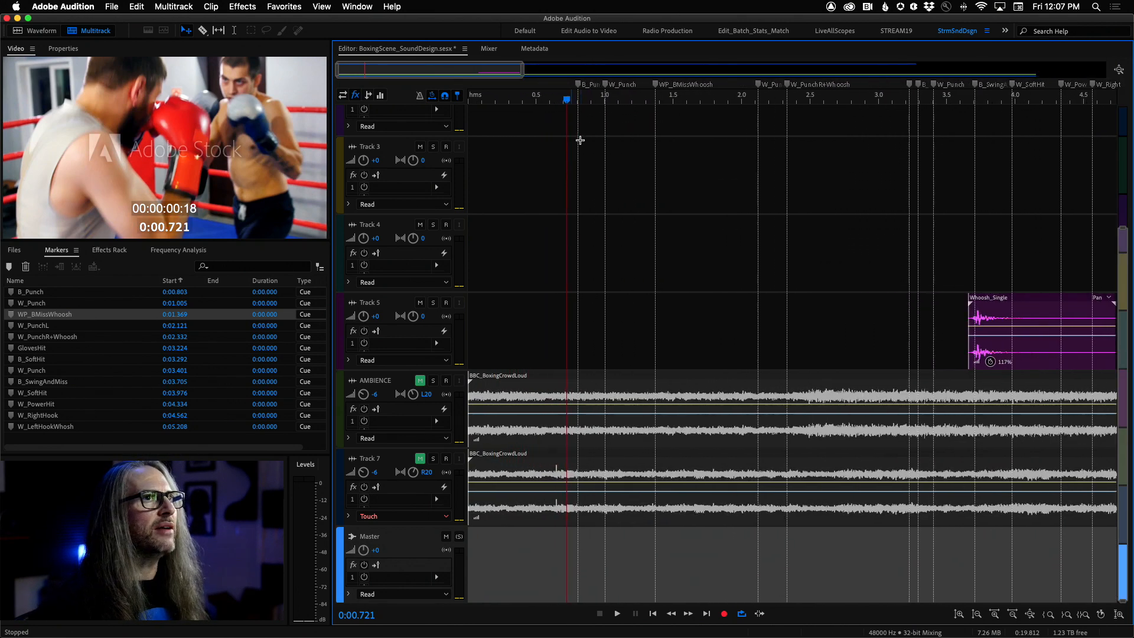
# Rename Track 7, the second crowd track below AMBIENCE, to AMBIENCE2
pyautogui.hscroll(10, 649, 158)
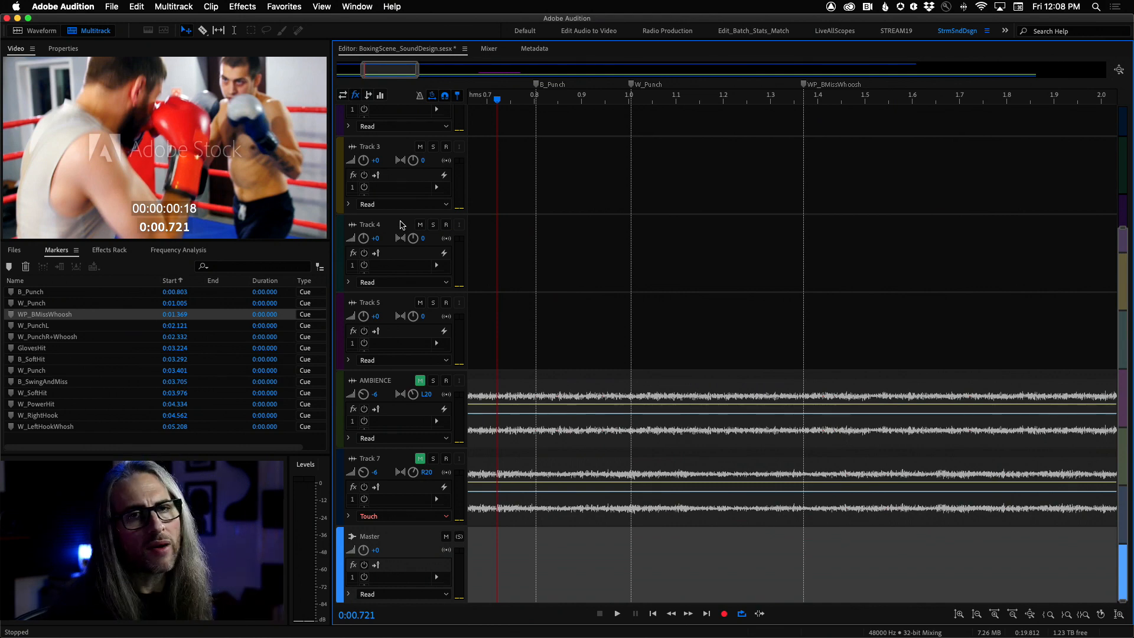
pyautogui.scroll(5, 615, 221)
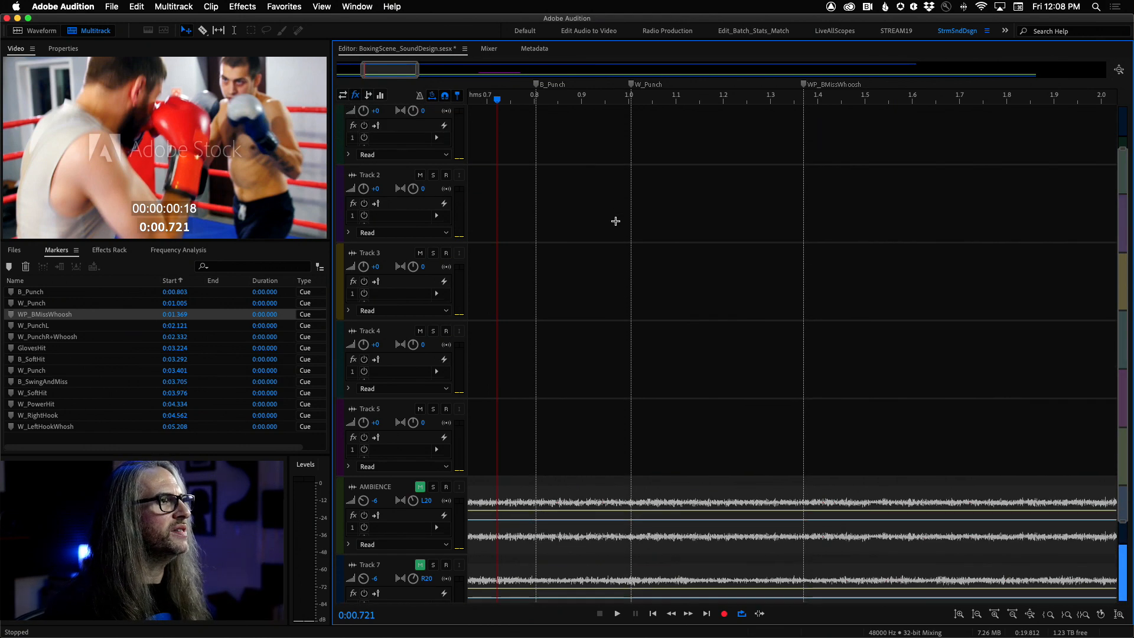
pyautogui.scroll(3, 615, 221)
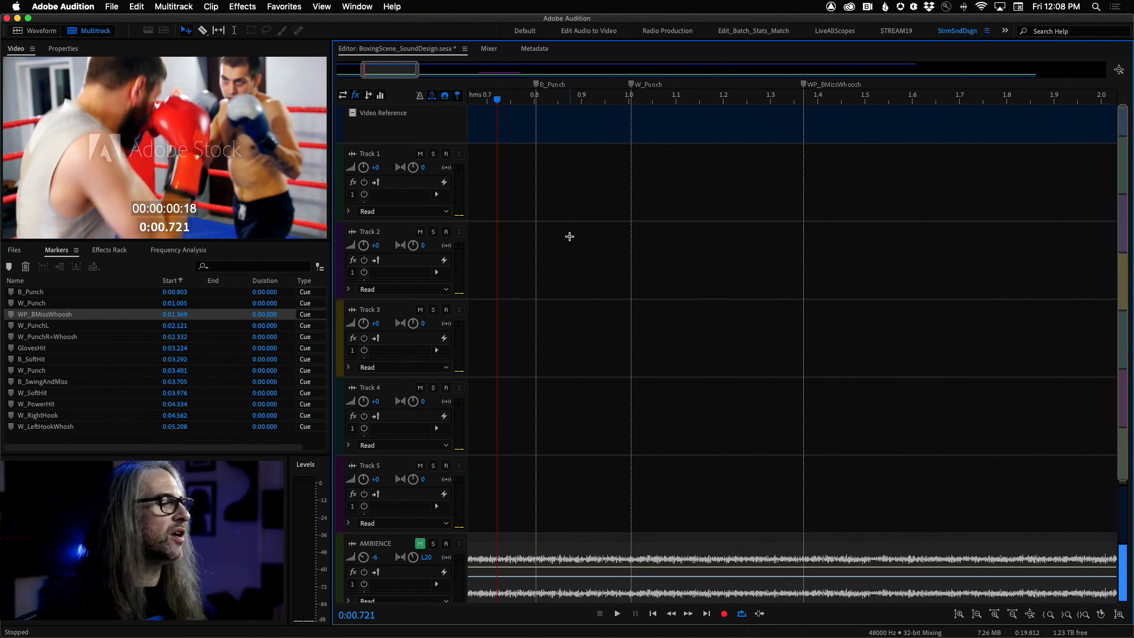
pyautogui.scroll(-5, 597, 300)
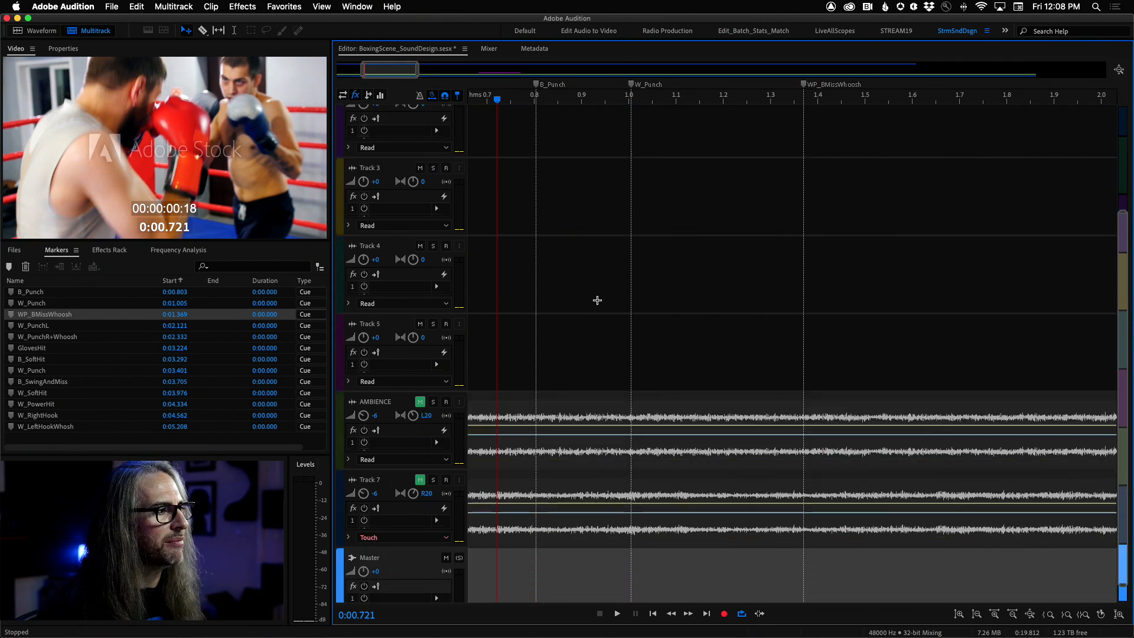
pyautogui.doubleClick(374, 460)
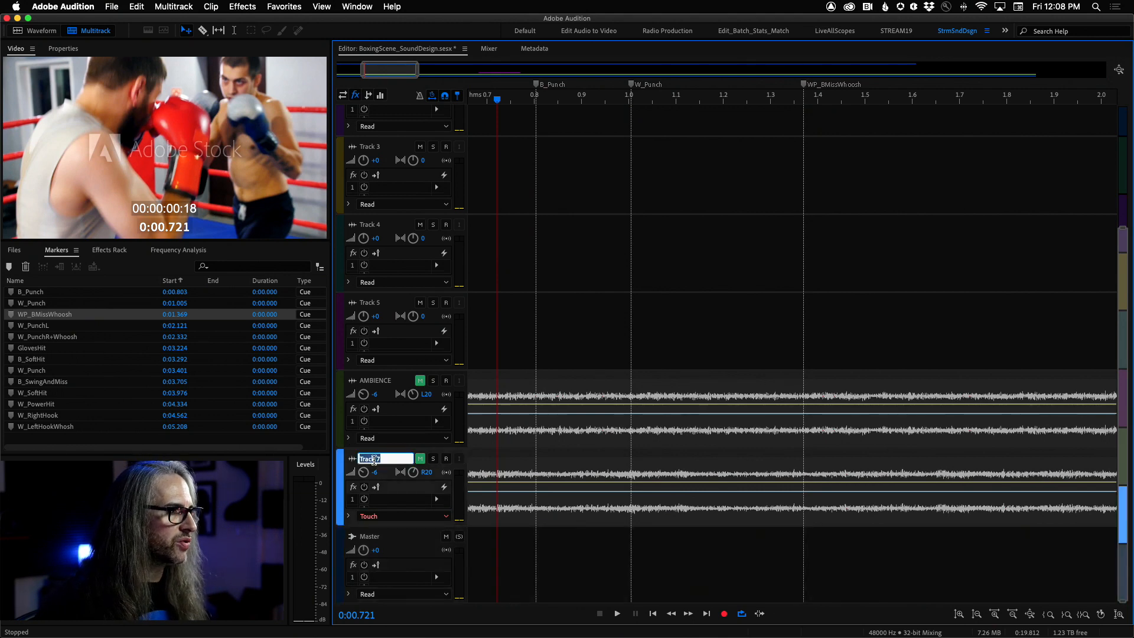
pyautogui.write('AMBIENCE2')
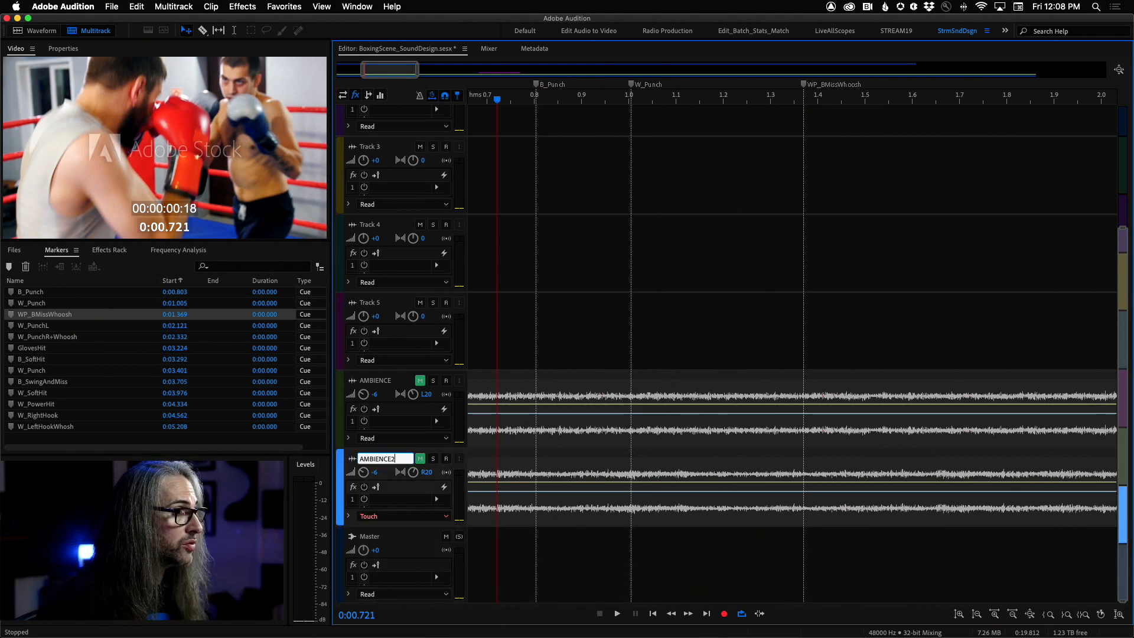
pyautogui.press('Return')
# Close the AbPunches_DNR.wav file to remove it from the project's file list
pyautogui.scroll(5, 435, 573)
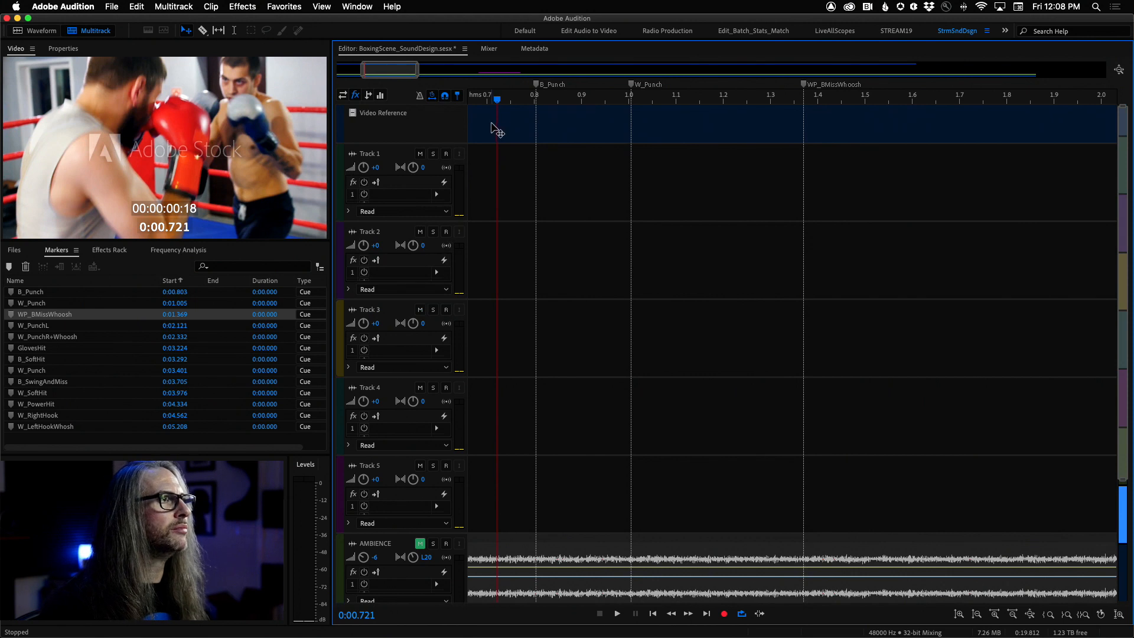
pyautogui.click(14, 250)
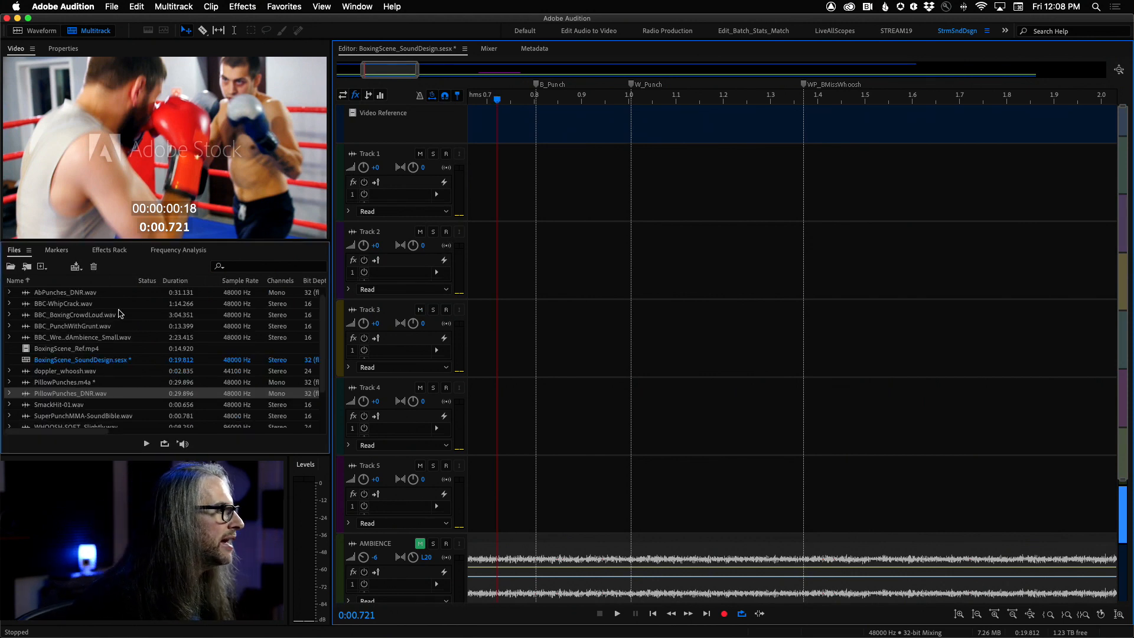
pyautogui.click(49, 293)
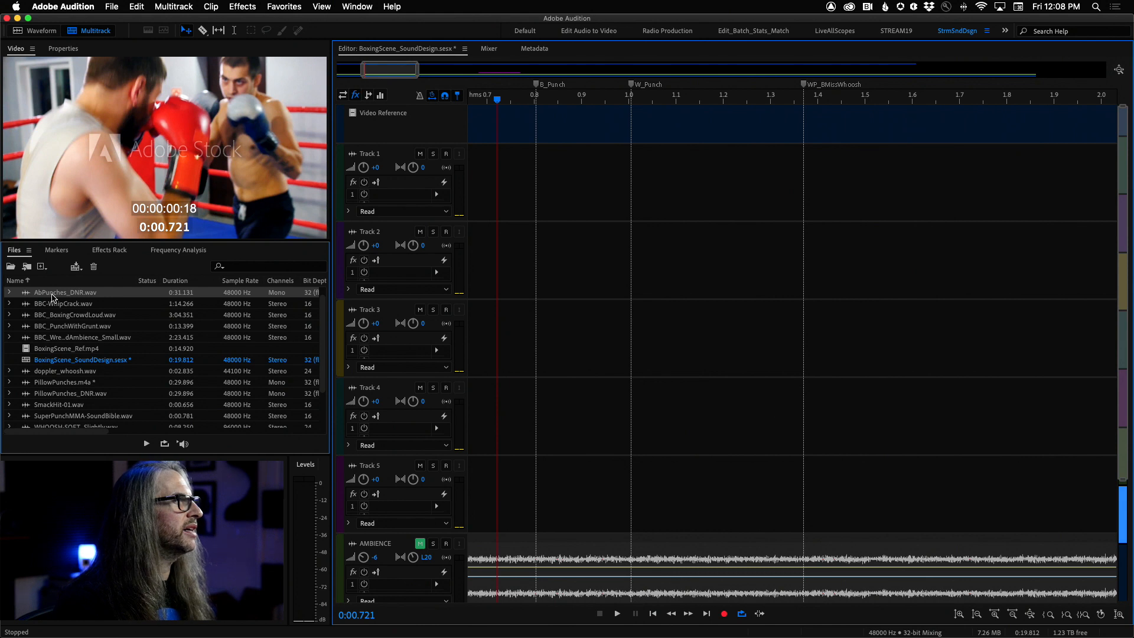
pyautogui.rightClick(53, 297)
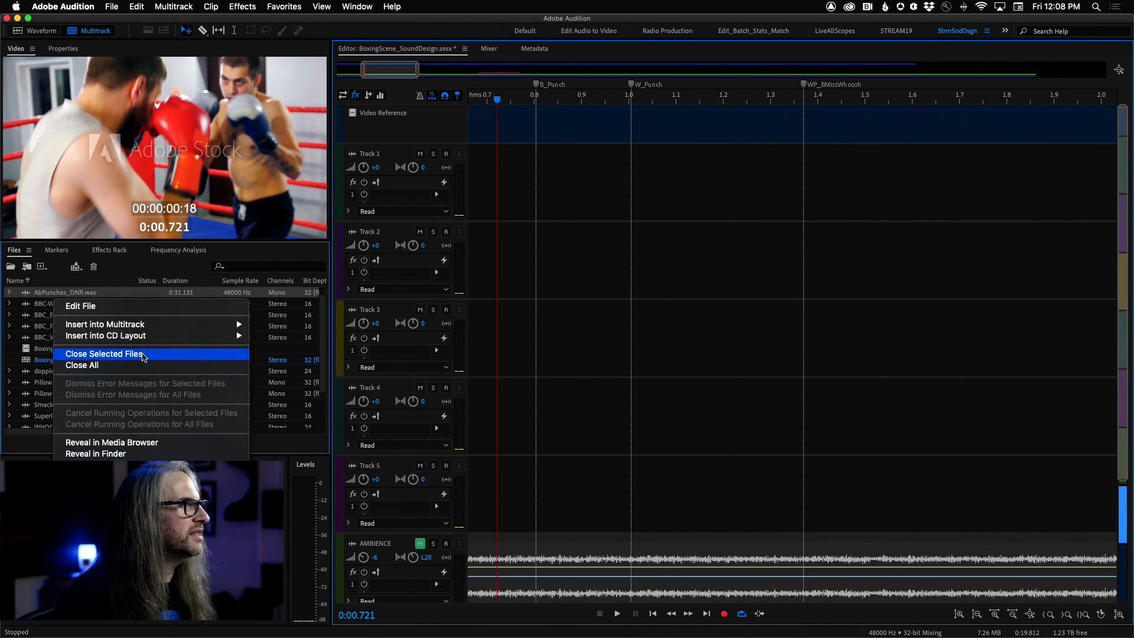
pyautogui.click(152, 354)
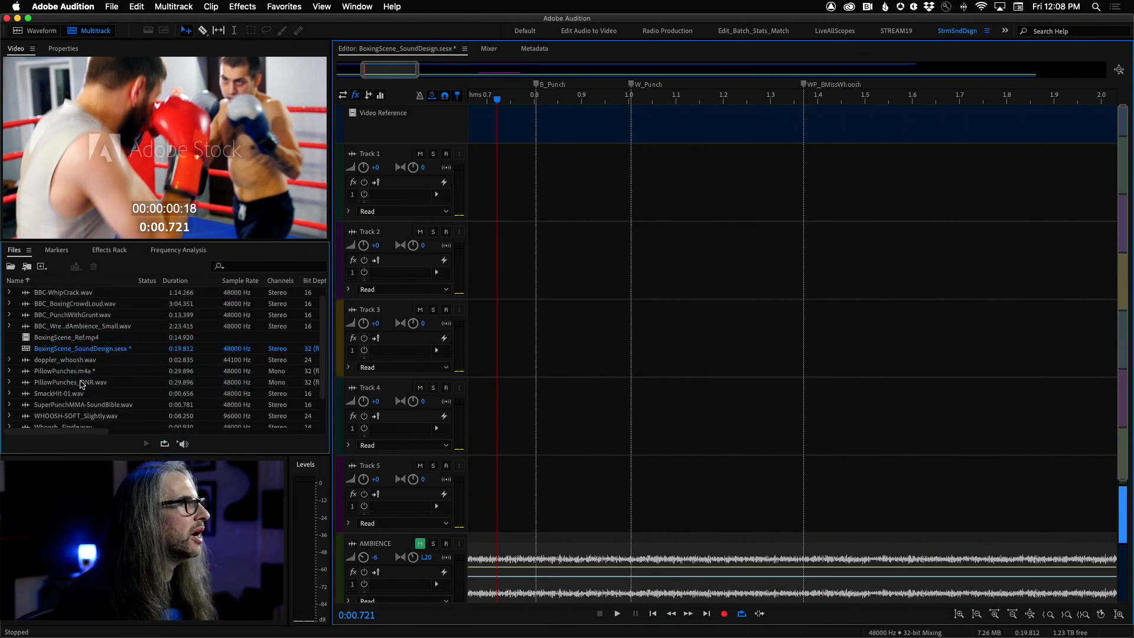
# Close PillowPunches_DNR.wav, PillowPunches.m4a and AbPunches.m4a, discarding unsaved changes to PillowPunches.m4a
pyautogui.click(67, 382)
pyautogui.rightClick(67, 384)
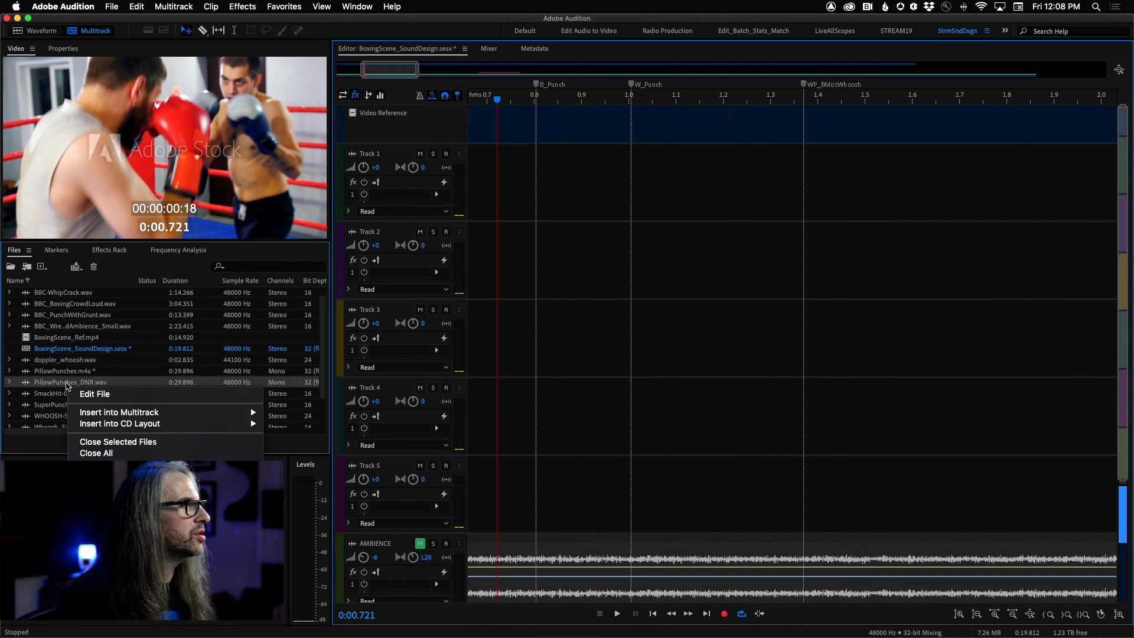
pyautogui.click(92, 442)
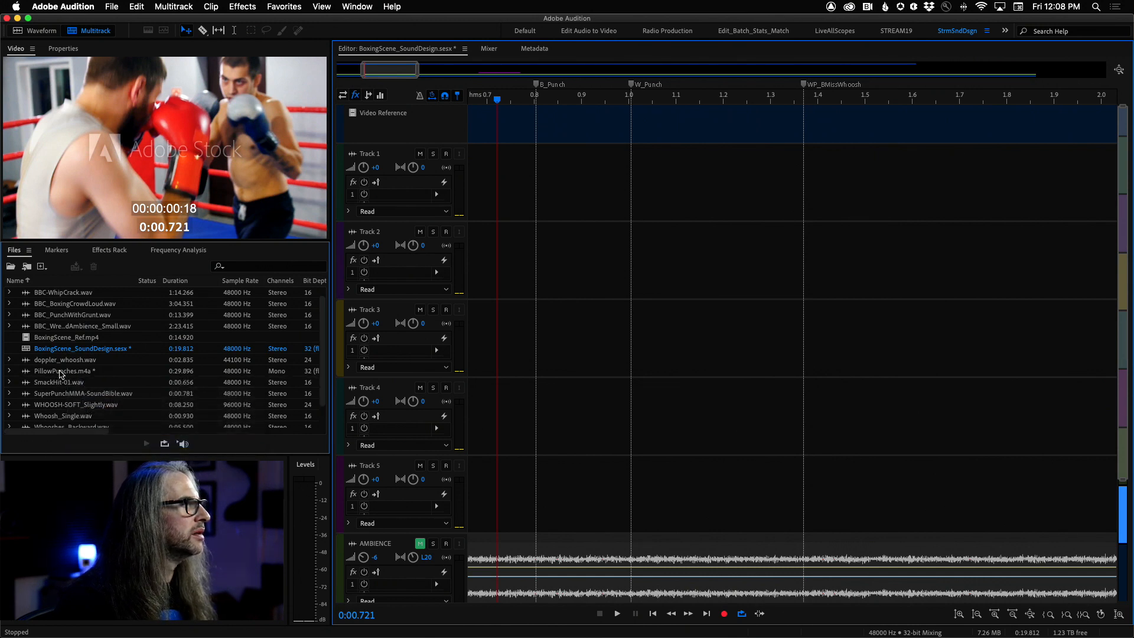
pyautogui.rightClick(61, 373)
pyautogui.click(89, 430)
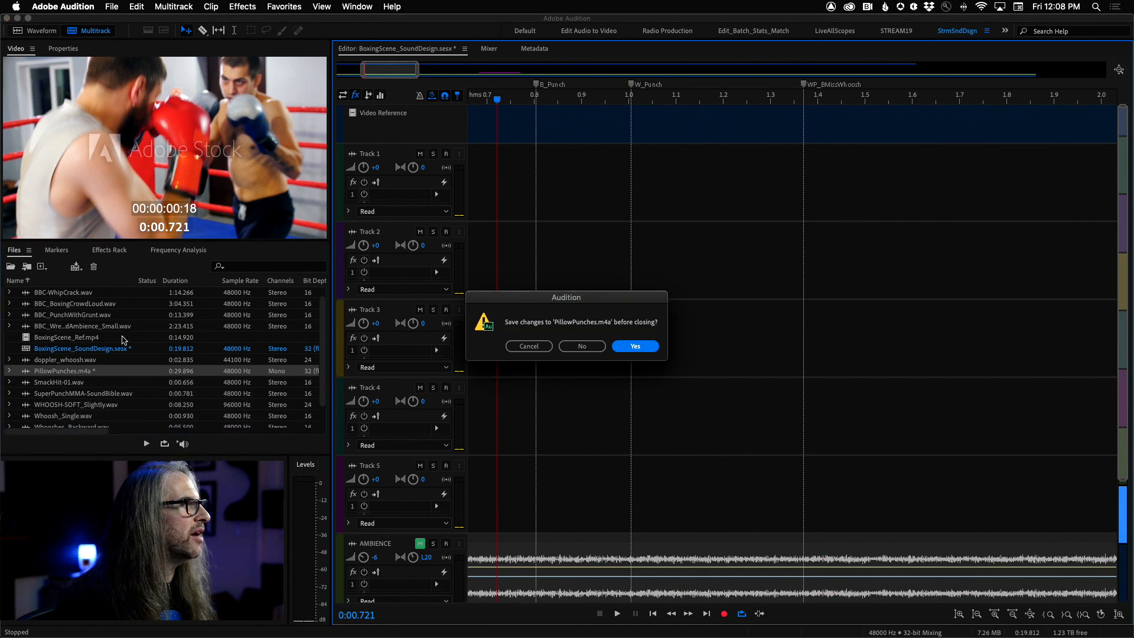
pyautogui.click(582, 346)
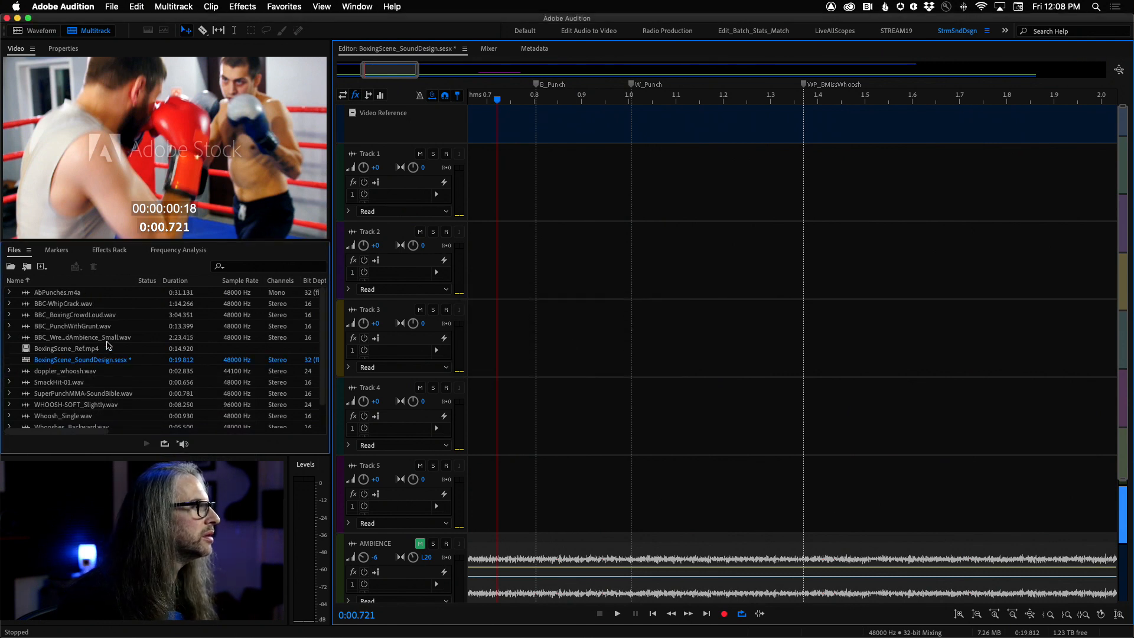
pyautogui.rightClick(57, 293)
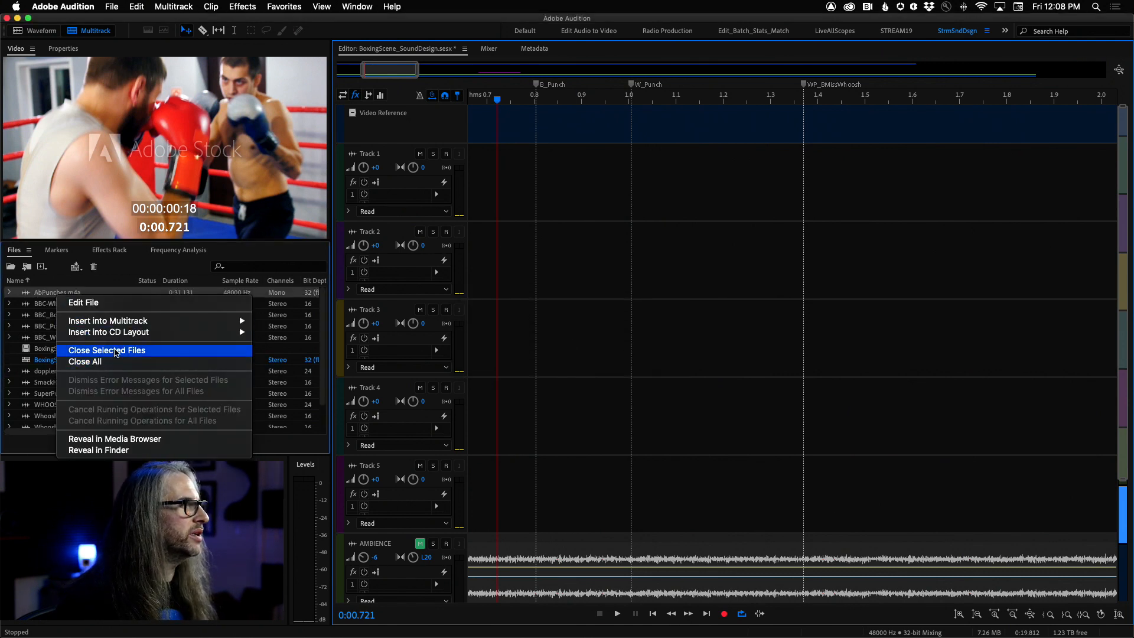
pyautogui.click(116, 350)
# Open all the numbered Pillow and Ab punch and slap WAV files from the Punch SFX folder
pyautogui.click(107, 5)
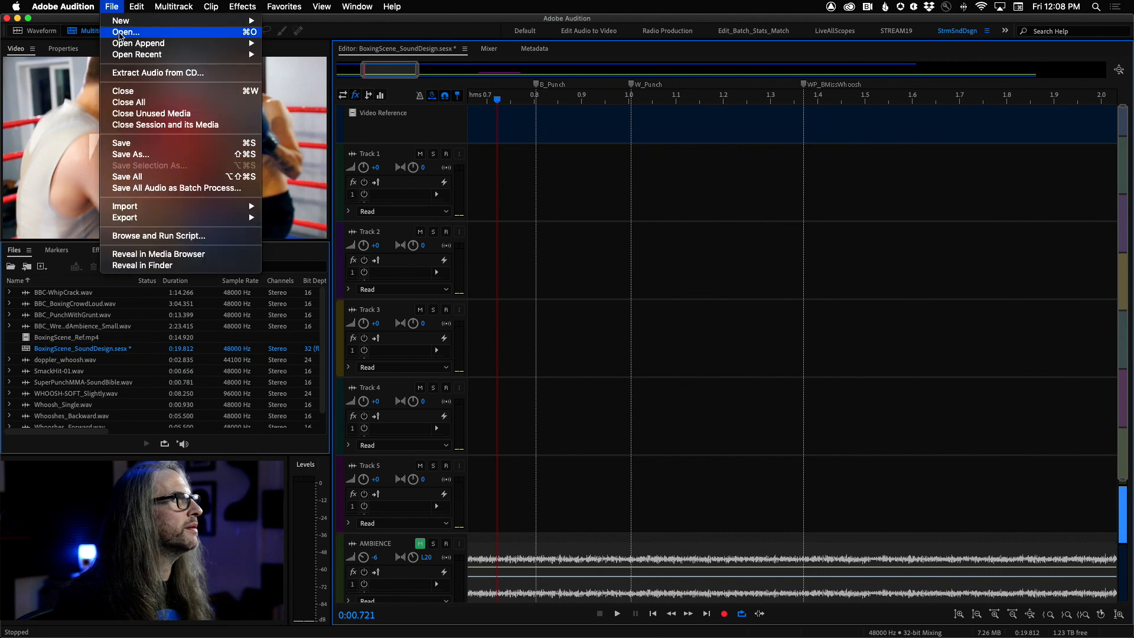
pyautogui.click(126, 32)
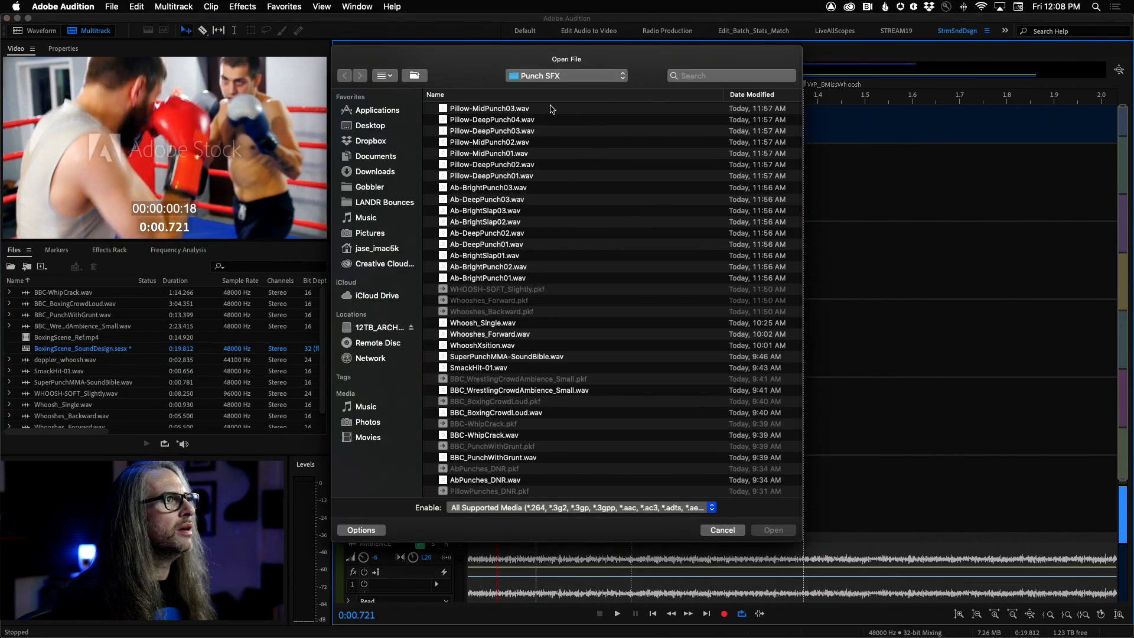
pyautogui.moveTo(544, 279); pyautogui.dragTo(504, 109)
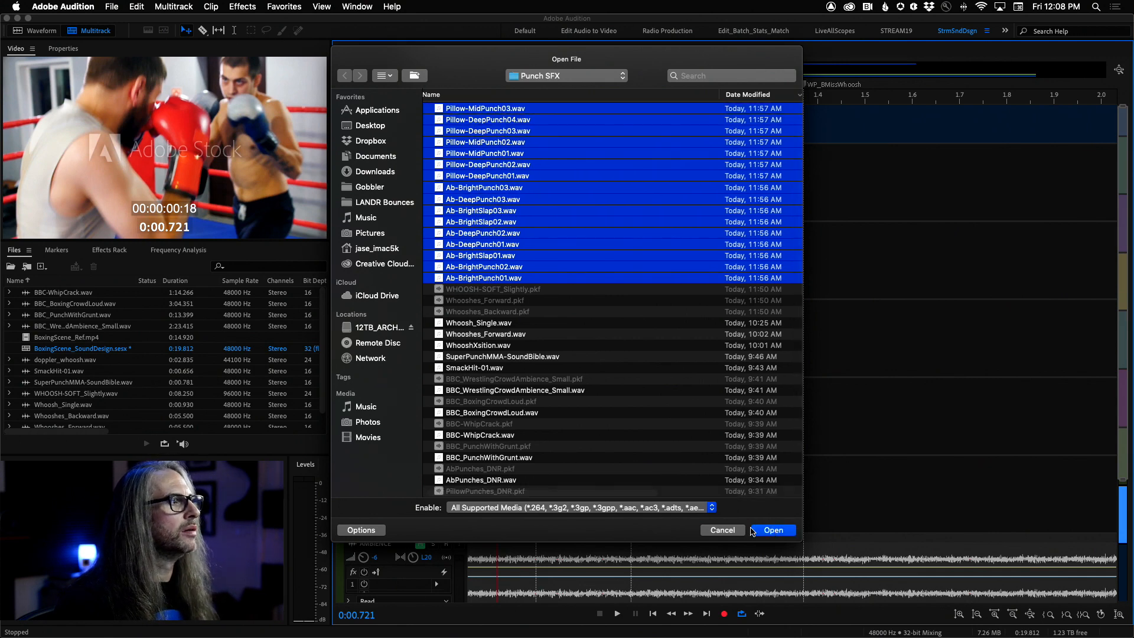
pyautogui.click(773, 530)
pyautogui.click(95, 32)
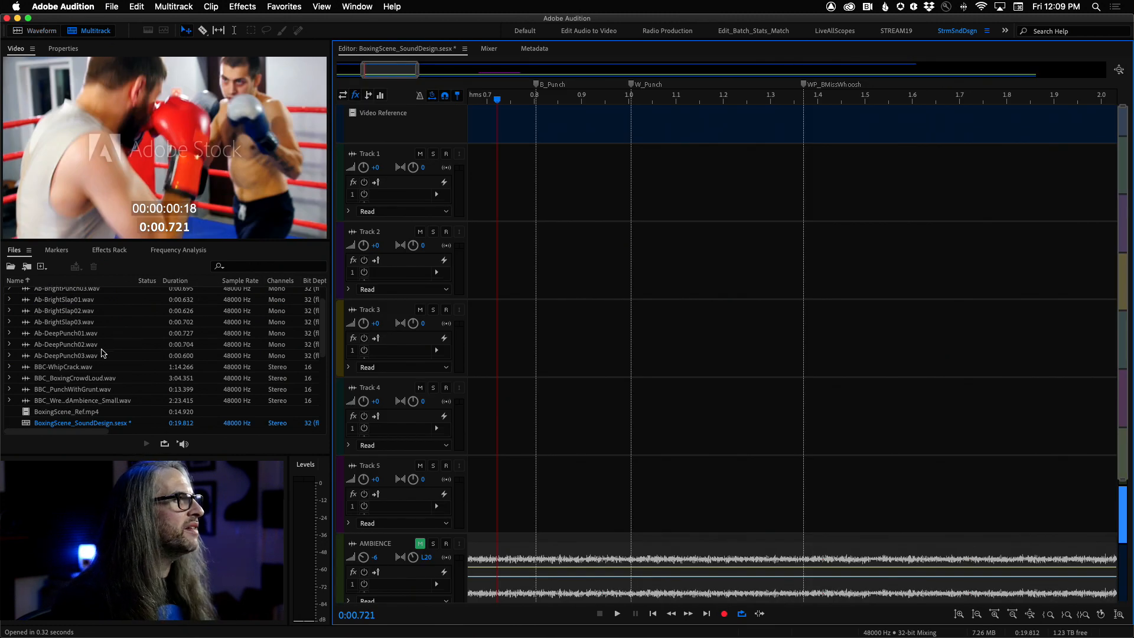
pyautogui.scroll(3, 94, 366)
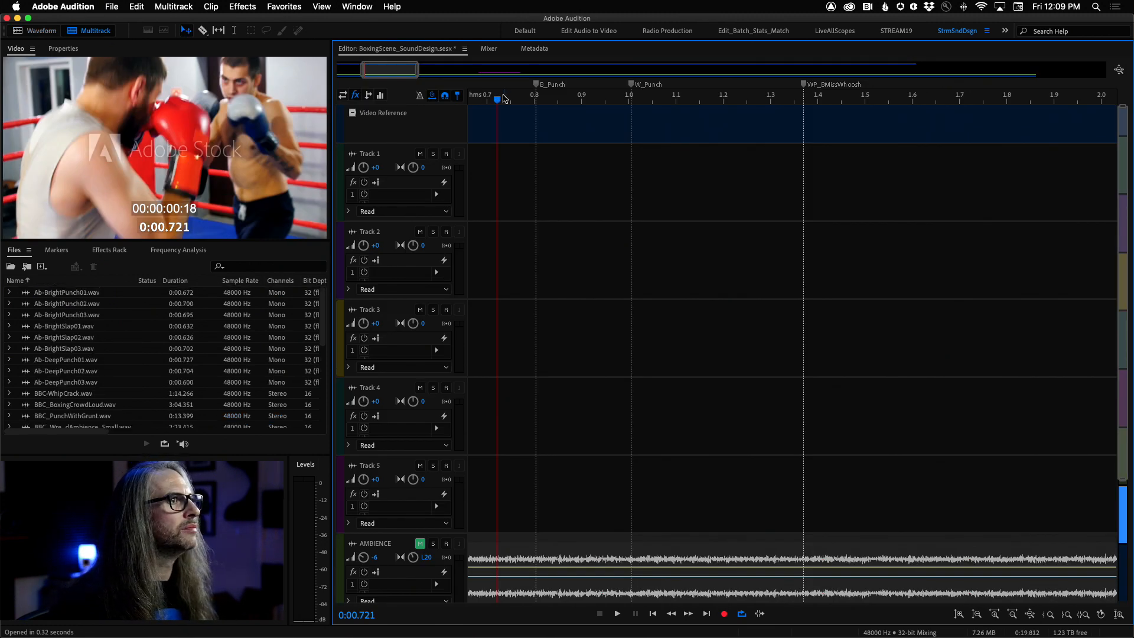
# Move the playhead to the B_Punch marker, enable Auto-Play for files, and audition the Ab-BrightPunch sounds
pyautogui.moveTo(503, 98); pyautogui.dragTo(539, 101)
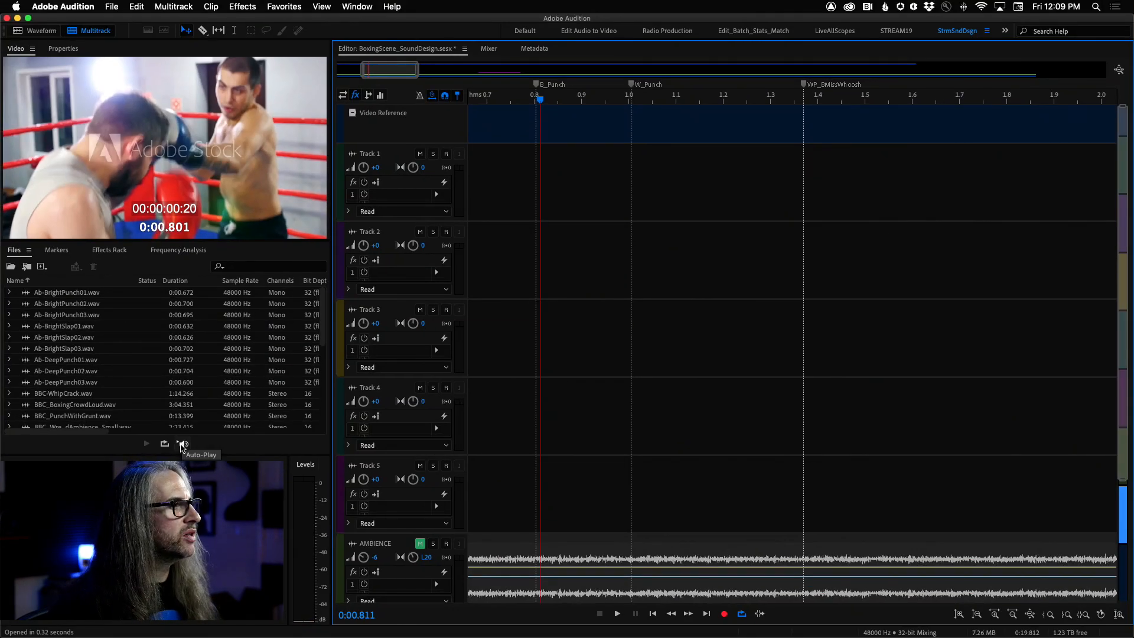
pyautogui.click(182, 445)
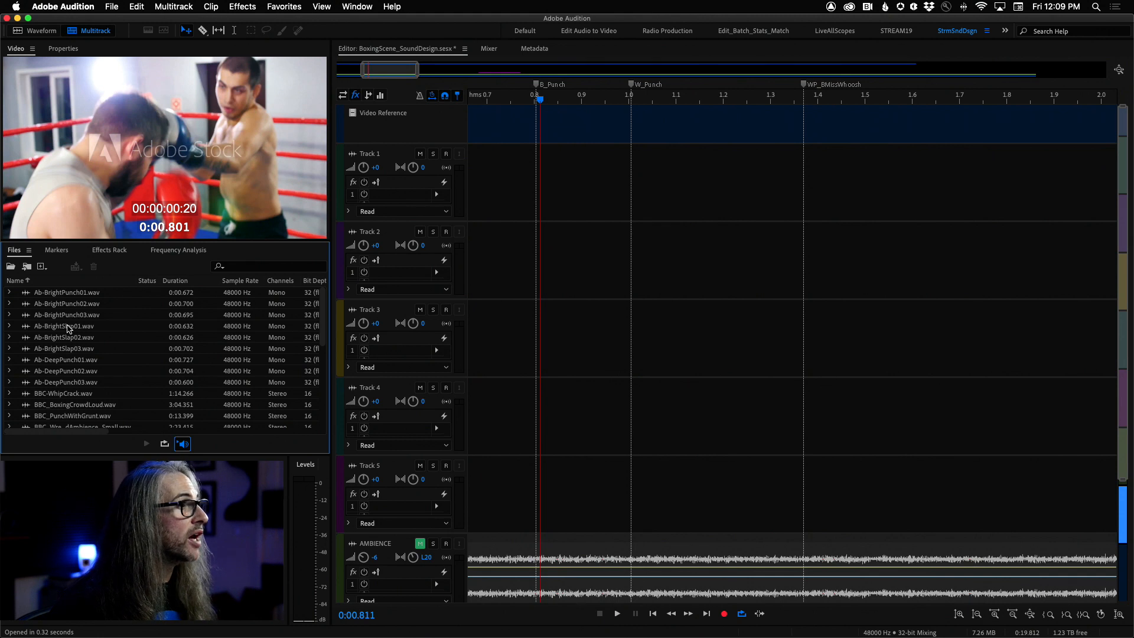
pyautogui.click(28, 294)
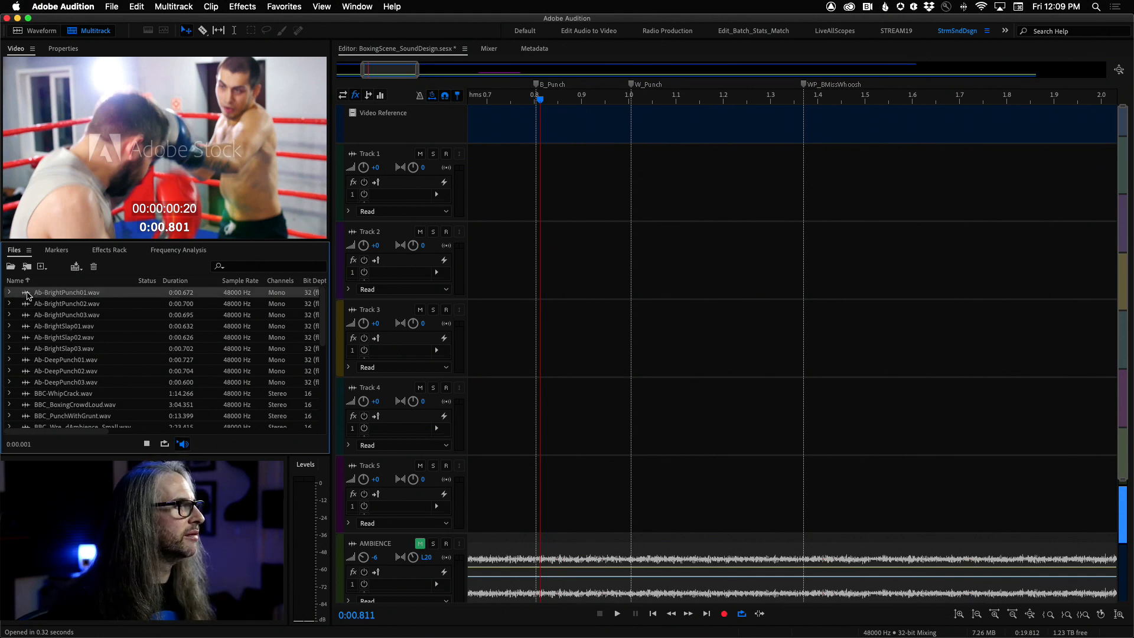
pyautogui.click(48, 303)
pyautogui.click(56, 313)
pyautogui.click(54, 304)
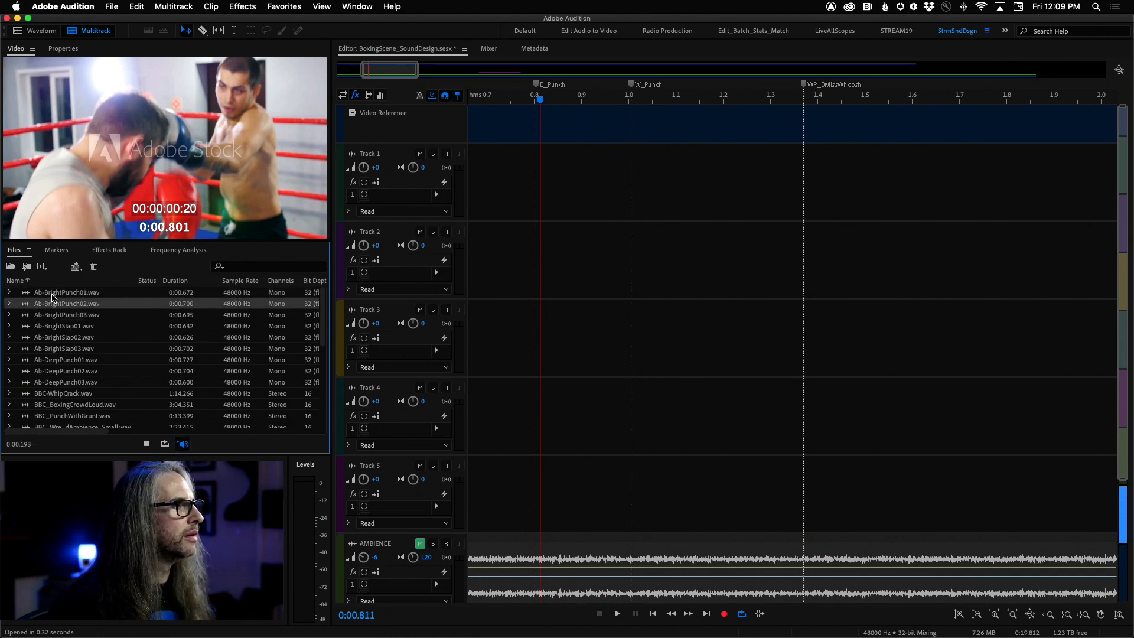
pyautogui.click(54, 295)
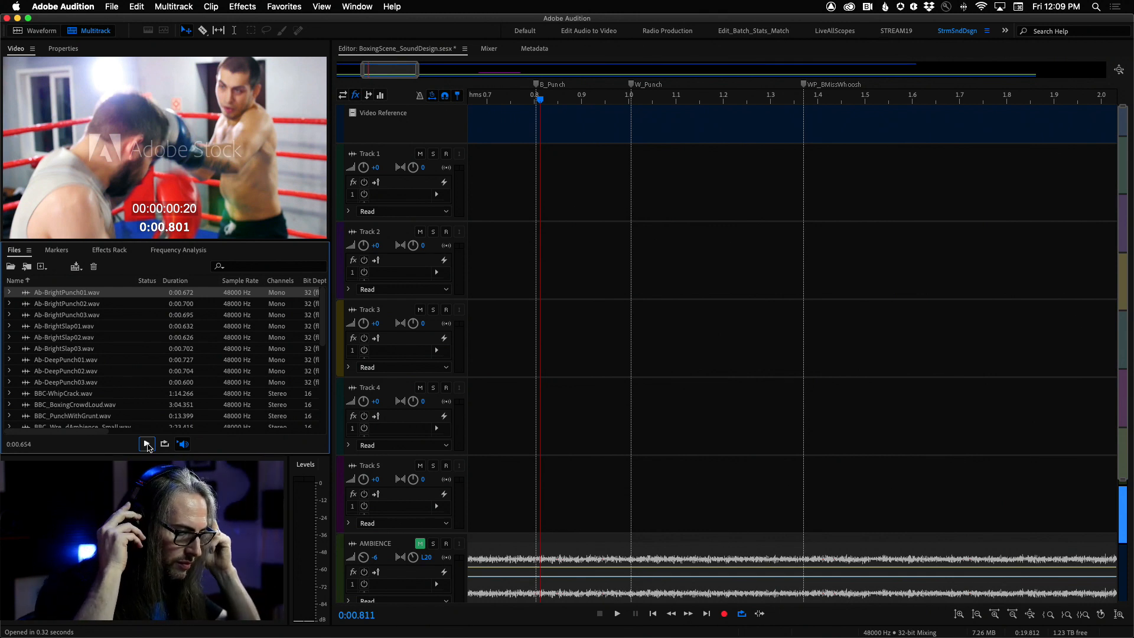
# Audition and compare the Ab-BrightPunch and Ab-BrightSlap files to choose a sound for the first punch
pyautogui.click(48, 304)
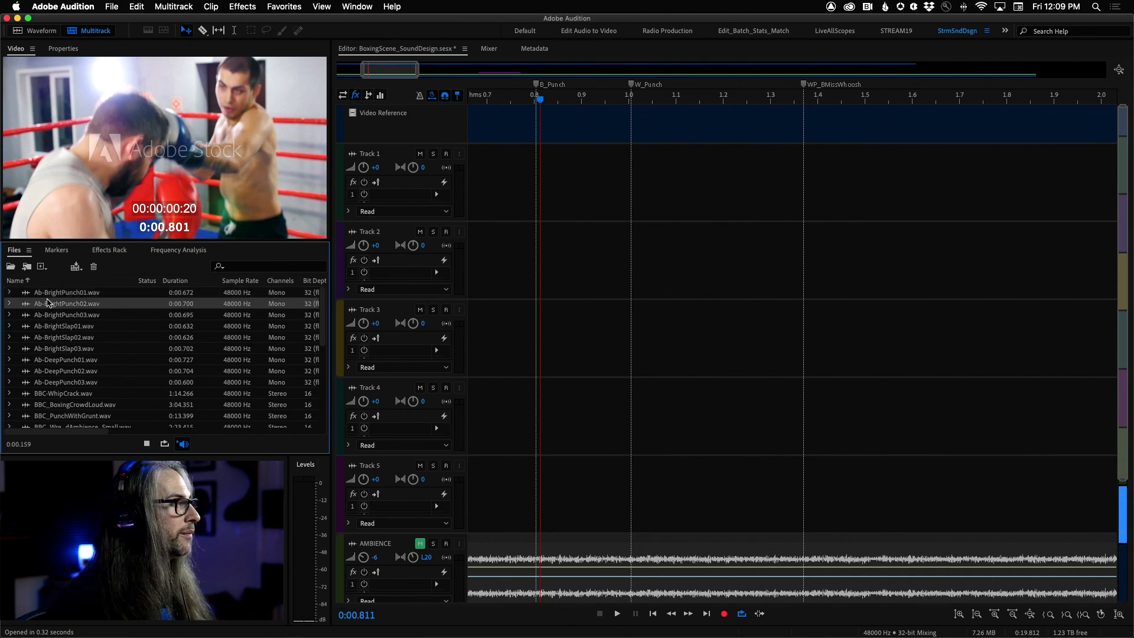
pyautogui.click(47, 293)
pyautogui.click(53, 315)
pyautogui.click(54, 326)
pyautogui.click(54, 316)
pyautogui.click(55, 327)
pyautogui.click(57, 337)
pyautogui.click(57, 326)
pyautogui.click(56, 316)
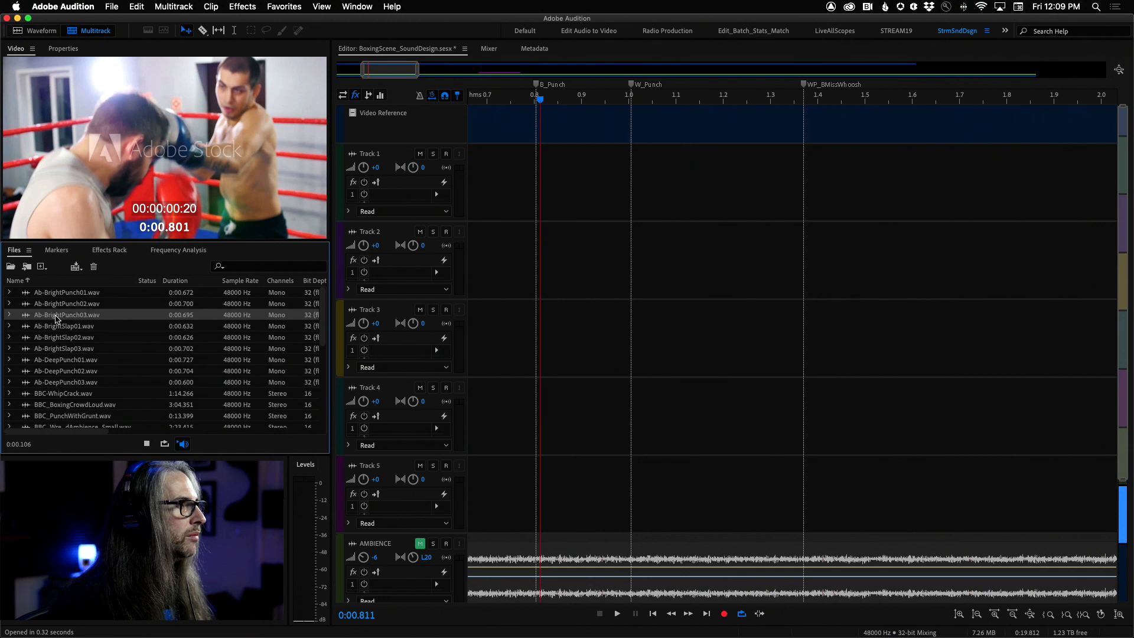
pyautogui.click(55, 295)
pyautogui.click(61, 316)
pyautogui.click(61, 295)
pyautogui.click(62, 315)
pyautogui.click(58, 295)
pyautogui.click(59, 304)
pyautogui.click(57, 295)
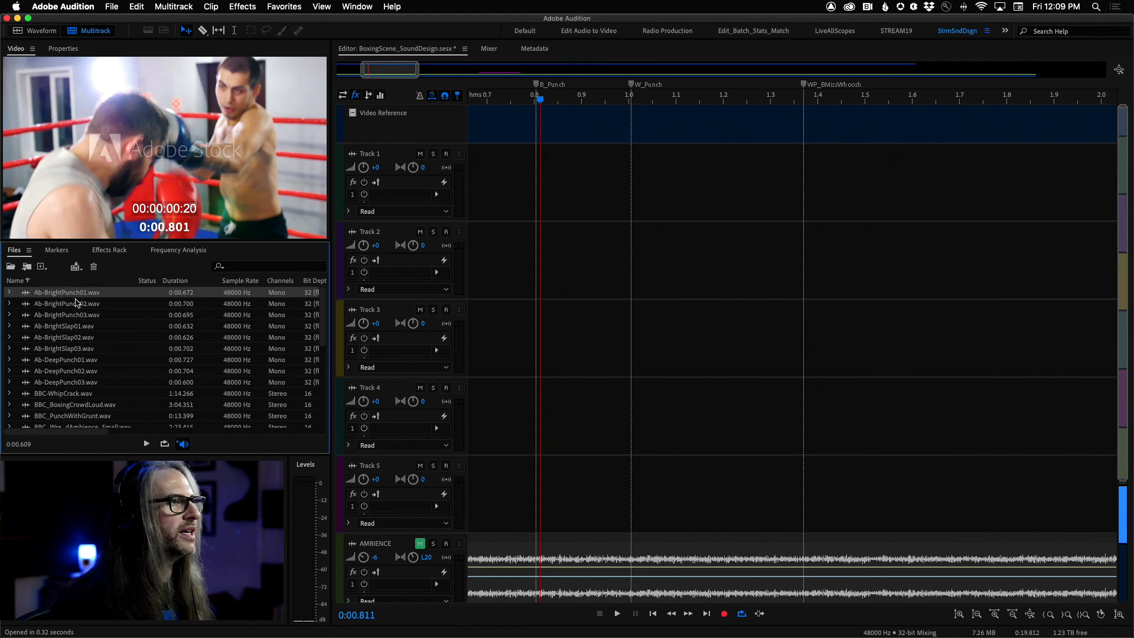
# Place Ab-BrightPunch01.wav on Track 1 at the B_Punch marker and play it against the video
pyautogui.moveTo(40, 294); pyautogui.dragTo(535, 206)
pyautogui.moveTo(539, 99); pyautogui.dragTo(478, 104)
pyautogui.press('-')
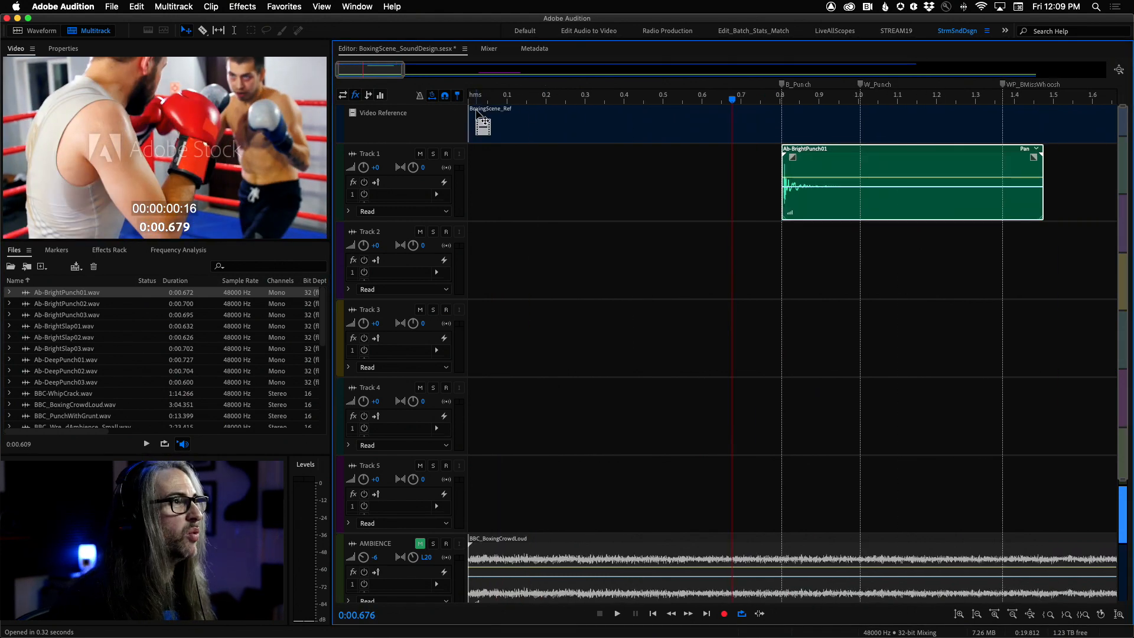
pyautogui.press('space')
pyautogui.press('space')
pyautogui.press('space')
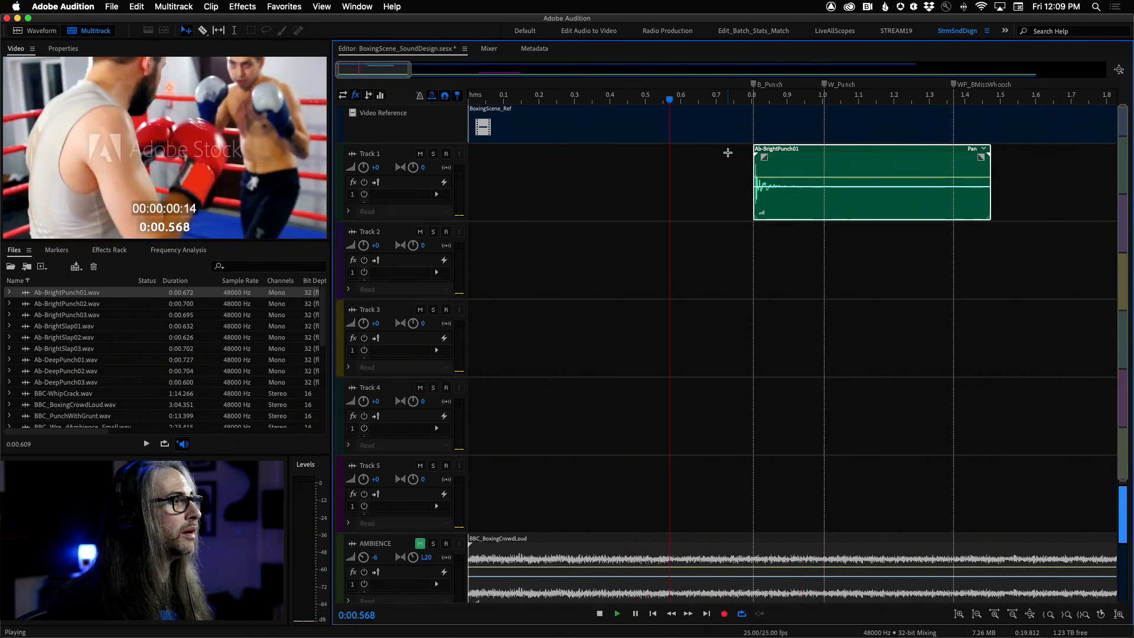
pyautogui.press('space')
# Place Ab-BrightPunch03.wav on Track 2 at the W_Punch marker and play both punches against the video
pyautogui.moveTo(823, 99); pyautogui.dragTo(796, 128)
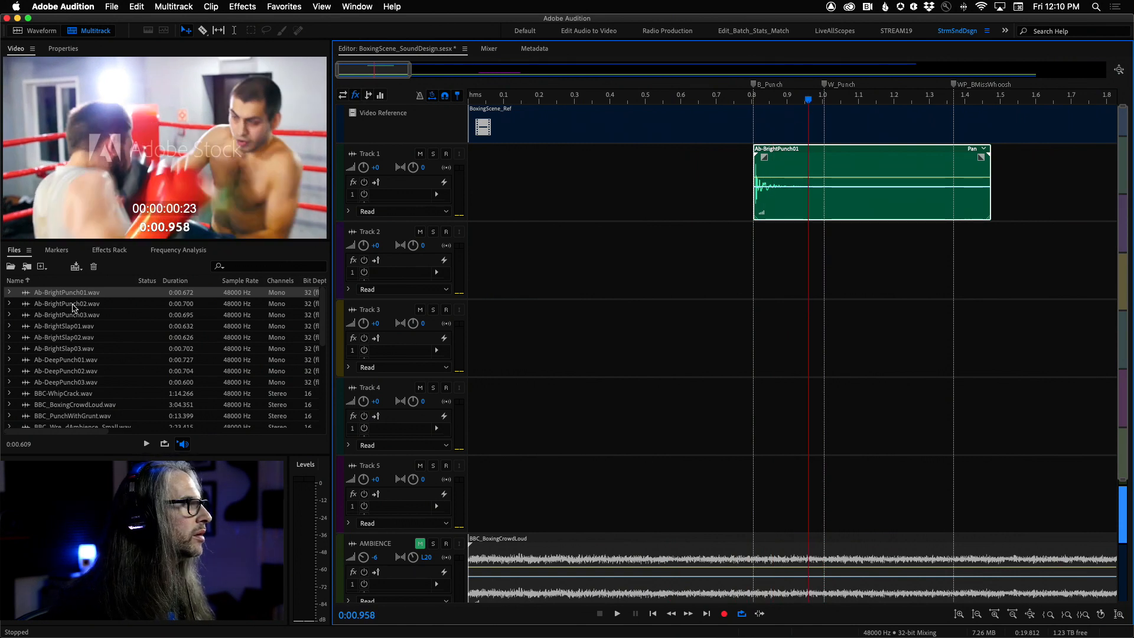
pyautogui.click(31, 315)
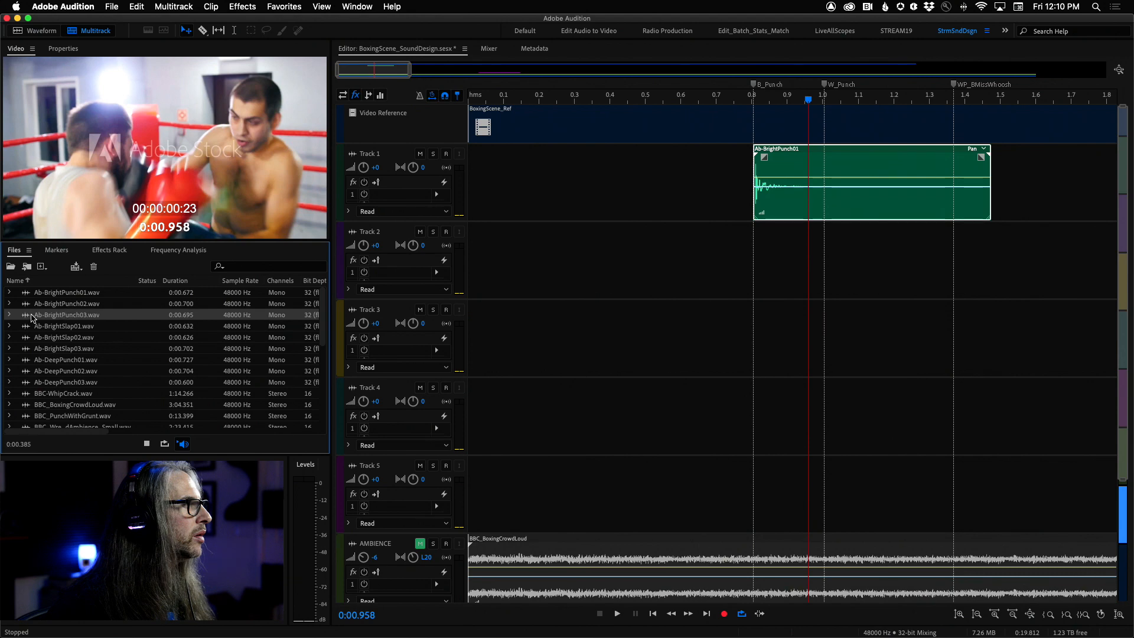
pyautogui.moveTo(31, 316); pyautogui.dragTo(826, 299)
pyautogui.click(729, 101)
pyautogui.press('space')
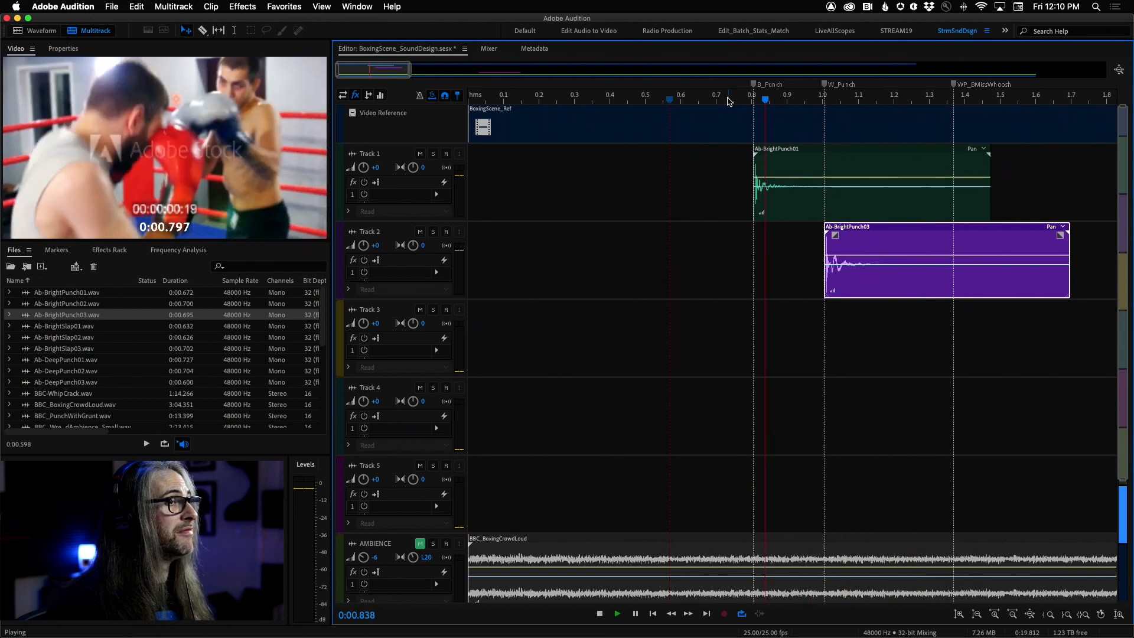
pyautogui.press('space')
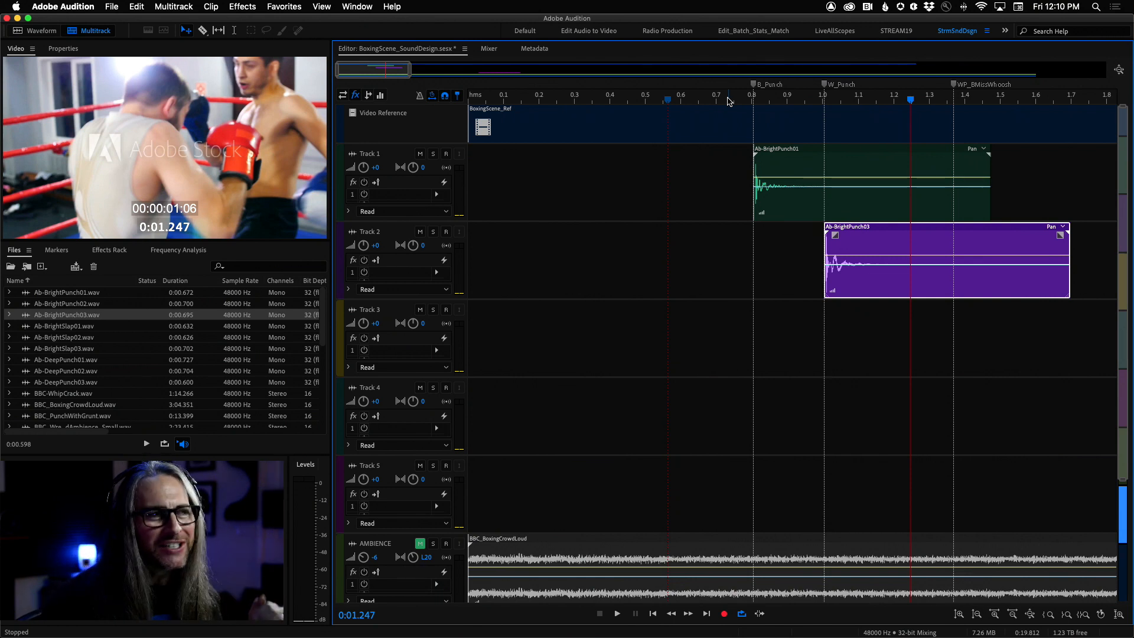
pyautogui.click(705, 98)
pyautogui.press('space')
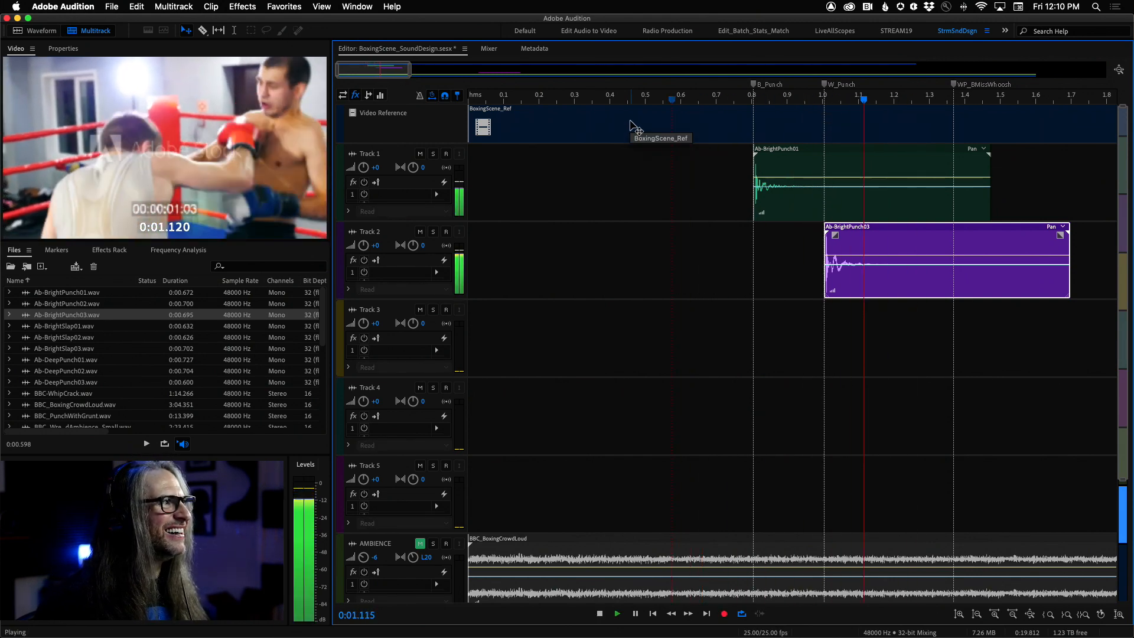
pyautogui.press('space')
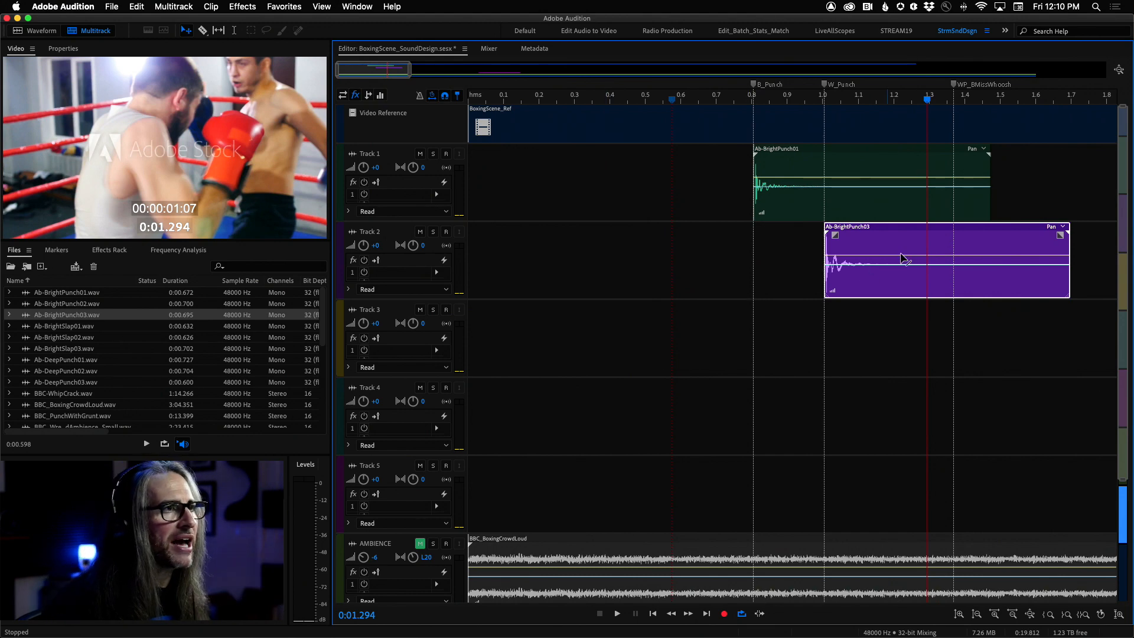
# Arrange both punch clips back to back on Track 1, trimming their ends to the W_Punch and WP_BMissWhoosh markers
pyautogui.moveTo(989, 214); pyautogui.dragTo(824, 219)
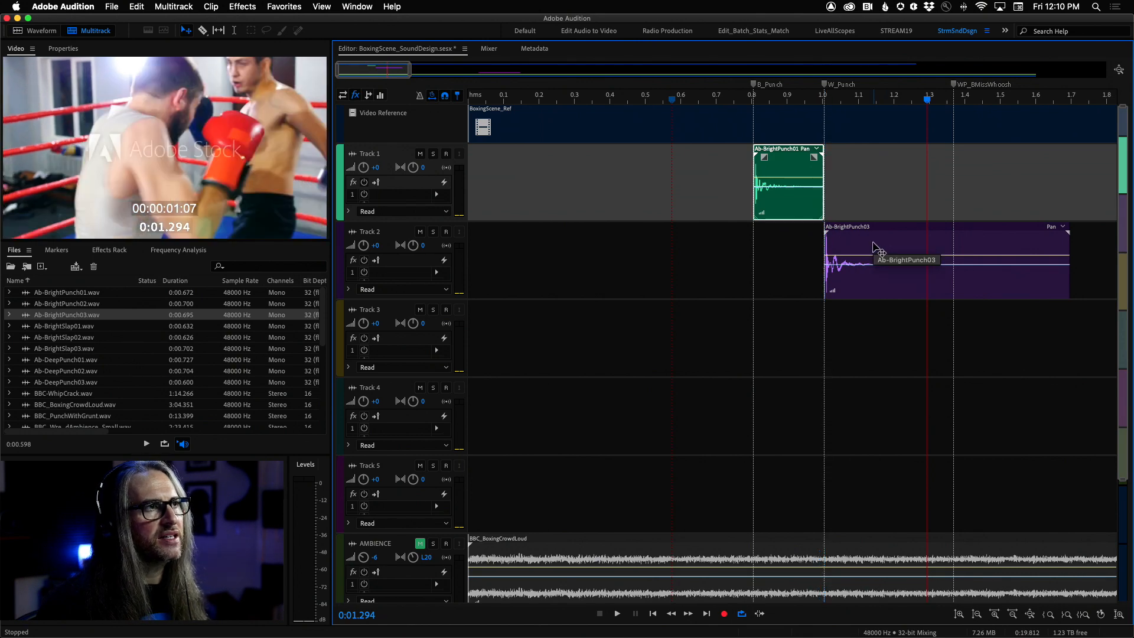
pyautogui.moveTo(874, 243)
pyautogui.mouseDown()
pyautogui.moveTo(872, 210)
pyautogui.moveTo(880, 219)
pyautogui.mouseUp()
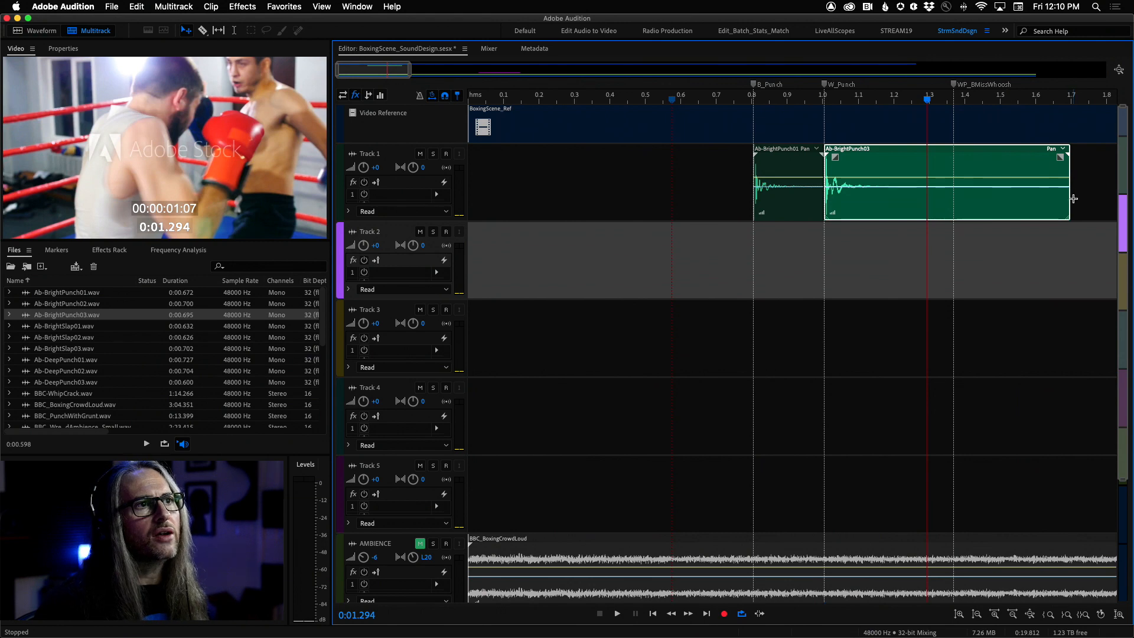
pyautogui.moveTo(1068, 197); pyautogui.dragTo(952, 197)
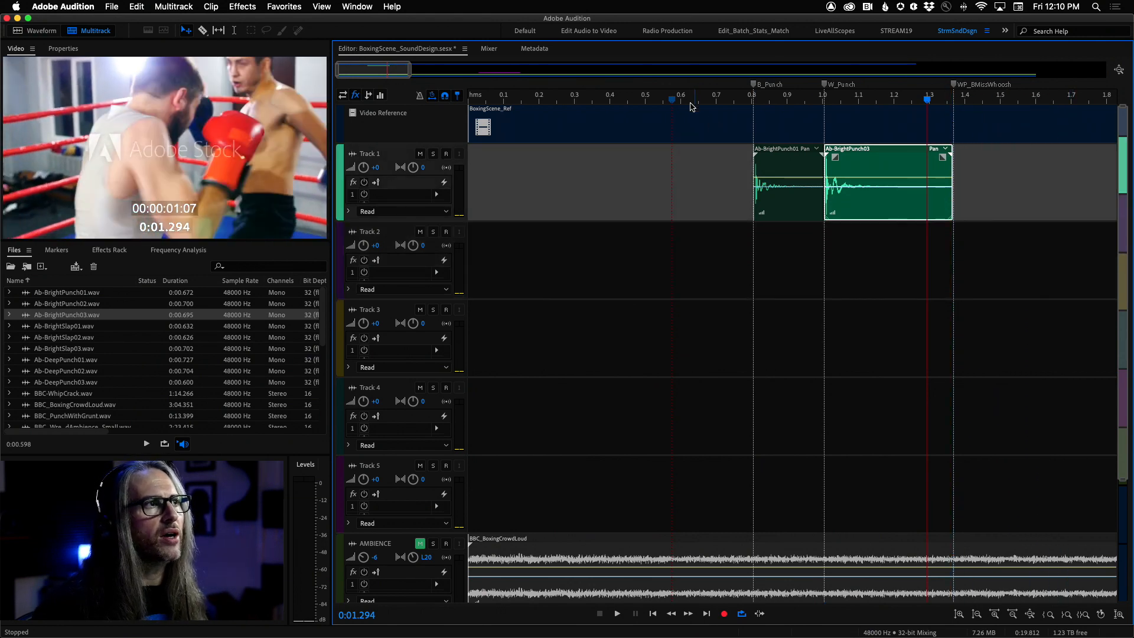
# Play back and shuttle through the two trimmed punches to check their sync with the video
pyautogui.click(704, 98)
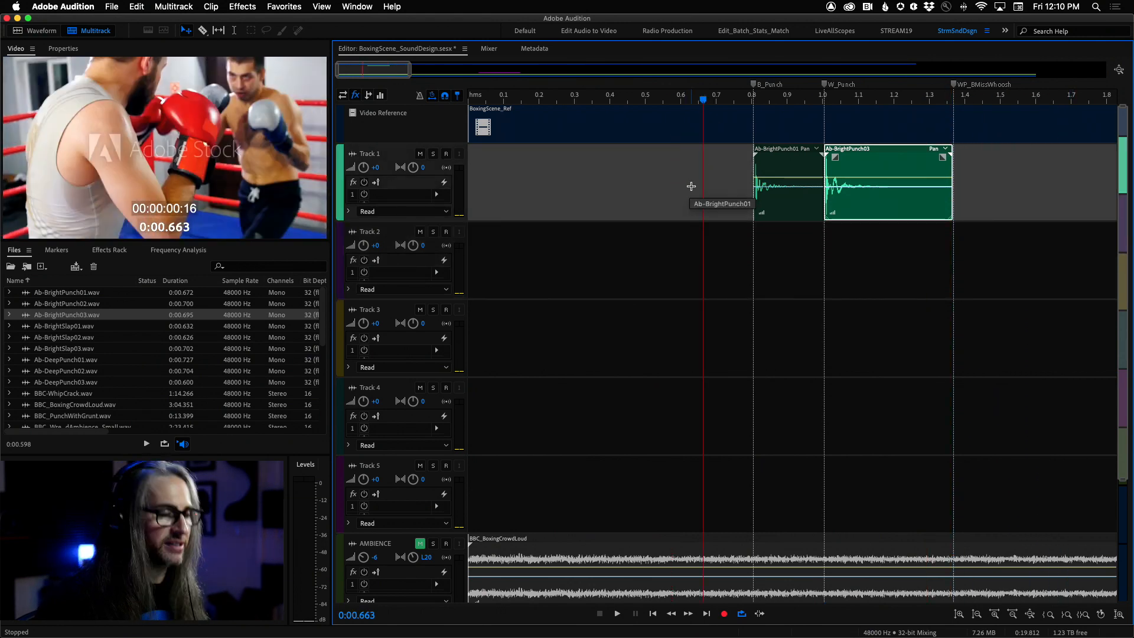
pyautogui.press('space')
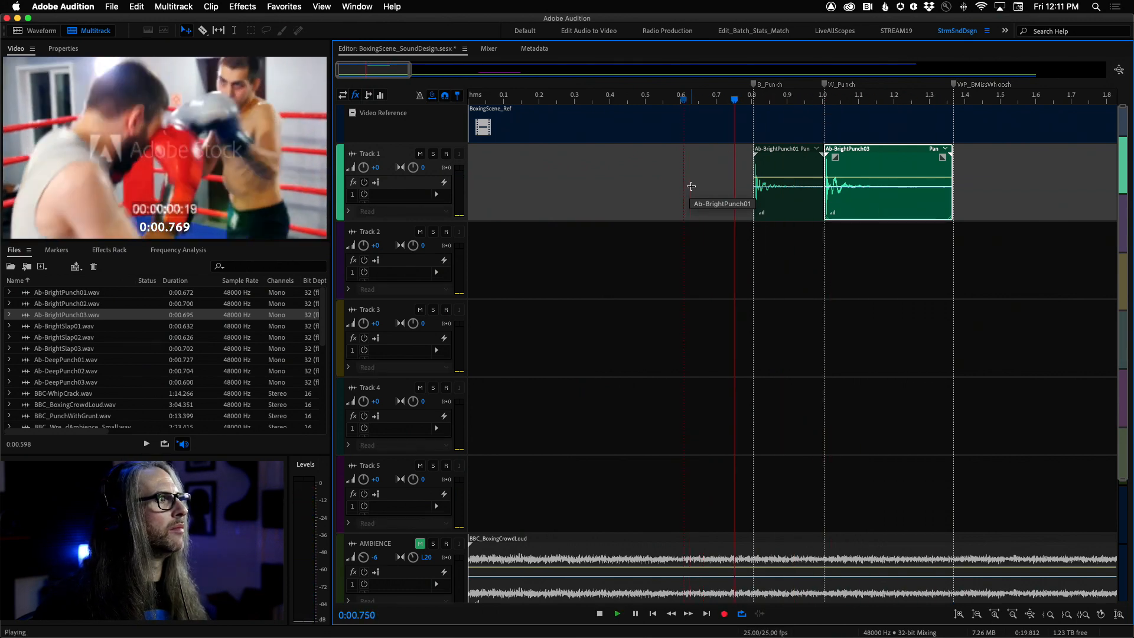
pyautogui.press('space')
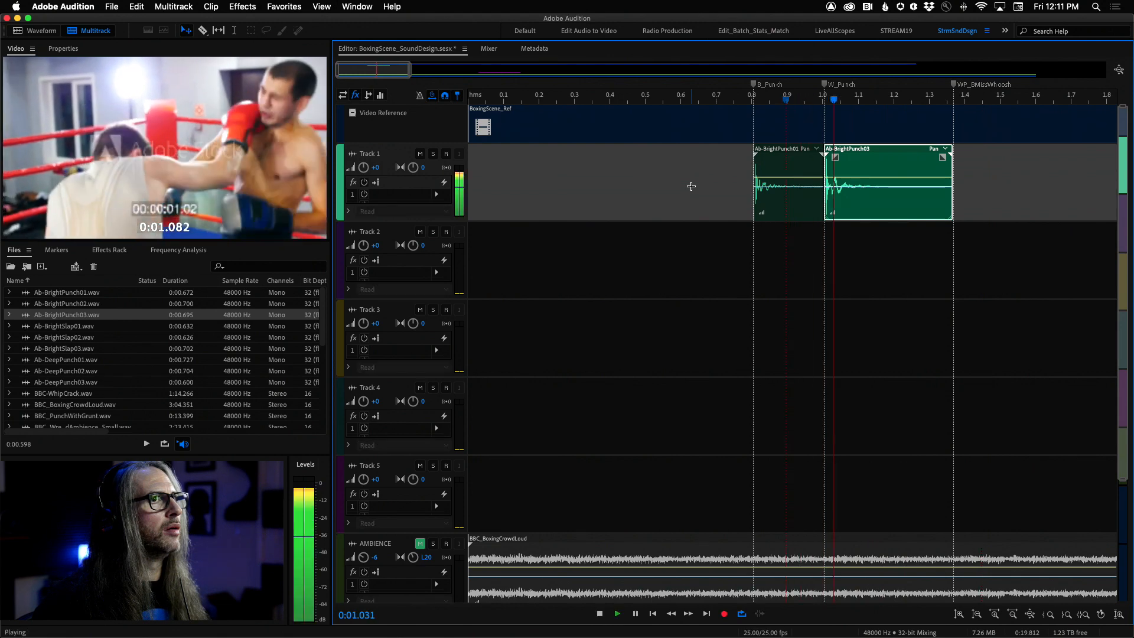
pyautogui.press('space')
pyautogui.press('space')
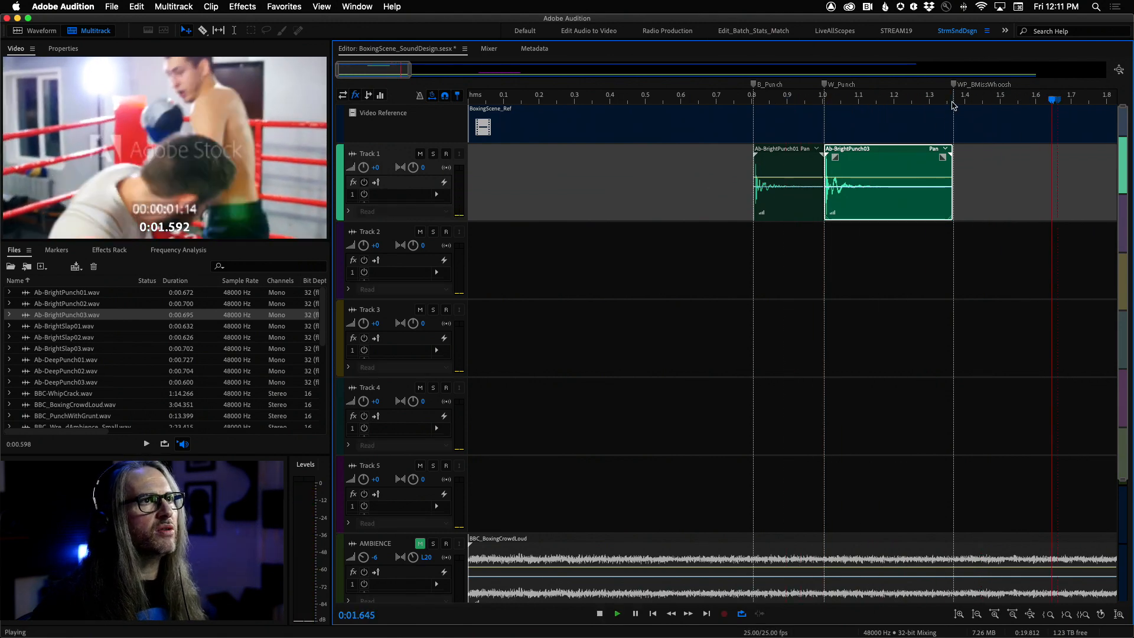
pyautogui.press('space')
pyautogui.press('l')
pyautogui.press('j')
pyautogui.press('k')
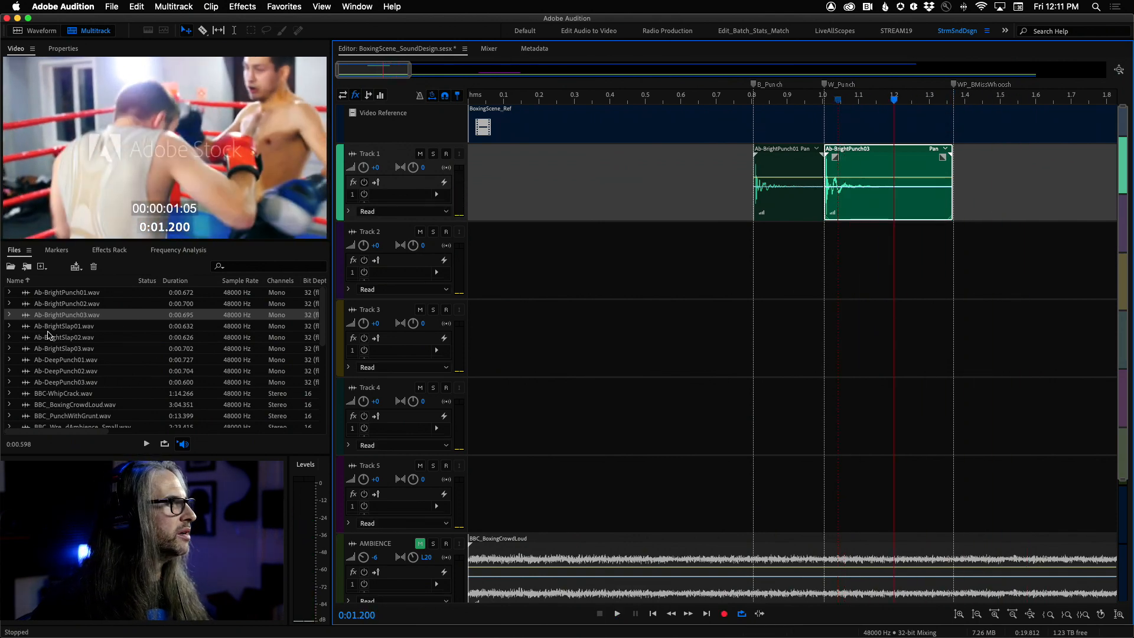
pyautogui.press('space')
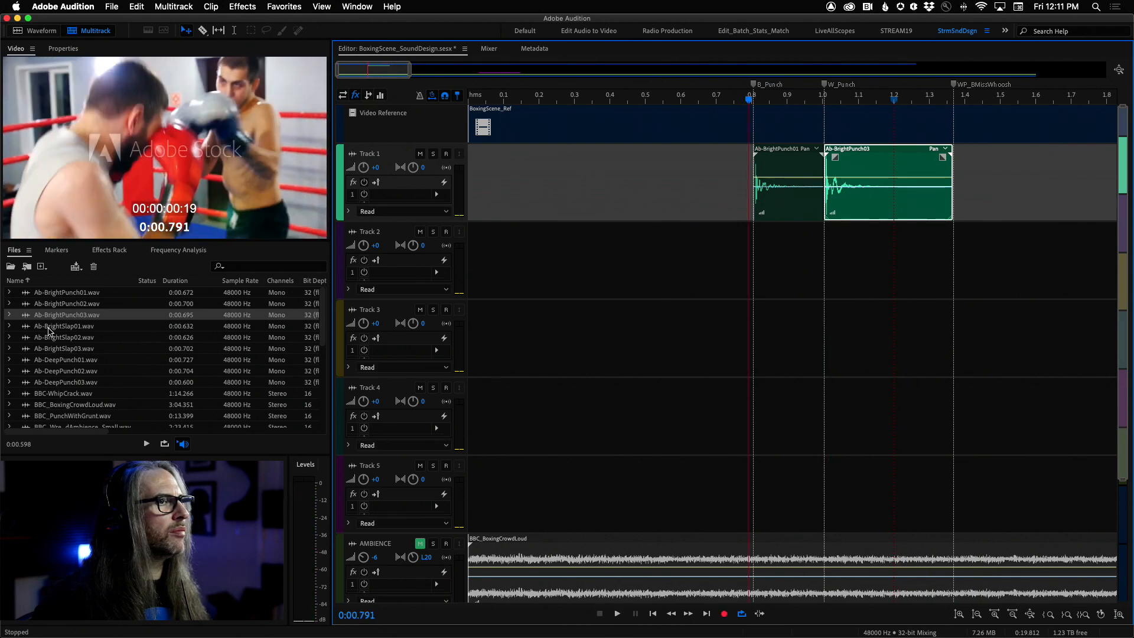
# Play the two punches against the video and audition the Ab-BrightSlap recordings for the next hit
pyautogui.press('space')
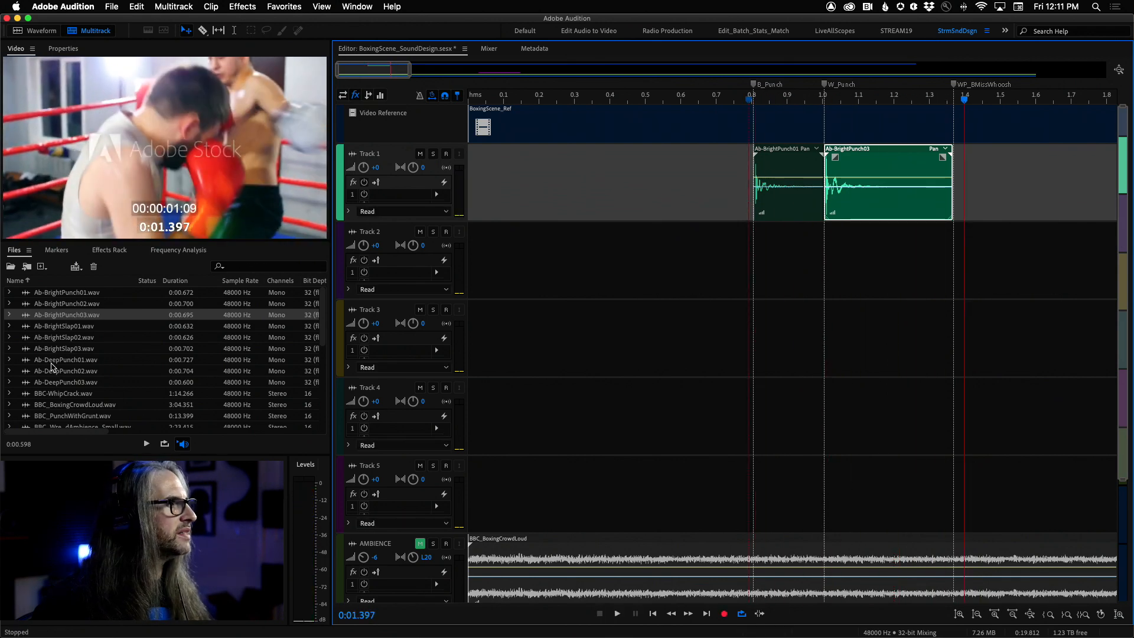
pyautogui.click(69, 349)
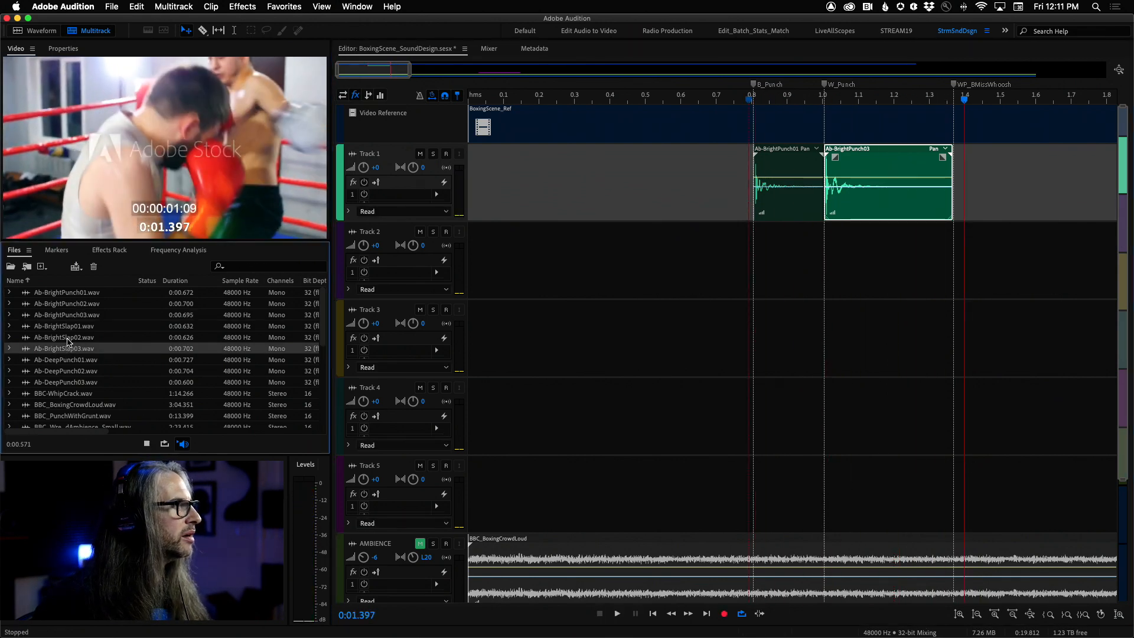
pyautogui.click(68, 339)
pyautogui.click(62, 326)
pyautogui.click(59, 337)
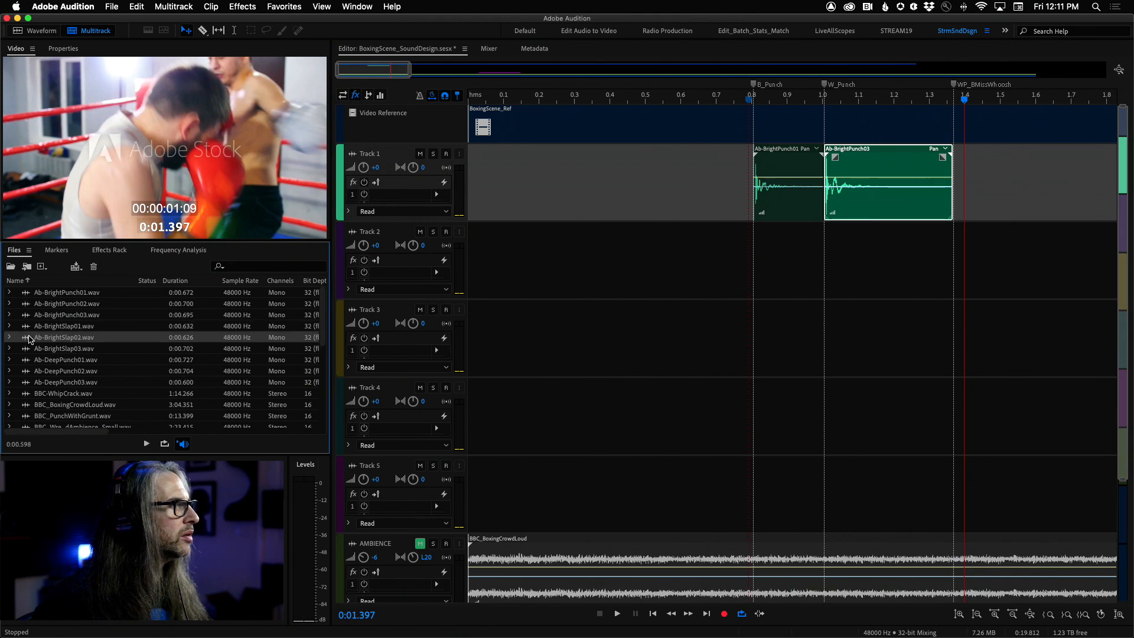
pyautogui.click(30, 328)
pyautogui.click(29, 339)
# Place Ab-BrightSlap02.wav on Track 1 at the WP_BMissWhoosh marker and trim its end to about 1.8 s
pyautogui.moveTo(33, 339); pyautogui.dragTo(954, 216)
pyautogui.press('-')
pyautogui.press('-')
pyautogui.press('-')
pyautogui.press('-')
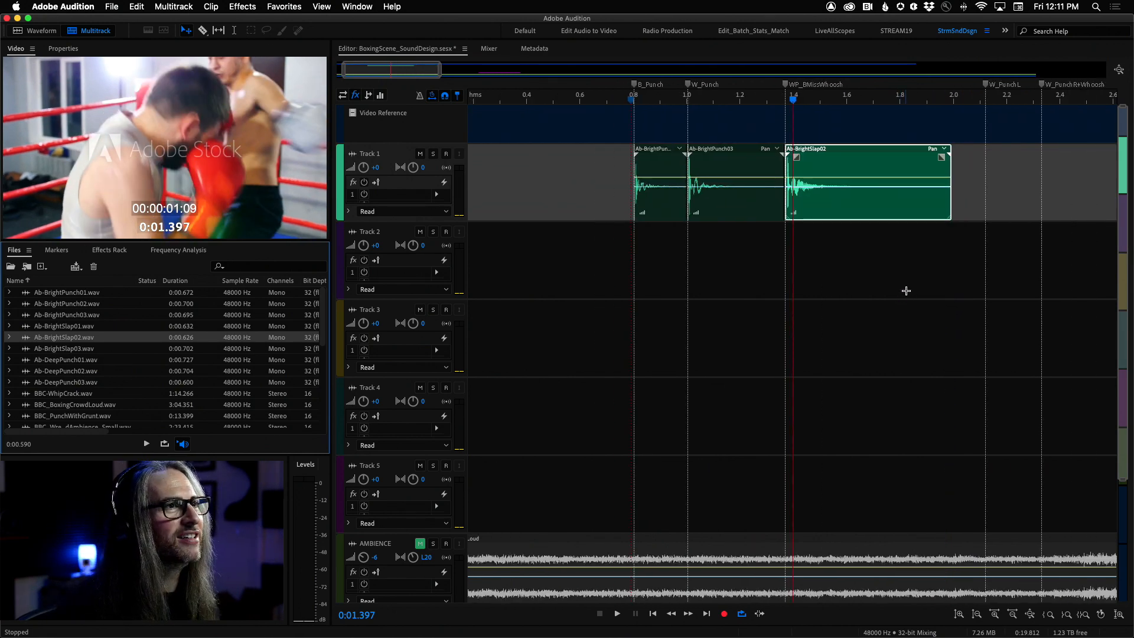
pyautogui.moveTo(942, 210); pyautogui.dragTo(887, 199)
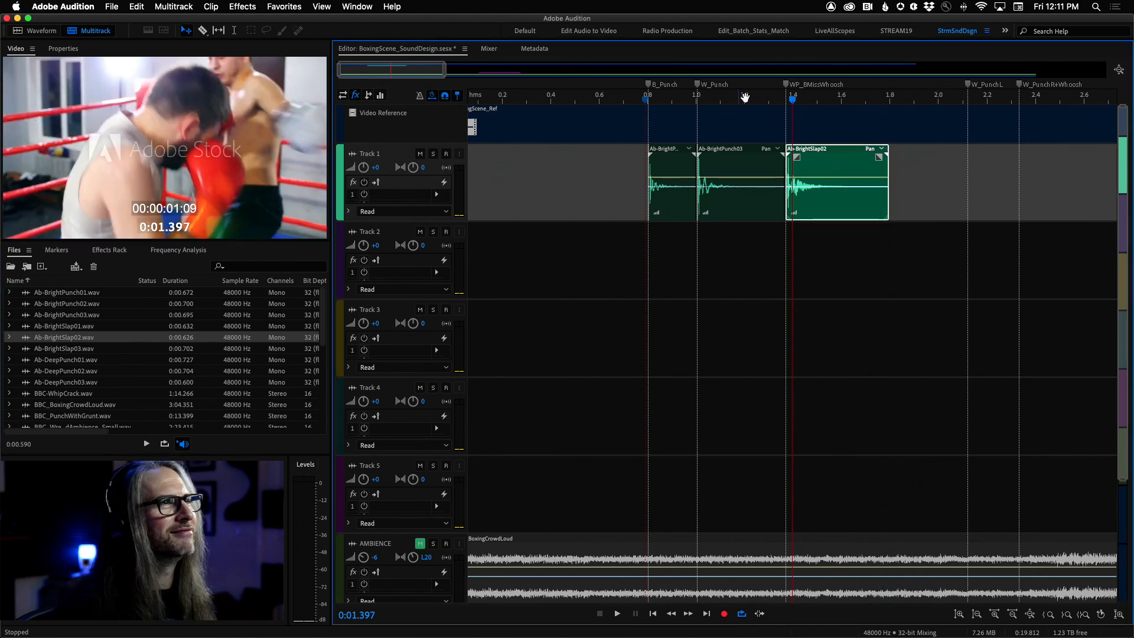
# Play the session from about 1.2 s to check the slap's sync with the video
pyautogui.click(753, 101)
pyautogui.press('space')
pyautogui.press('space')
pyautogui.click(749, 101)
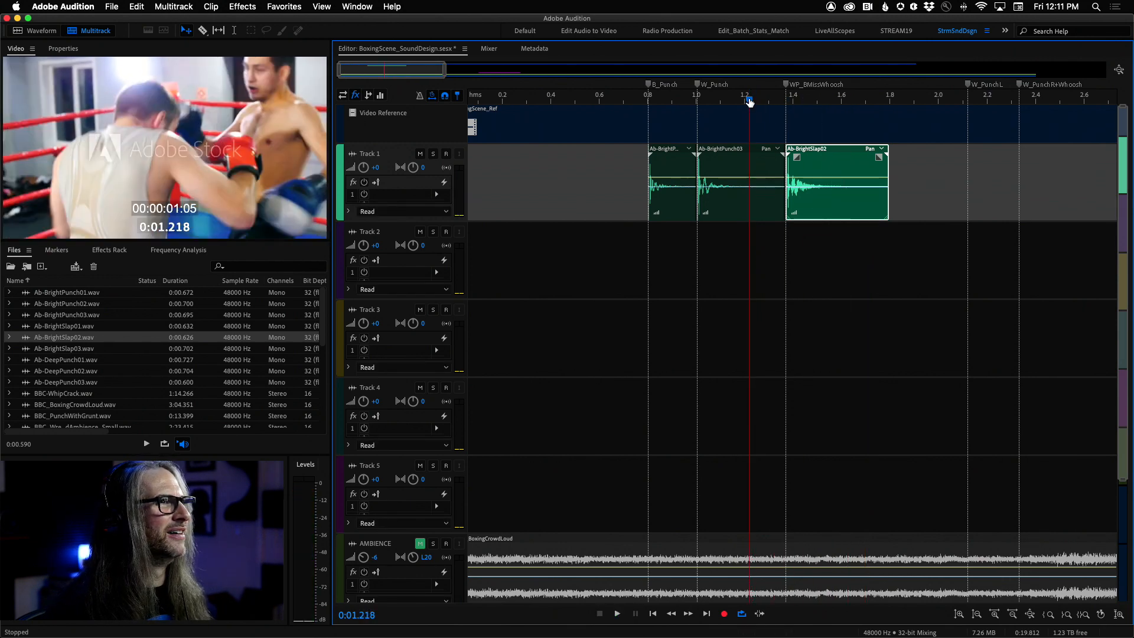
pyautogui.press('space')
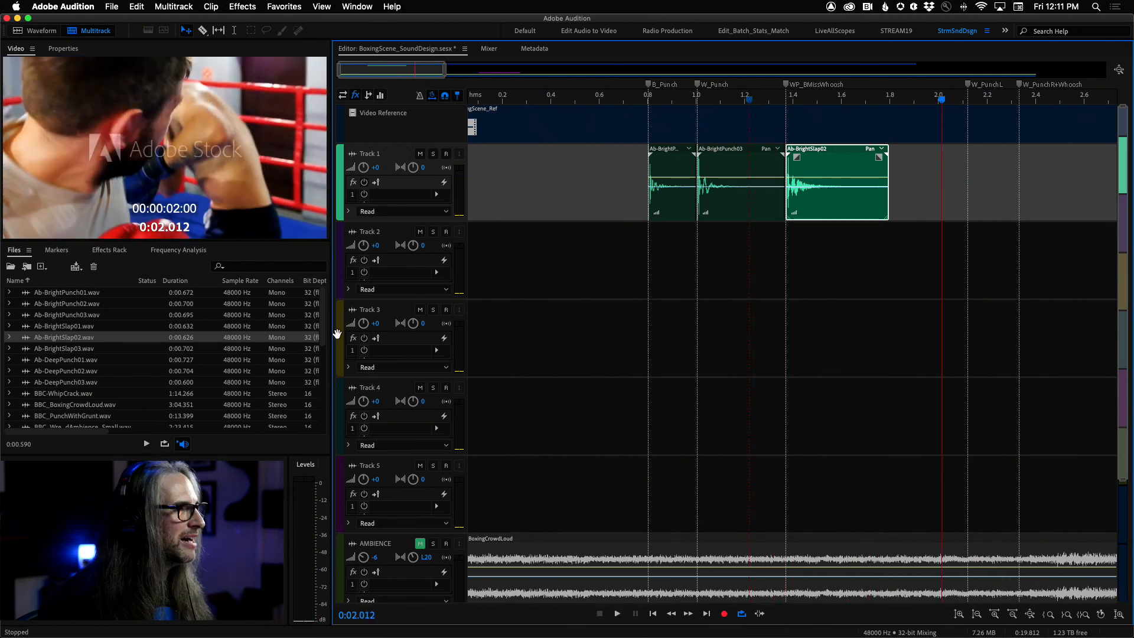
# Open BBC-WhipCrack.wav in the waveform editor and audition cracks through roughly its first 18 seconds
pyautogui.scroll(-5, 30, 355)
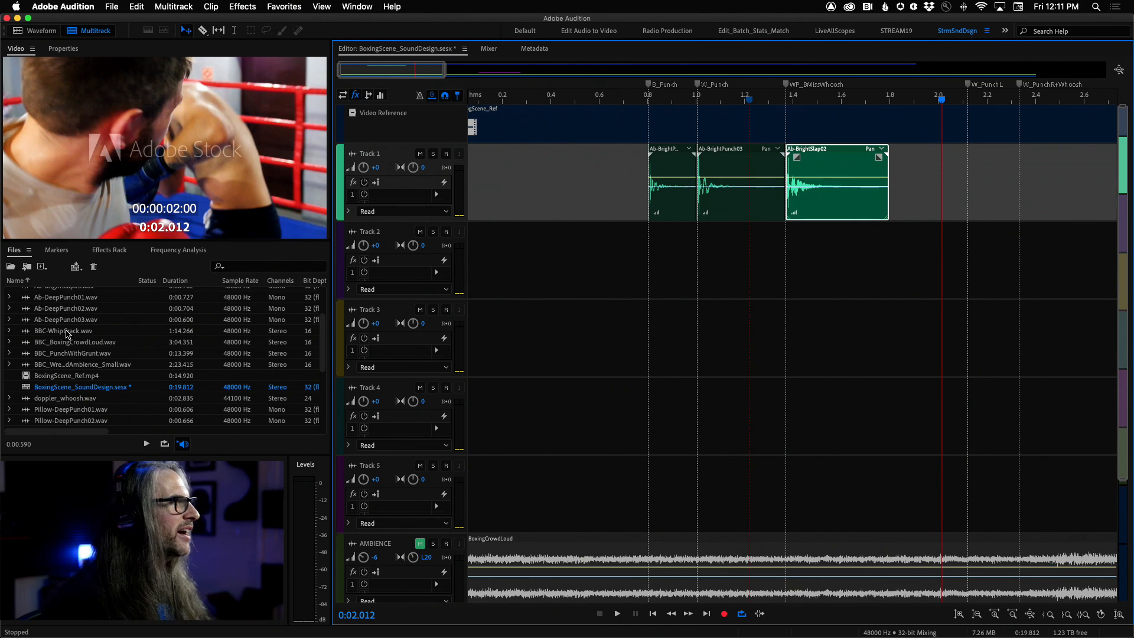
pyautogui.doubleClick(67, 331)
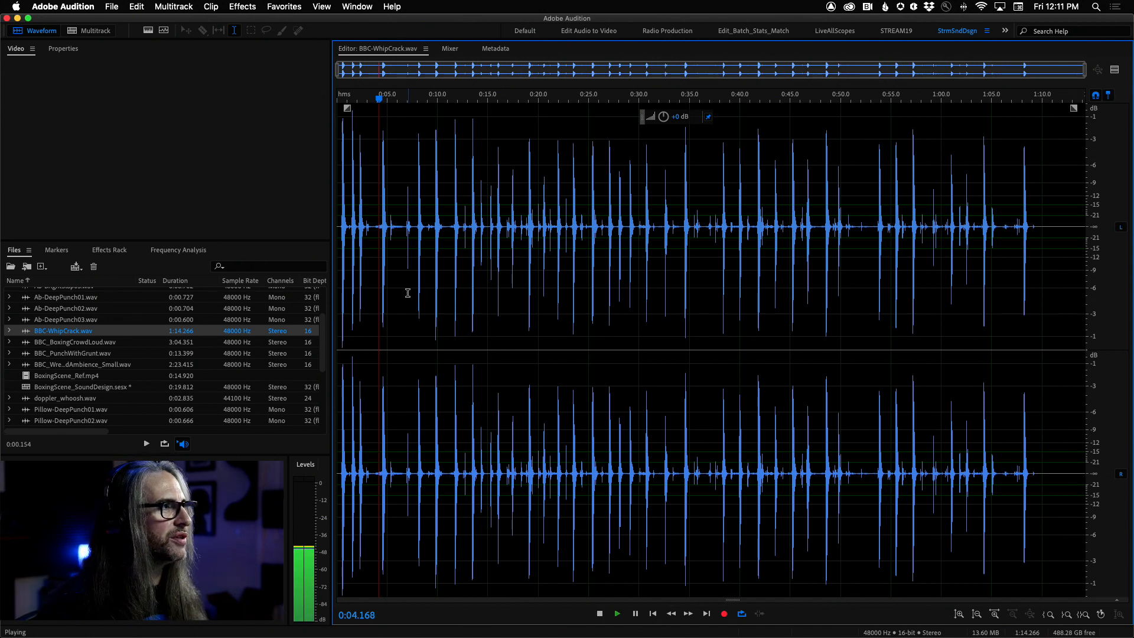
pyautogui.click(419, 253)
pyautogui.click(433, 257)
pyautogui.press('space')
pyautogui.click(452, 260)
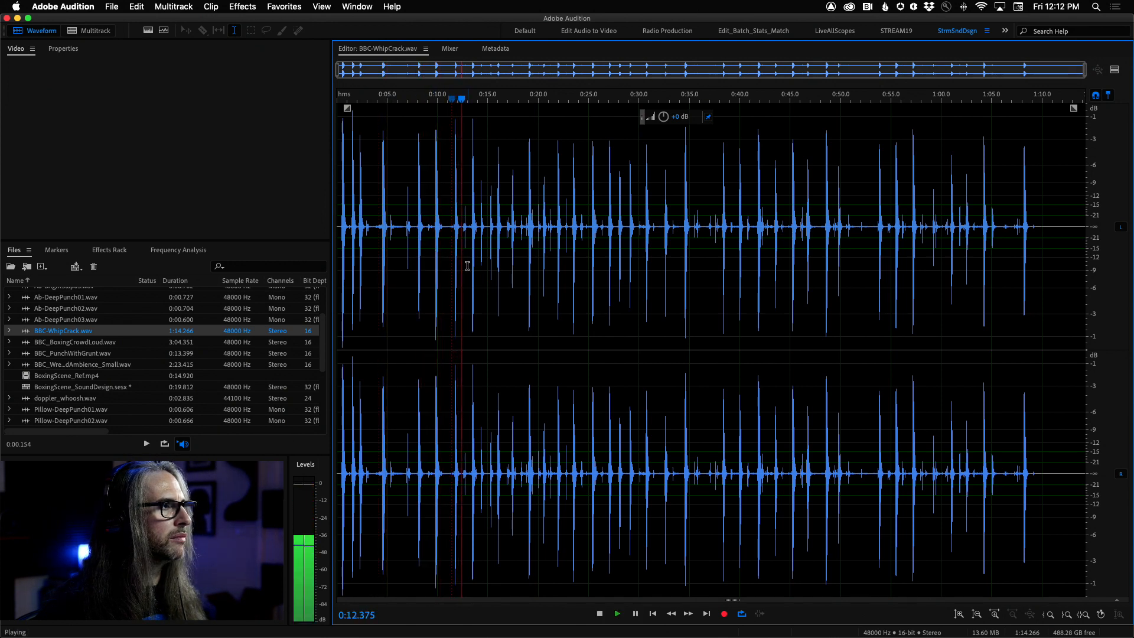
pyautogui.press('space')
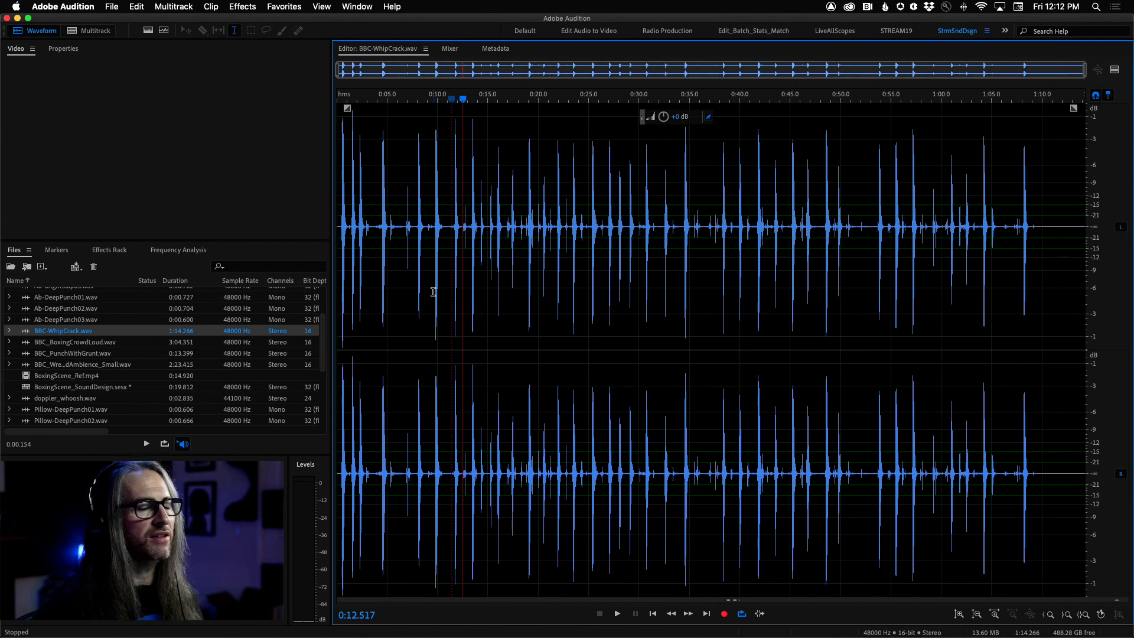
pyautogui.press('space')
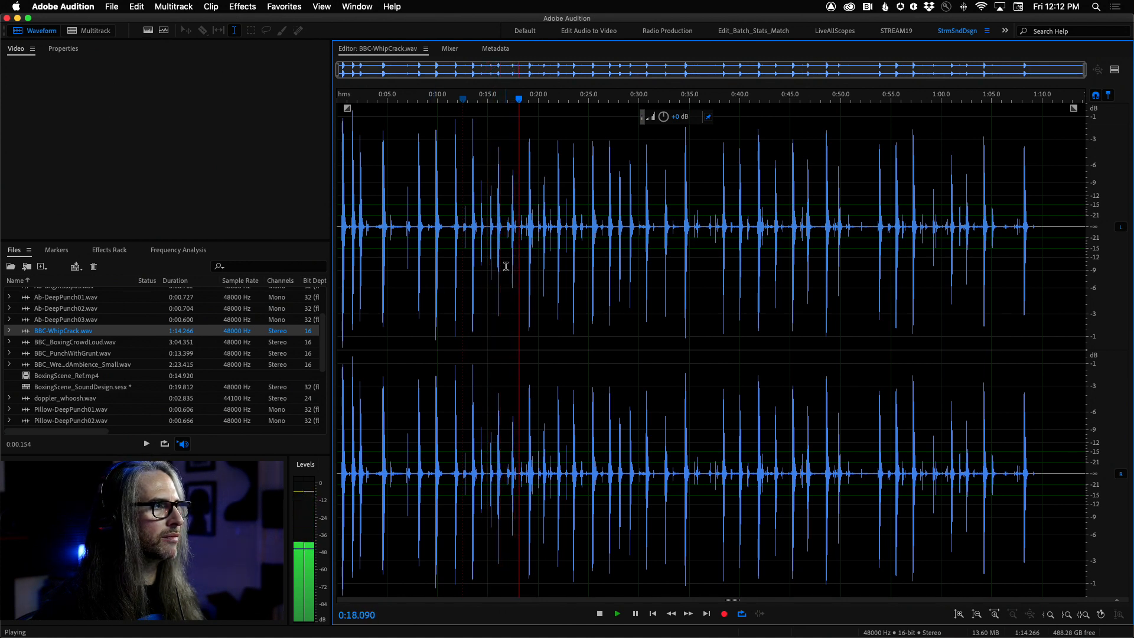
pyautogui.click(510, 247)
pyautogui.press('space')
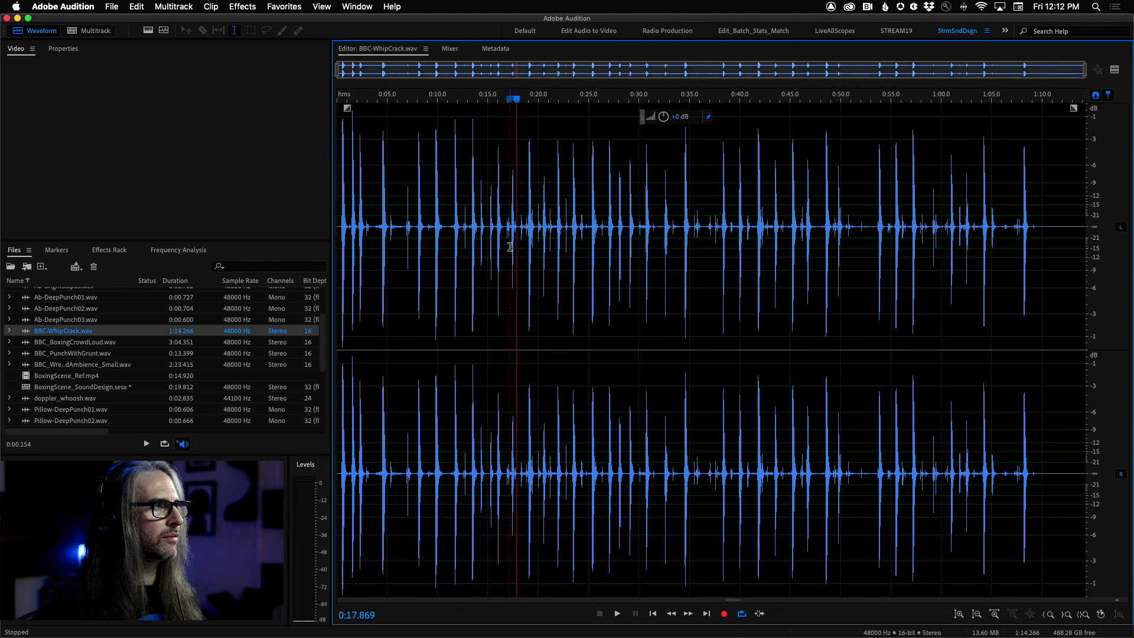
pyautogui.press('space')
pyautogui.press('space')
# Compare the individual whip cracks between about 0:17 and 0:22 by ear, replaying the one near 0:17.4
pyautogui.scroll(6, 510, 247)
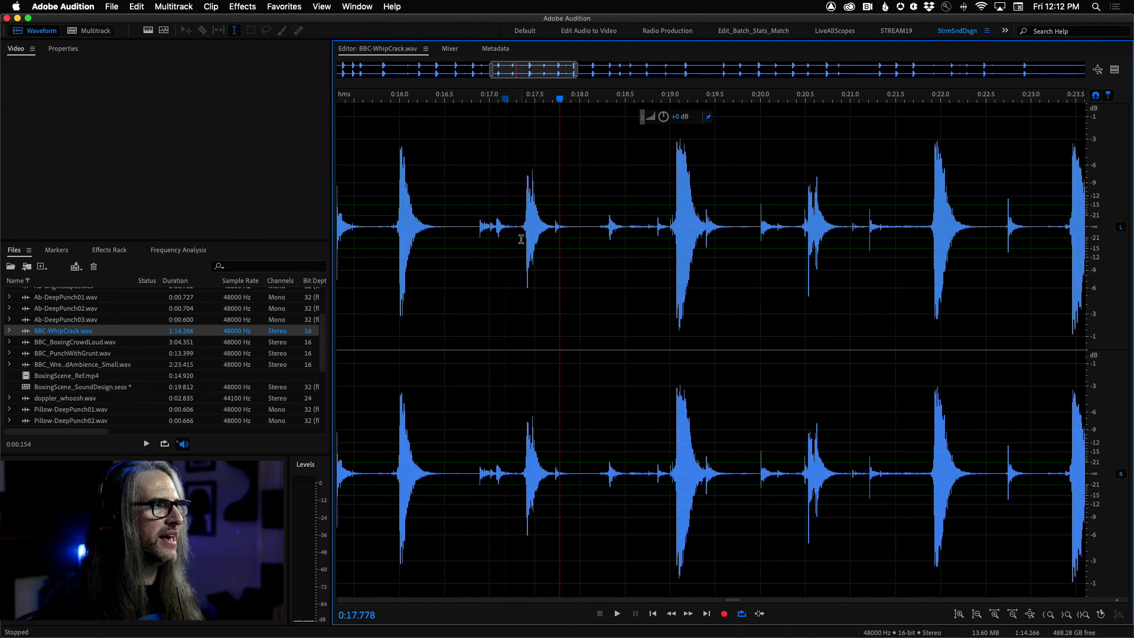
pyautogui.press('space')
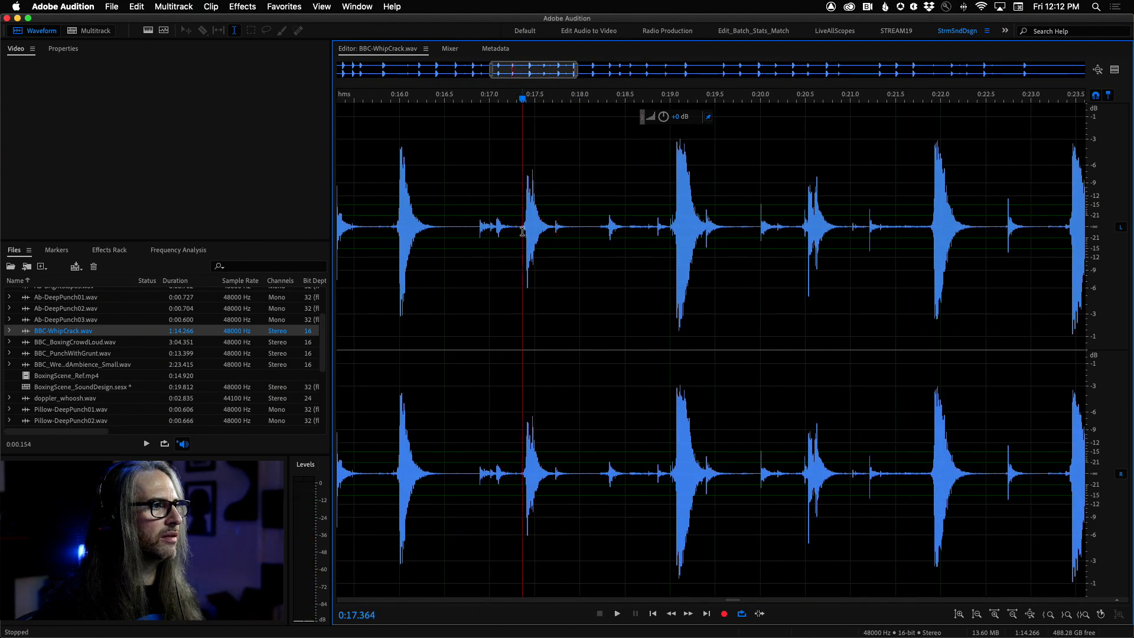
pyautogui.press('space')
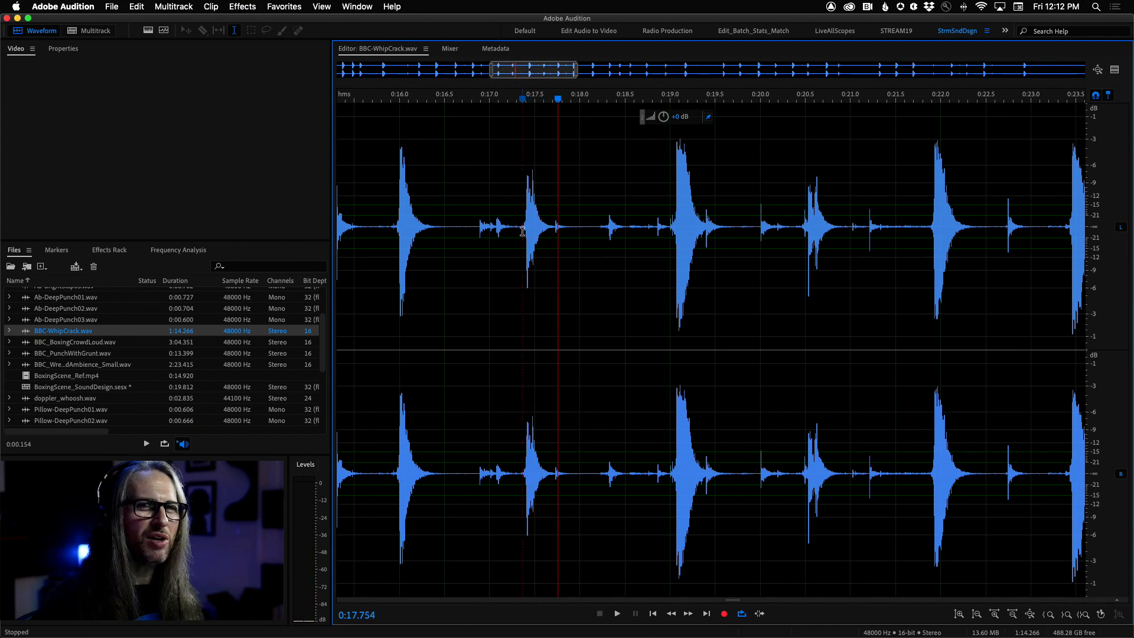
pyautogui.press('space')
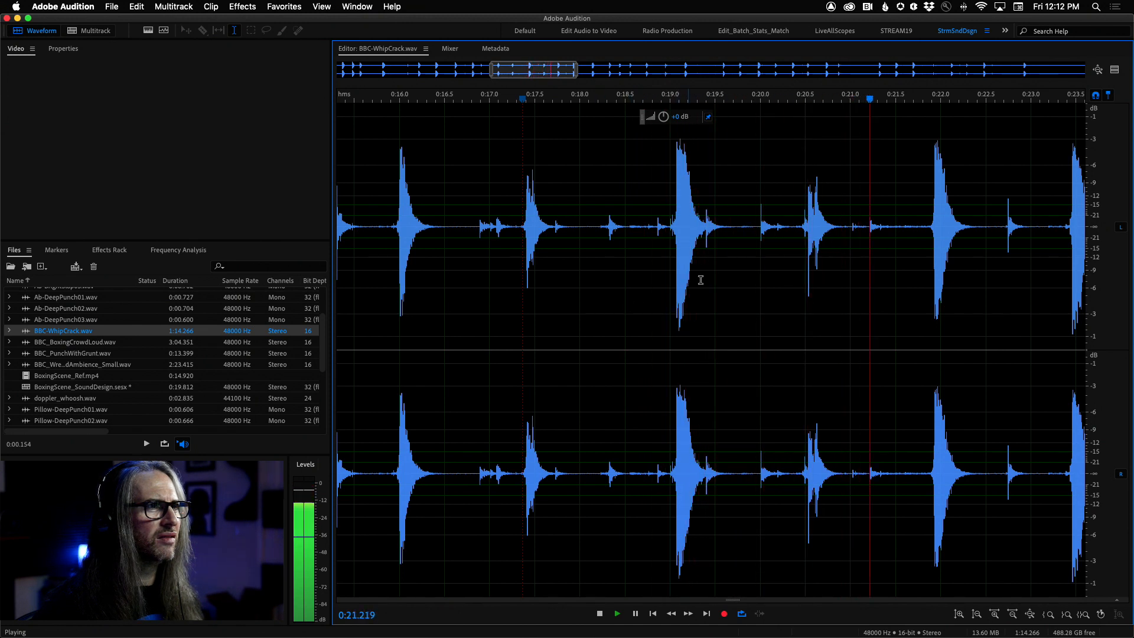
pyautogui.press('space')
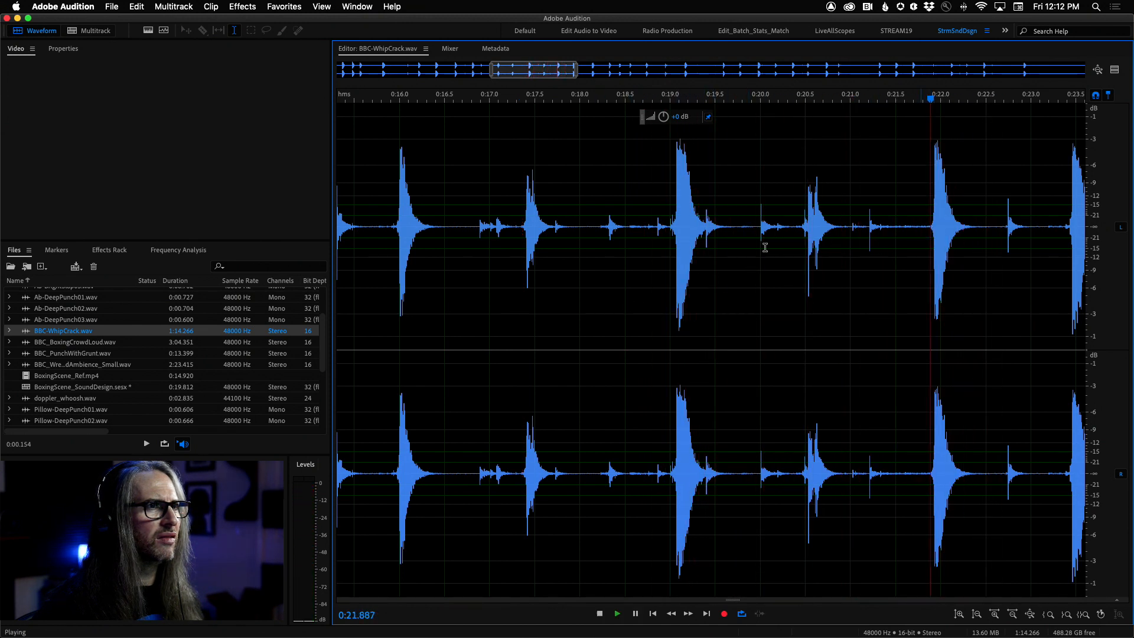
pyautogui.press('space')
pyautogui.click(674, 246)
pyautogui.press('space')
pyautogui.press('space')
pyautogui.click(524, 245)
pyautogui.press('space')
pyautogui.press('space')
pyautogui.press('space')
pyautogui.press('space')
pyautogui.press('space')
pyautogui.press('space')
# Copy the whip crack starting at 0:17.350, about 0.84 s long, to a new file
pyautogui.moveTo(522, 244); pyautogui.dragTo(597, 253)
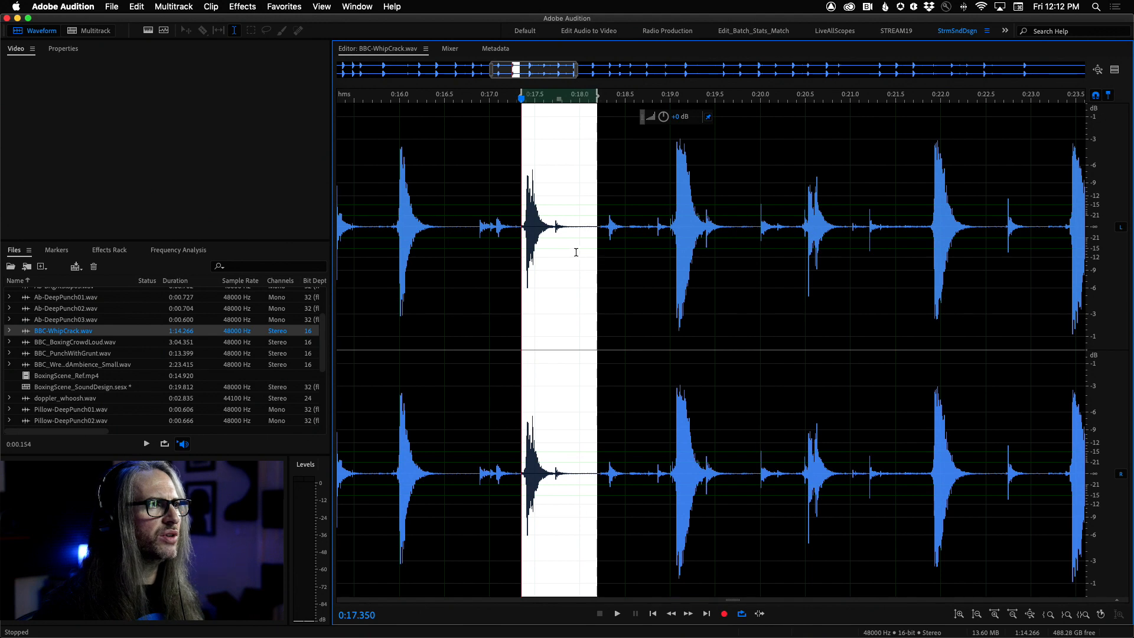
pyautogui.rightClick(565, 255)
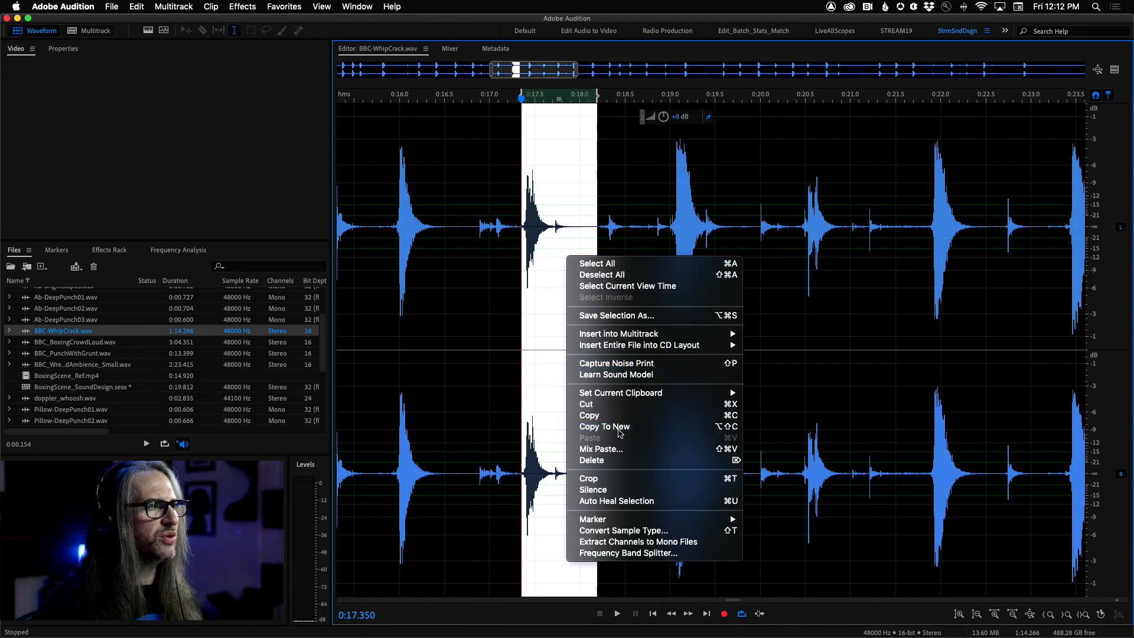
pyautogui.click(619, 428)
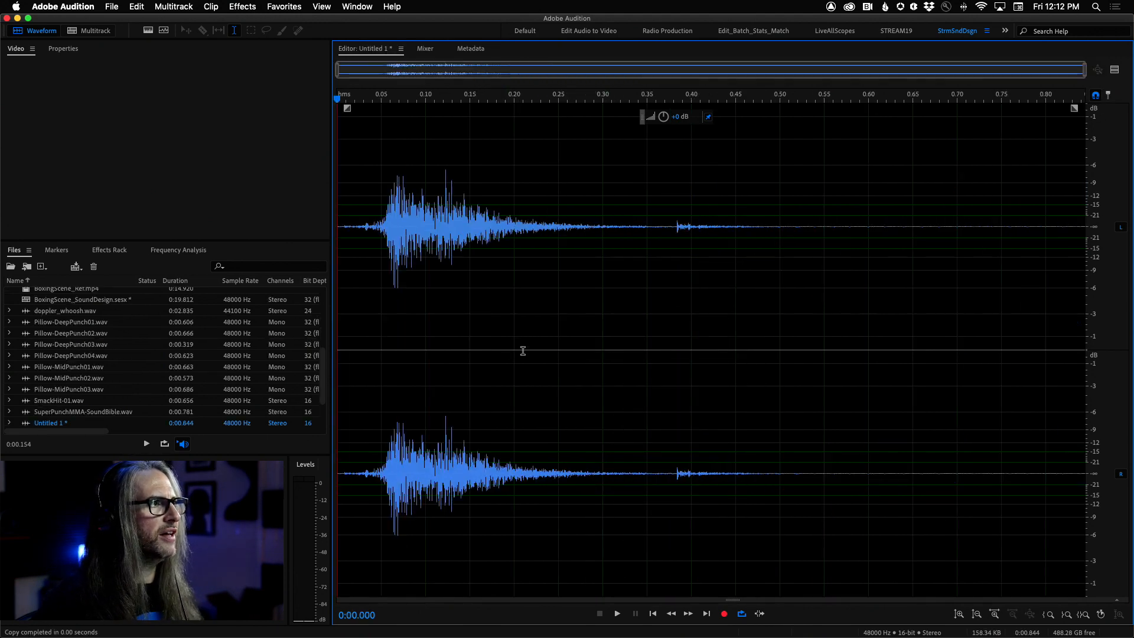
# Listen to the start of the copied crack and delete about 0.04 s of lead-in before it
pyautogui.click(362, 225)
pyautogui.click(371, 225)
pyautogui.click(365, 225)
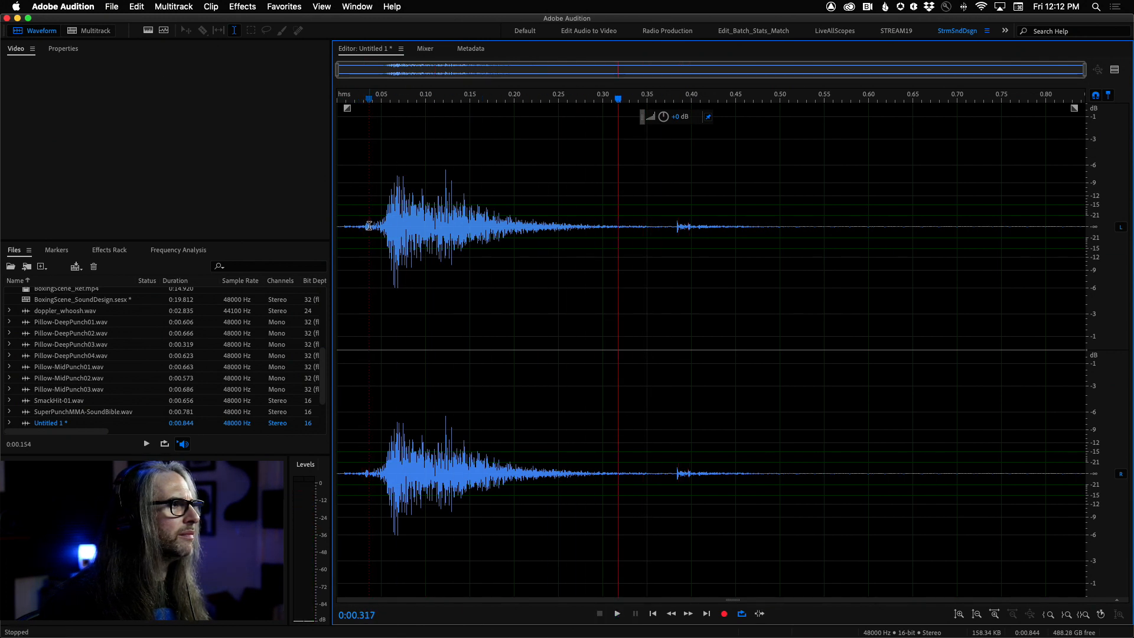
pyautogui.moveTo(369, 225); pyautogui.dragTo(232, 227)
pyautogui.press('Delete')
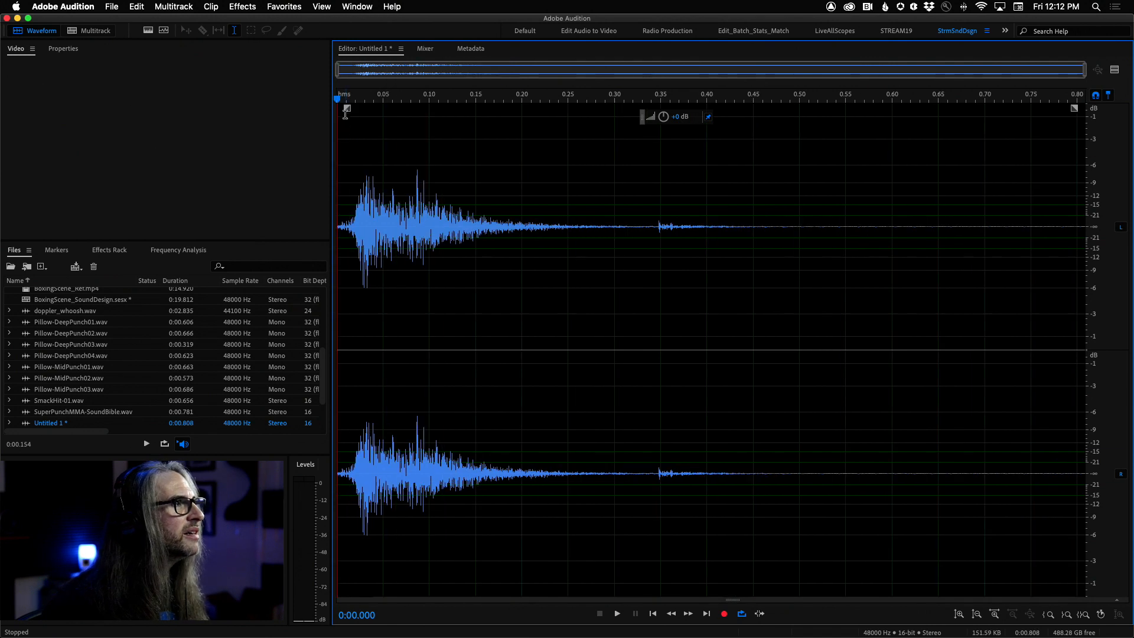
# Add a short fade-in and a short fade-out to the new whip crack file and play it
pyautogui.moveTo(347, 108)
pyautogui.mouseDown()
pyautogui.moveTo(366, 139)
pyautogui.moveTo(408, 159)
pyautogui.moveTo(451, 140)
pyautogui.moveTo(544, 236)
pyautogui.moveTo(452, 104)
pyautogui.moveTo(440, 295)
pyautogui.moveTo(423, 228)
pyautogui.moveTo(352, 154)
pyautogui.moveTo(361, 168)
pyautogui.moveTo(344, 132)
pyautogui.moveTo(347, 118)
pyautogui.moveTo(358, 127)
pyautogui.mouseUp()
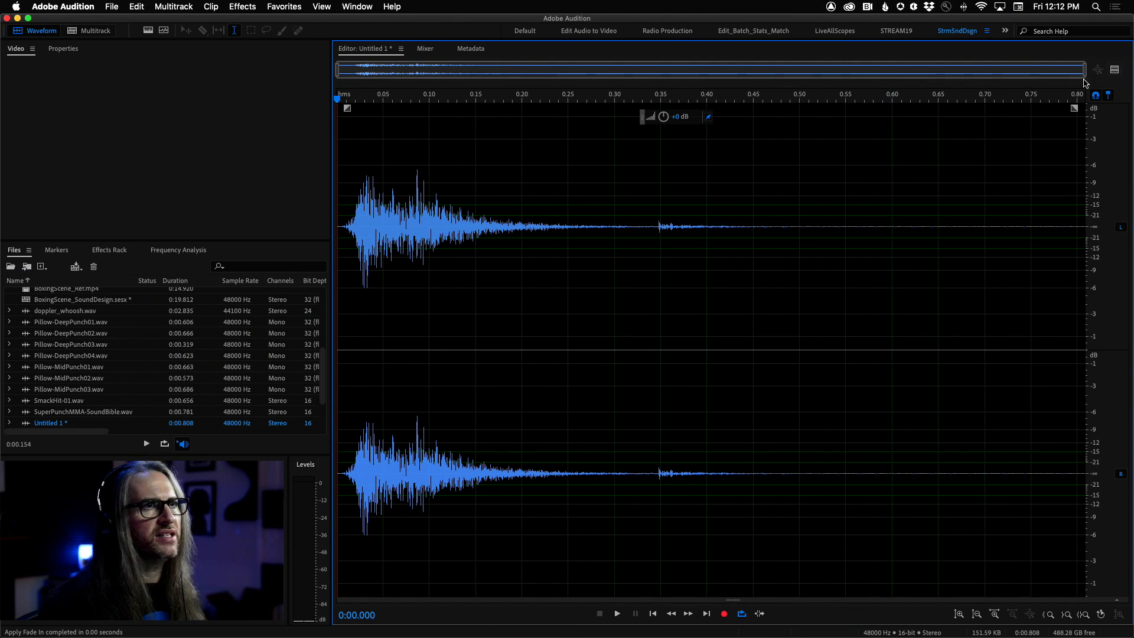
pyautogui.moveTo(1075, 108); pyautogui.dragTo(1038, 128)
pyautogui.press('space')
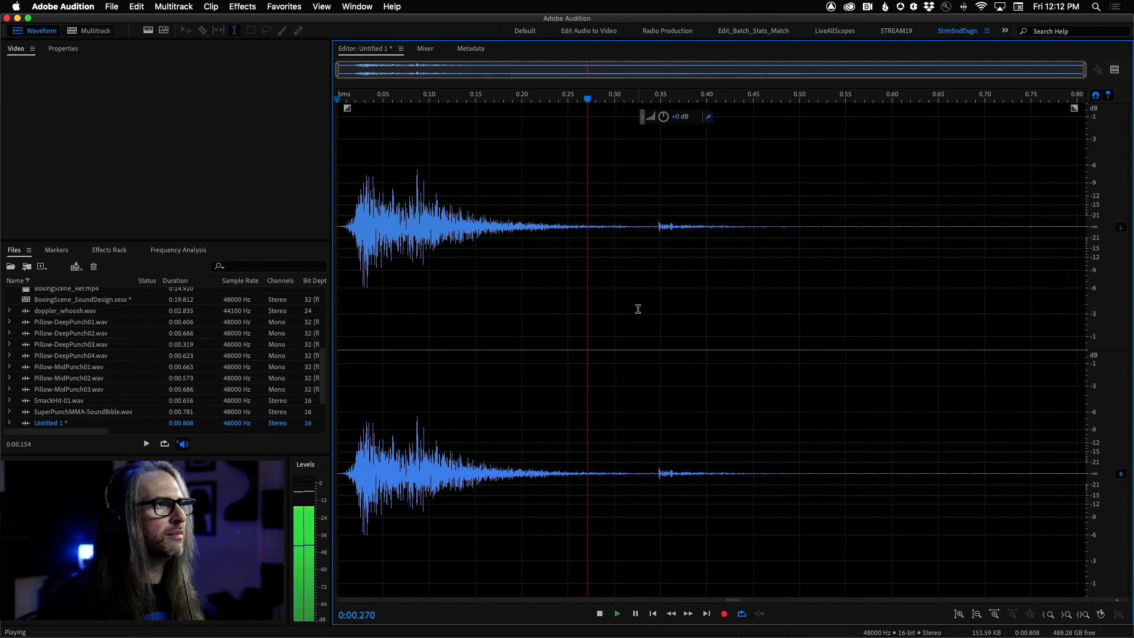
# Try a much longer fade-out over the crack's tail, listen to it, and undo it
pyautogui.moveTo(1074, 108); pyautogui.dragTo(548, 334)
pyautogui.press('space')
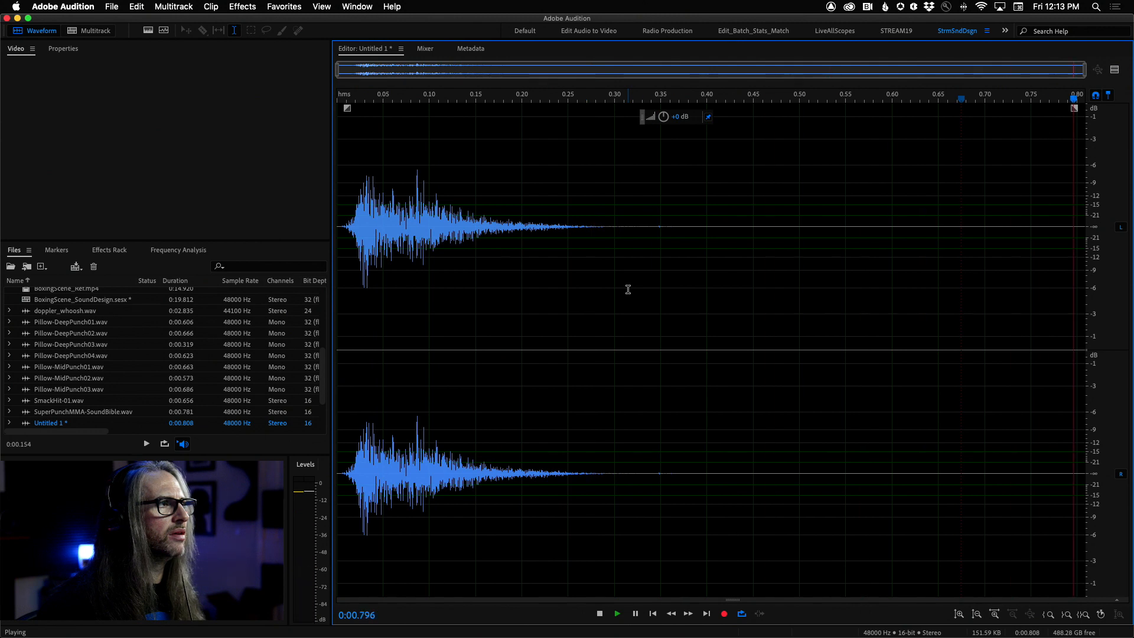
pyautogui.press('space')
pyautogui.press('super+z')
# Replay the whip crack, inspect its spectral frequency display, and return to the waveform alone
pyautogui.press('space')
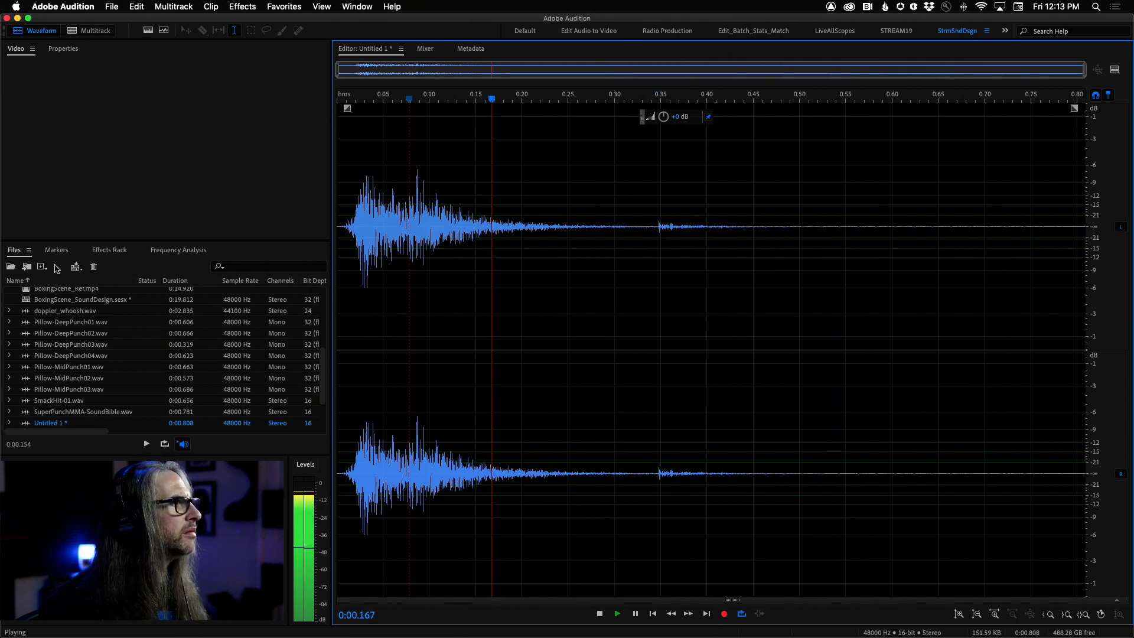
pyautogui.press('space')
pyautogui.hotkey('shift', 'd')
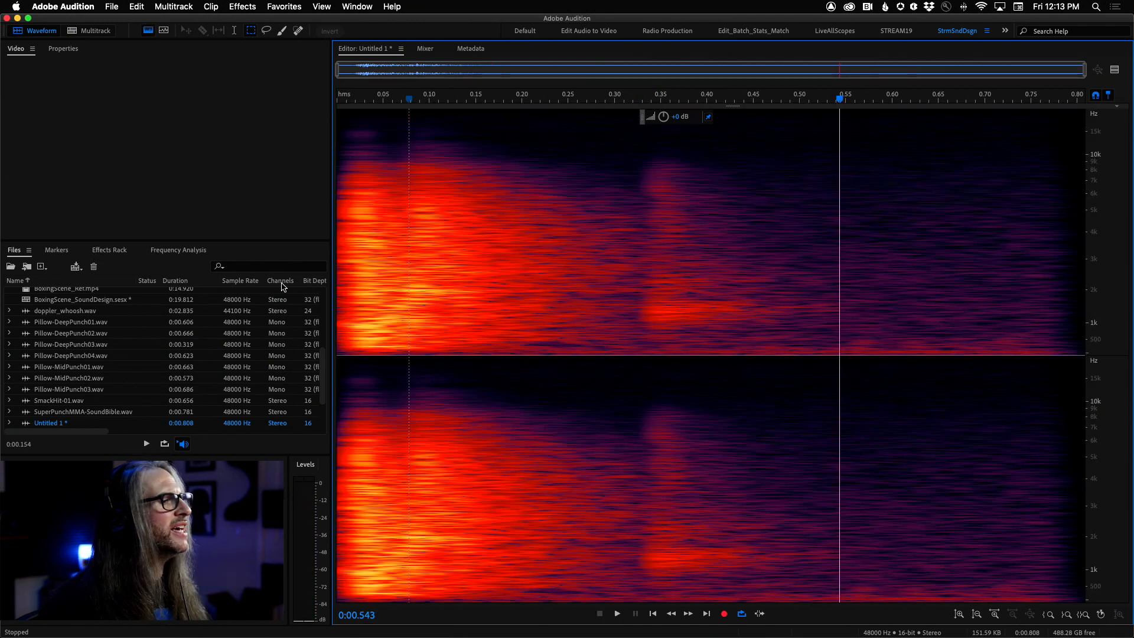
pyautogui.click(147, 31)
# Add the DeNoise effect in the first effects rack slot of the whip crack file with an amount of 52%
pyautogui.click(105, 253)
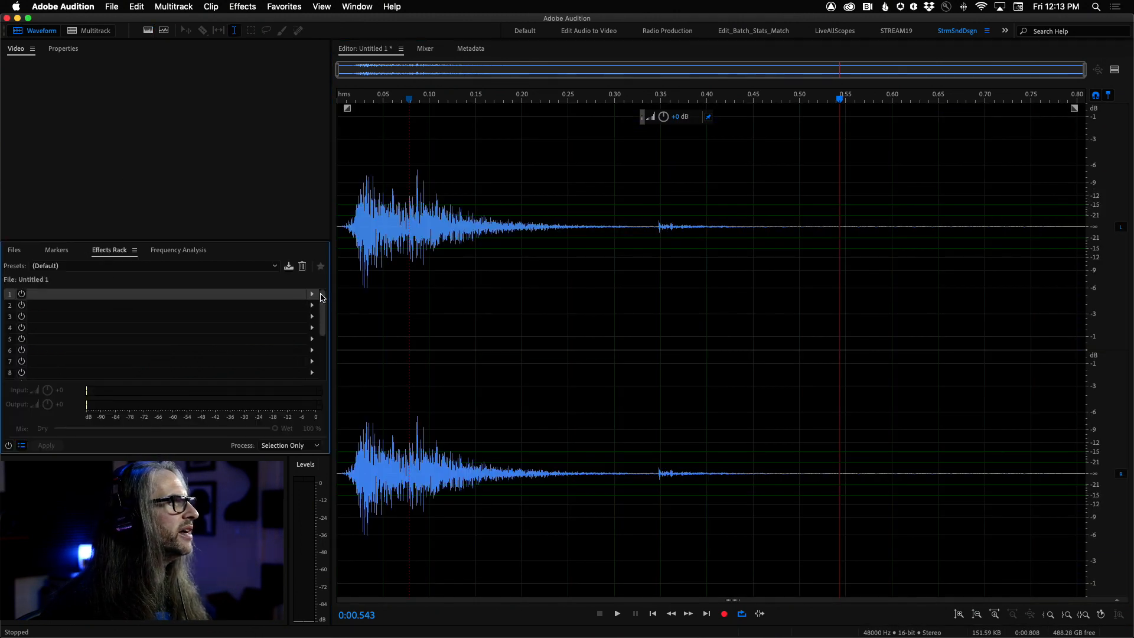
pyautogui.click(311, 295)
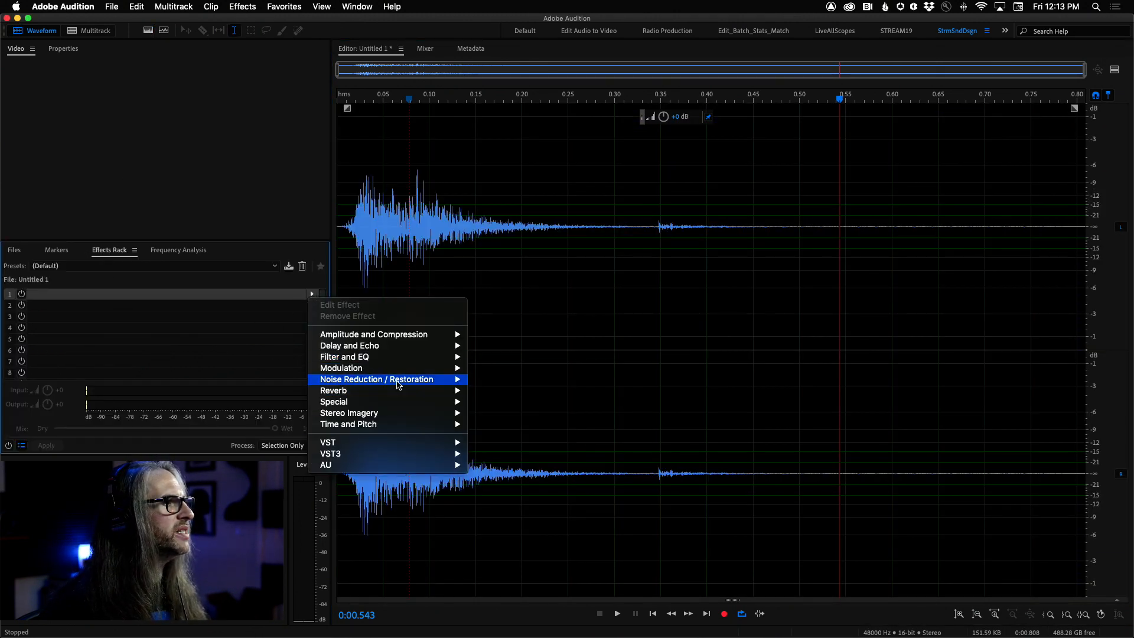
pyautogui.moveTo(401, 381)
pyautogui.click(566, 384)
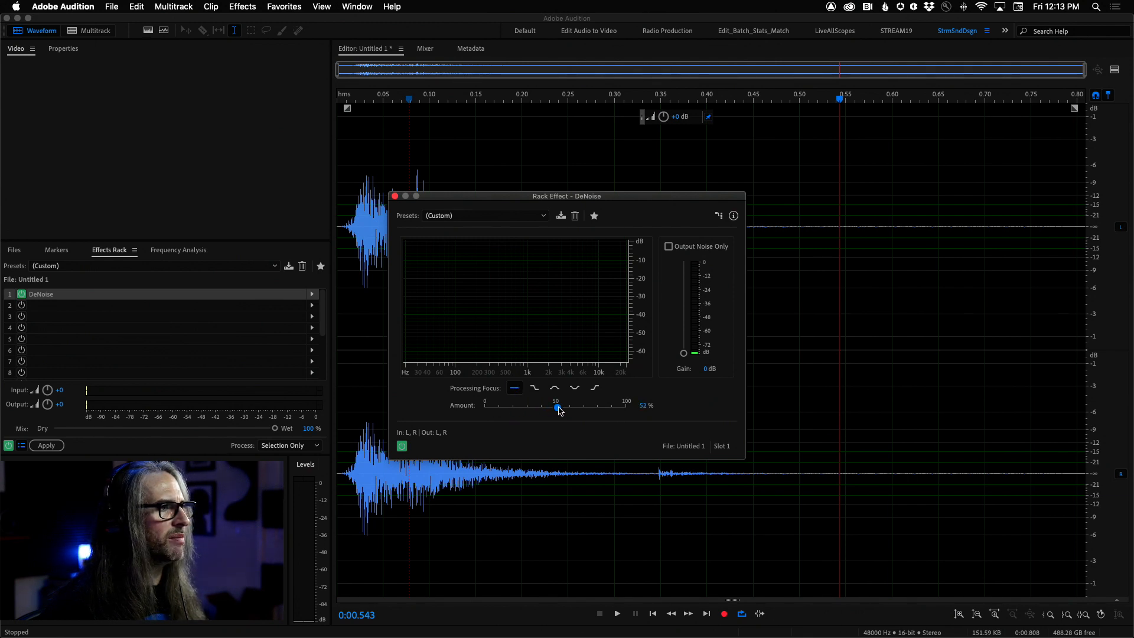
# Play the whip crack with DeNoise bypassed and re-enabled to compare the noise reduction
pyautogui.press('space')
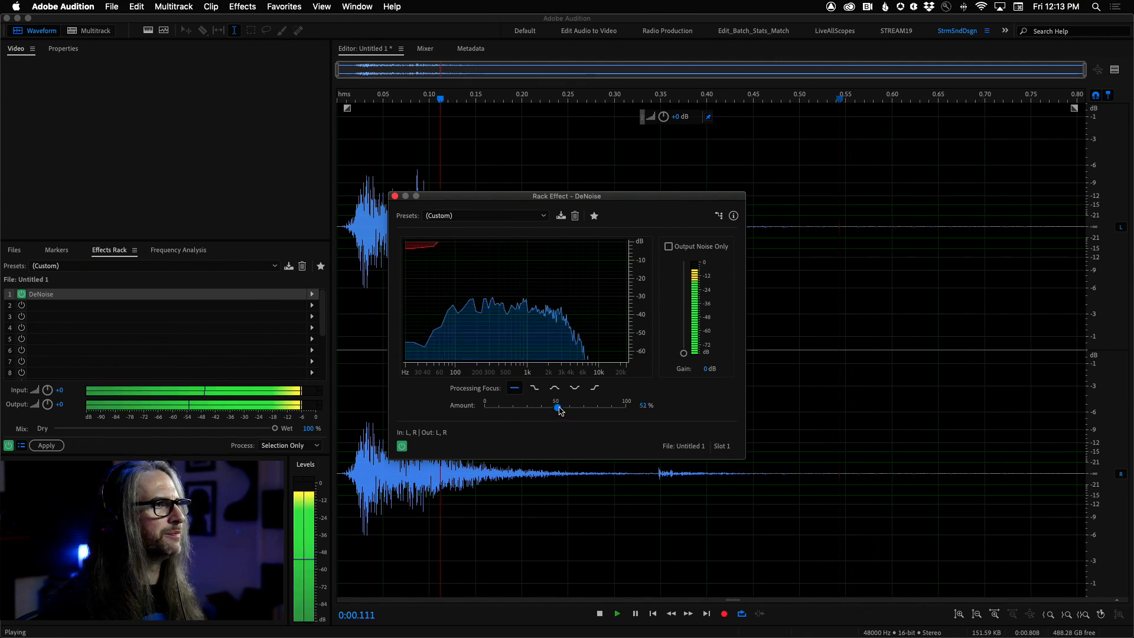
pyautogui.click(403, 446)
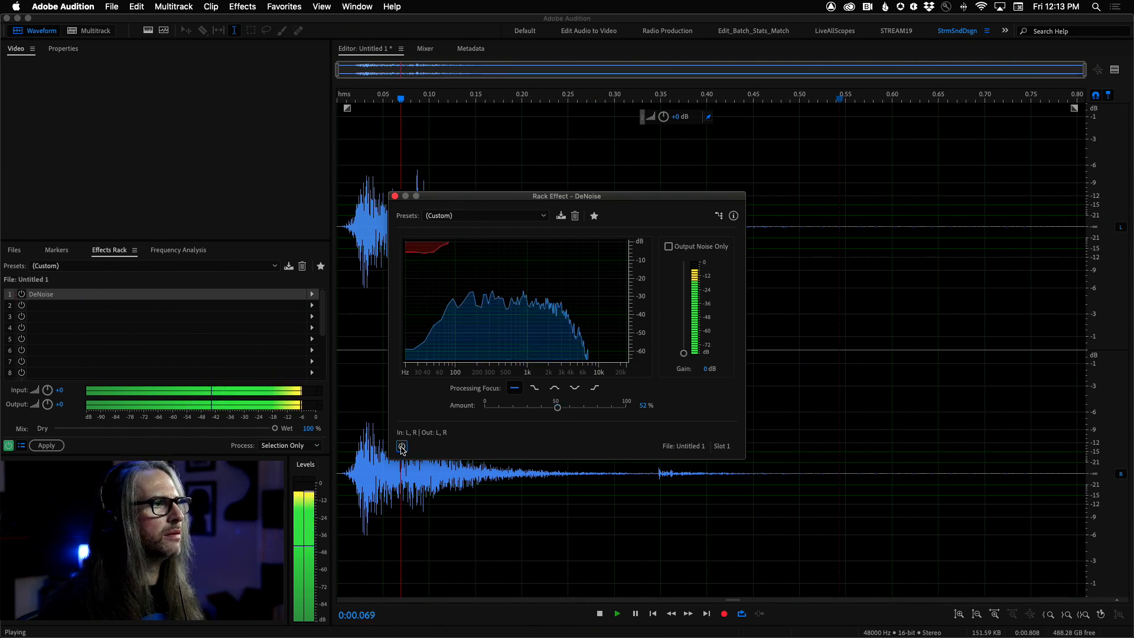
pyautogui.click(402, 446)
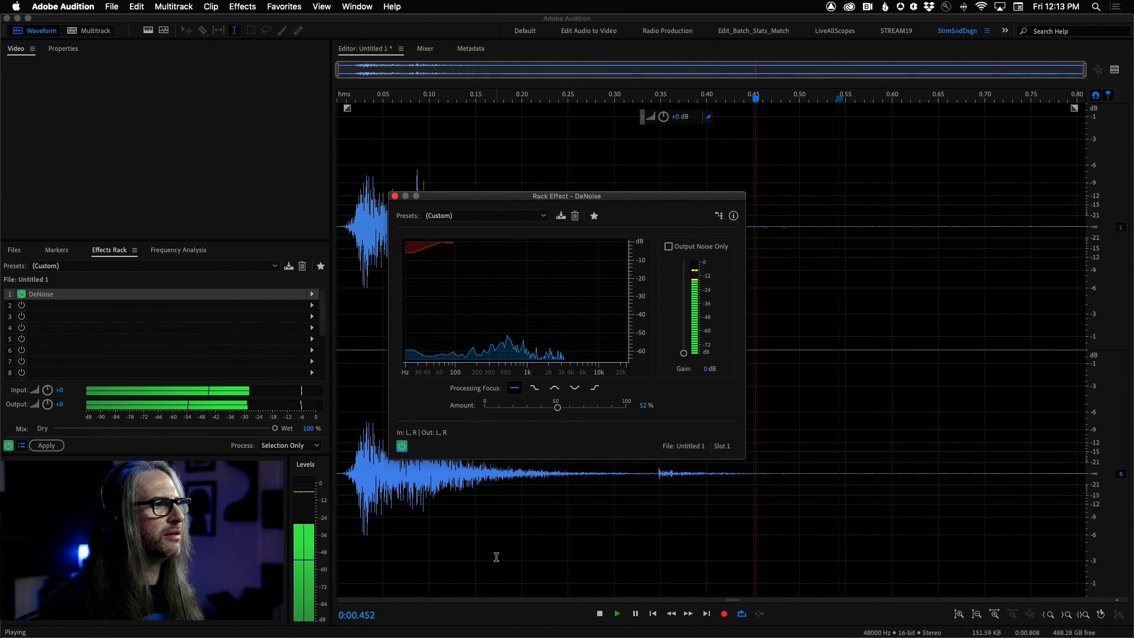
pyautogui.press('space')
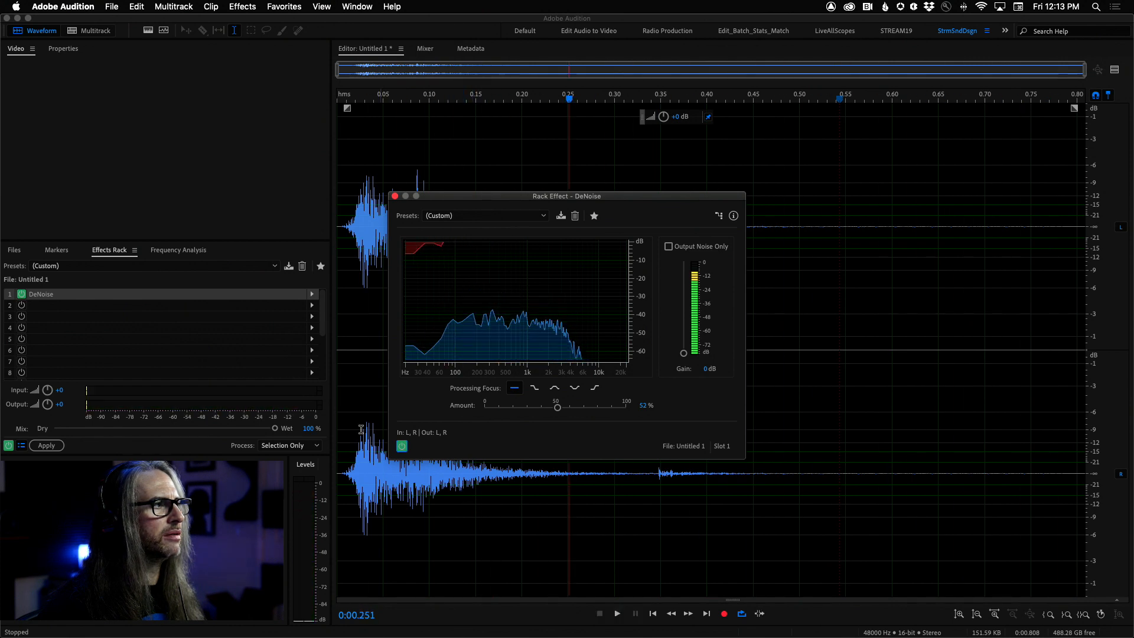
# Apply the DeNoise effect to the whip crack and save it as WhipCrackSlap.wav in the desktop's Punch SFX folder
pyautogui.click(45, 446)
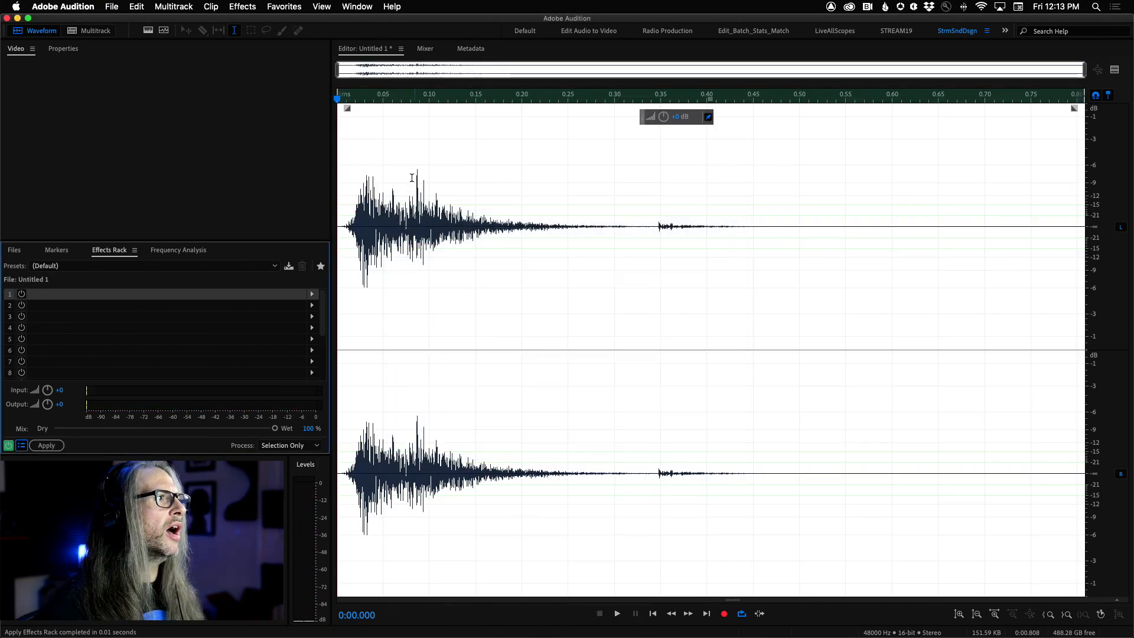
pyautogui.click(113, 6)
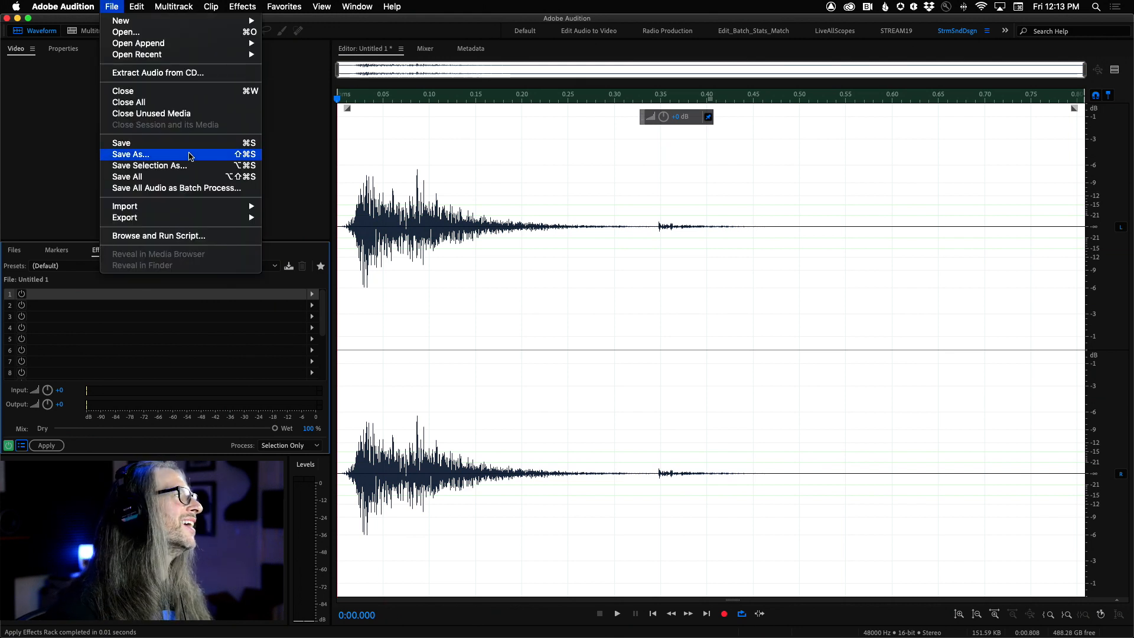
pyautogui.click(189, 154)
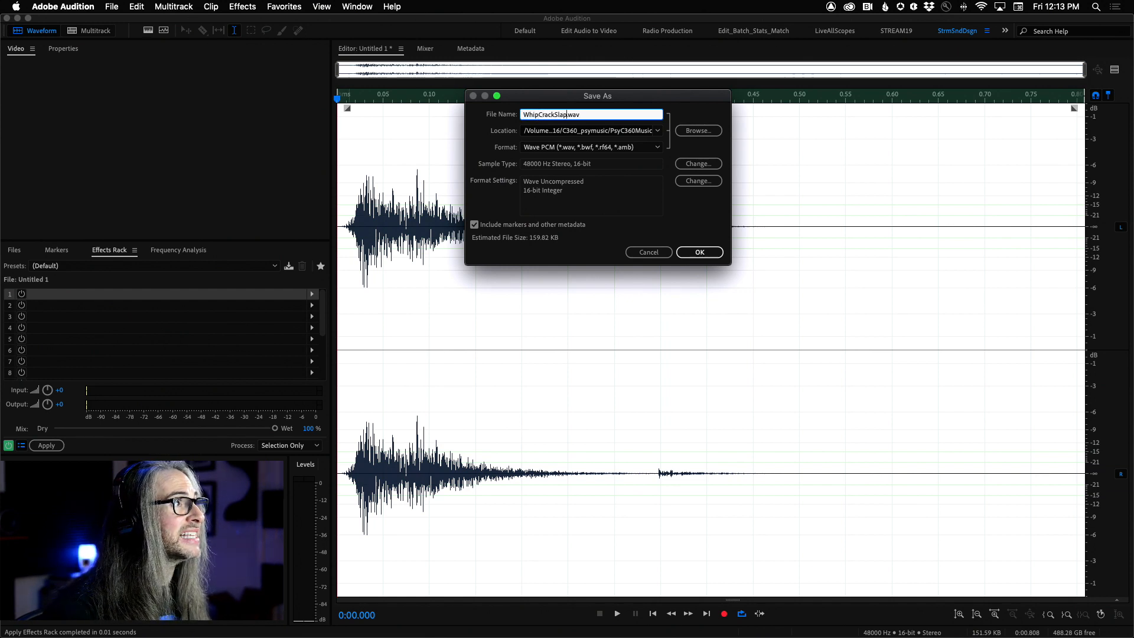
pyautogui.click(656, 131)
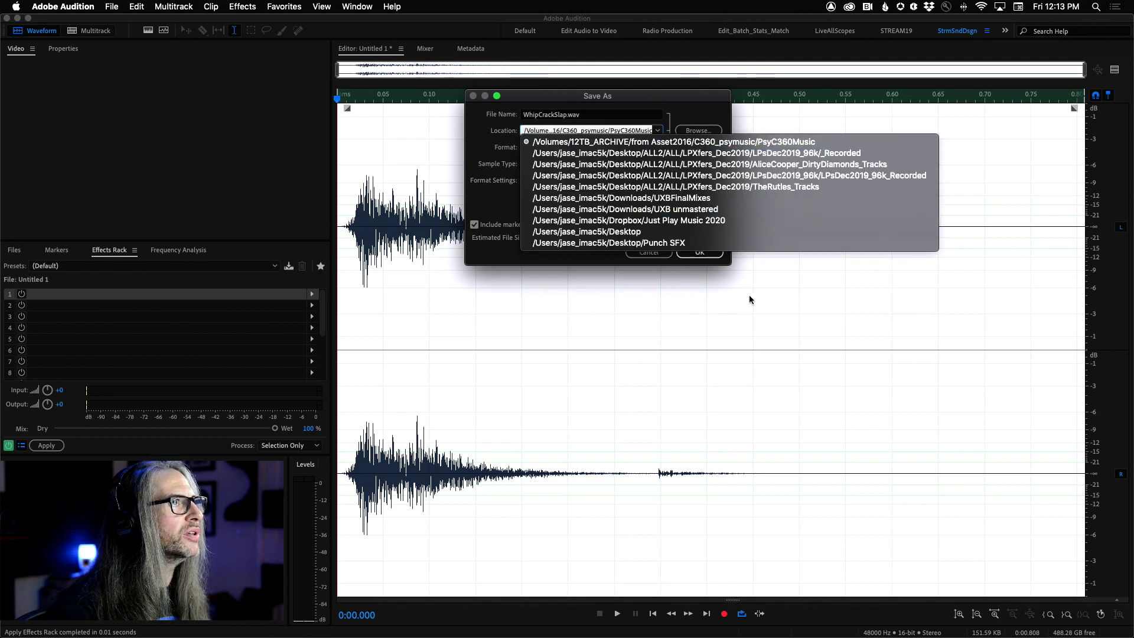
pyautogui.click(712, 243)
pyautogui.click(708, 254)
# Return to the multitrack session, find WHOOSH-SOFT_Slightly.wav among the session's files, and open it for listening
pyautogui.click(91, 32)
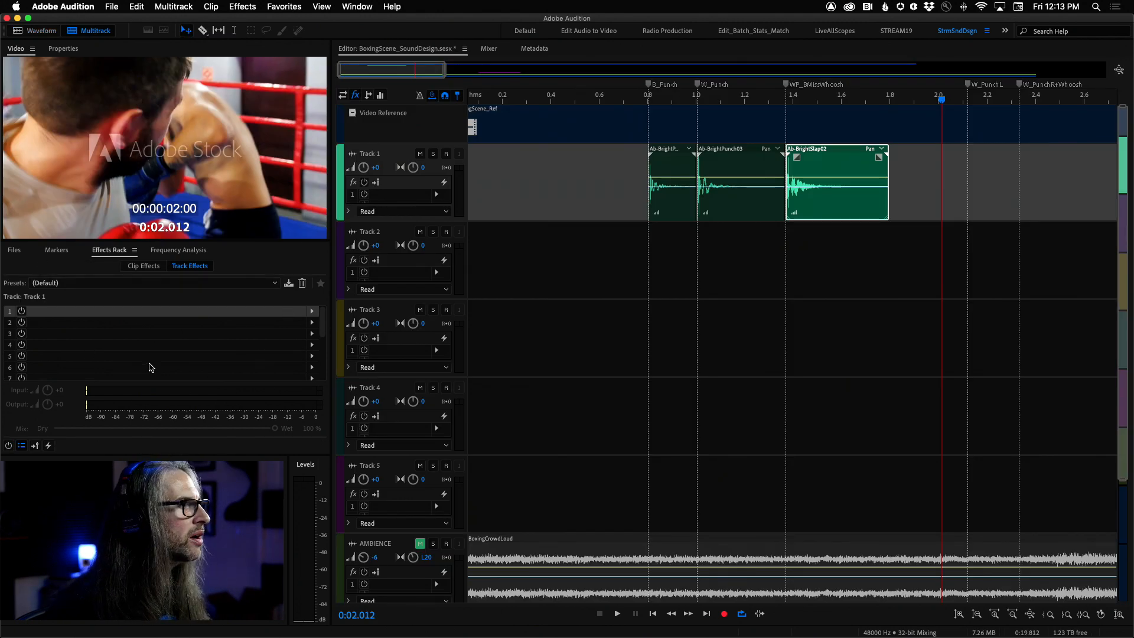
pyautogui.click(14, 250)
pyautogui.scroll(-3, 69, 360)
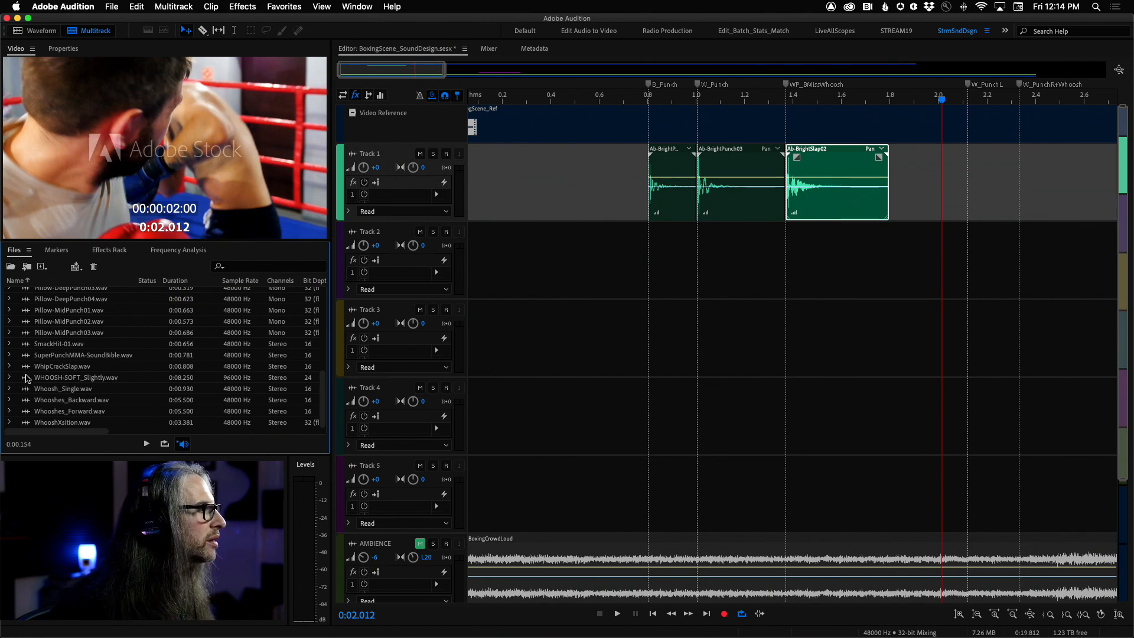
pyautogui.doubleClick(26, 379)
pyautogui.press('space')
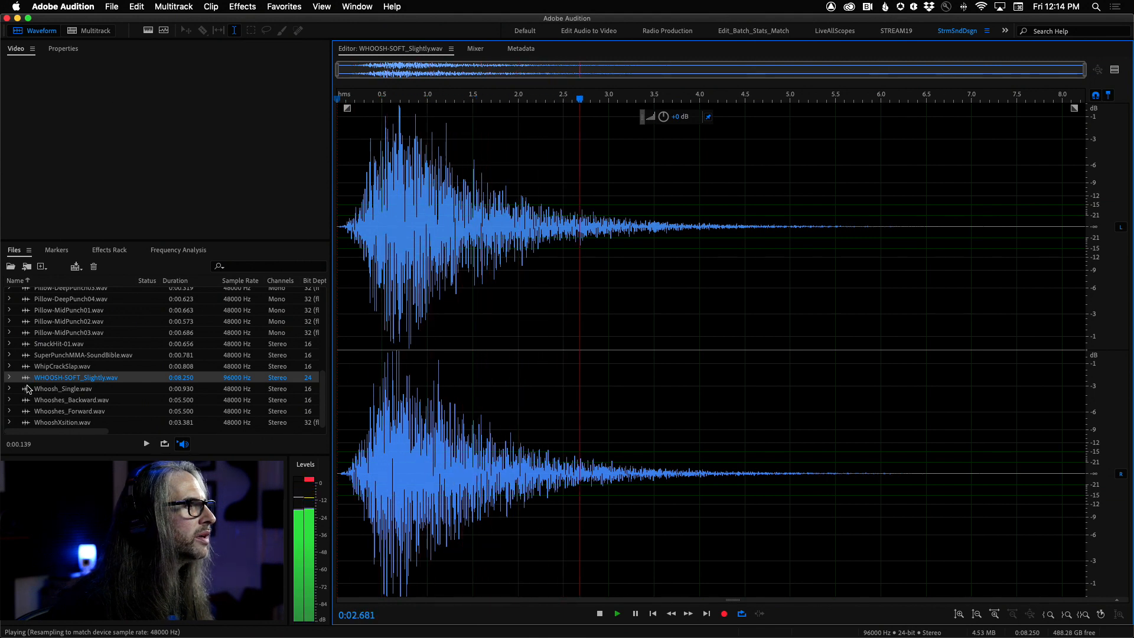
pyautogui.press('space')
pyautogui.click(358, 228)
pyautogui.press('space')
# Open Whoosh_Single.wav and Whooshes_Backward.wav in turn to inspect their waveforms
pyautogui.click(29, 392)
pyautogui.doubleClick(30, 392)
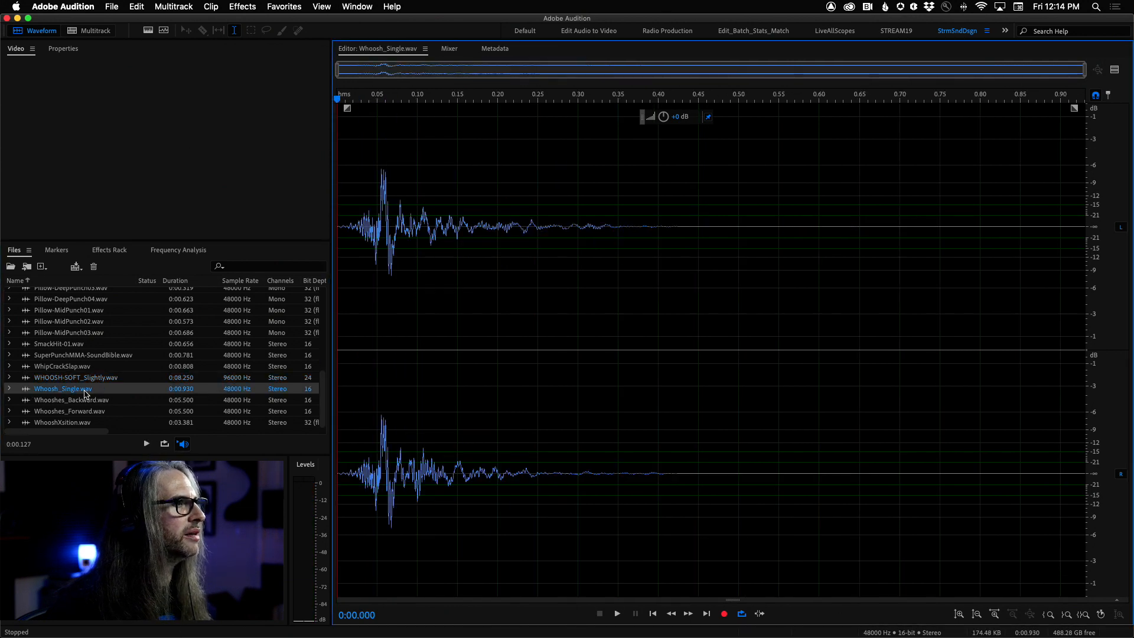
pyautogui.click(33, 403)
pyautogui.doubleClick(34, 403)
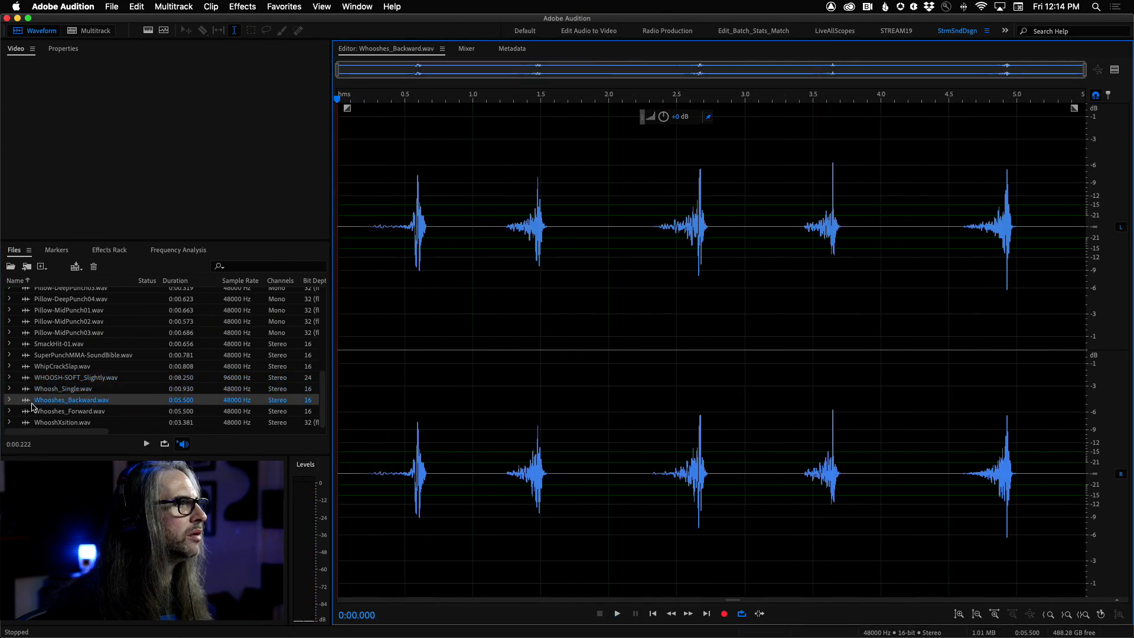
# Open Whooshes_Forward.wav and play its first whoosh several times
pyautogui.doubleClick(30, 411)
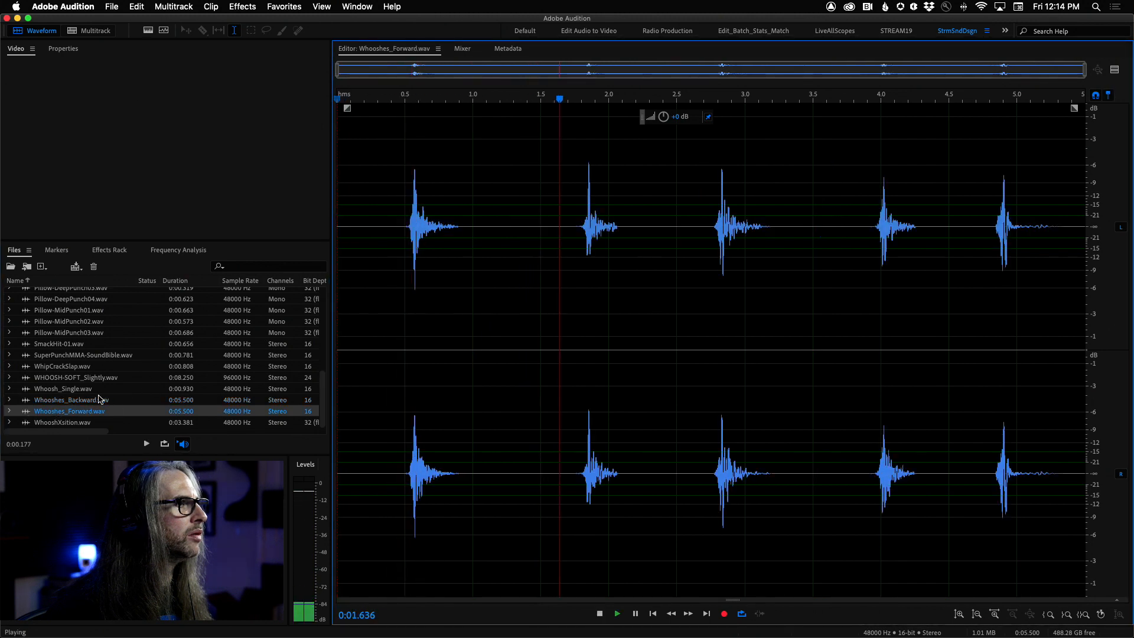
pyautogui.press('space')
pyautogui.click(405, 236)
pyautogui.press('space')
pyautogui.press('space')
pyautogui.click(407, 237)
pyautogui.press('space')
pyautogui.press('space')
pyautogui.click(406, 238)
pyautogui.press('space')
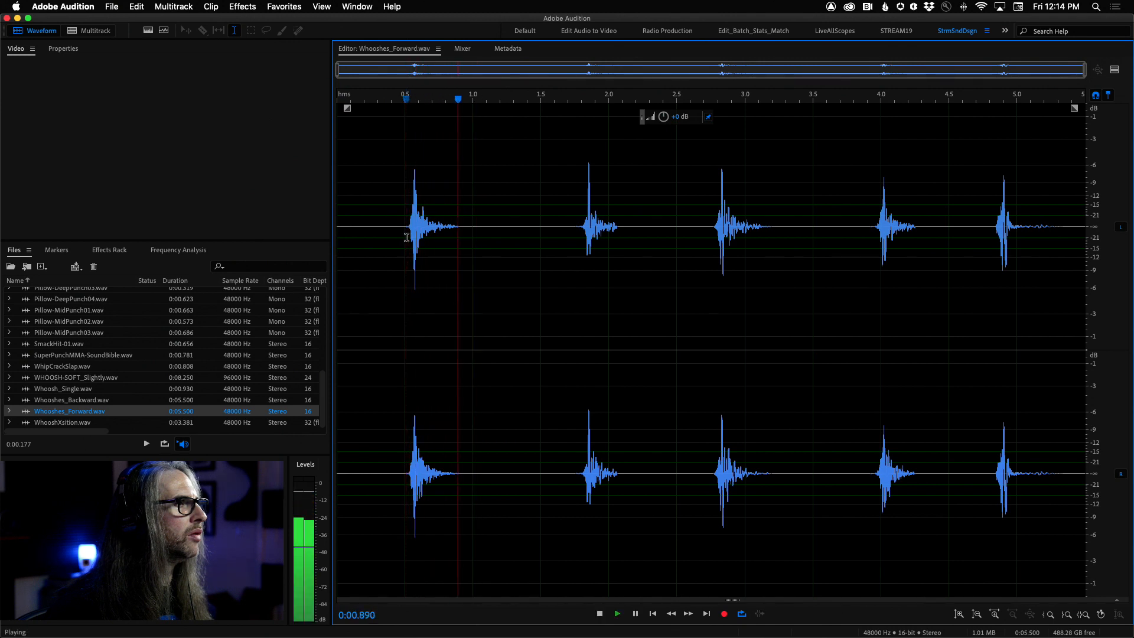
pyautogui.press('space')
# Play the second and third whooshes of Whooshes_Forward.wav, then move on to the last one
pyautogui.click(580, 228)
pyautogui.press('space')
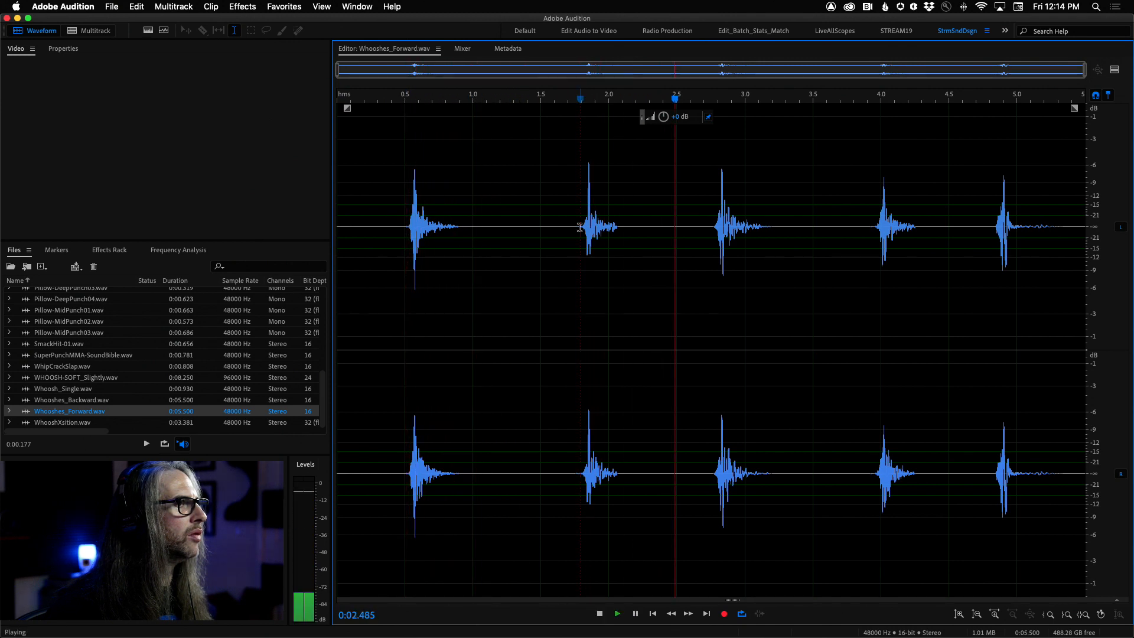
pyautogui.click(713, 229)
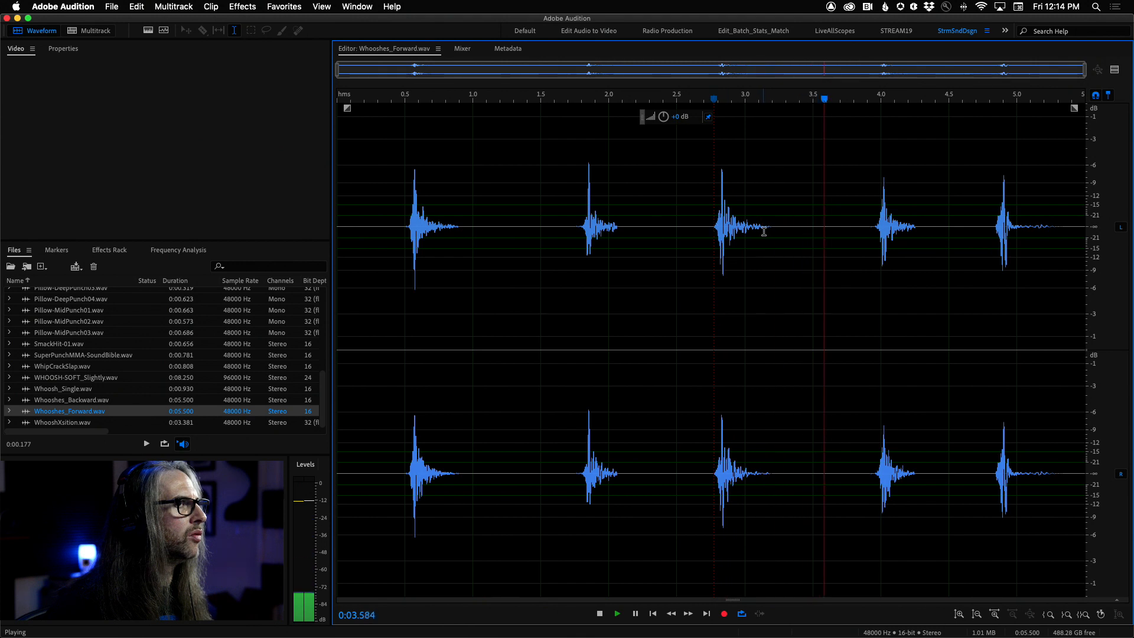
pyautogui.press('space')
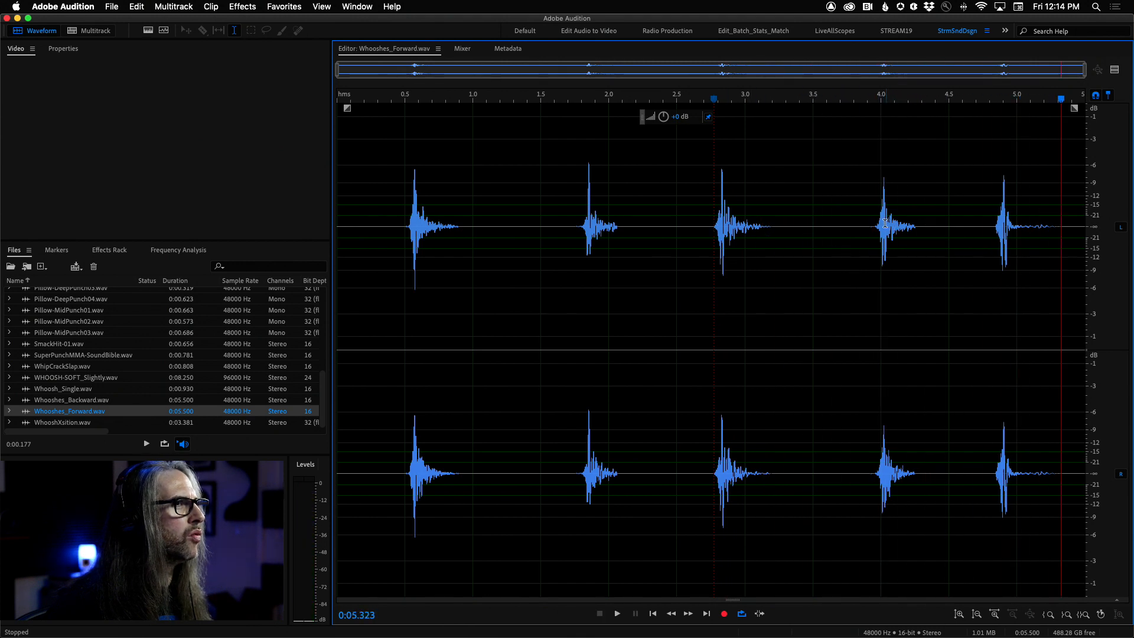
pyautogui.click(990, 227)
pyautogui.press('space')
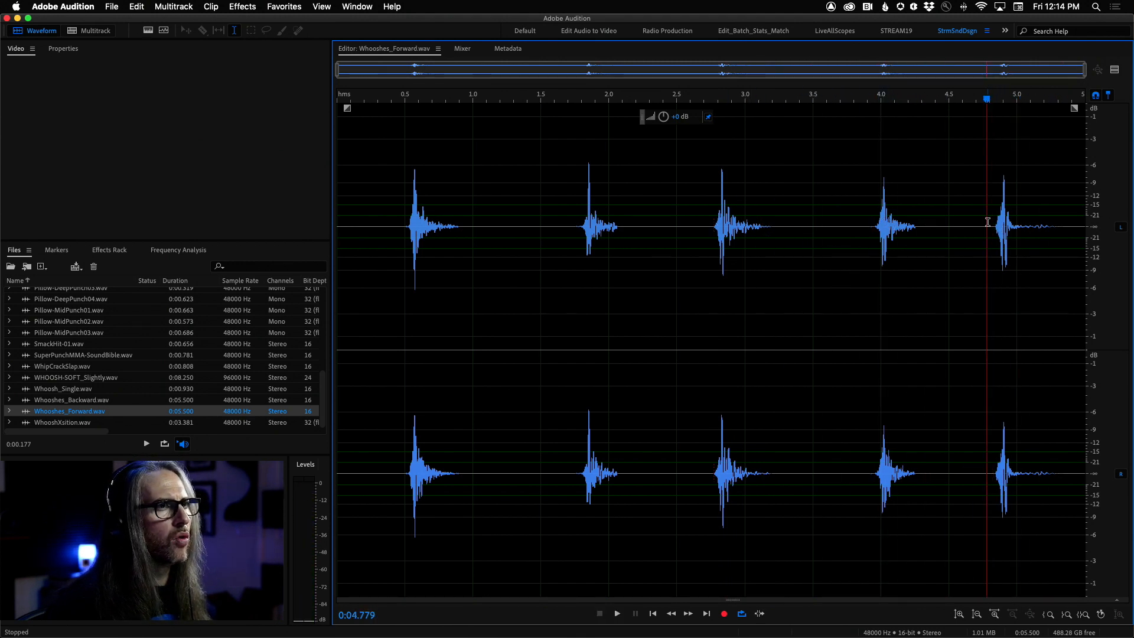
# Compare the fourth and fifth whooshes of Whooshes_Forward.wav by playing each one repeatedly
pyautogui.press('space')
pyautogui.press('space')
pyautogui.press('space')
pyautogui.click(876, 225)
pyautogui.press('space')
pyautogui.click(992, 227)
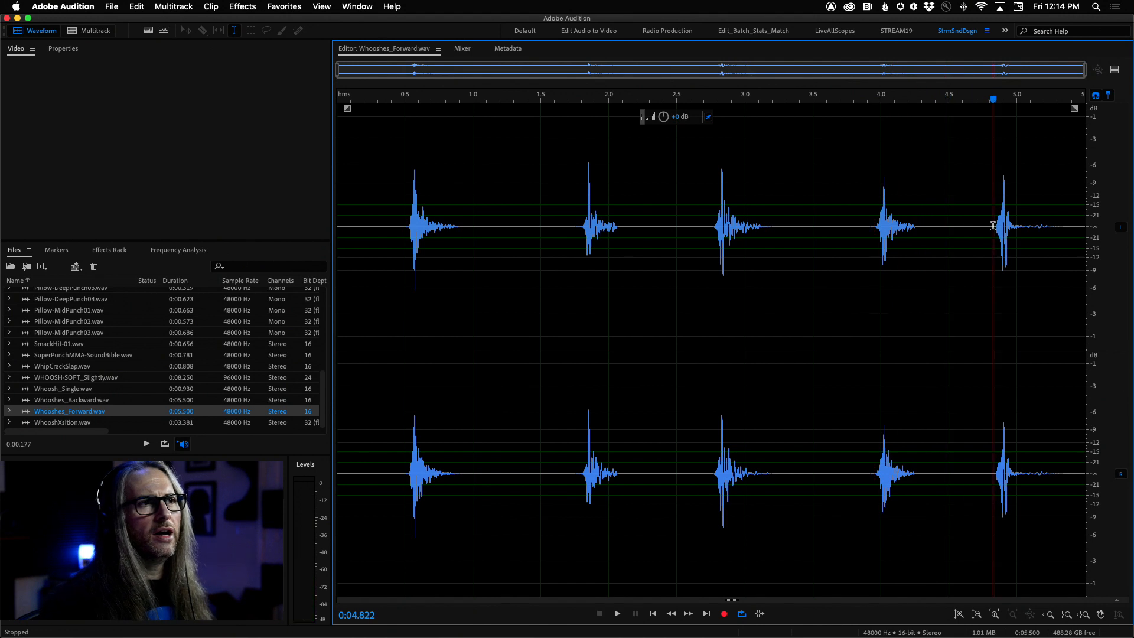
pyautogui.press('space')
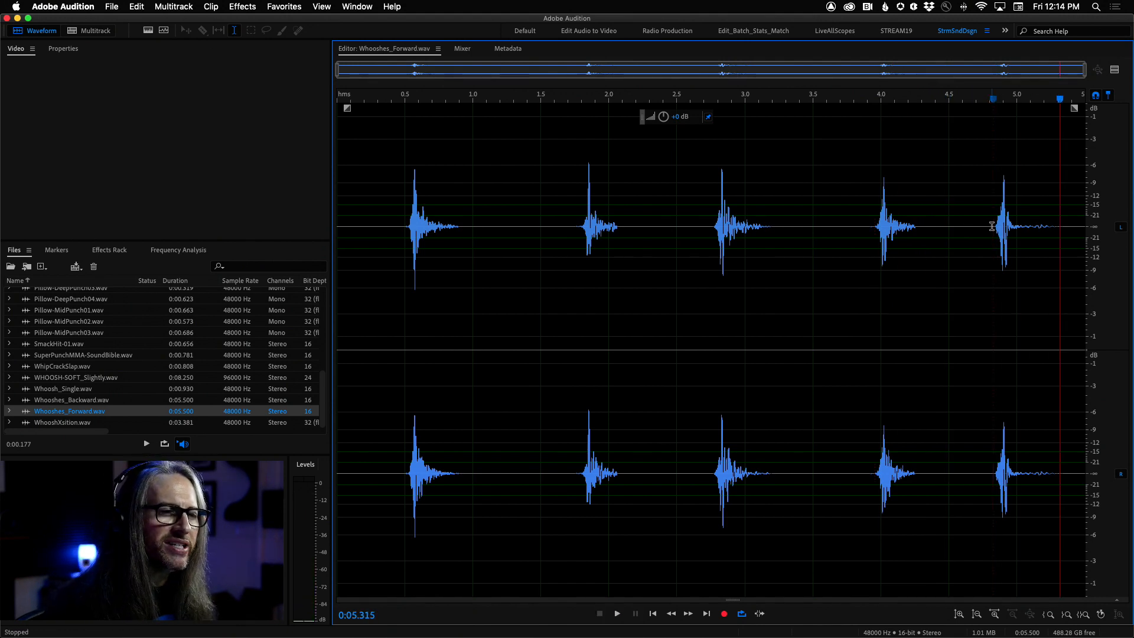
pyautogui.click(989, 226)
pyautogui.press('space')
pyautogui.press('space')
pyautogui.click(875, 233)
pyautogui.press('space')
pyautogui.press('space')
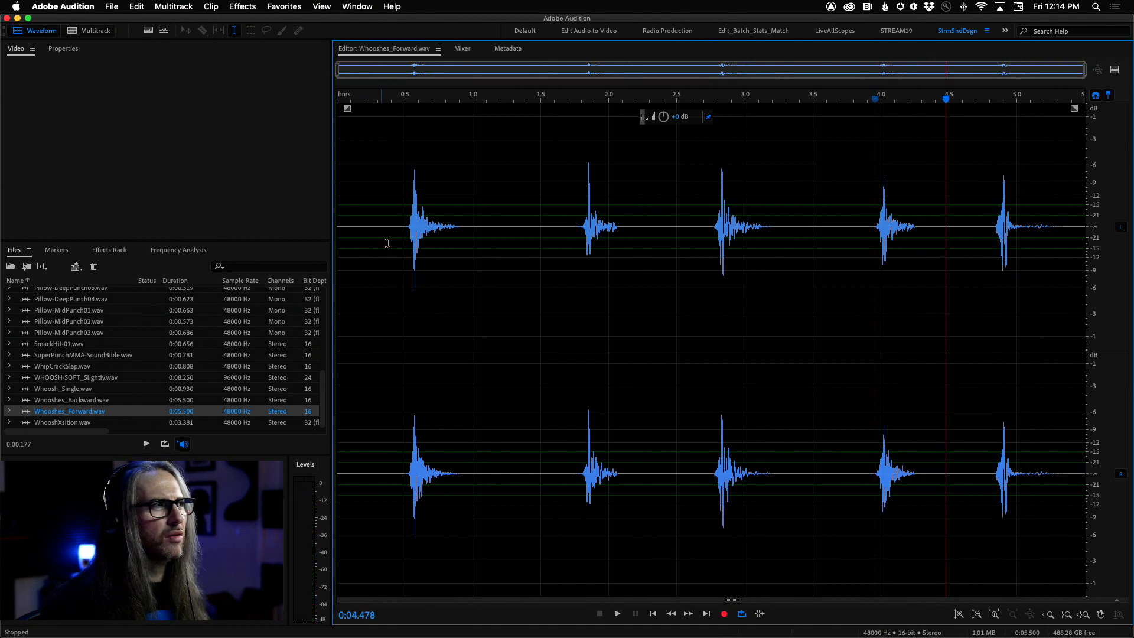
# Replay the first four whooshes of Whooshes_Forward.wav one after another to compare their character
pyautogui.click(406, 237)
pyautogui.press('space')
pyautogui.click(580, 235)
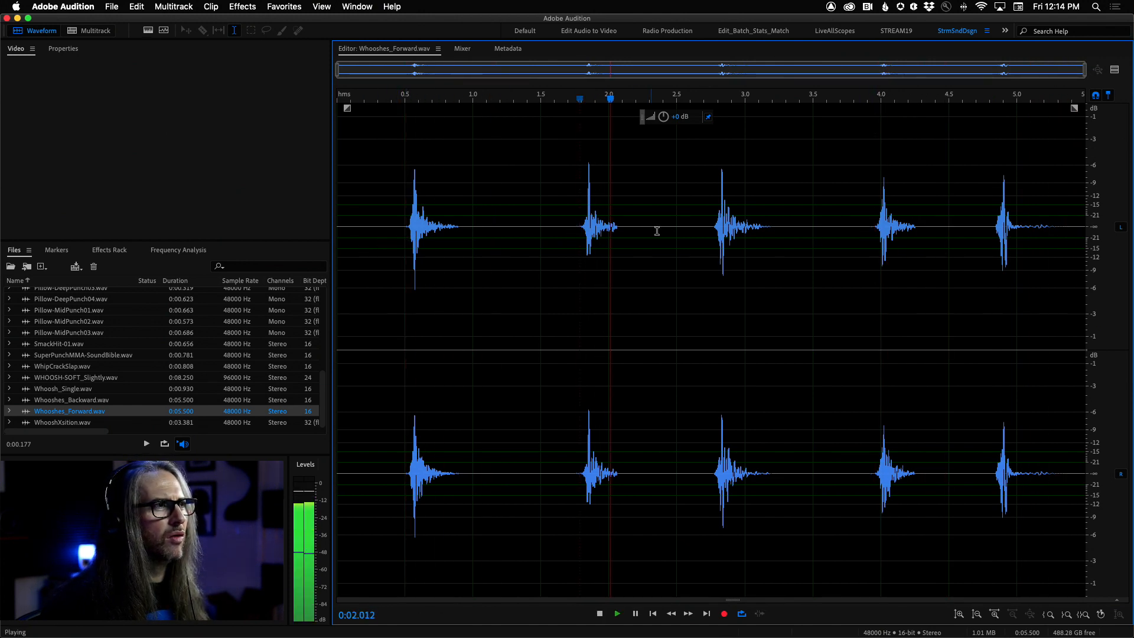
pyautogui.click(578, 245)
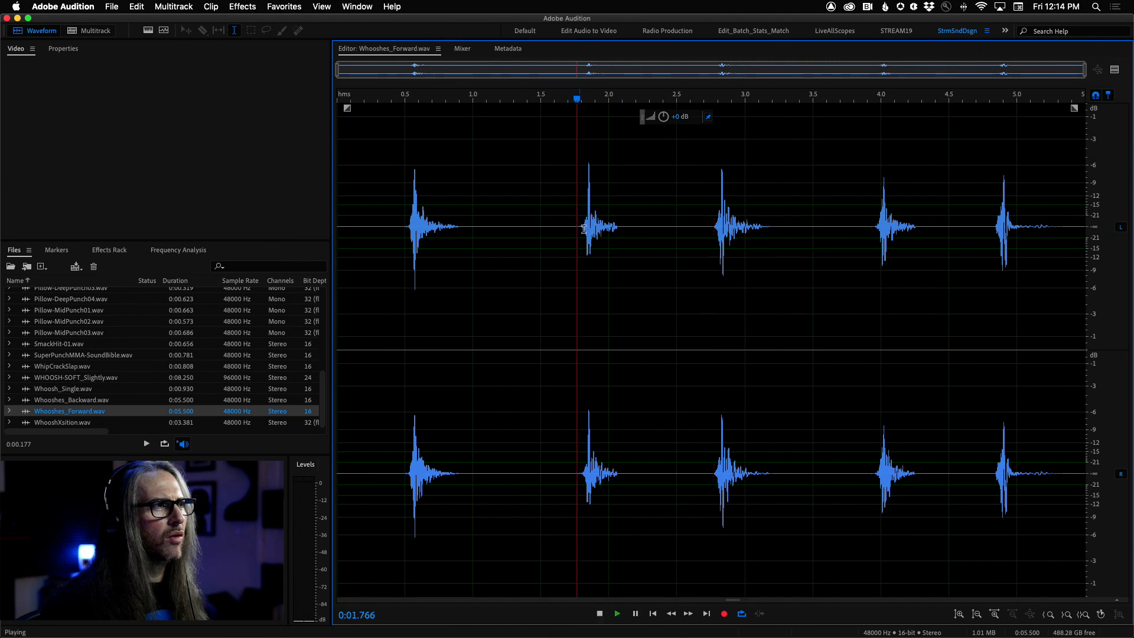
pyautogui.press('space')
pyautogui.click(579, 247)
pyautogui.press('space')
pyautogui.press('space')
pyautogui.click(715, 236)
pyautogui.press('space')
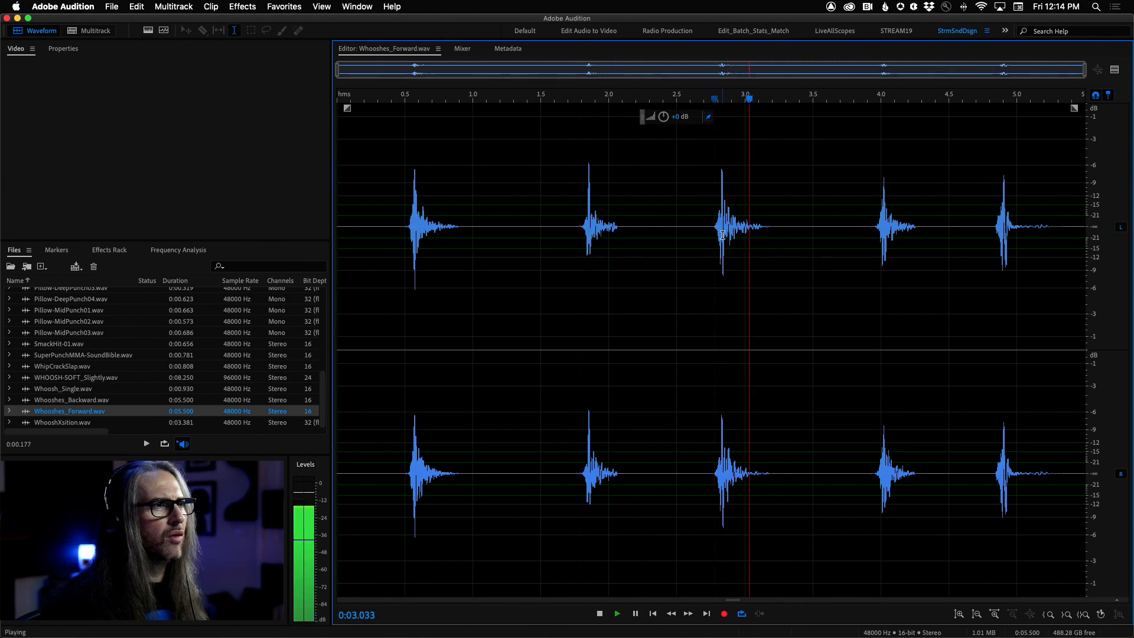
pyautogui.click(874, 227)
pyautogui.press('space')
pyautogui.press('space')
# Copy the last whoosh of Whooshes_Forward.wav, from about 4.83 s to the file's end, to a new file
pyautogui.click(993, 224)
pyautogui.moveTo(993, 225); pyautogui.dragTo(1085, 248)
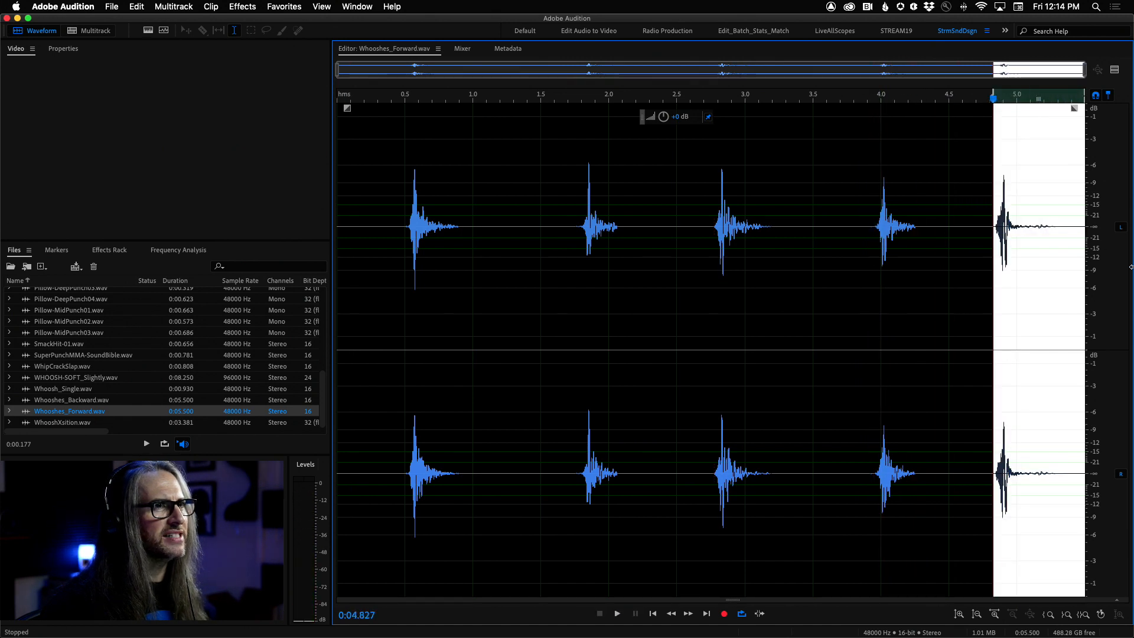
pyautogui.rightClick(1048, 260)
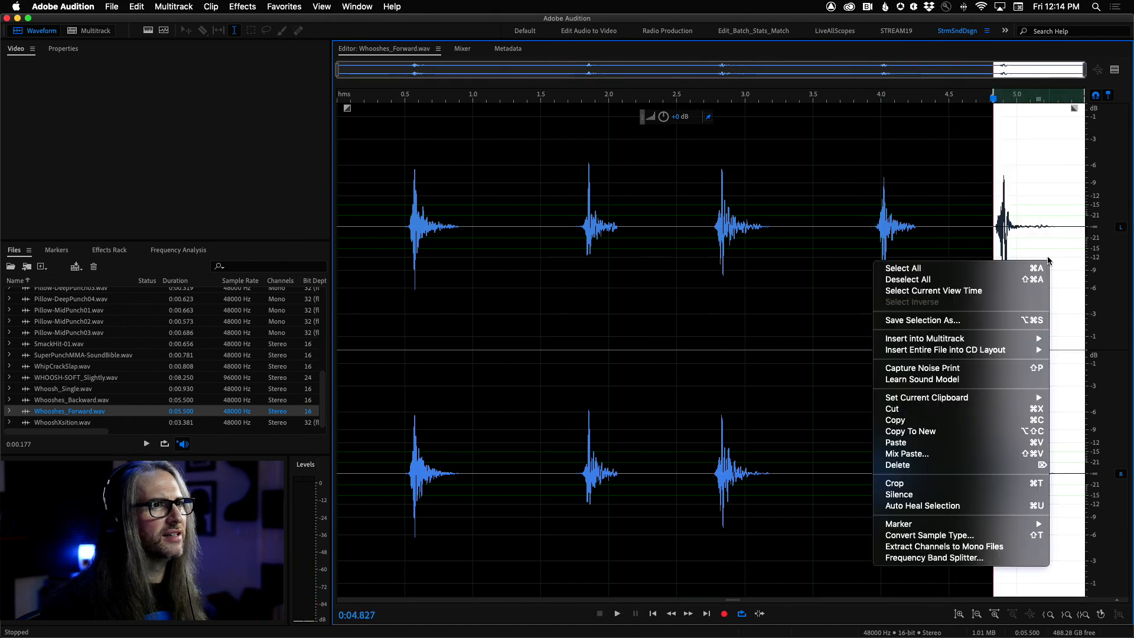
pyautogui.click(939, 431)
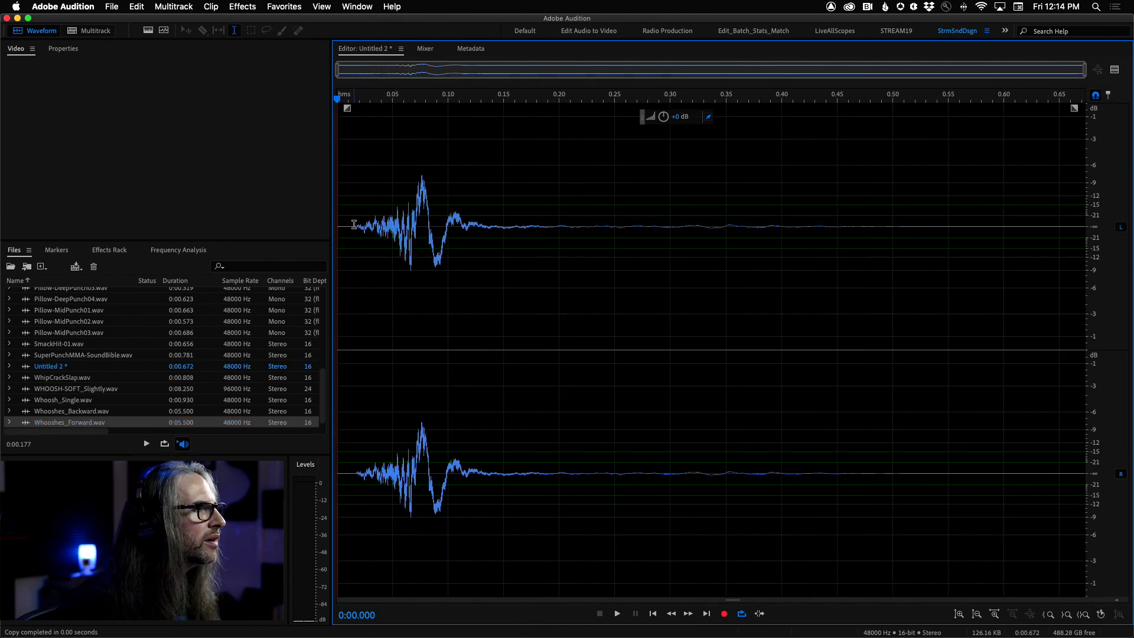
# Trim the silence before the extracted whoosh, give its start a short fade-in, and listen to it
pyautogui.moveTo(353, 225); pyautogui.dragTo(222, 231)
pyautogui.press('Delete')
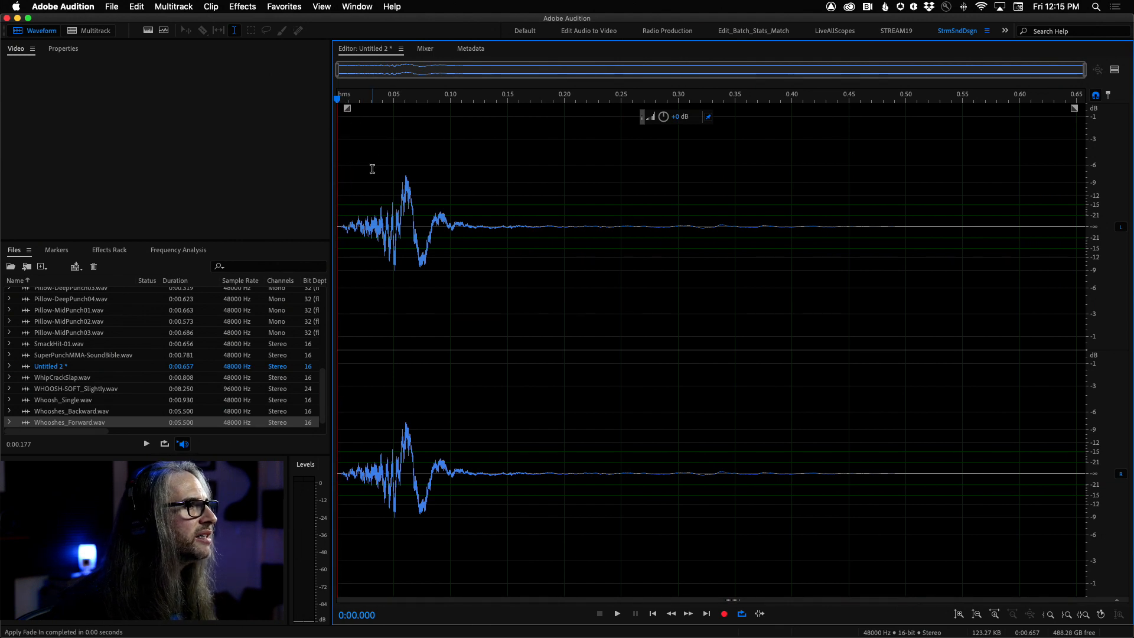
pyautogui.press('space')
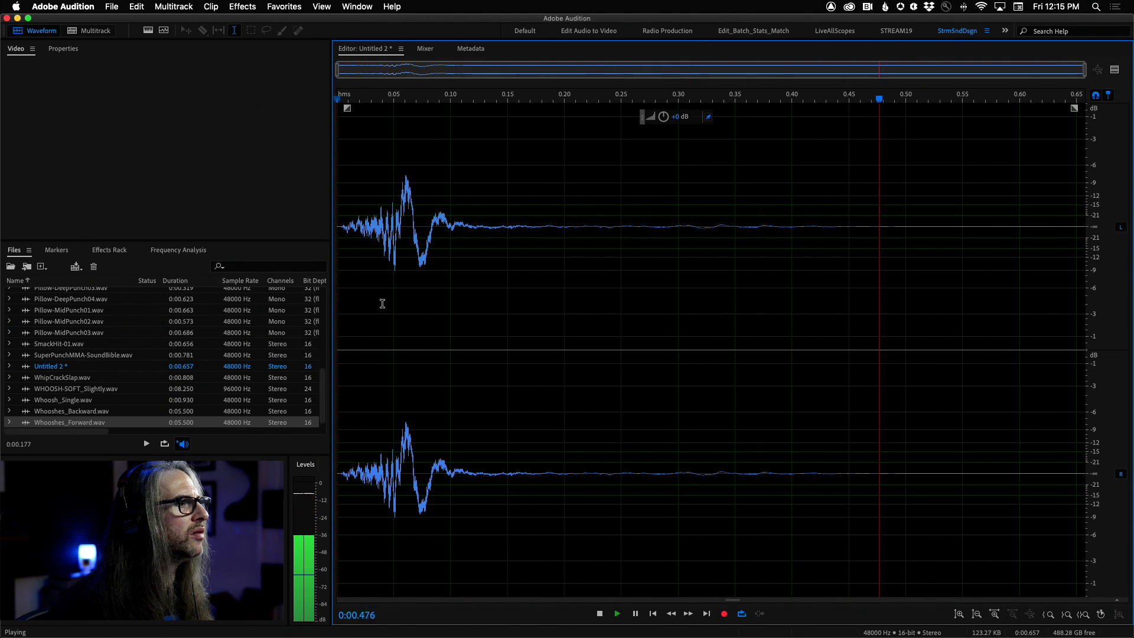
# Raise the extracted whoosh's level slightly and apply a short fade-out at its end
pyautogui.moveTo(664, 117); pyautogui.dragTo(664, 121)
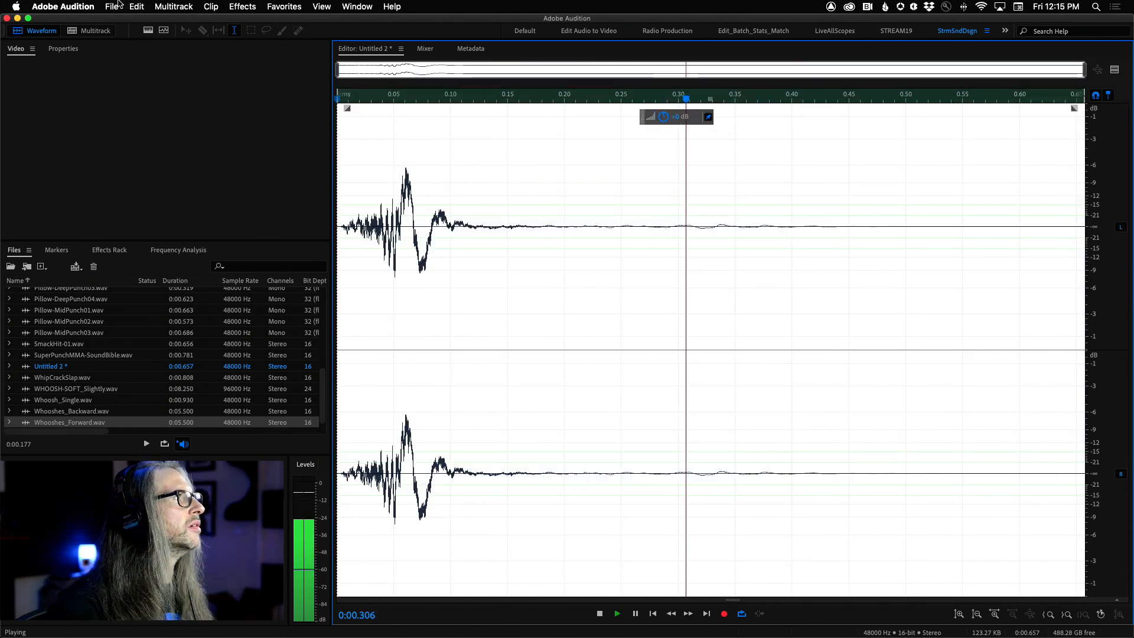
pyautogui.press('space')
pyautogui.moveTo(1072, 108)
pyautogui.mouseDown()
pyautogui.moveTo(1063, 119)
pyautogui.moveTo(1074, 109)
pyautogui.mouseUp()
# Save the extracted whoosh as SingleWhooshMidrangeFlop.wav in the desktop's Punch SFX folder
pyautogui.click(111, 7)
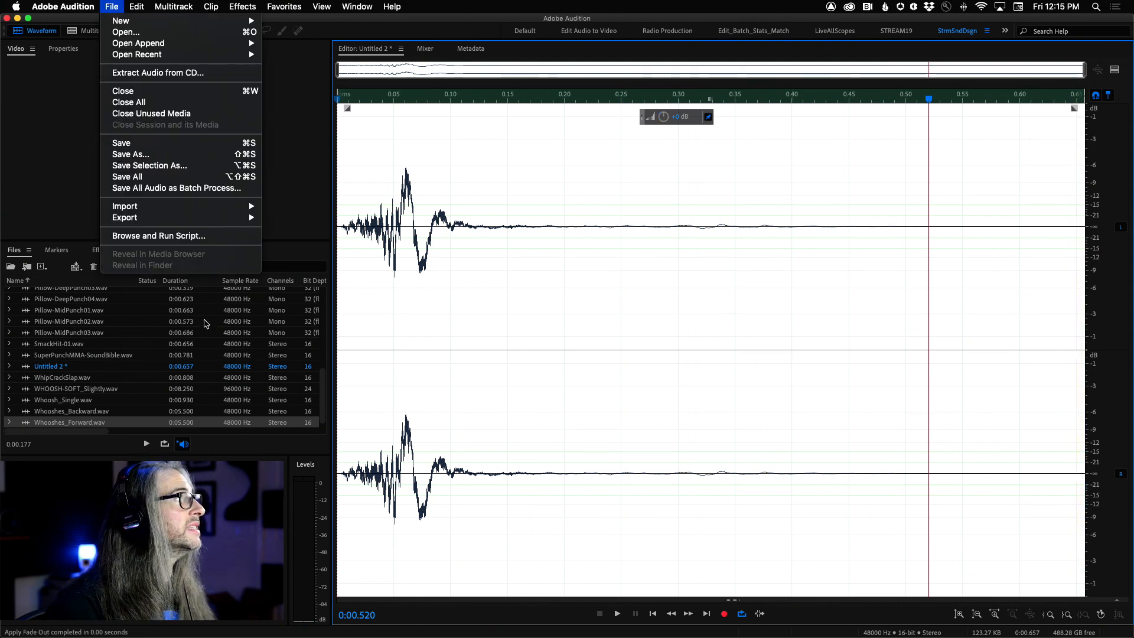
pyautogui.click(149, 154)
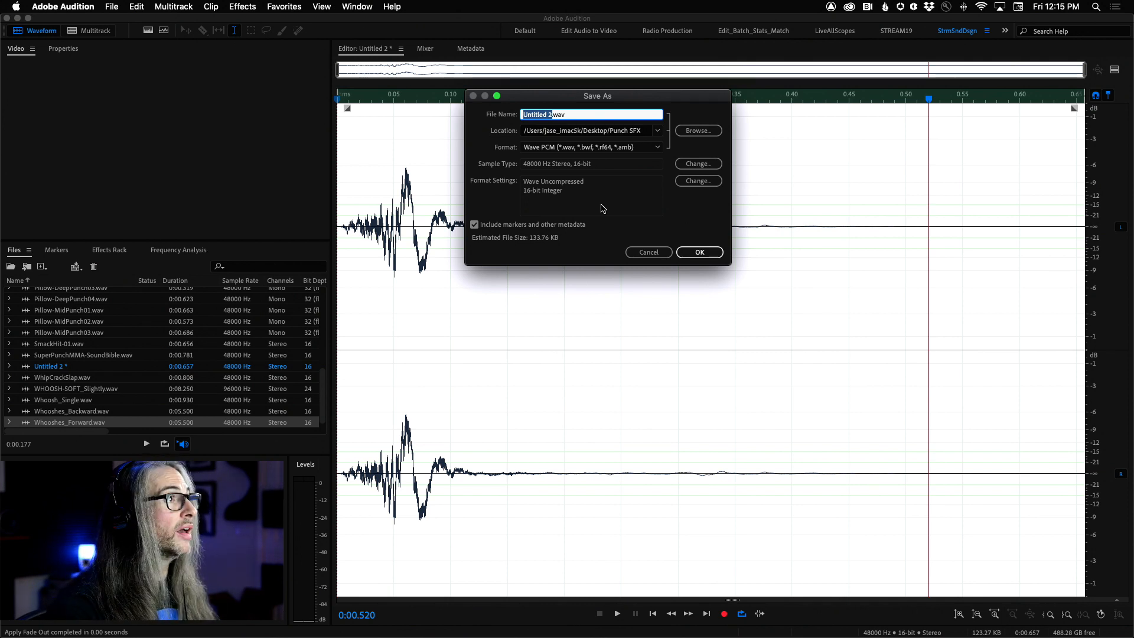
pyautogui.write('S')
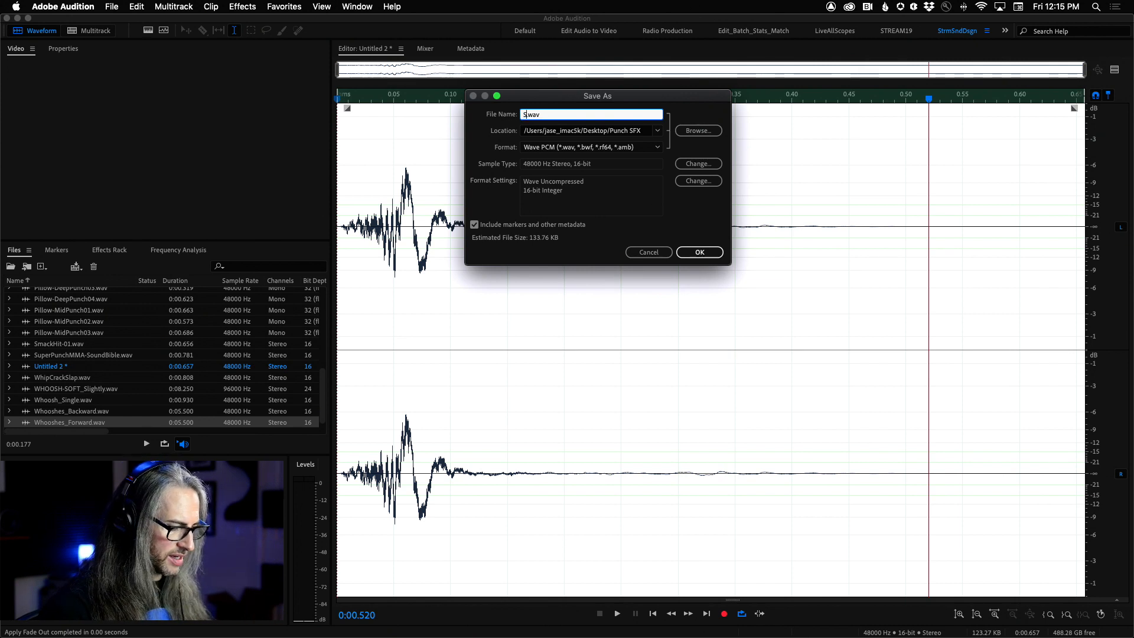
pyautogui.write('ingleWhoosehMidrange')
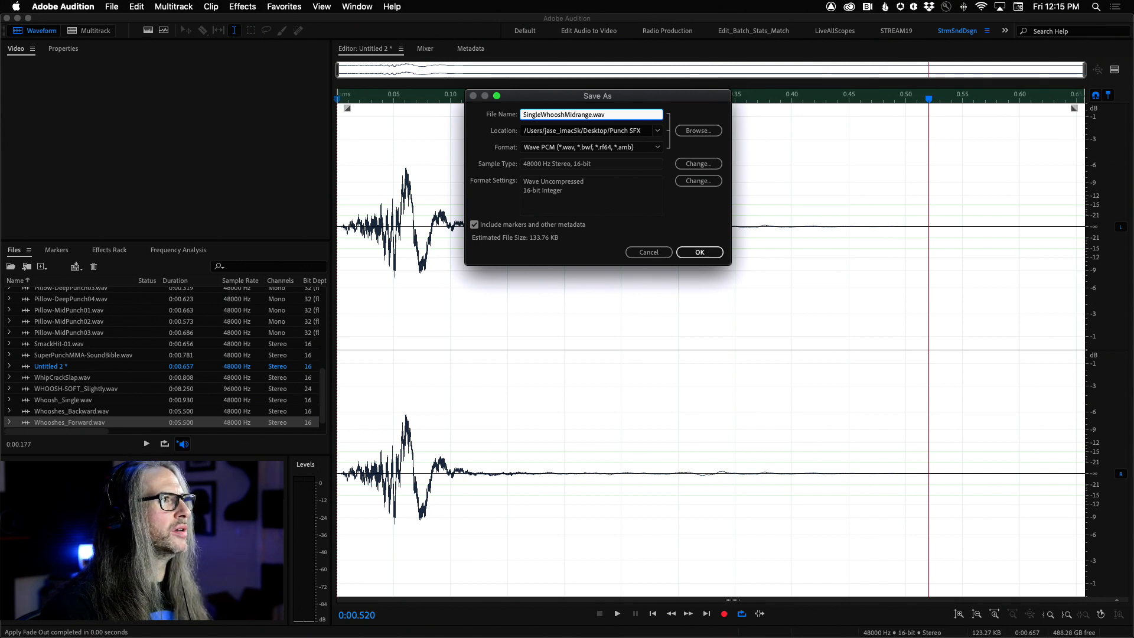
pyautogui.write('Flop')
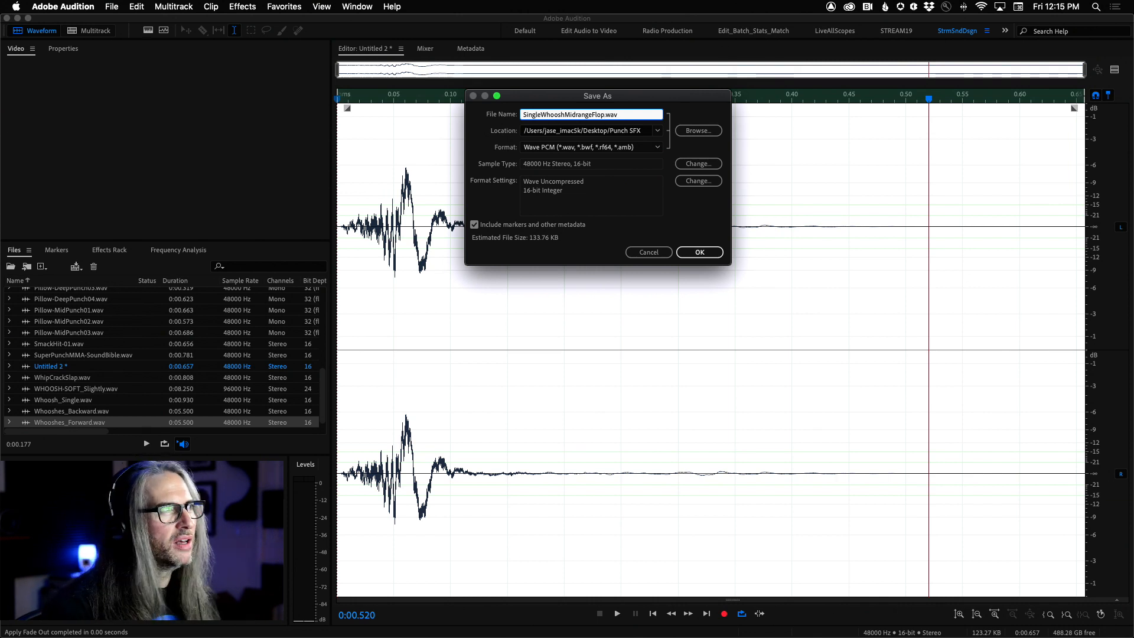
pyautogui.click(699, 251)
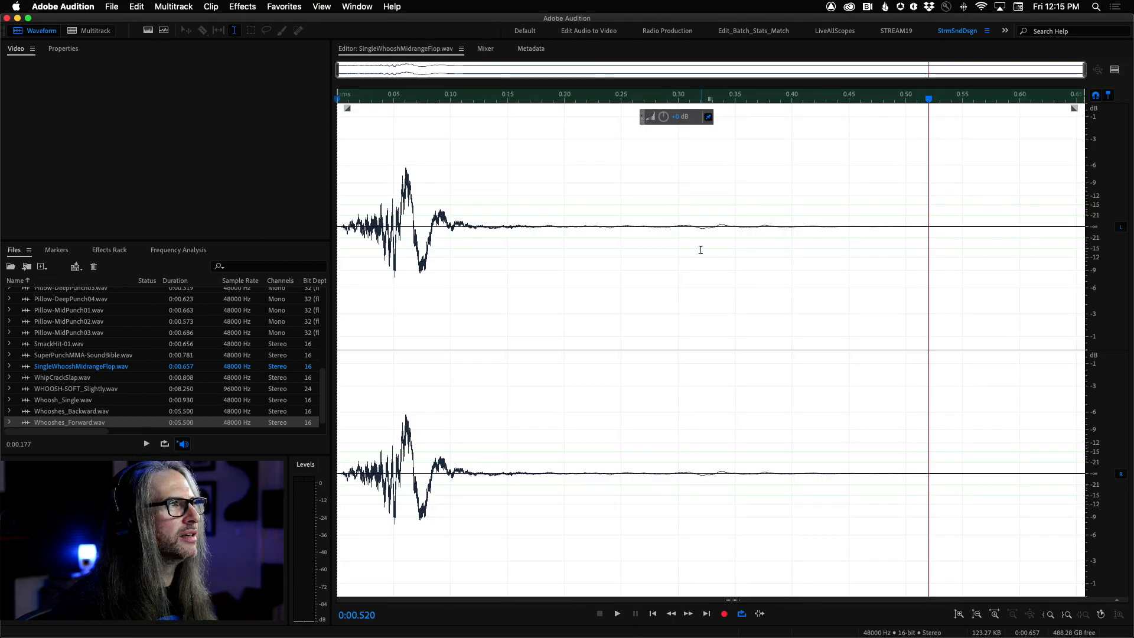
# Place SingleWhooshMidrangeFlop.wav on Track 2 of the BoxingScene_SoundDesign multitrack session at the WP_BMissWhoosh marker
pyautogui.click(90, 31)
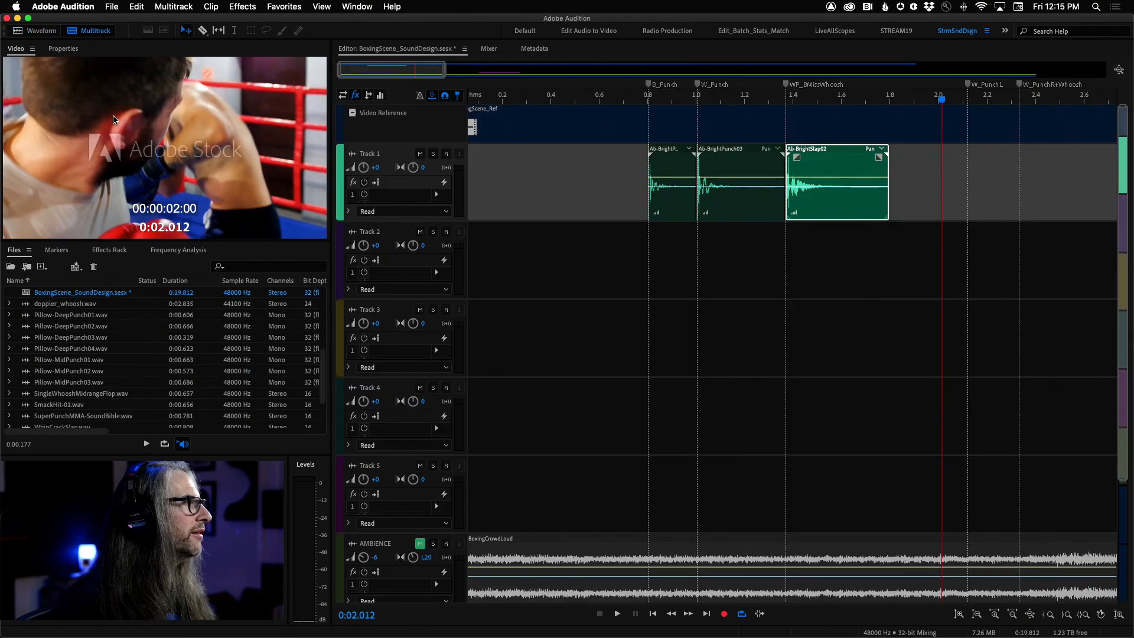
pyautogui.scroll(-2, 66, 386)
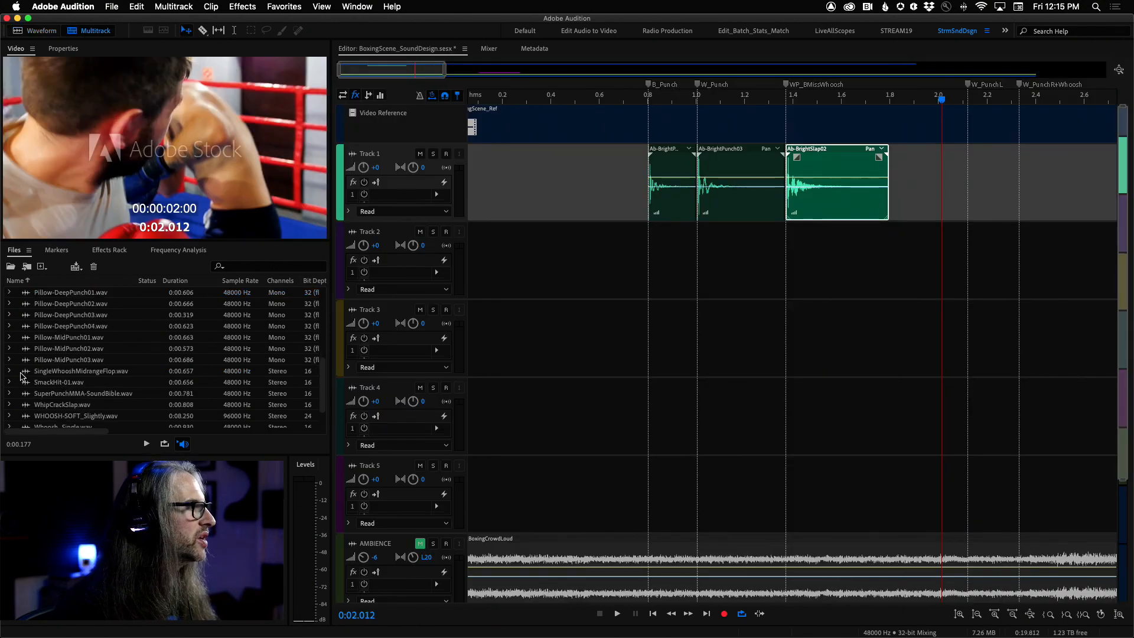
pyautogui.moveTo(26, 373)
pyautogui.mouseDown()
pyautogui.moveTo(567, 334)
pyautogui.moveTo(737, 278)
pyautogui.moveTo(800, 291)
pyautogui.moveTo(788, 289)
pyautogui.mouseUp()
# Scrub the picture around the WP_BMissWhoosh marker and shift the Track 2 whoosh clip earlier to start at about 1.362 s
pyautogui.moveTo(762, 98); pyautogui.dragTo(788, 102)
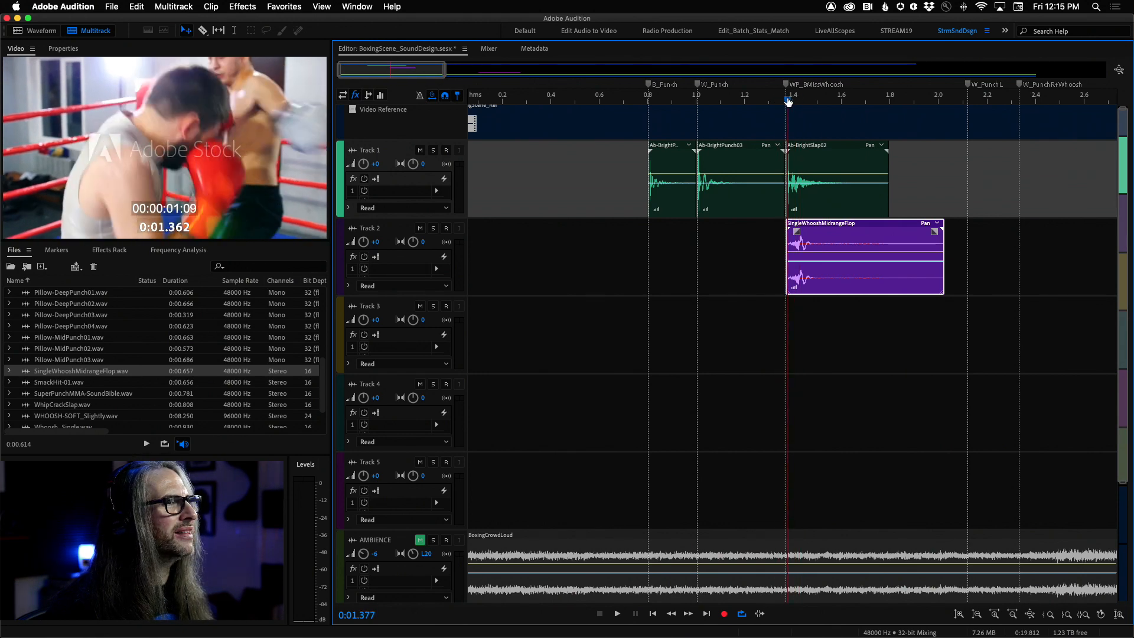
pyautogui.scroll(5, 801, 93)
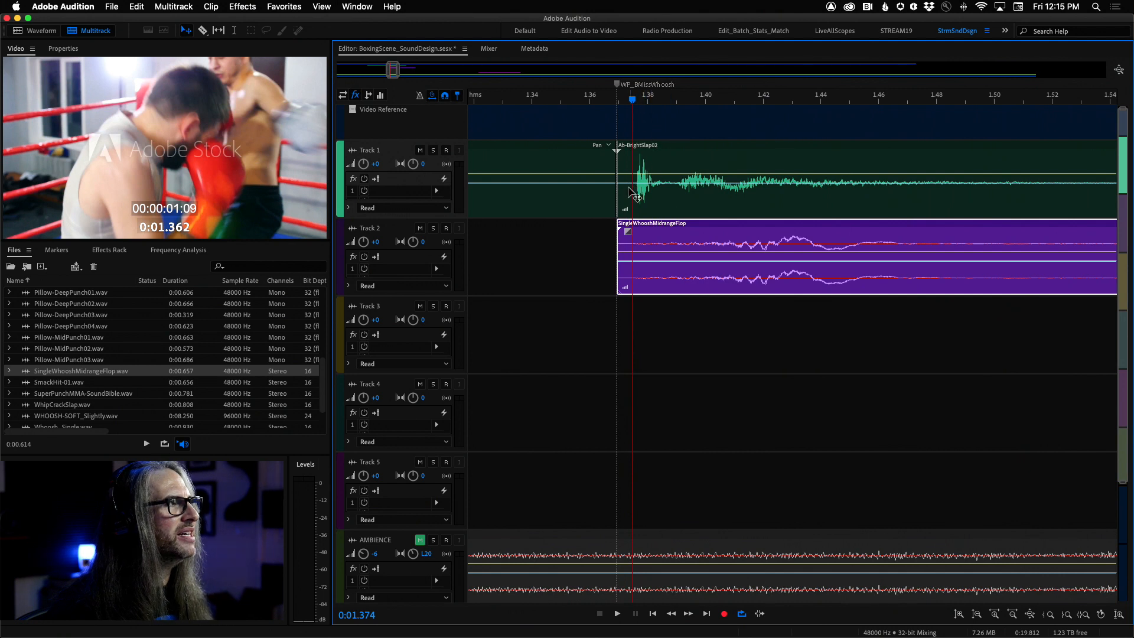
pyautogui.moveTo(619, 104)
pyautogui.mouseDown()
pyautogui.moveTo(589, 97)
pyautogui.moveTo(734, 107)
pyautogui.moveTo(610, 111)
pyautogui.moveTo(587, 101)
pyautogui.moveTo(752, 104)
pyautogui.moveTo(685, 107)
pyautogui.mouseUp()
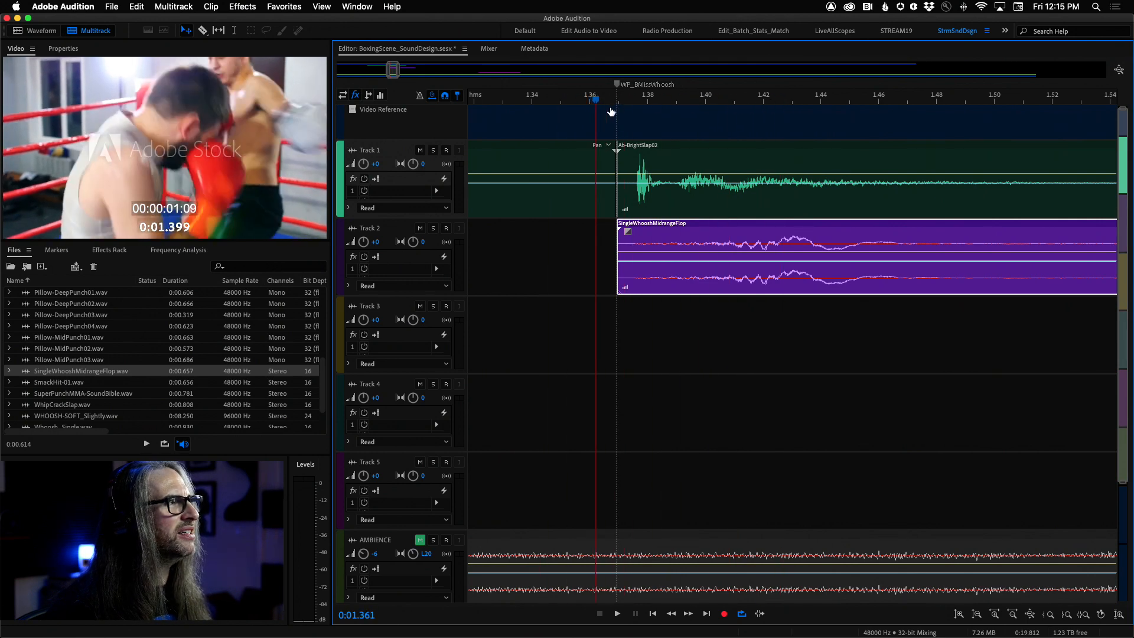
pyautogui.moveTo(600, 111); pyautogui.dragTo(834, 105)
pyautogui.moveTo(936, 103); pyautogui.dragTo(600, 110)
pyautogui.moveTo(704, 229); pyautogui.dragTo(673, 236)
# Mute Track 1 so the whoosh on Track 2 can be heard without the punches
pyautogui.press('-')
pyautogui.press('-')
pyautogui.press('-')
pyautogui.press('-')
pyautogui.press('-')
pyautogui.press('-')
pyautogui.press('-')
pyautogui.press('-')
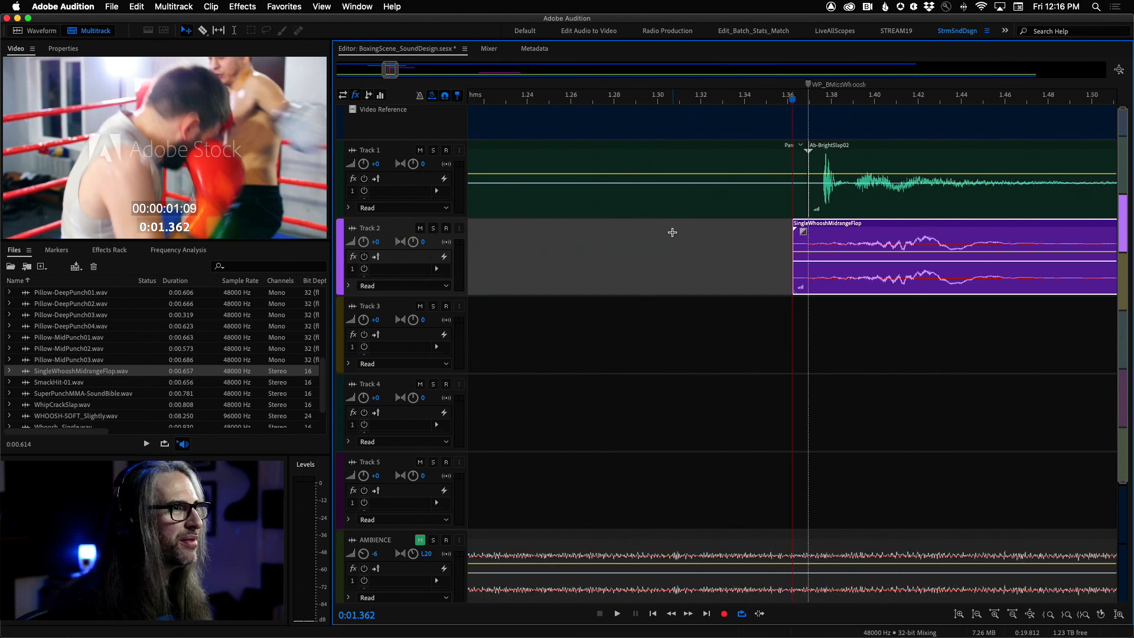
pyautogui.click(421, 151)
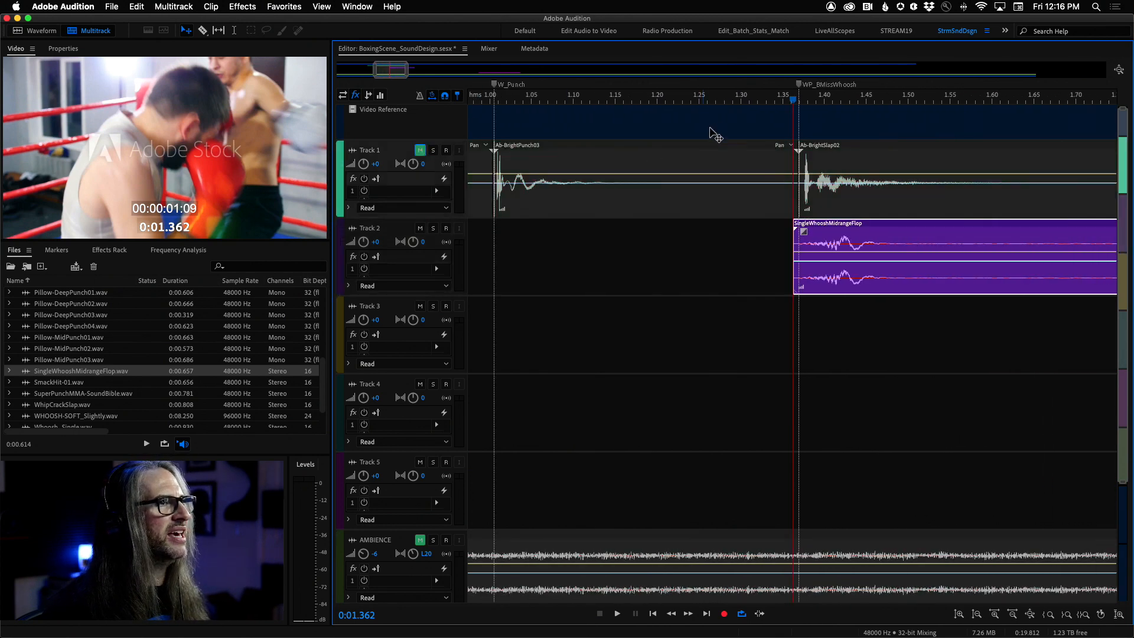
# Play the whoosh against the picture several times from about 1.3 s to check its timing
pyautogui.press('-')
pyautogui.press('-')
pyautogui.press('-')
pyautogui.press('-')
pyautogui.press('-')
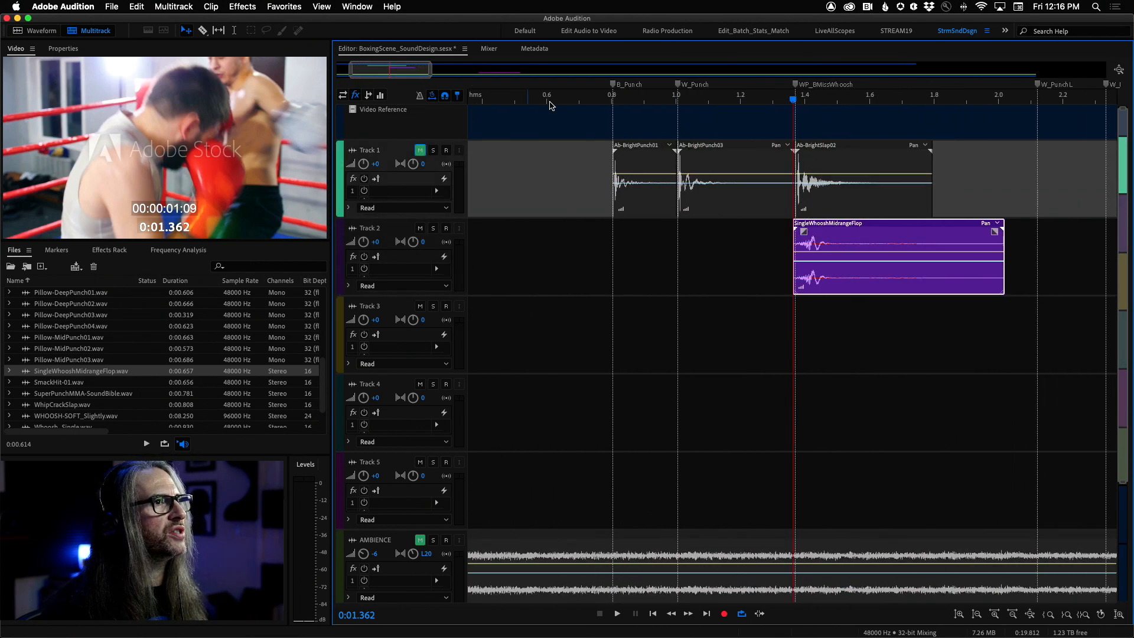
pyautogui.hscroll(5, 761, 98)
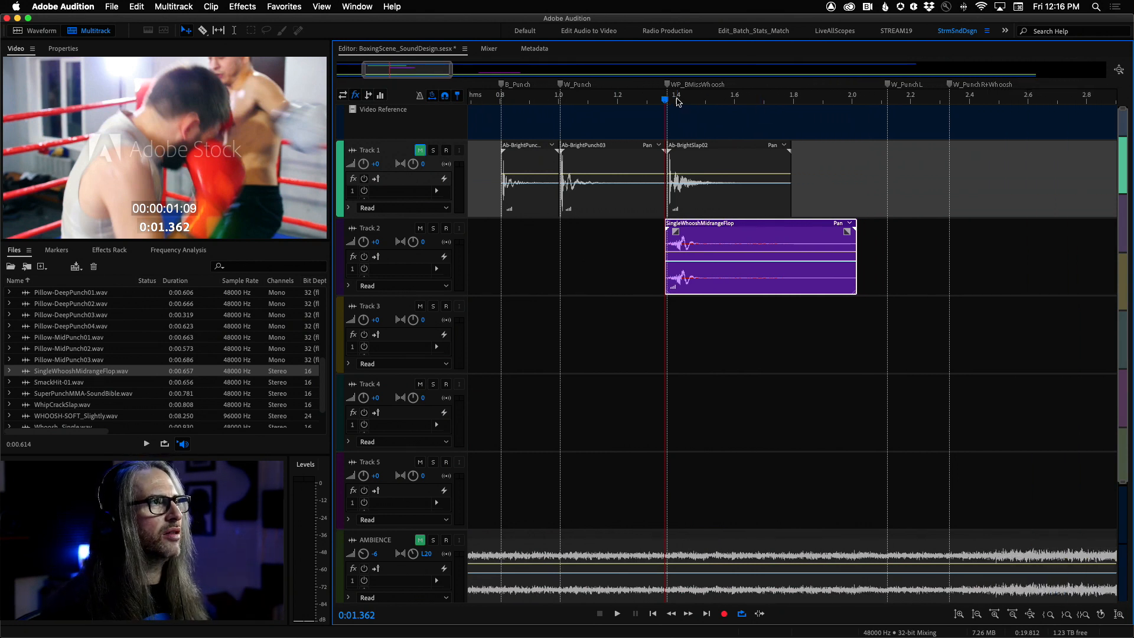
pyautogui.click(650, 100)
pyautogui.press('space')
pyautogui.press('space')
pyautogui.click(649, 100)
pyautogui.press('space')
pyautogui.press('space')
pyautogui.click(648, 100)
pyautogui.press('space')
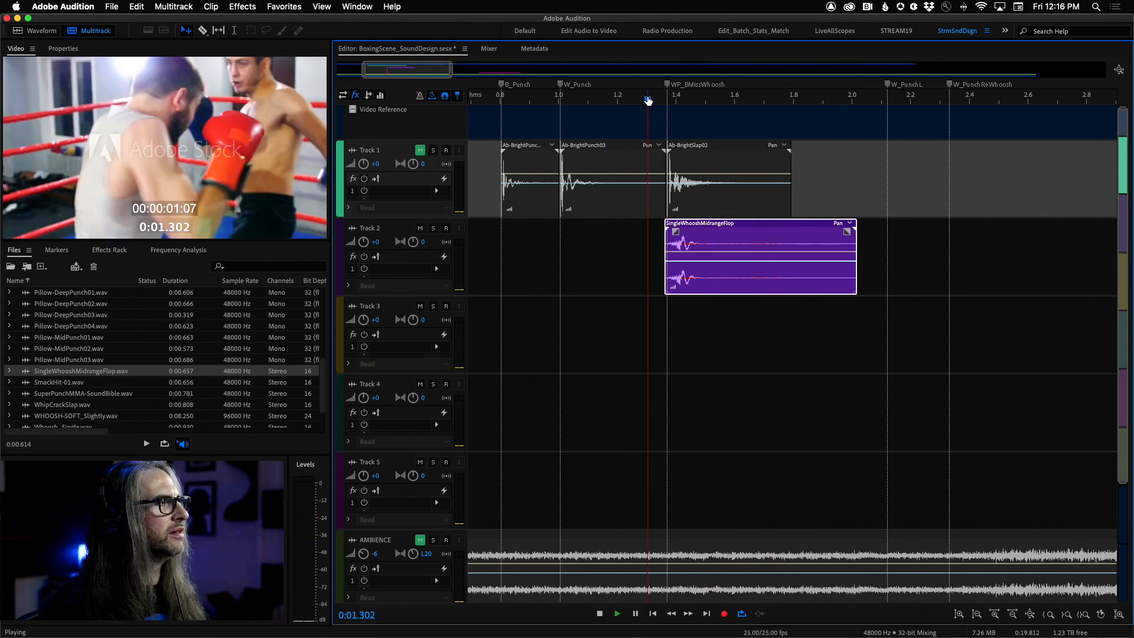
pyautogui.press('space')
pyautogui.press('space')
pyautogui.press('space')
pyautogui.press('space')
pyautogui.press('space')
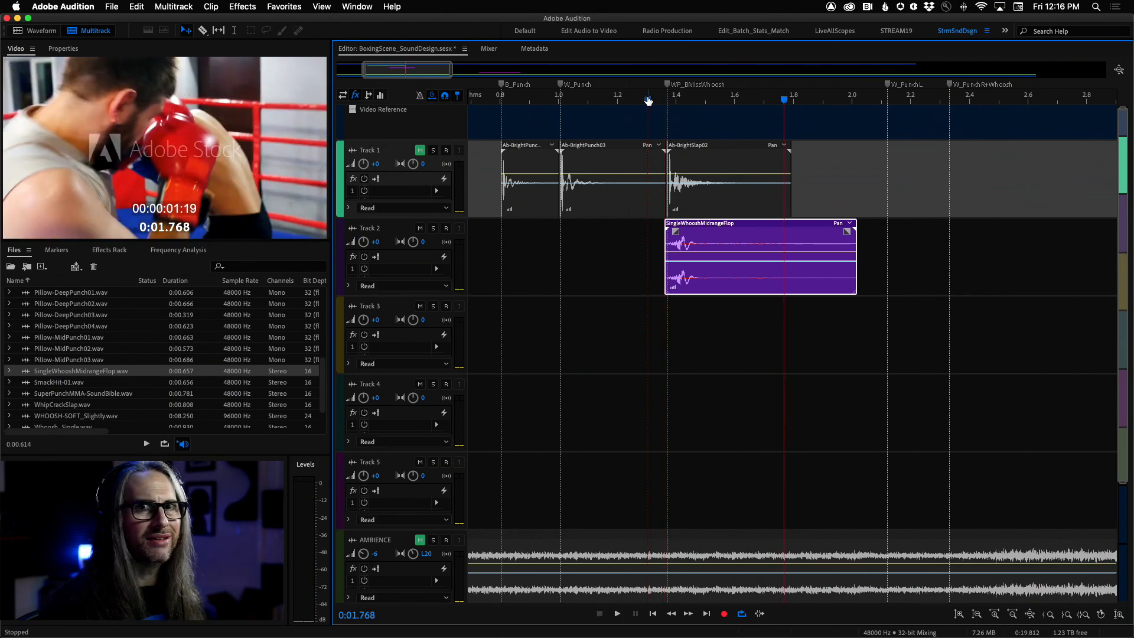
pyautogui.hscroll(1, 648, 101)
pyautogui.click(648, 100)
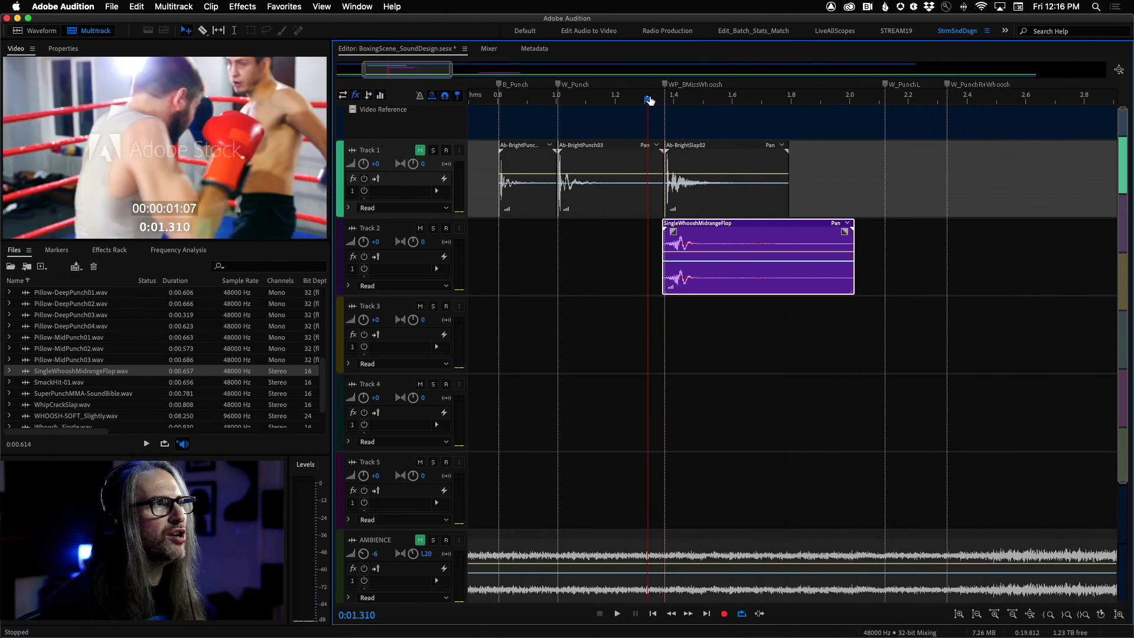
pyautogui.press('space')
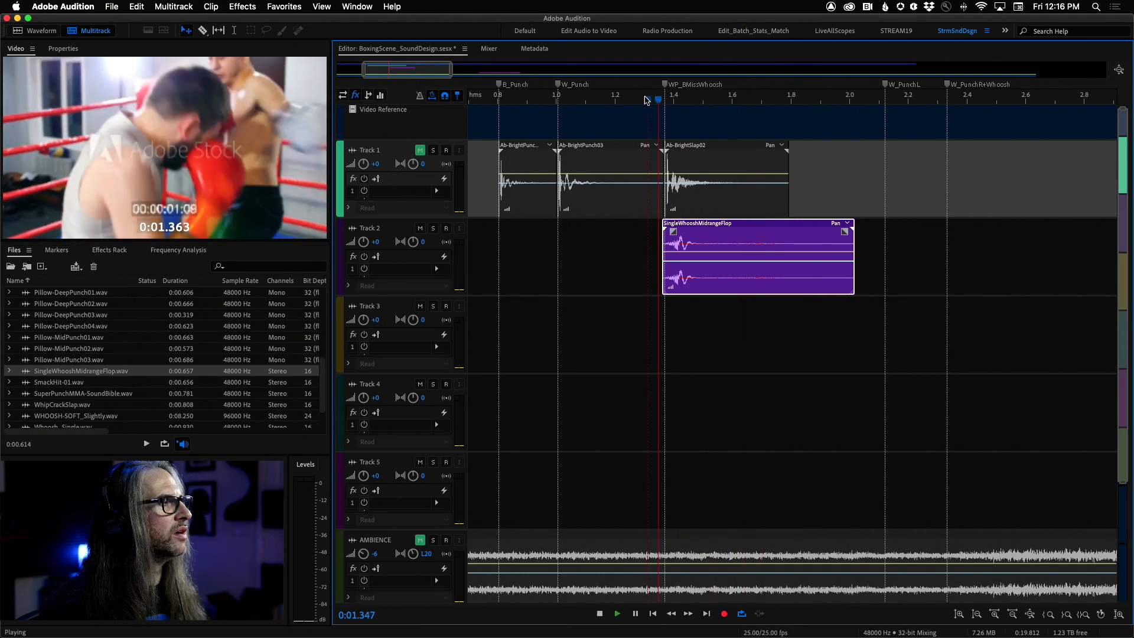
pyautogui.press('space')
pyautogui.press('space')
pyautogui.press('space')
pyautogui.press('space')
pyautogui.press('space')
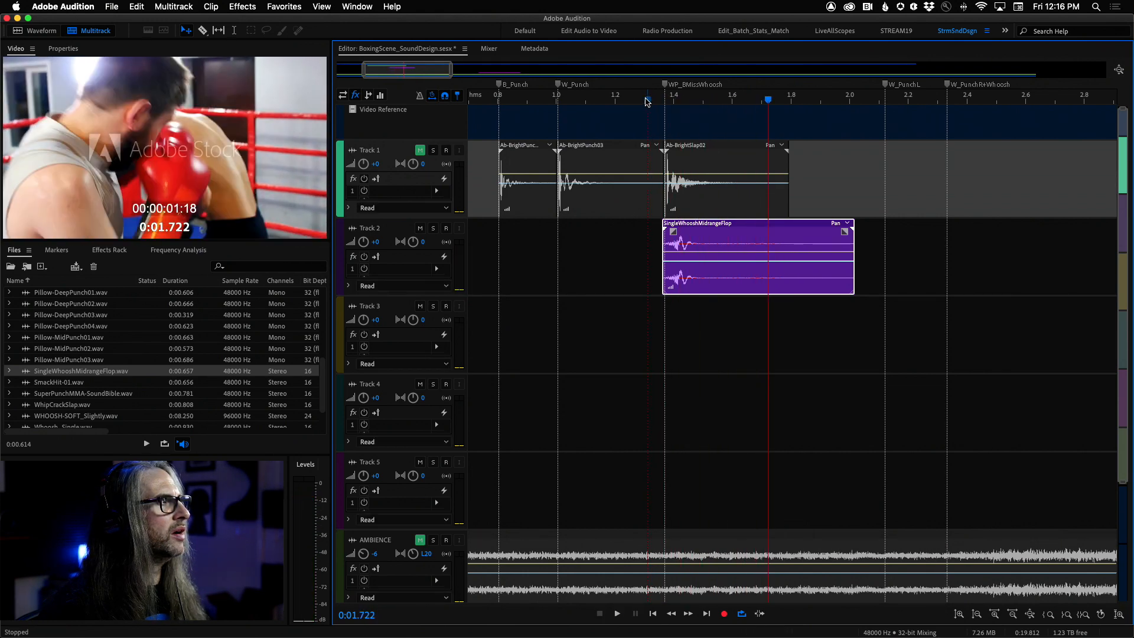
# Set the Track 2 whoosh clip's stretch mode to Realtime
pyautogui.click(709, 245)
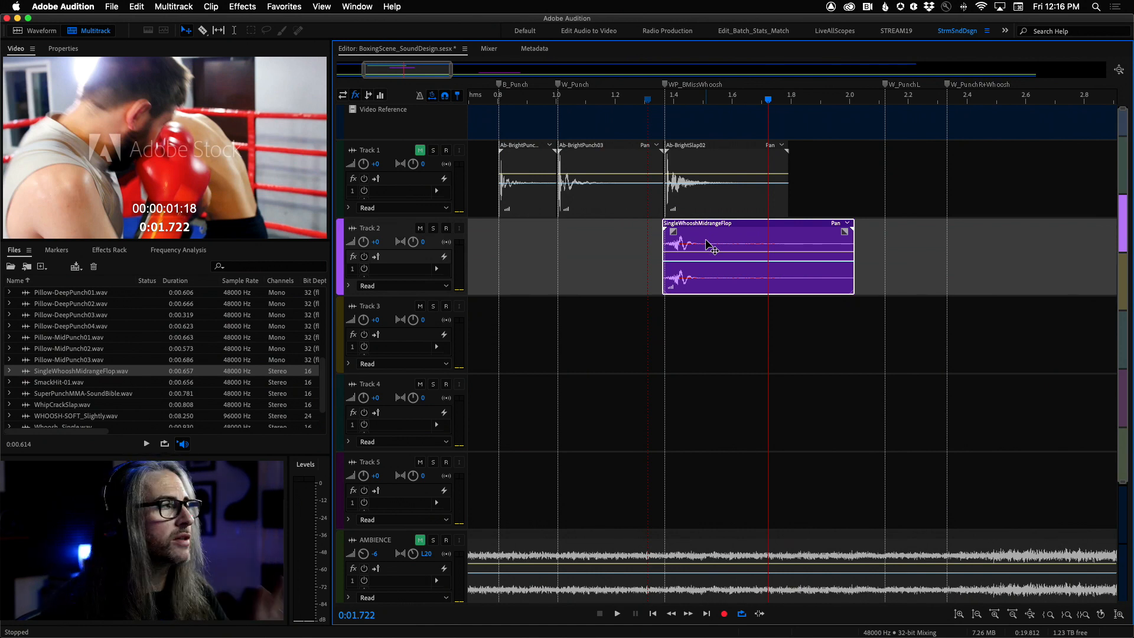
pyautogui.click(61, 50)
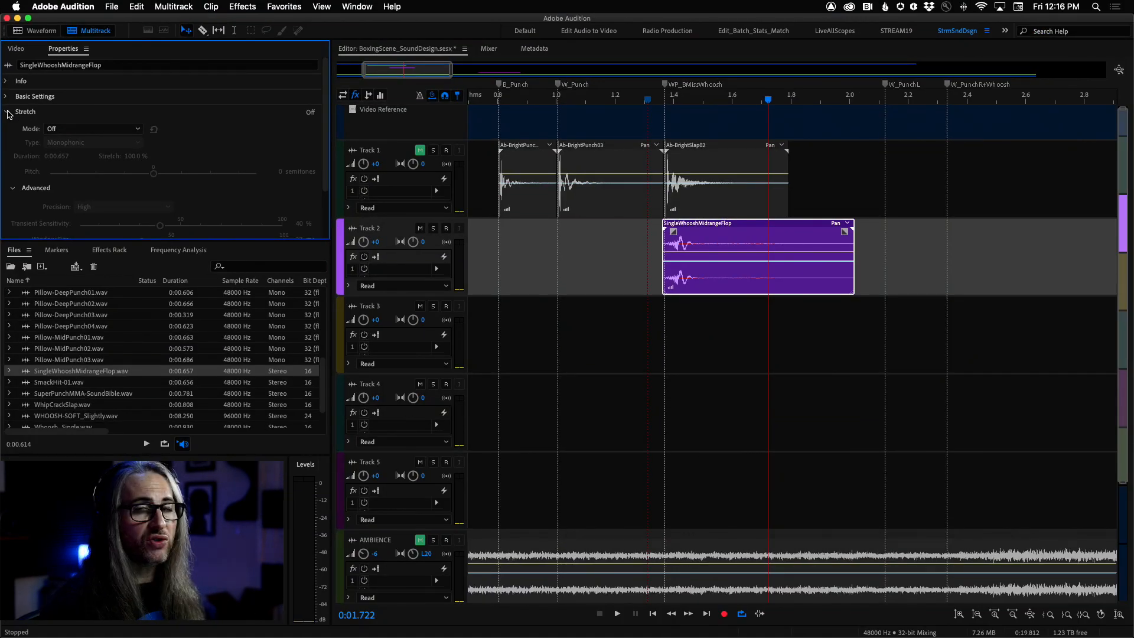
pyautogui.click(120, 133)
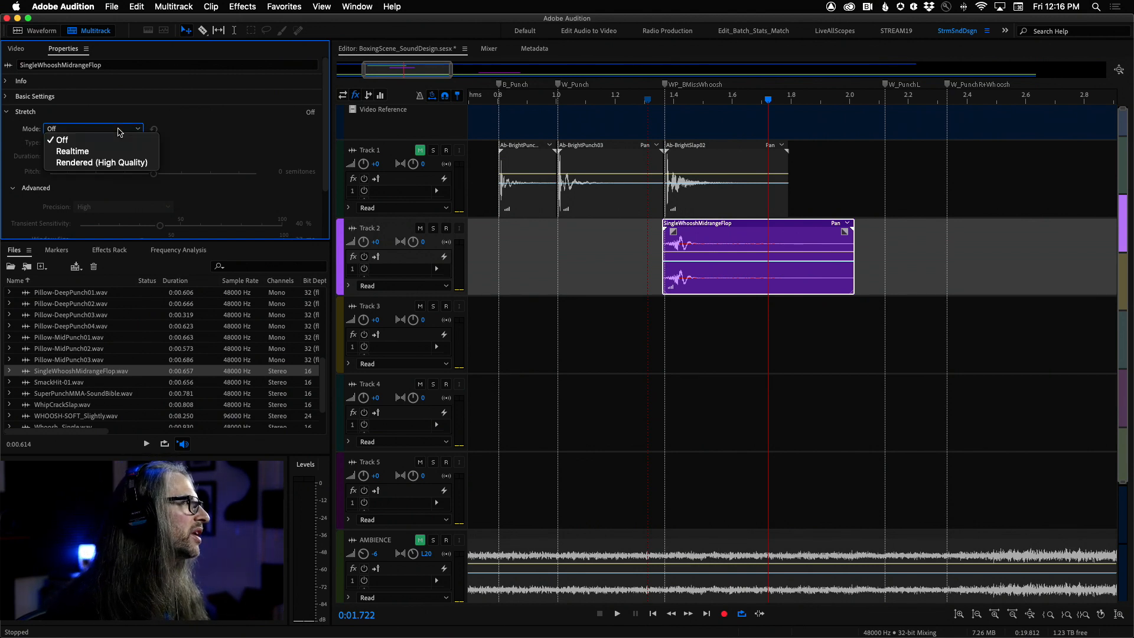
pyautogui.click(102, 153)
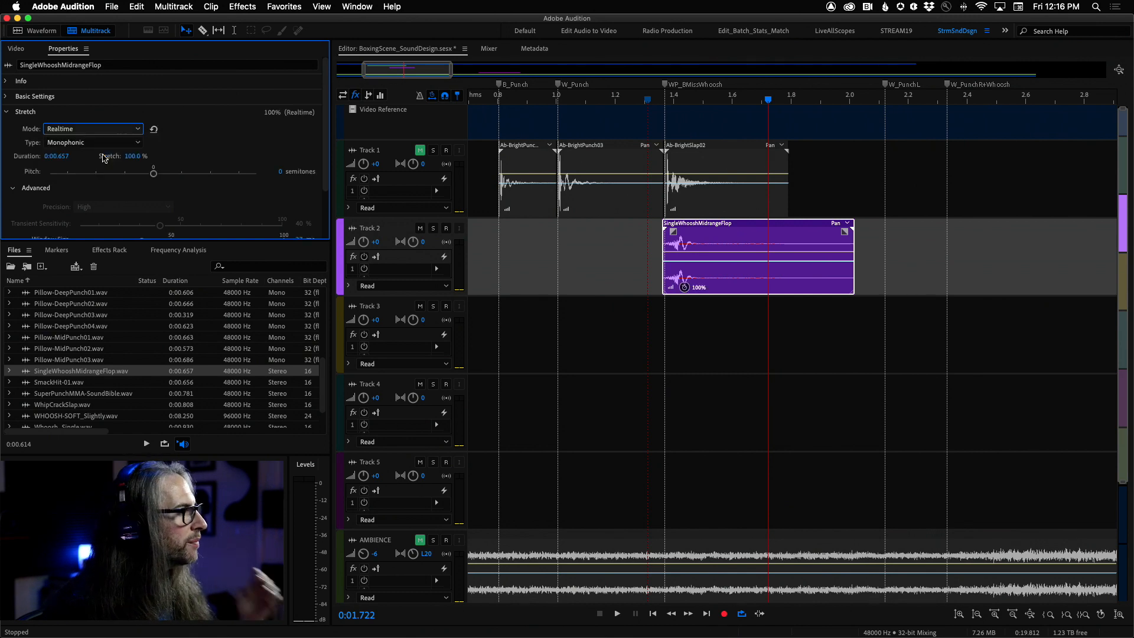
# Try Varispeed stretching on the whoosh clip with slightly lowered pitches, and return its stretch to 100%
pyautogui.click(57, 143)
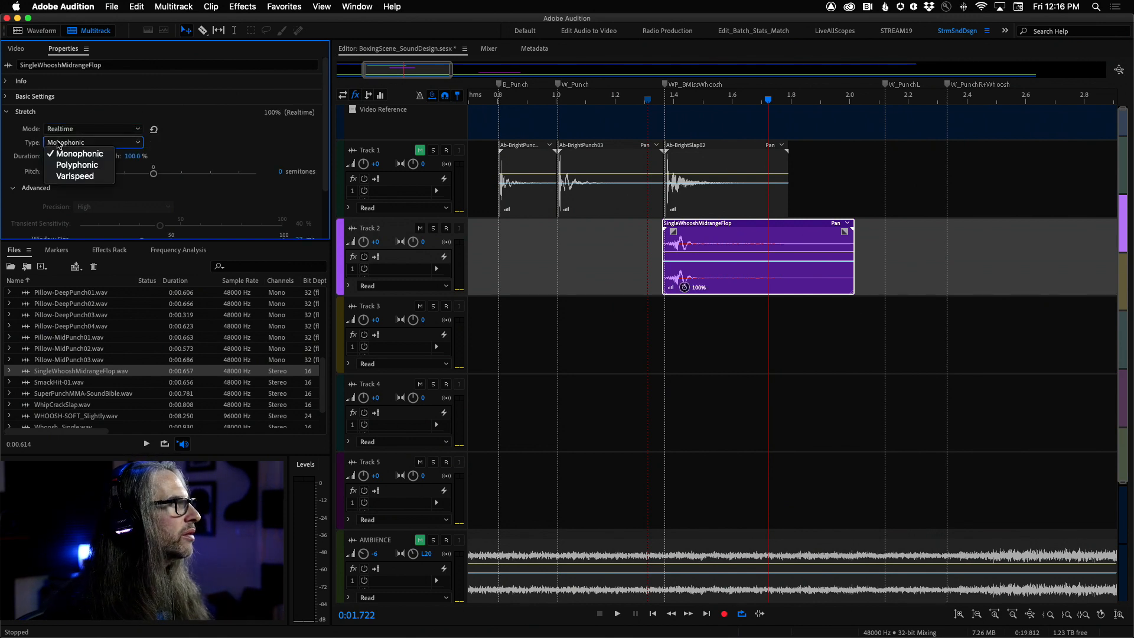
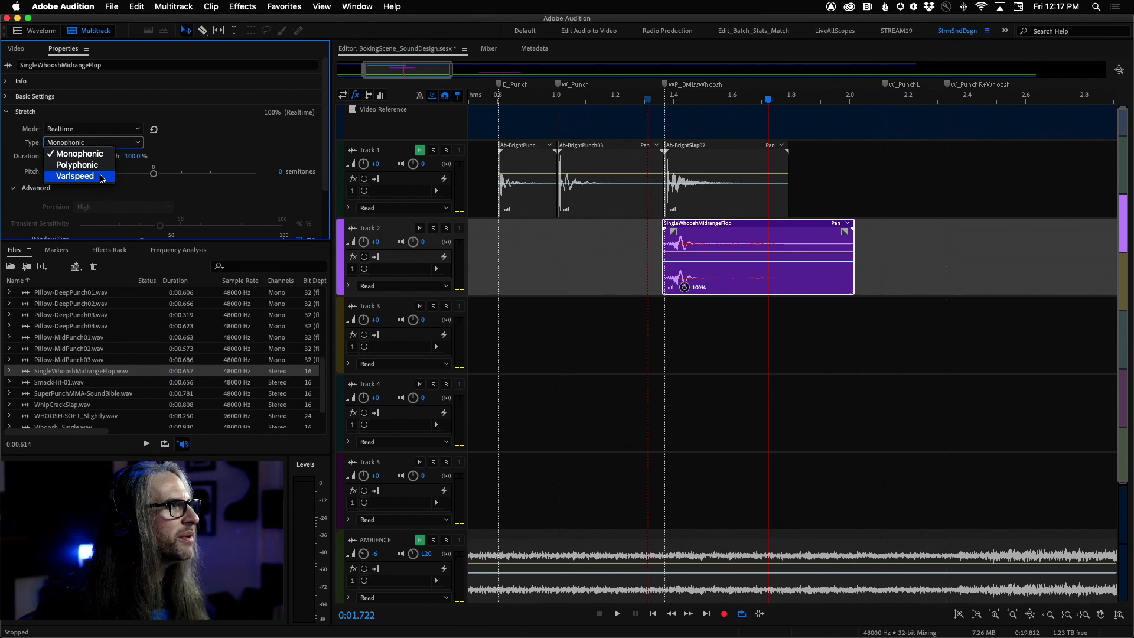
pyautogui.click(75, 177)
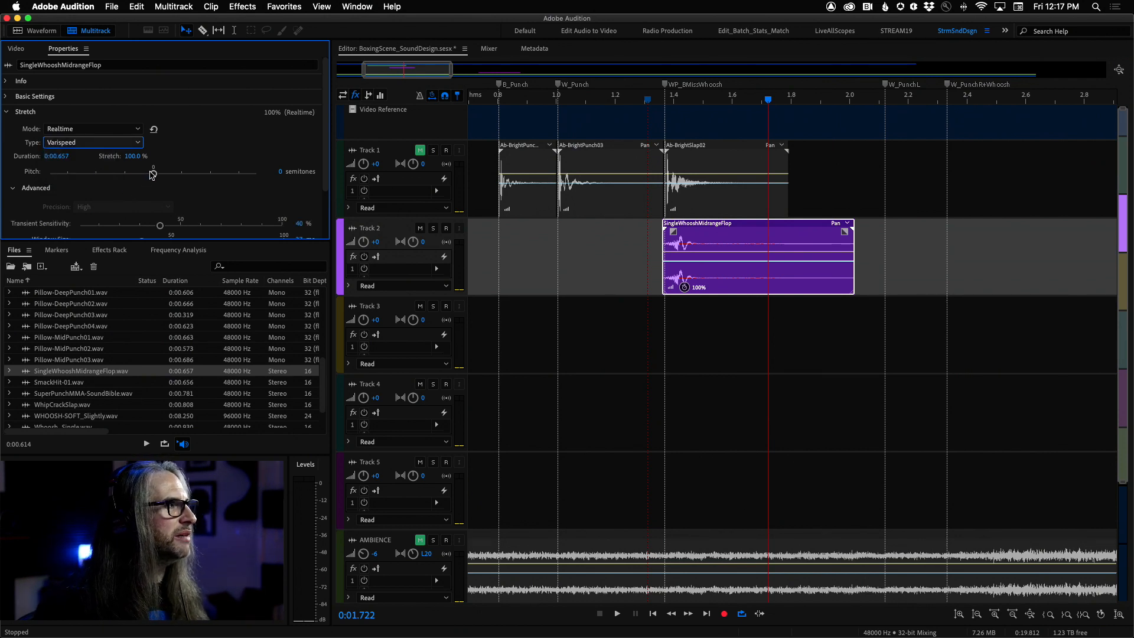
pyautogui.moveTo(154, 174); pyautogui.dragTo(150, 175)
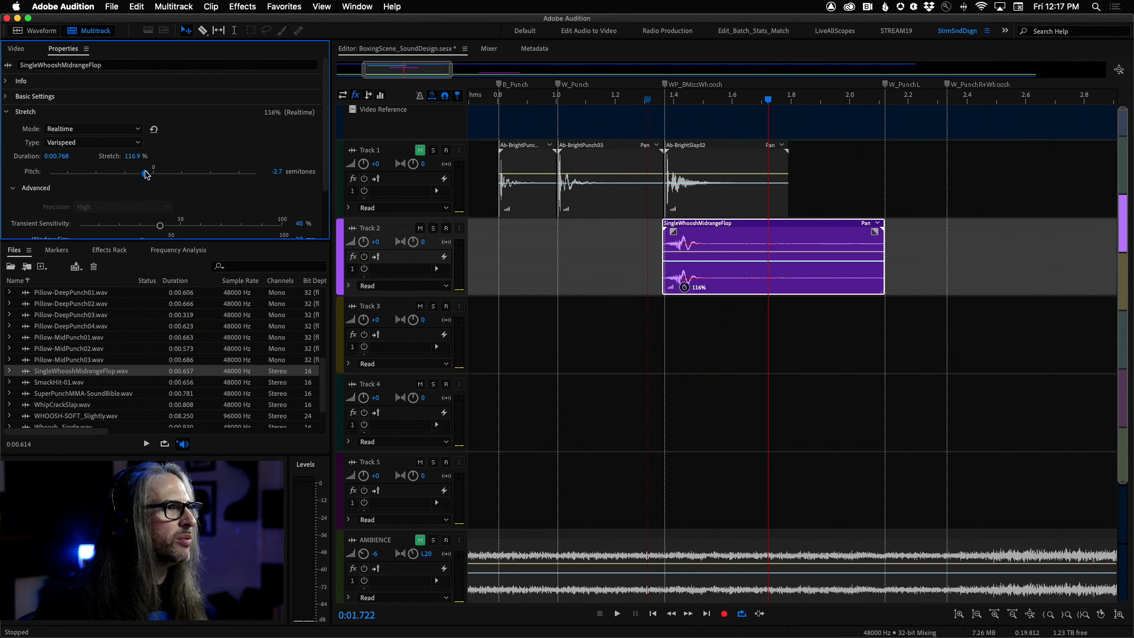
pyautogui.moveTo(145, 173); pyautogui.dragTo(142, 175)
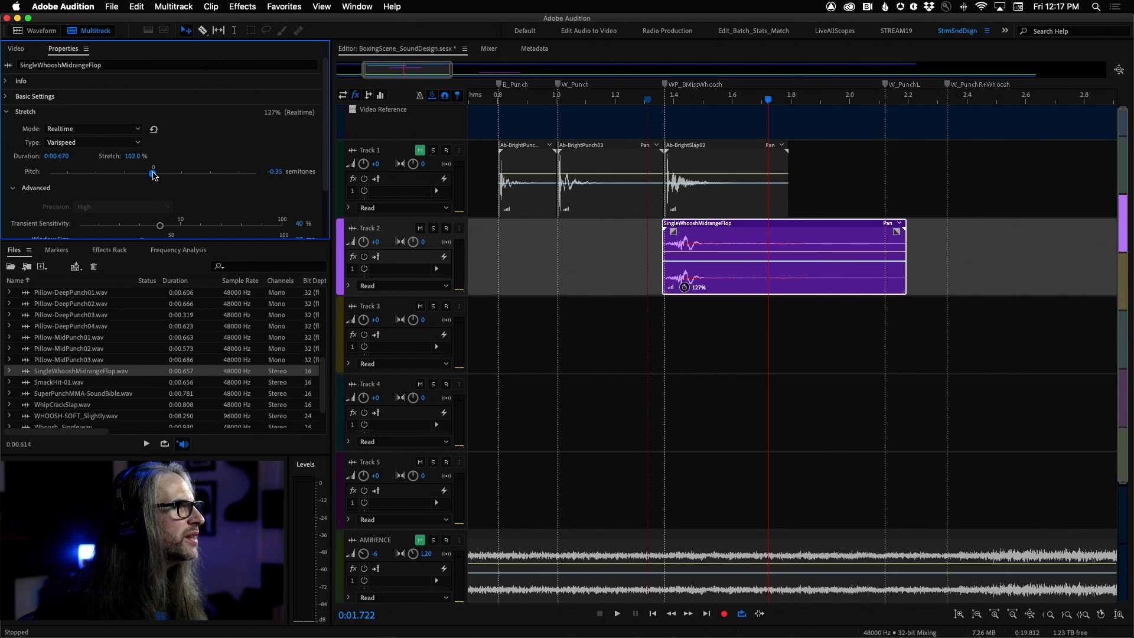
pyautogui.moveTo(155, 176); pyautogui.dragTo(144, 173)
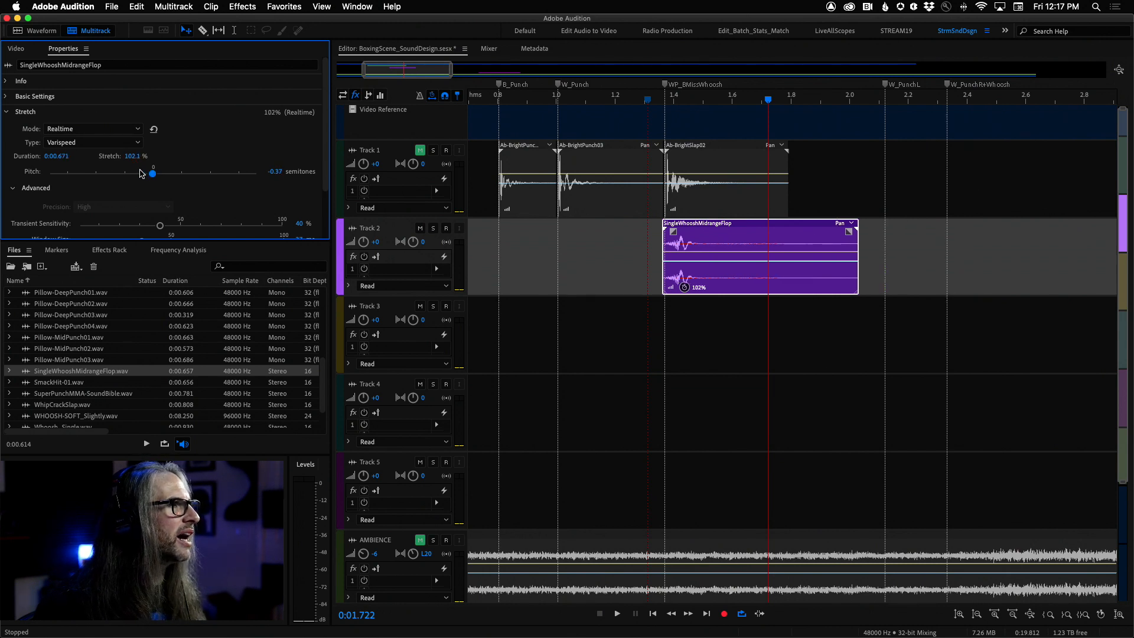
pyautogui.click(131, 157)
pyautogui.write('100')
pyautogui.press('Return')
# Set the whoosh clip's stretch type to Monophonic
pyautogui.click(133, 129)
pyautogui.click(135, 146)
pyautogui.click(135, 142)
pyautogui.click(98, 153)
# Lower the whoosh clip's pitch to about -1.66 semitones and listen to it from just before the marker
pyautogui.moveTo(153, 175); pyautogui.dragTo(148, 176)
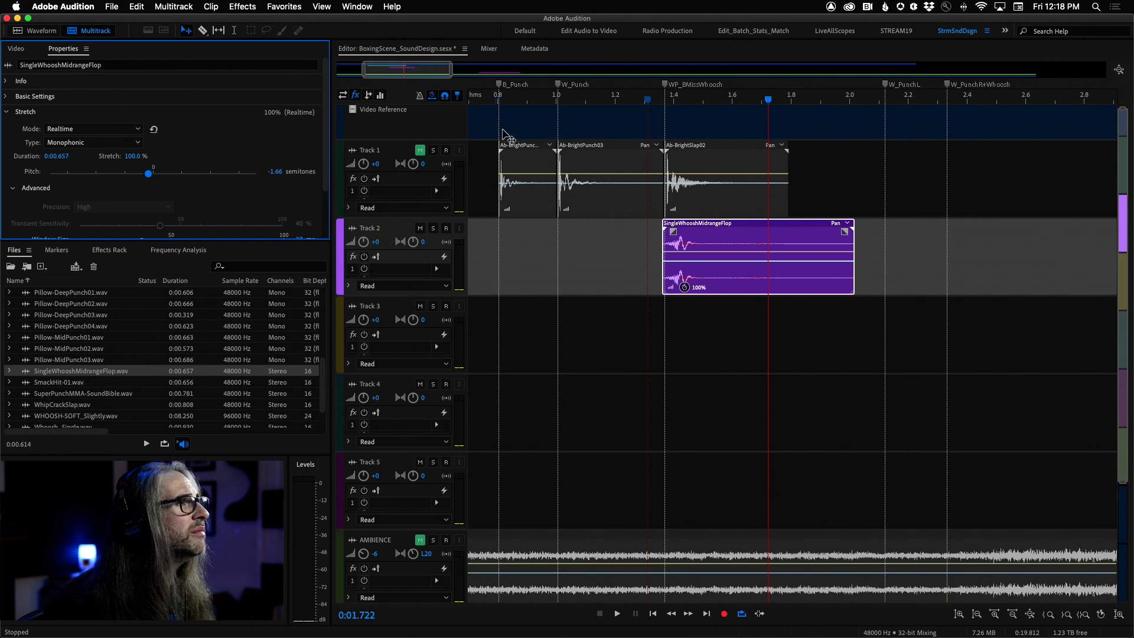
pyautogui.click(639, 101)
pyautogui.press('space')
pyautogui.press('space')
pyautogui.click(639, 101)
pyautogui.press('space')
pyautogui.press('space')
# Lower the whoosh clip's pitch further to about -6.7 semitones and listen to it, including against the picture
pyautogui.moveTo(149, 173); pyautogui.dragTo(134, 174)
pyautogui.click(647, 100)
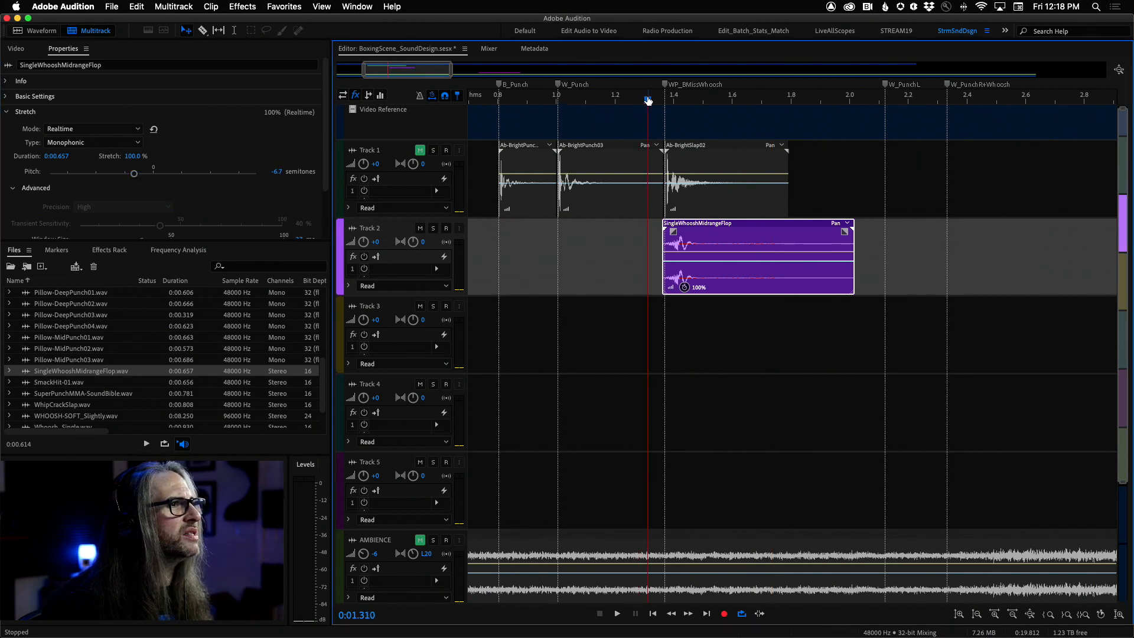
pyautogui.press('space')
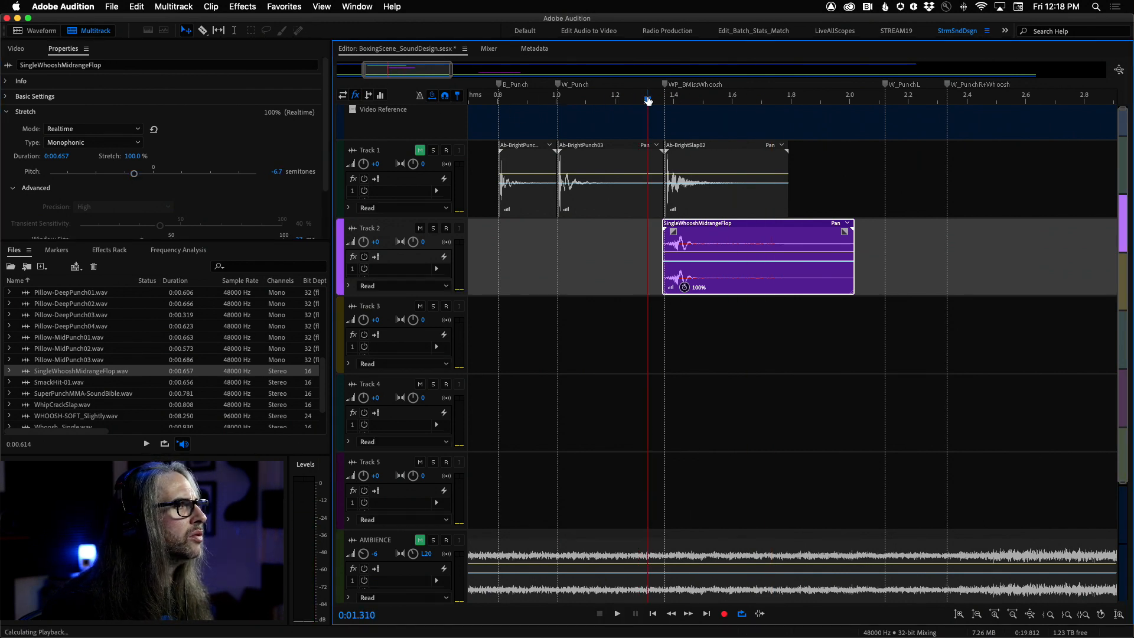
pyautogui.press('space')
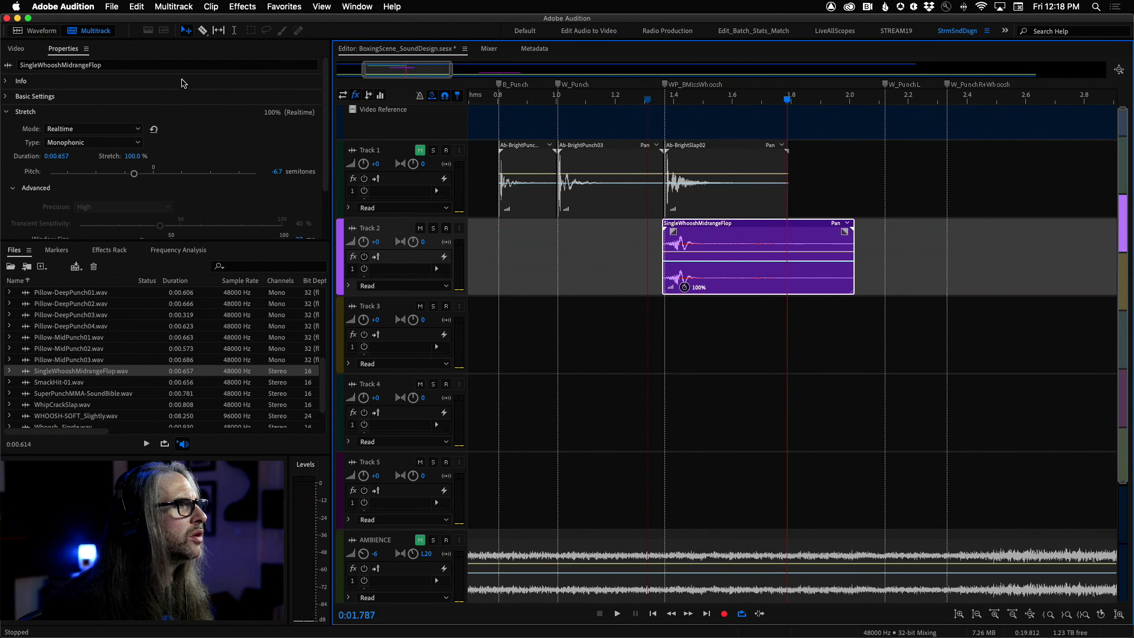
pyautogui.click(16, 48)
pyautogui.click(617, 98)
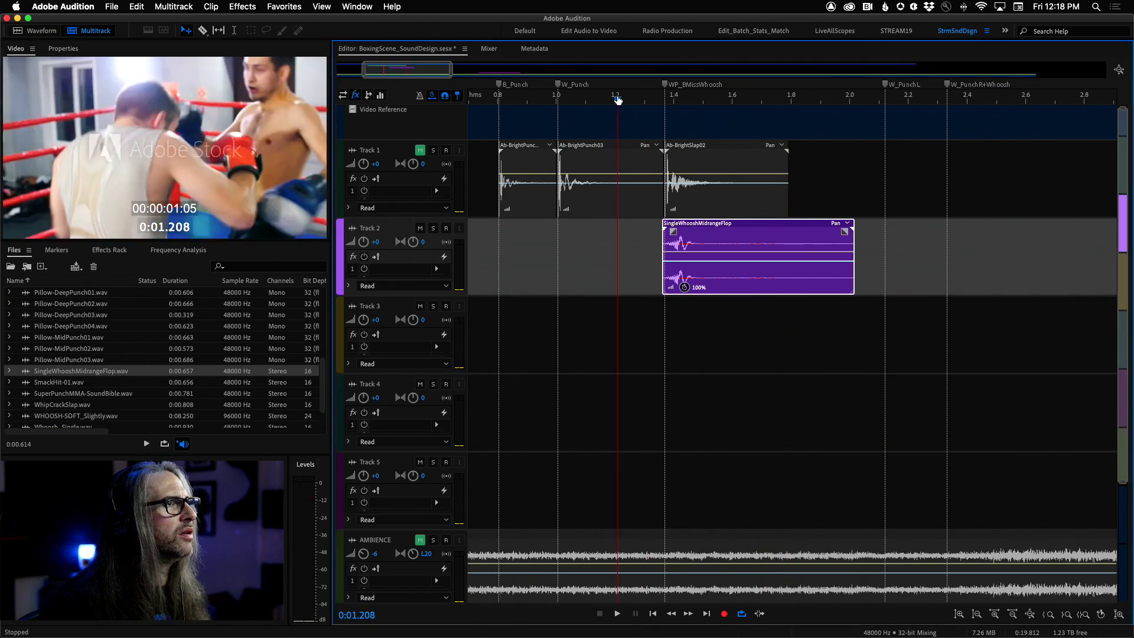
pyautogui.press('space')
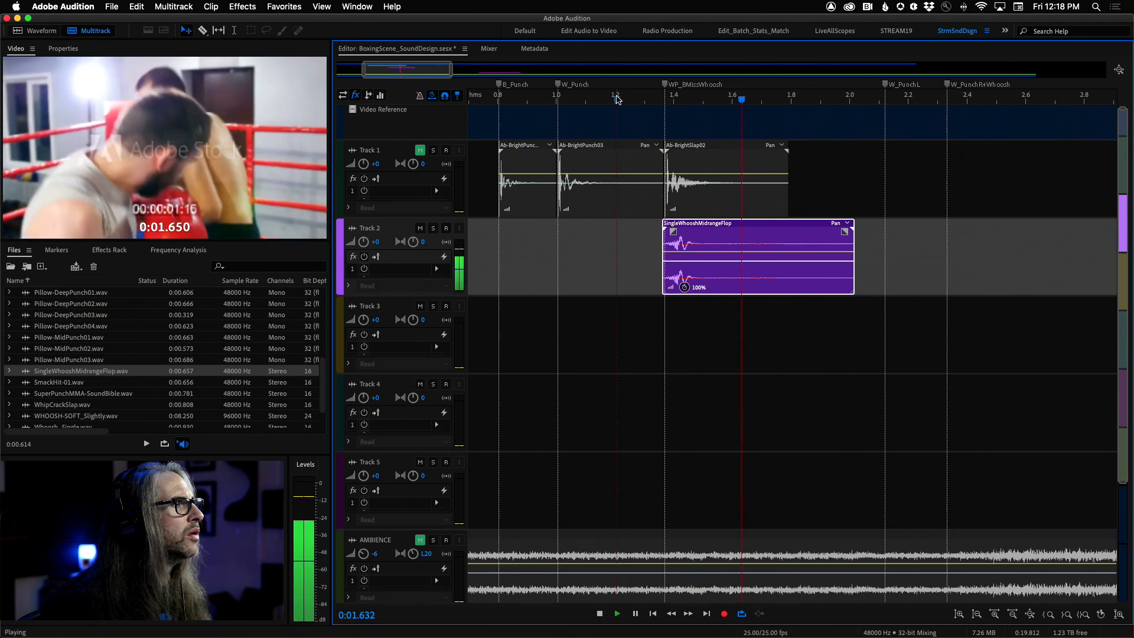
pyautogui.press('space')
# Set the whoosh clip's pitch to 0 semitones
pyautogui.click(59, 49)
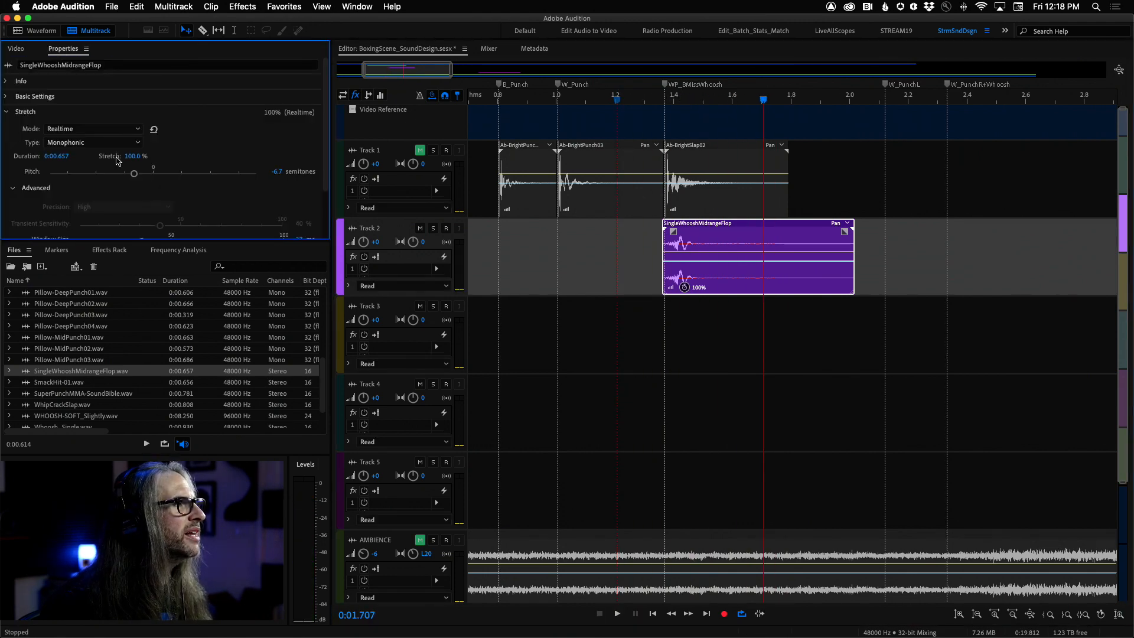
pyautogui.click(276, 172)
pyautogui.write('0')
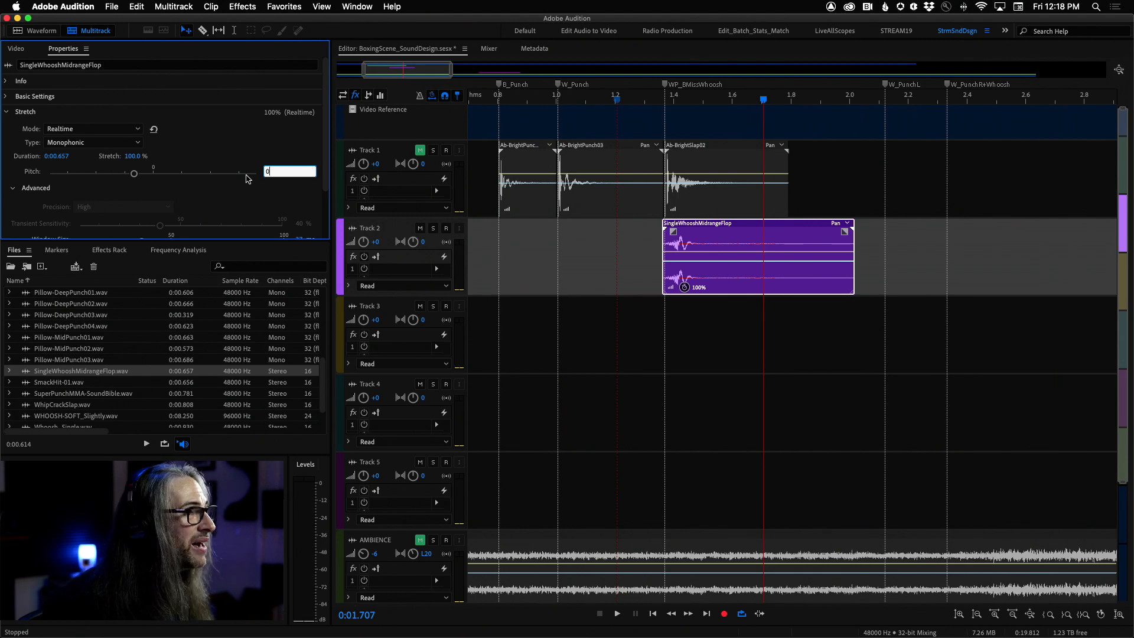
pyautogui.press('Return')
# Show the video and play the whoosh against it repeatedly from about 1.2 s
pyautogui.click(17, 49)
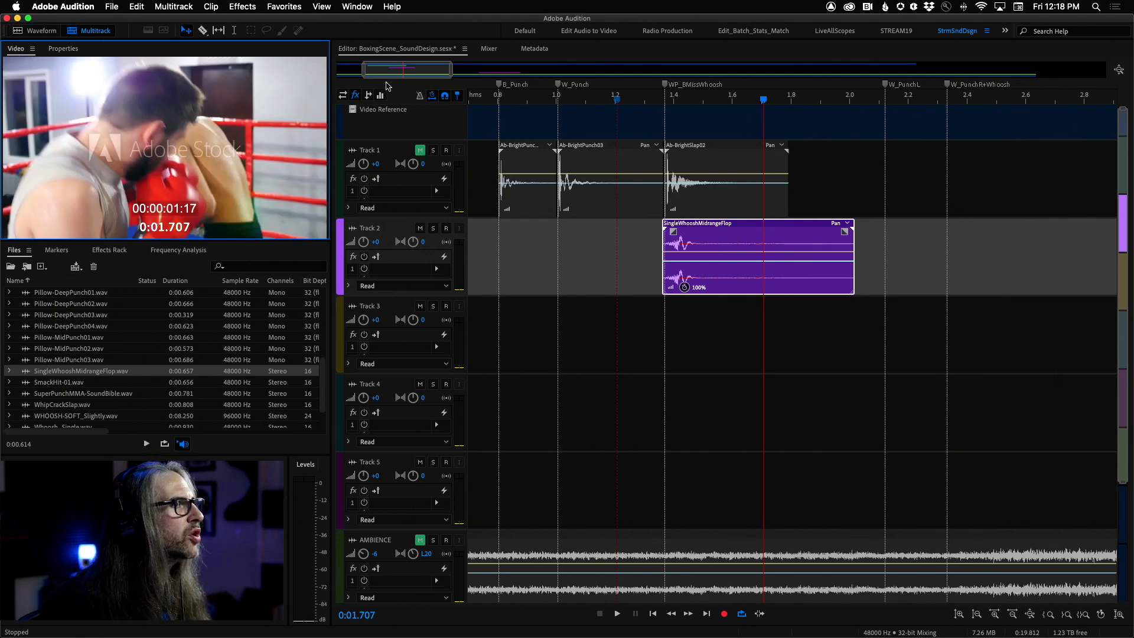
pyautogui.click(616, 101)
pyautogui.press('space')
pyautogui.press('space')
pyautogui.click(616, 101)
pyautogui.press('space')
pyautogui.press('space')
pyautogui.click(616, 101)
pyautogui.press('space')
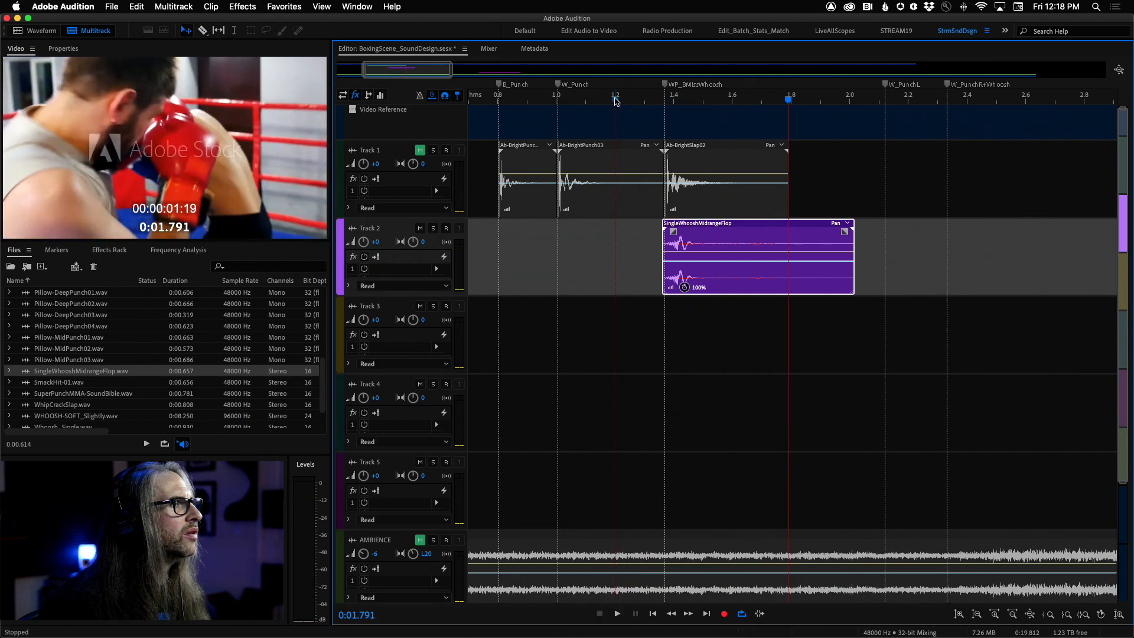
pyautogui.press('space')
# Unmute Track 1 and play the whoosh together with the slap from about 1.27 s
pyautogui.click(419, 151)
pyautogui.click(632, 99)
pyautogui.press('space')
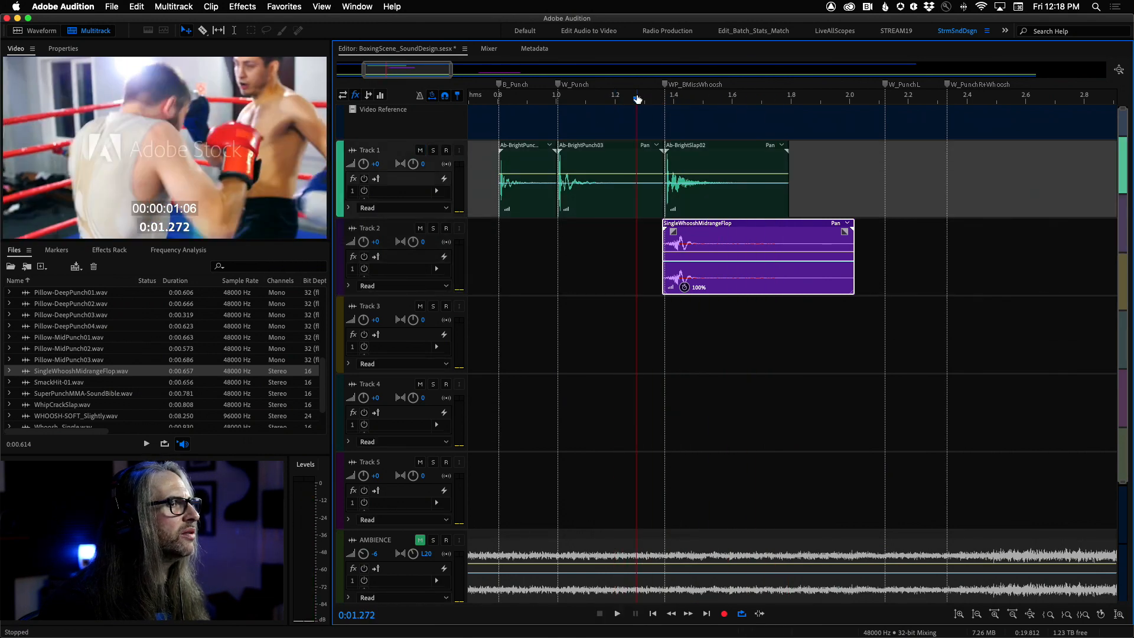
# Play the slap and whoosh together from about 1.27 s and raise the whoosh clip's volume on Track 2
pyautogui.press('space')
pyautogui.press('space')
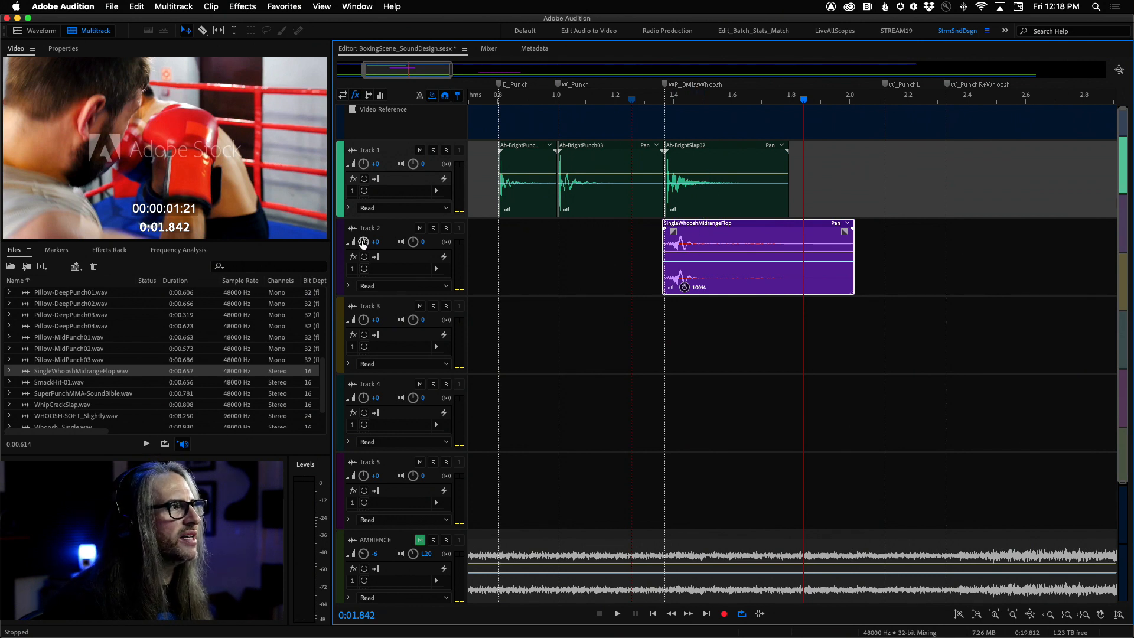
pyautogui.click(731, 255)
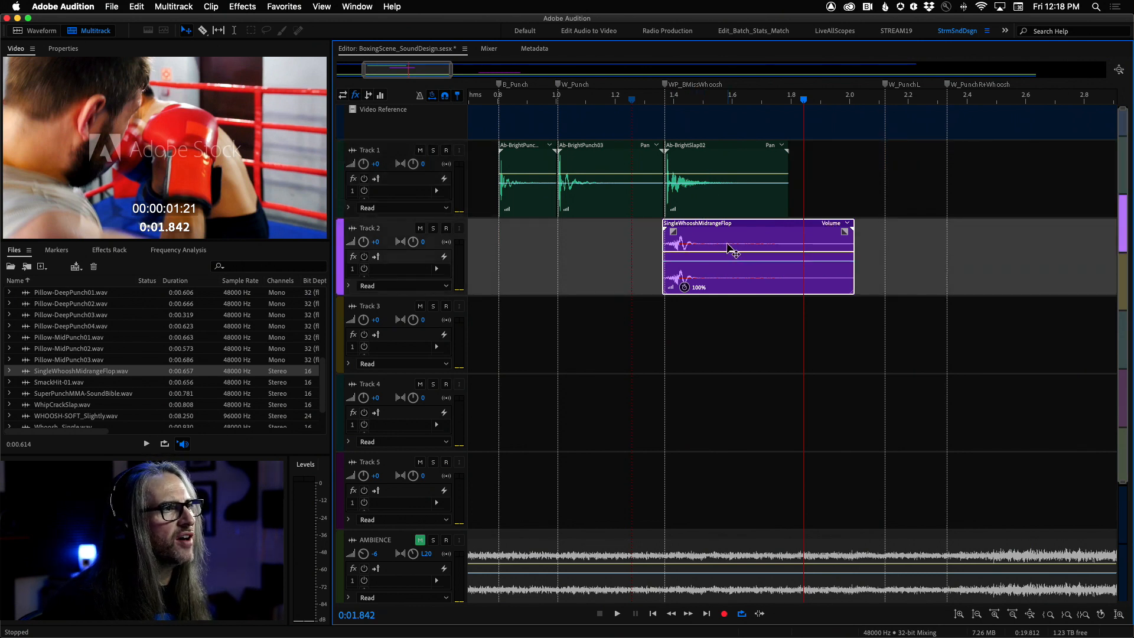
pyautogui.moveTo(731, 256); pyautogui.dragTo(731, 238)
# Pan the Ab-BrightSlap02 clip to the left and the SingleWhooshMidrangeFlop clip to the right
pyautogui.click(717, 184)
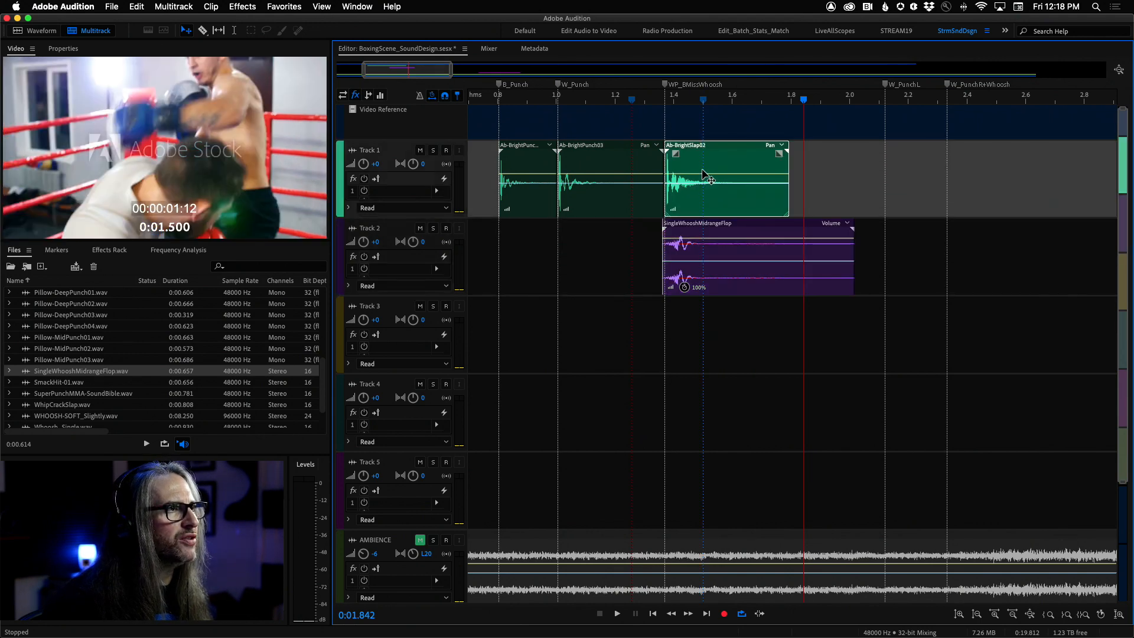
pyautogui.moveTo(720, 182); pyautogui.dragTo(720, 168)
pyautogui.moveTo(736, 268)
pyautogui.mouseDown()
pyautogui.moveTo(749, 269)
pyautogui.moveTo(740, 280)
pyautogui.mouseUp()
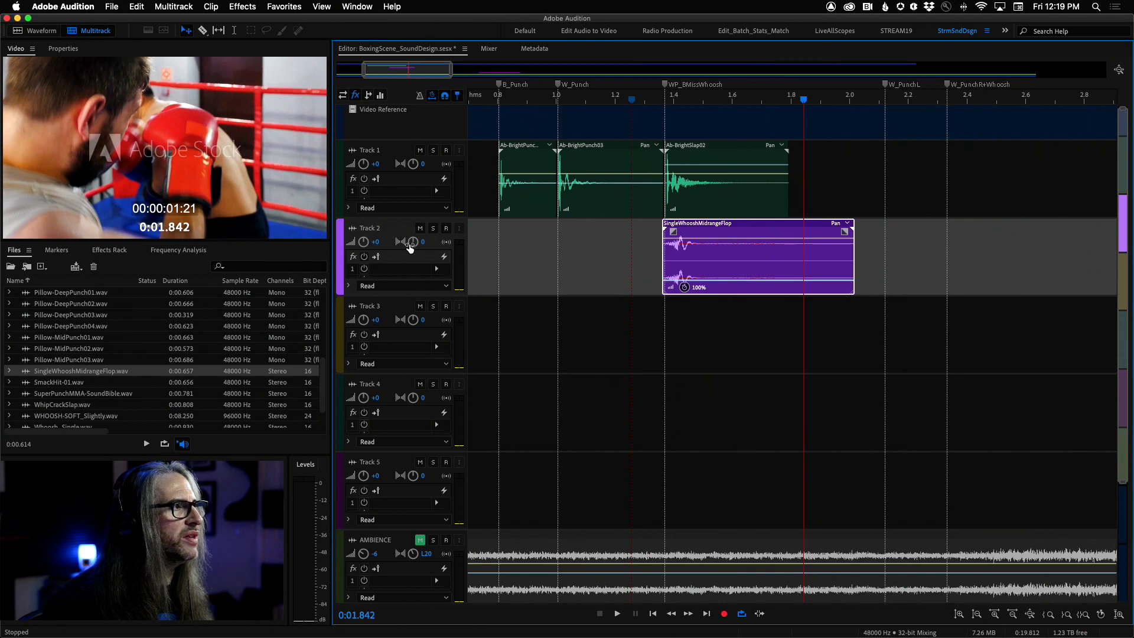
# Play the panned slap and whoosh against the picture repeatedly from about 1.2 s, and the whole punch sequence from just before the first hit
pyautogui.click(631, 98)
pyautogui.press('space')
pyautogui.click(630, 98)
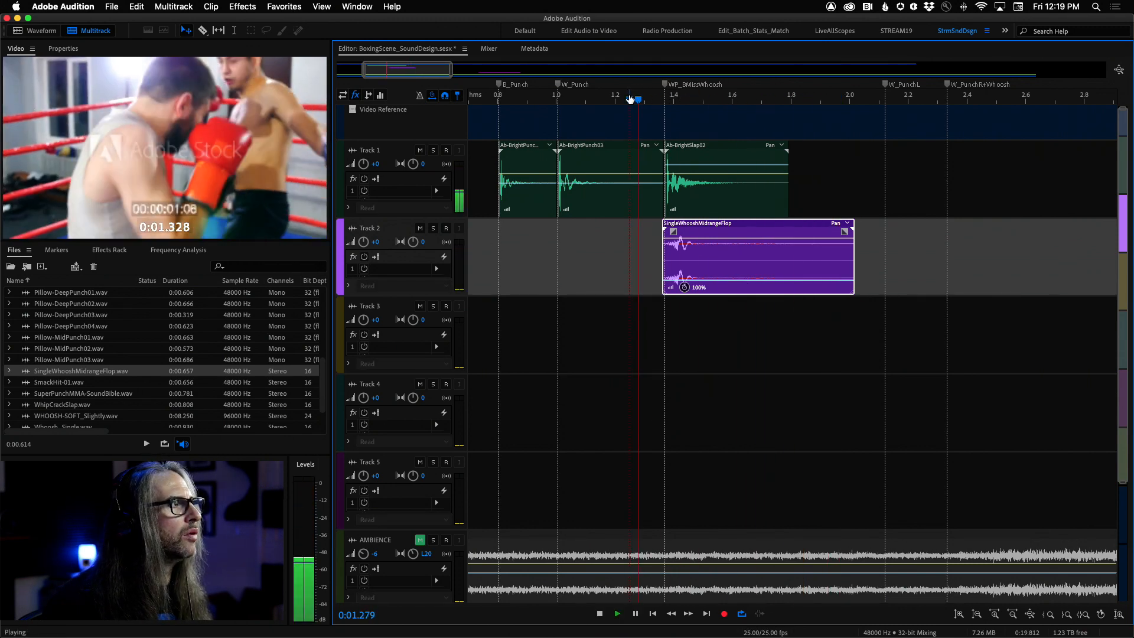
pyautogui.click(626, 98)
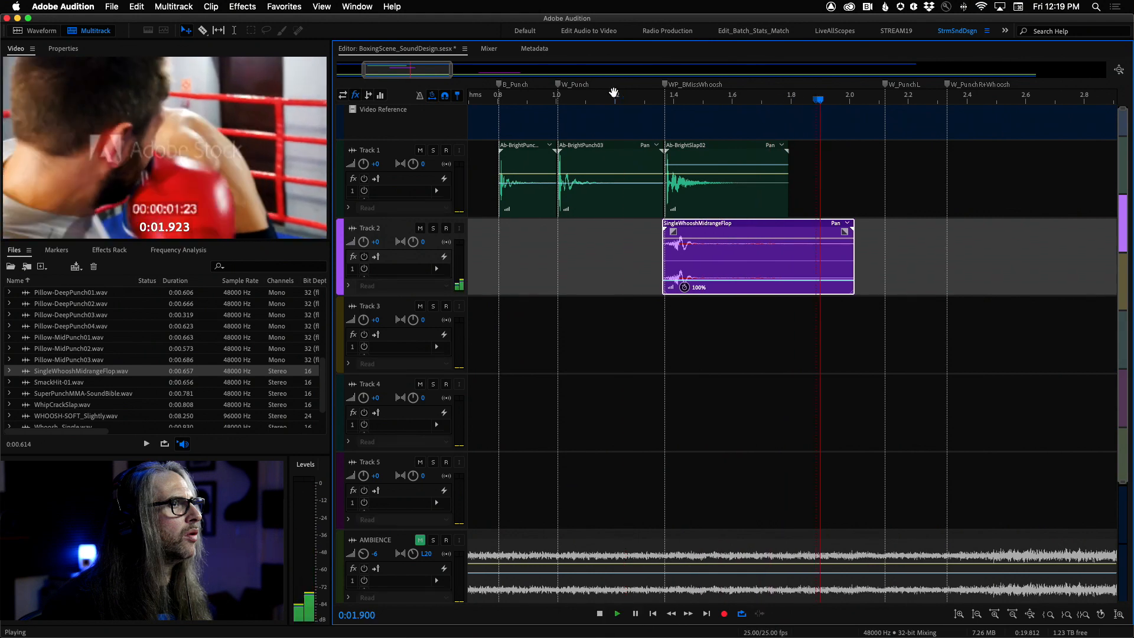
pyautogui.click(613, 99)
pyautogui.click(603, 100)
pyautogui.click(601, 100)
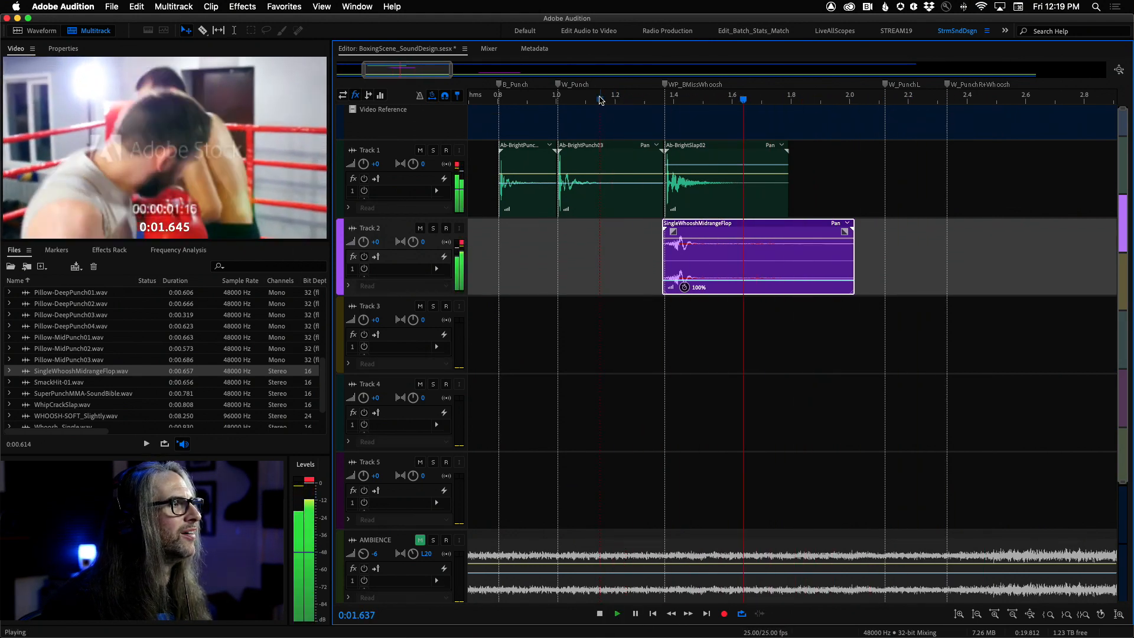
pyautogui.press('space')
pyautogui.press('space')
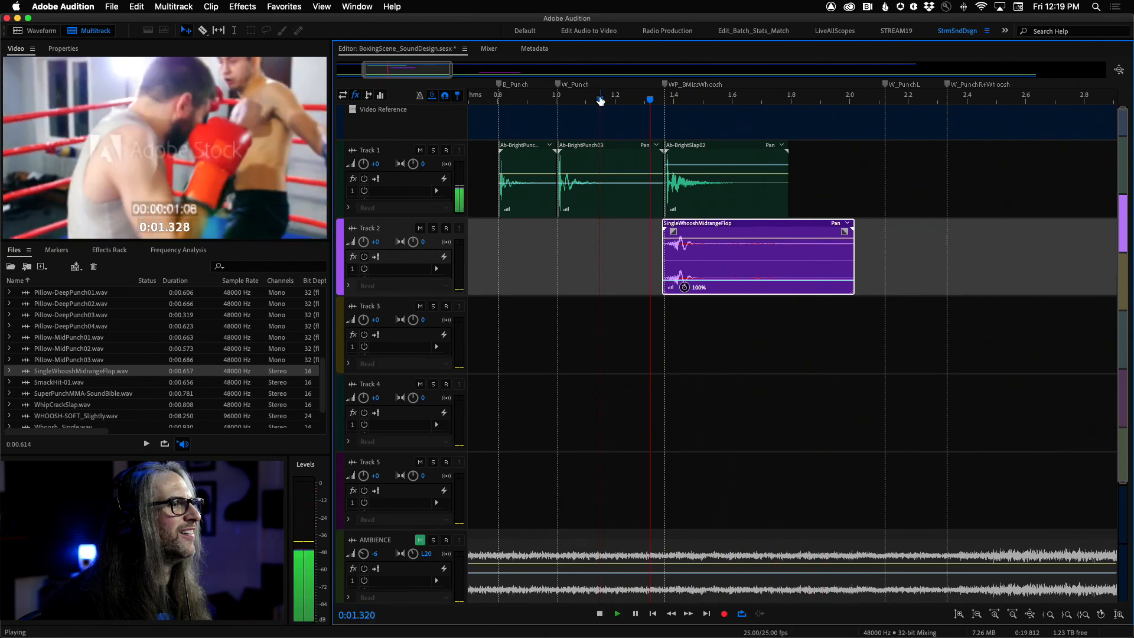
pyautogui.press('space')
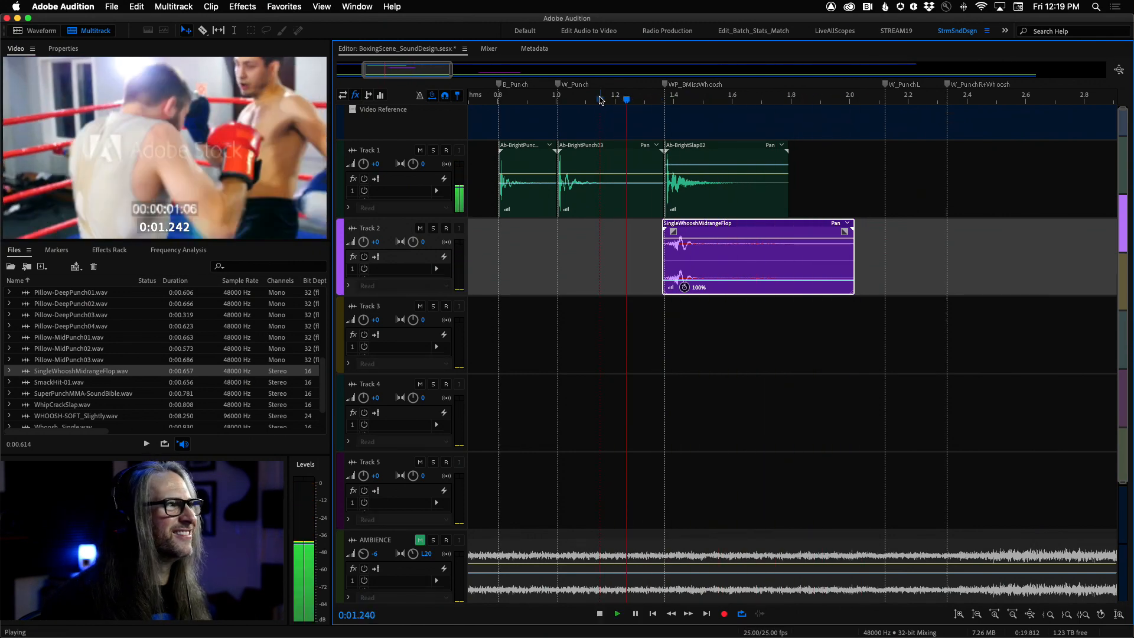
pyautogui.click(489, 100)
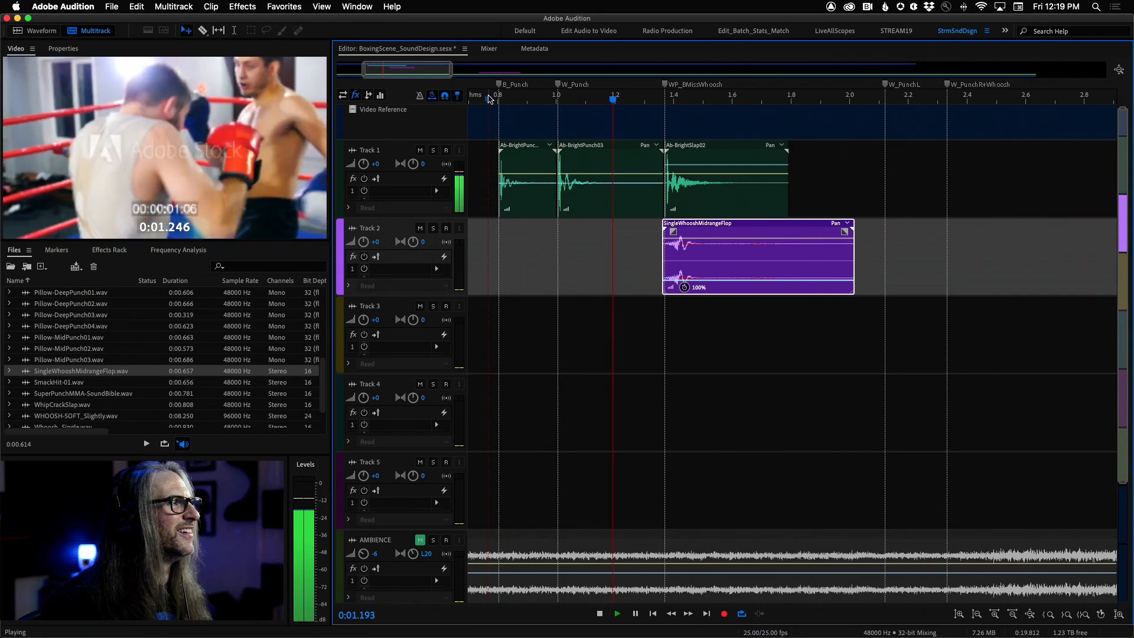
pyautogui.press('space')
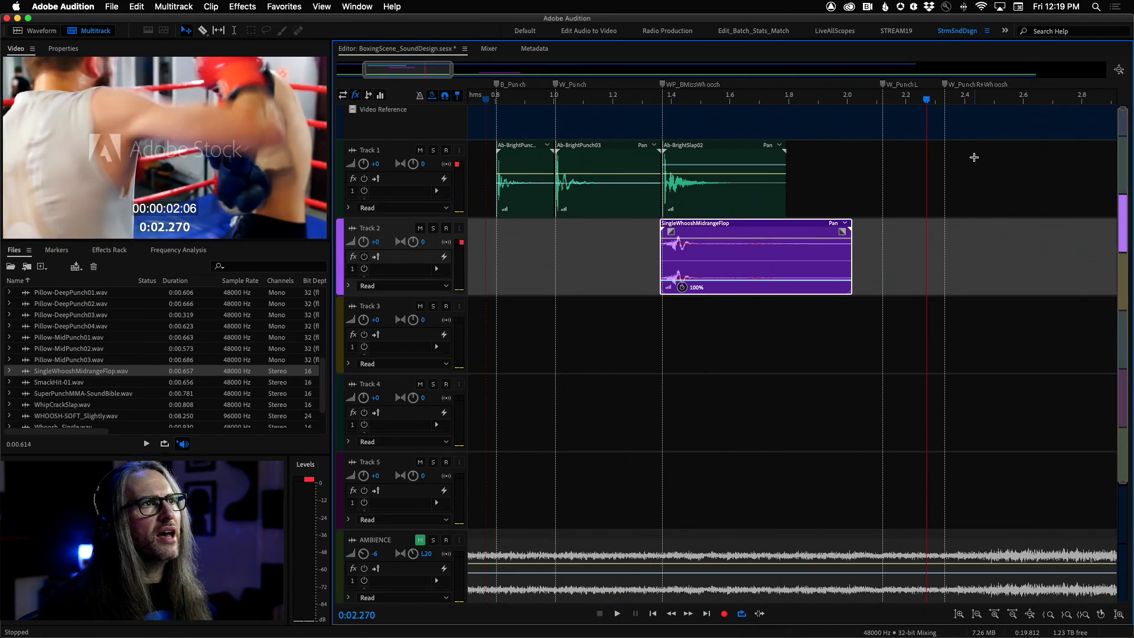
# Place the playhead at the W_PunchL marker at about 2.1 s
pyautogui.hscroll(3, 974, 157)
pyautogui.hscroll(5, 974, 157)
pyautogui.click(585, 102)
pyautogui.moveTo(584, 104); pyautogui.dragTo(562, 114)
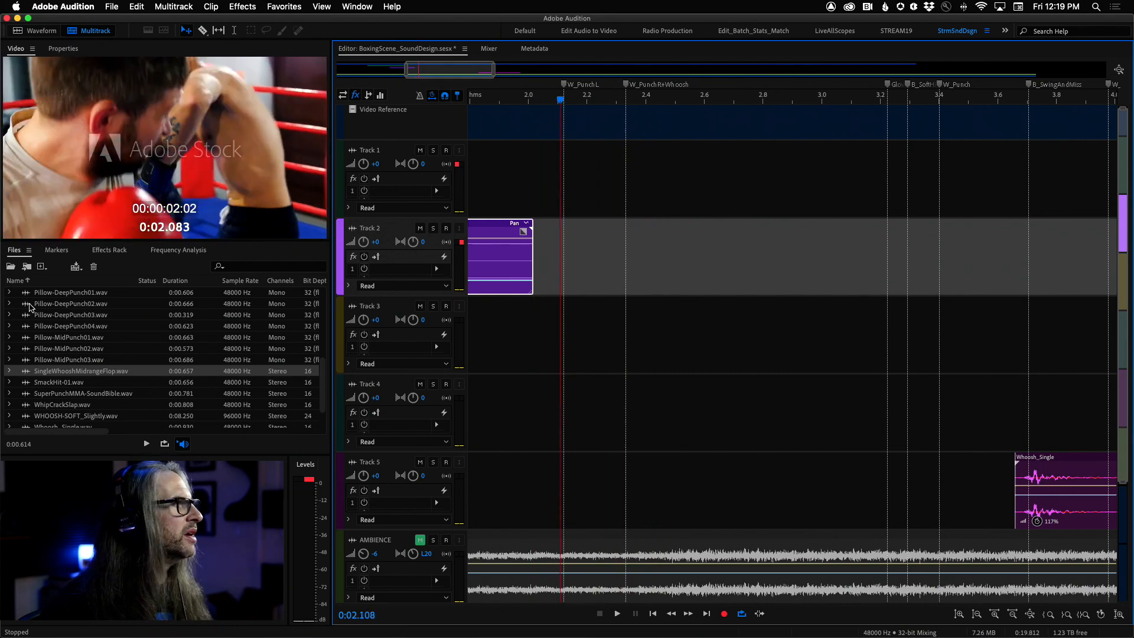
# Preview the Ab-DeepPunch files and place Ab-DeepPunch01 on Track 1 at the W_PunchR+Whoosh marker
pyautogui.scroll(10, 48, 324)
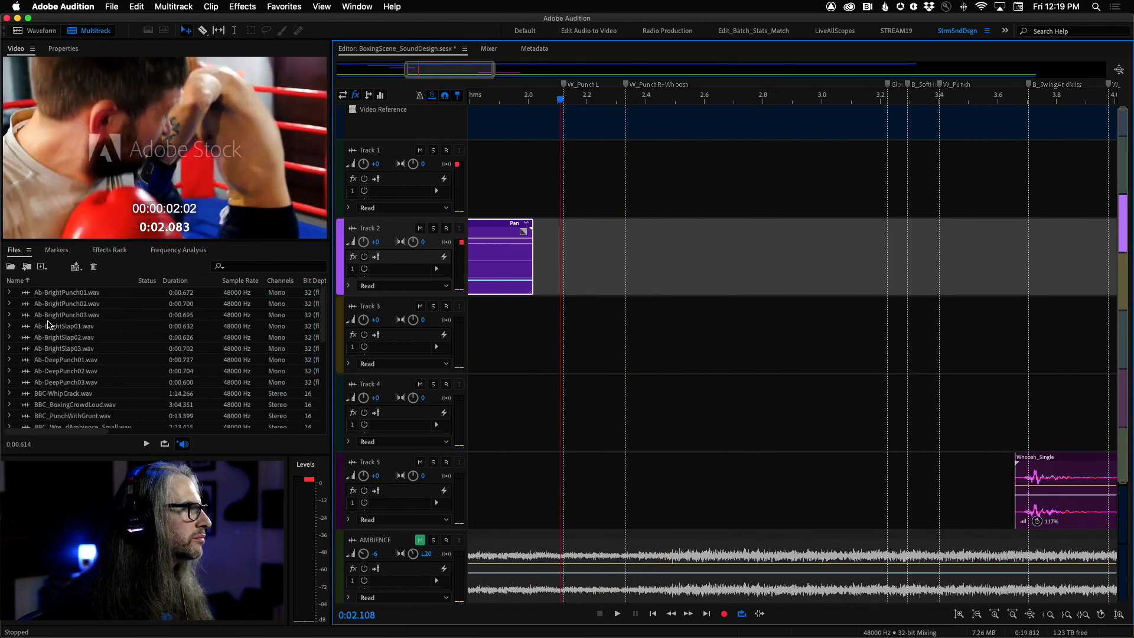
pyautogui.click(33, 361)
pyautogui.click(34, 372)
pyautogui.click(36, 384)
pyautogui.click(36, 349)
pyautogui.moveTo(37, 362)
pyautogui.mouseDown()
pyautogui.moveTo(177, 295)
pyautogui.moveTo(514, 177)
pyautogui.moveTo(623, 180)
pyautogui.mouseUp()
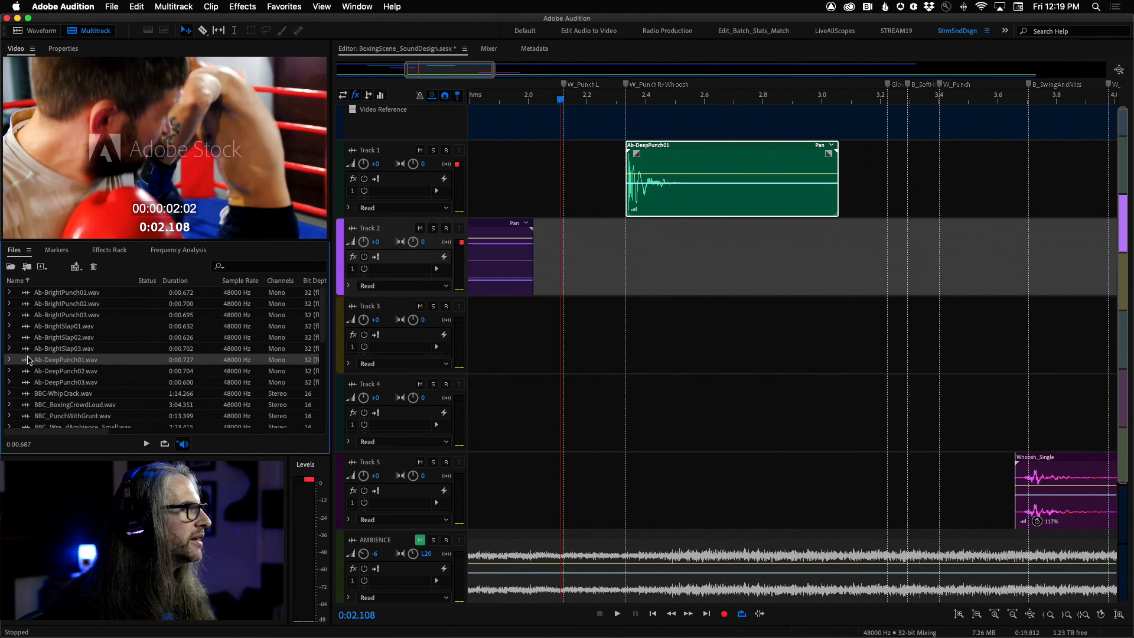
# Preview Ab-DeepPunch01, 02 and 03 in alternating order to compare them as consecutive hits
pyautogui.click(29, 370)
pyautogui.click(30, 383)
pyautogui.click(28, 374)
pyautogui.click(39, 361)
pyautogui.click(42, 371)
pyautogui.click(44, 361)
pyautogui.click(54, 373)
pyautogui.click(57, 383)
pyautogui.click(37, 371)
pyautogui.click(38, 361)
pyautogui.click(45, 371)
pyautogui.click(47, 362)
# Preview the deep punches alternately with Ab-BrightSlap02 and Ab-BrightSlap03 to compare them as a two-hit combination
pyautogui.click(53, 372)
pyautogui.click(50, 350)
pyautogui.click(50, 372)
pyautogui.click(56, 349)
pyautogui.click(61, 373)
pyautogui.click(59, 351)
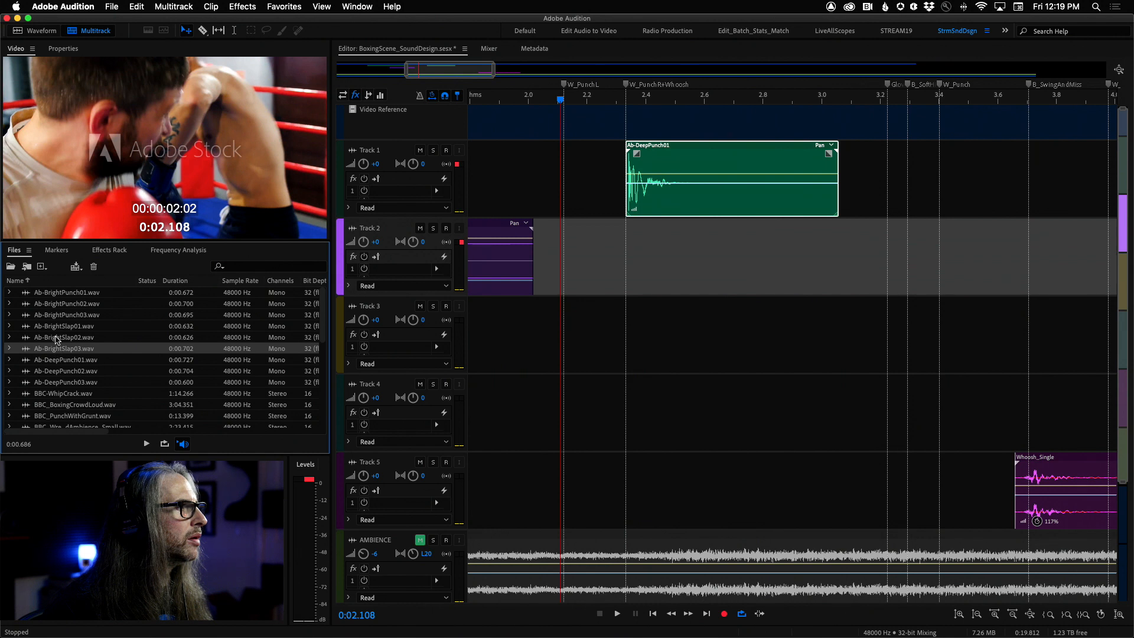
pyautogui.click(57, 341)
pyautogui.click(59, 360)
pyautogui.click(59, 339)
pyautogui.click(60, 360)
pyautogui.click(61, 338)
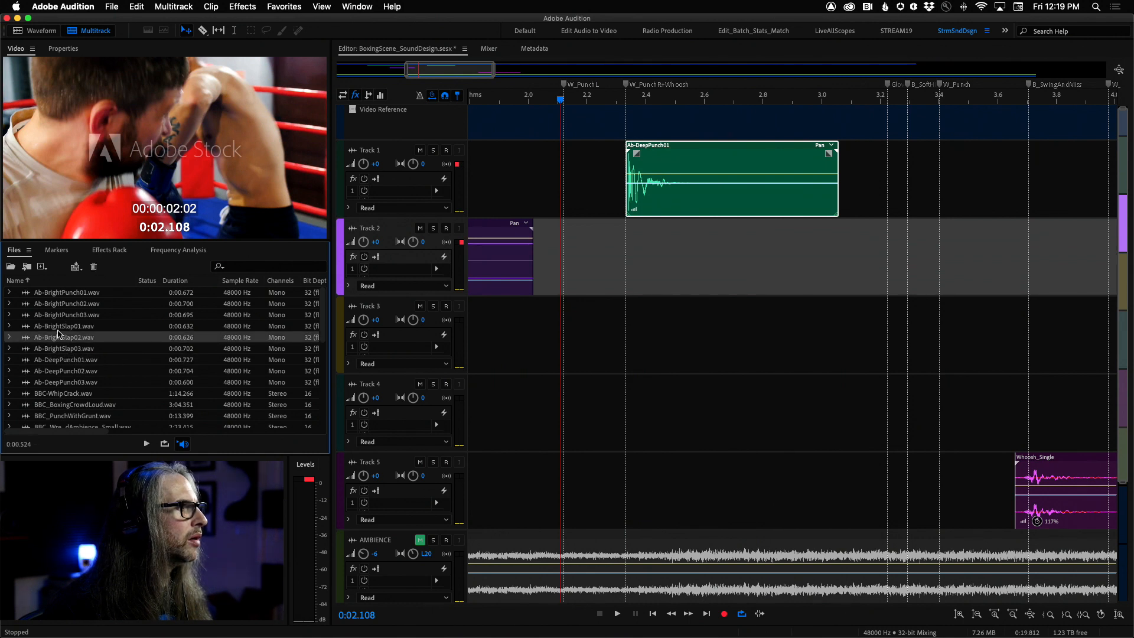
pyautogui.click(61, 360)
pyautogui.click(62, 339)
pyautogui.click(60, 360)
pyautogui.click(65, 371)
pyautogui.click(61, 351)
pyautogui.click(61, 358)
pyautogui.click(58, 351)
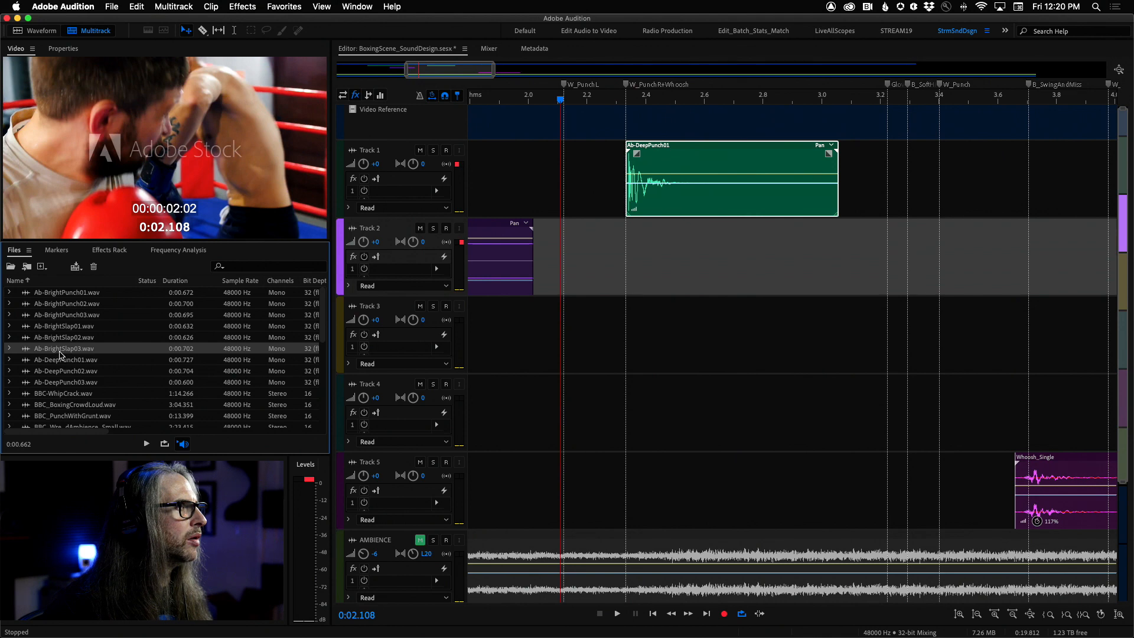
pyautogui.click(62, 360)
pyautogui.click(60, 353)
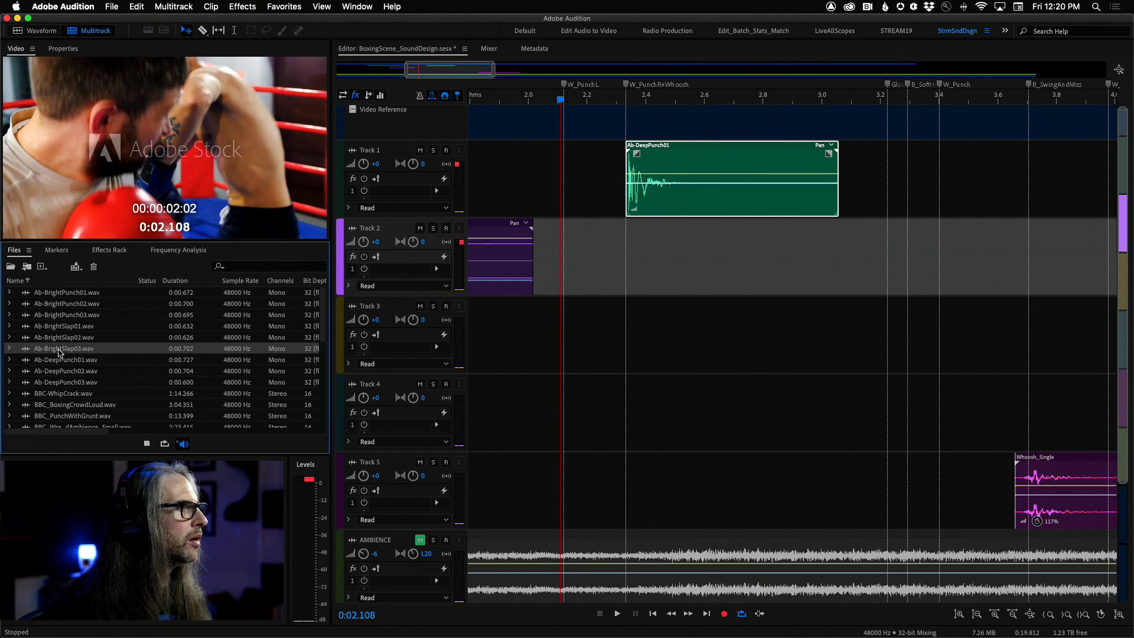
# Move Ab-DeepPunch01 to the W_PunchL marker, trimmed to end at the W_PunchR+Whoosh marker, and place Ab-BrightSlap03 on Track 1 at that second marker
pyautogui.moveTo(683, 151); pyautogui.dragTo(624, 153)
pyautogui.moveTo(774, 213); pyautogui.dragTo(623, 205)
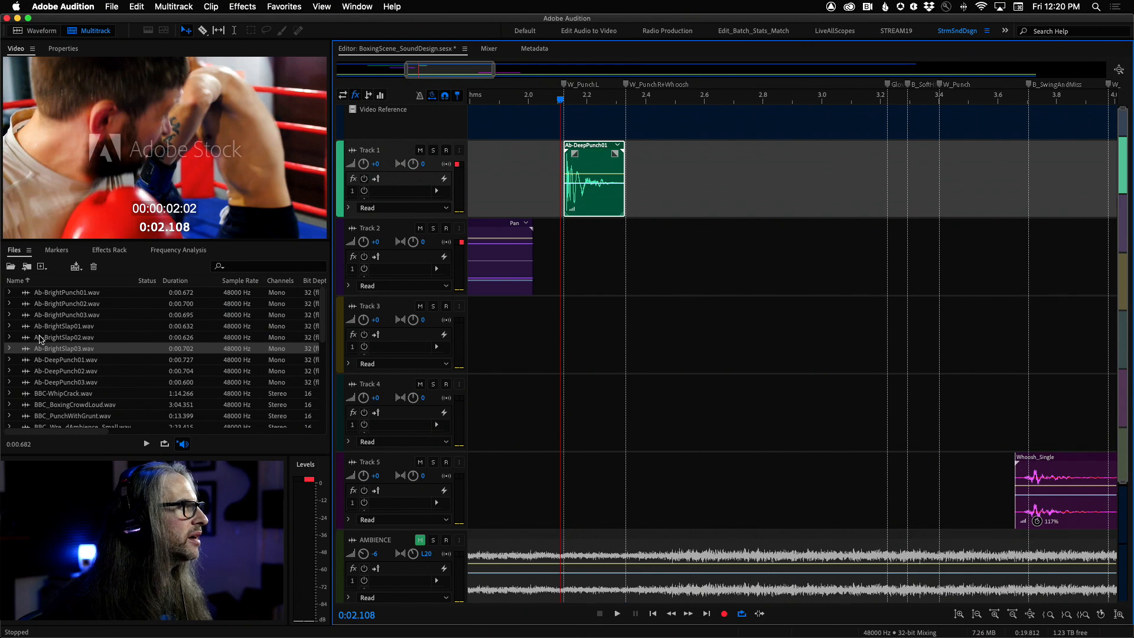
pyautogui.click(24, 349)
pyautogui.moveTo(26, 352); pyautogui.dragTo(621, 195)
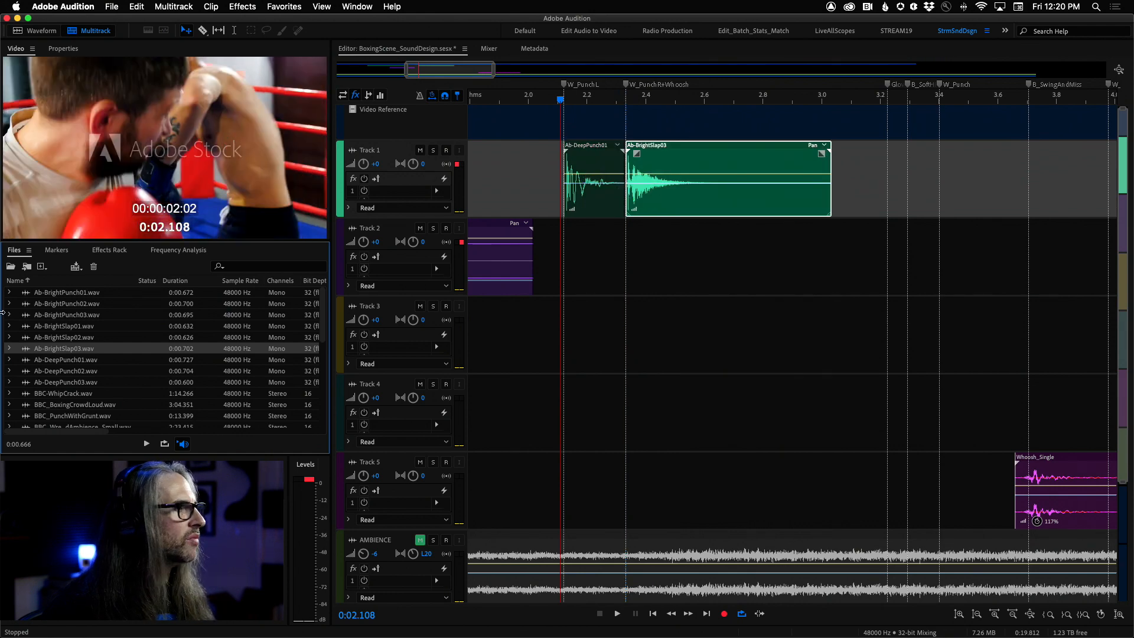
# Preview the whoosh files, including WhooshXsition, Whooshes_Forward, Whoosh_Single and WHOOSH-SOFT_Slightly, to compare them
pyautogui.scroll(-15, 60, 372)
pyautogui.click(43, 423)
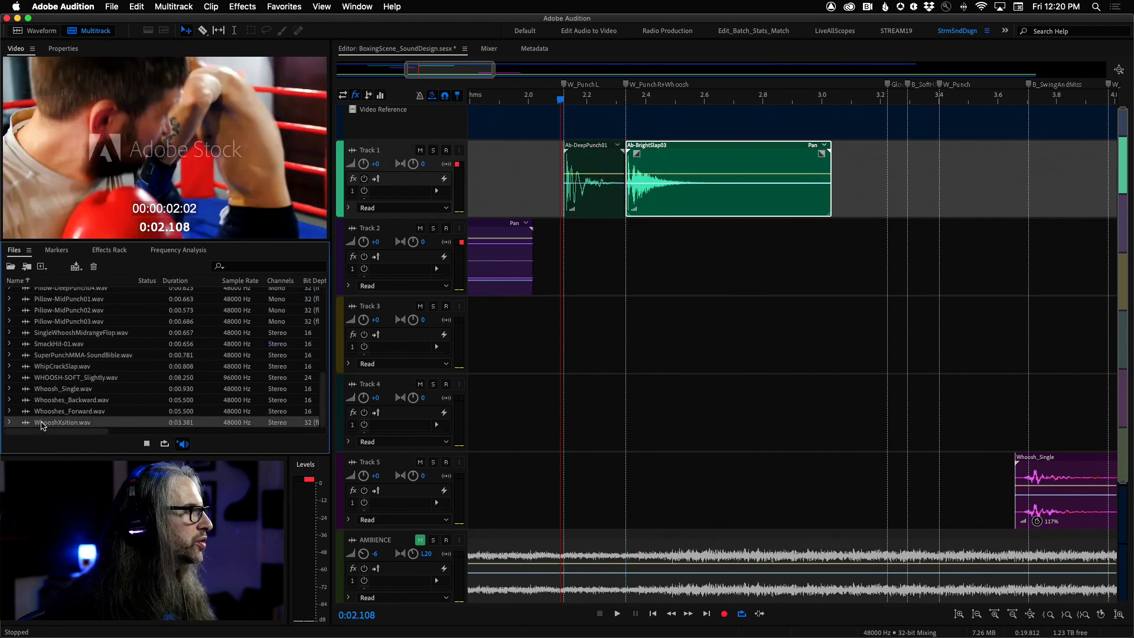
pyautogui.click(43, 391)
pyautogui.click(42, 378)
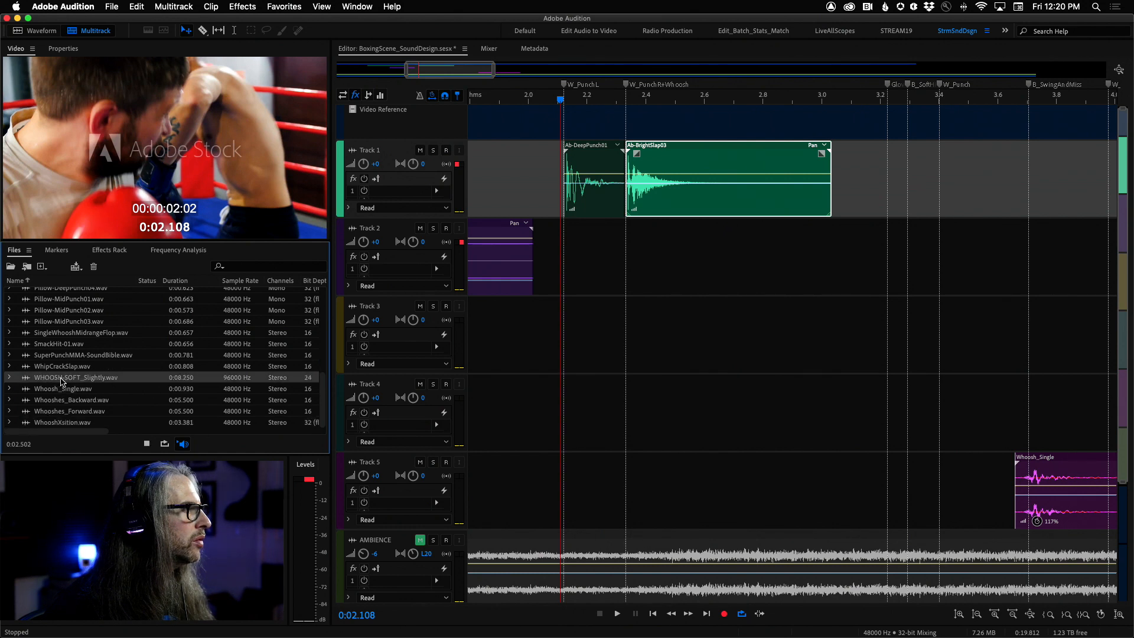
pyautogui.click(51, 422)
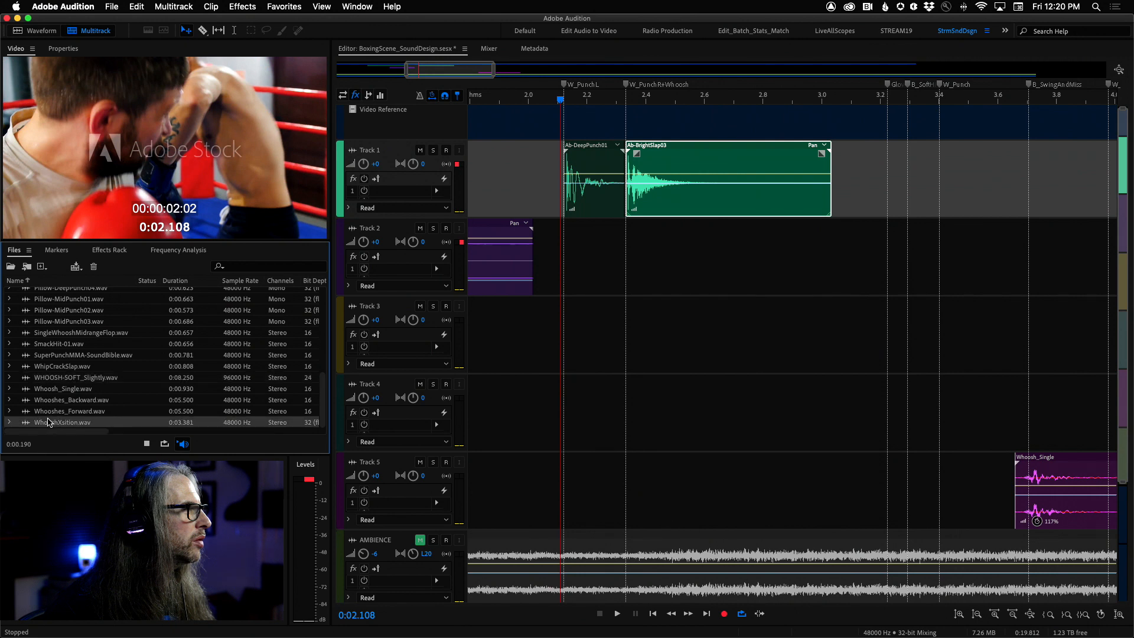
pyautogui.click(48, 411)
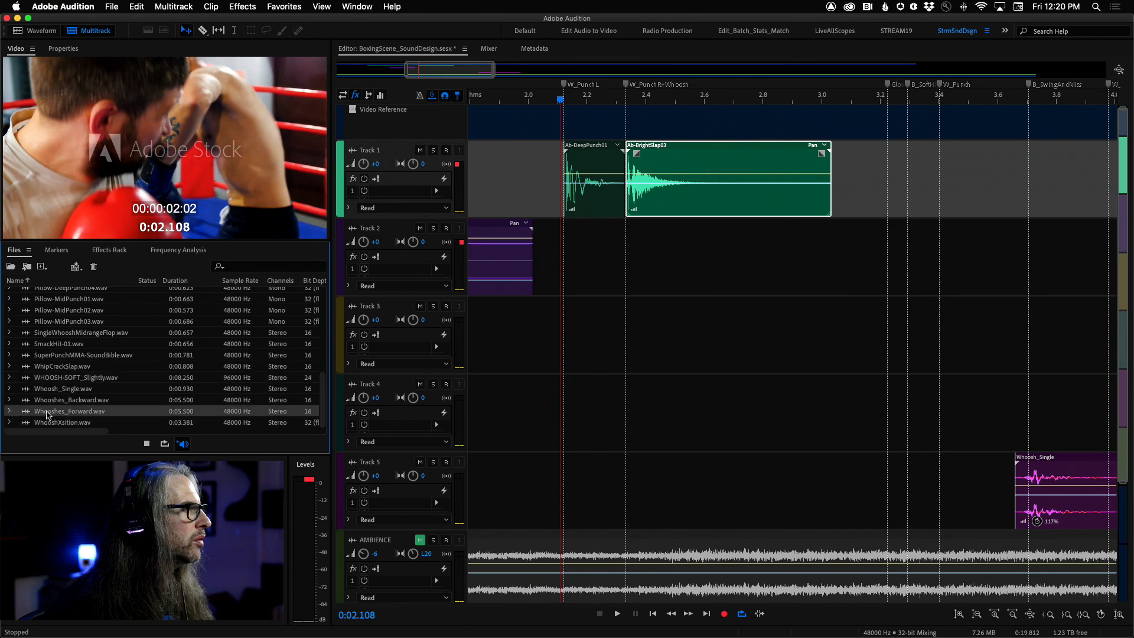
pyautogui.click(38, 388)
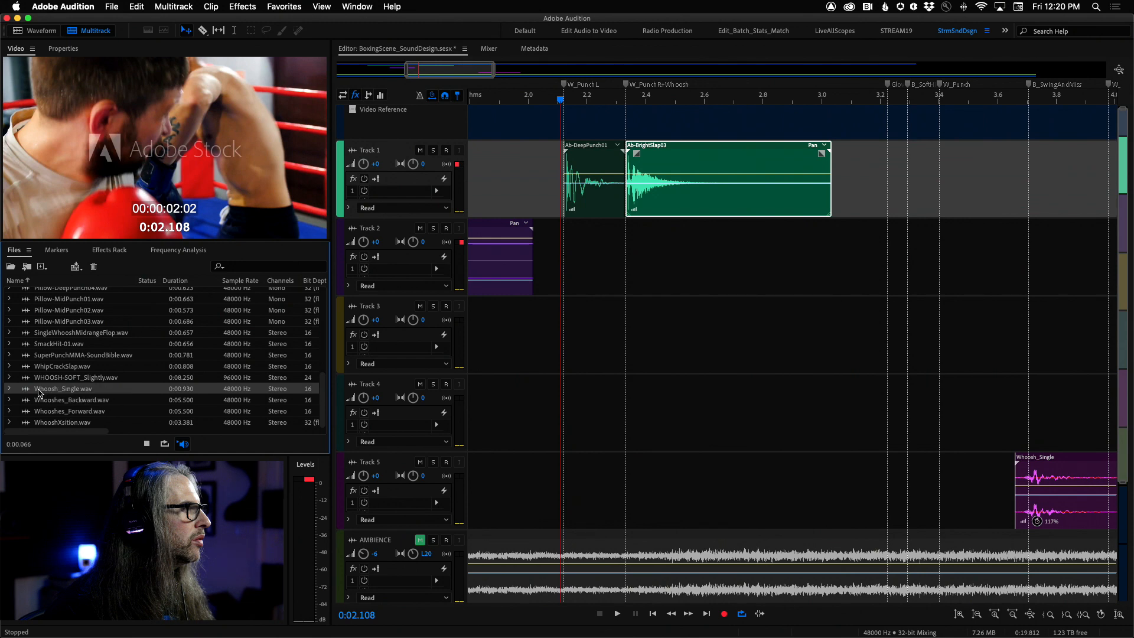
pyautogui.click(41, 379)
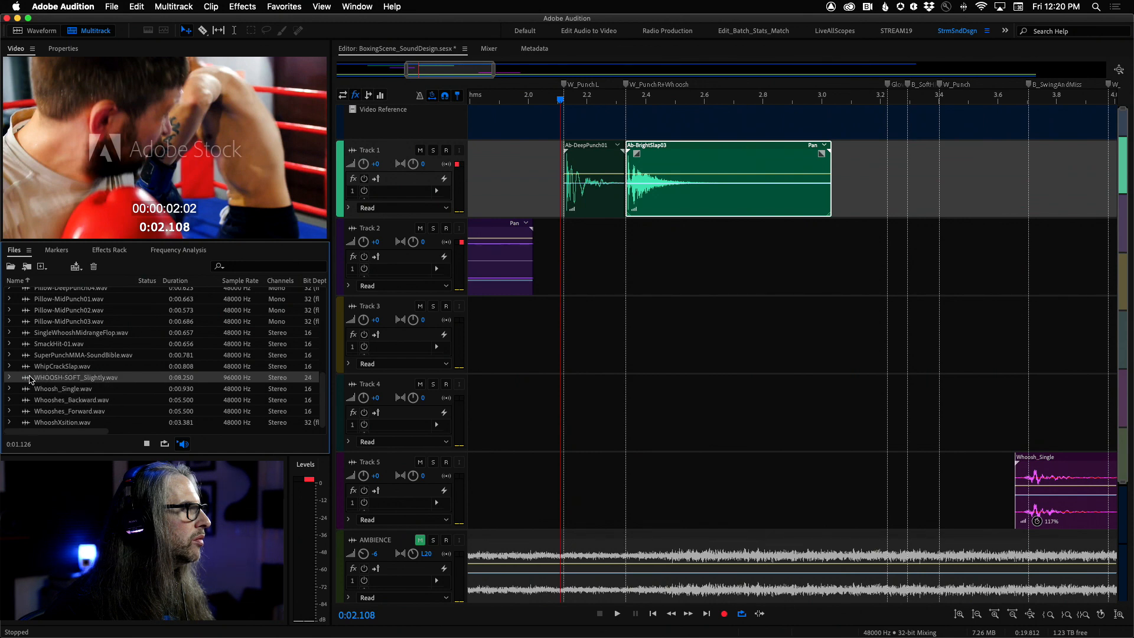
# Insert WHOOSH-SOFT_Slightly.wav on Track 2 at the W_PunchR+Whoosh marker, as a copy conformed to the session's sample rate
pyautogui.moveTo(26, 380); pyautogui.dragTo(618, 271)
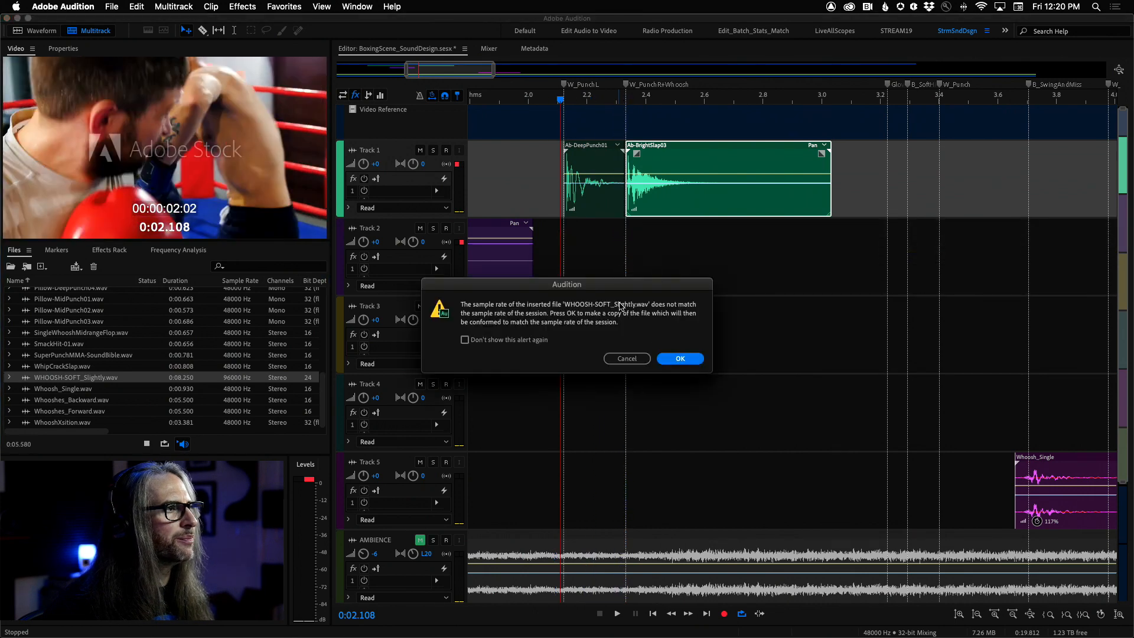
pyautogui.click(680, 360)
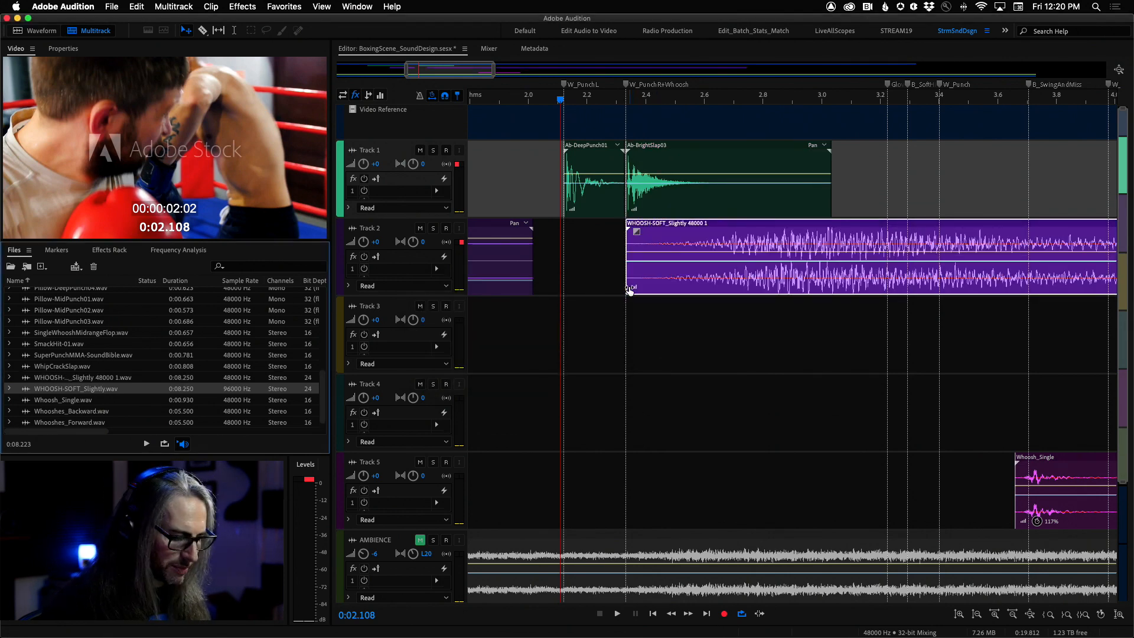
# Trim the beginning of the soft whoosh clip on Track 2 to about 2.5 s
pyautogui.press('-')
pyautogui.press('-')
pyautogui.press('-')
pyautogui.press('-')
pyautogui.press('-')
pyautogui.press('-')
pyautogui.press('-')
pyautogui.press('-')
pyautogui.press('-')
pyautogui.press('-')
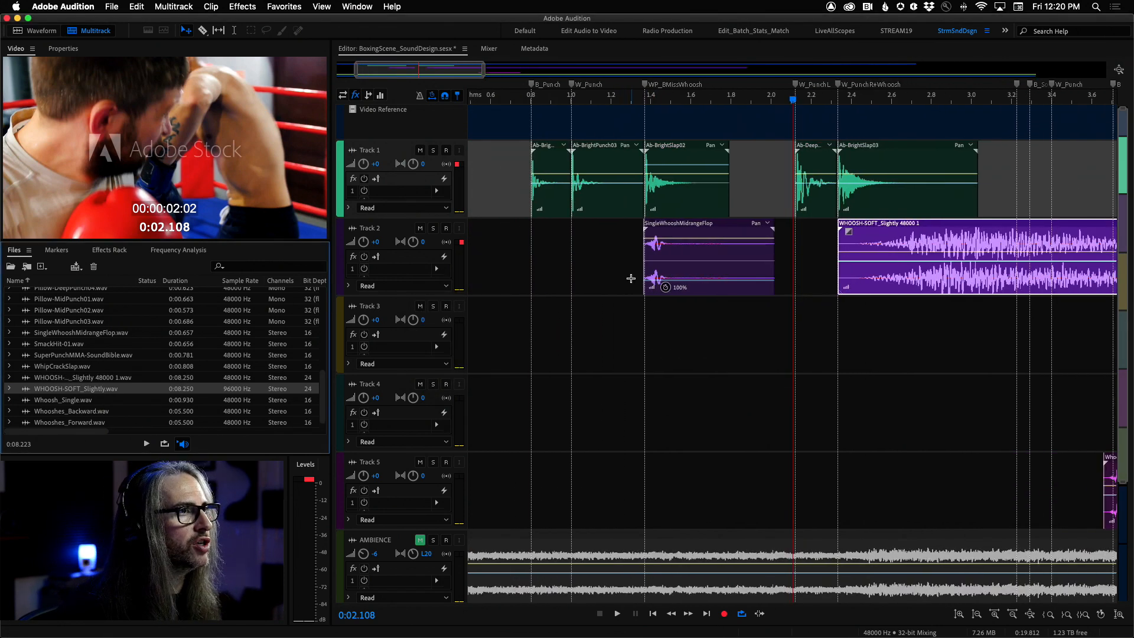
pyautogui.press('-')
pyautogui.moveTo(689, 256); pyautogui.dragTo(705, 260)
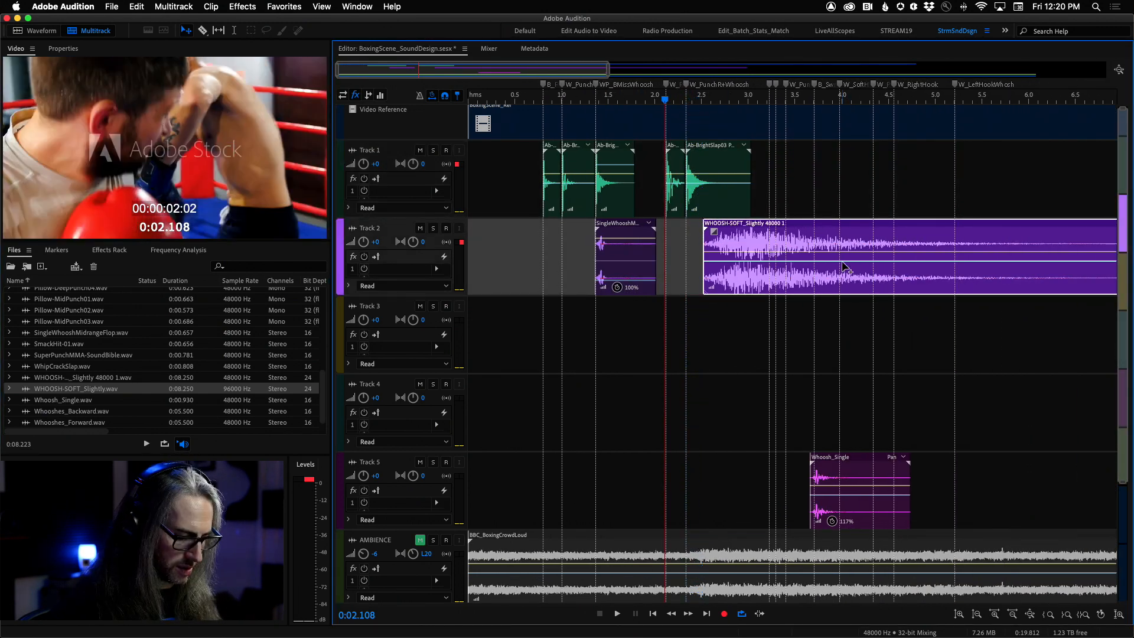
# Move the trimmed soft whoosh clip earlier so it starts at about 2.2 s, just before the W_PunchR+Whoosh marker
pyautogui.press('-')
pyautogui.press('-')
pyautogui.press('-')
pyautogui.moveTo(854, 235); pyautogui.dragTo(851, 235)
pyautogui.press('-')
pyautogui.press('-')
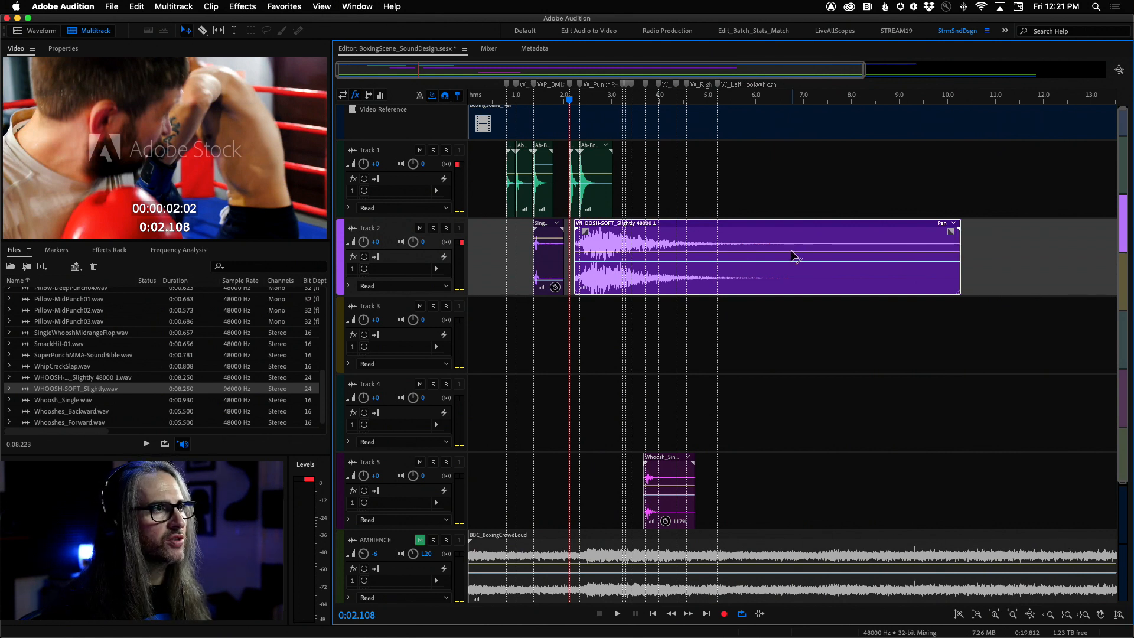
# Lower the soft whoosh clip's volume and time-stretch it to 12% of its length
pyautogui.moveTo(790, 253); pyautogui.dragTo(791, 266)
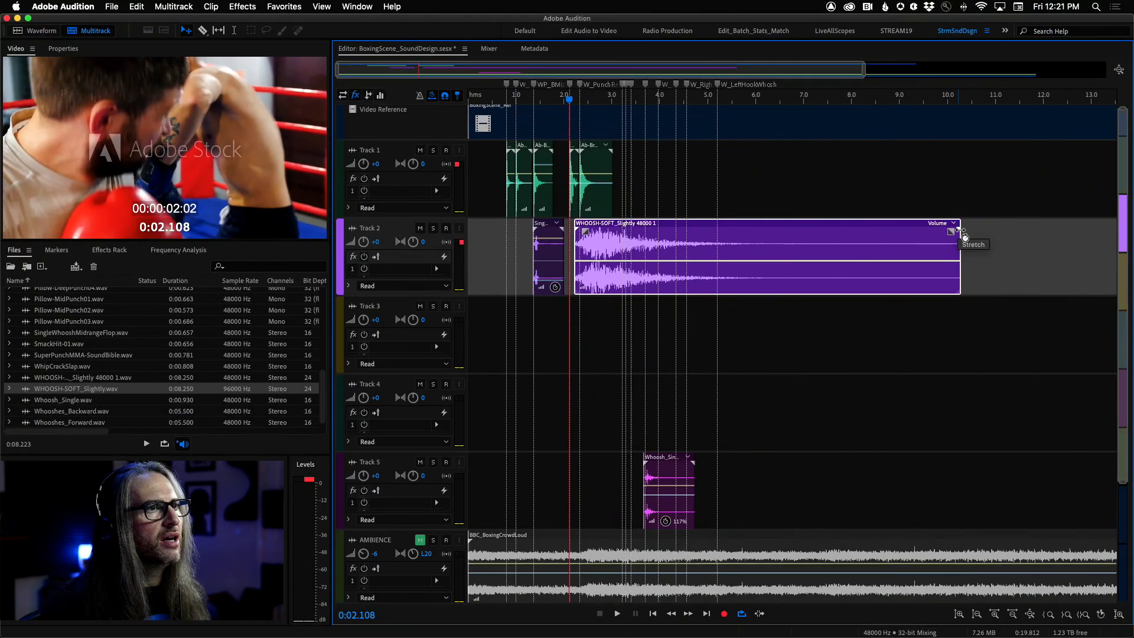
pyautogui.moveTo(961, 231); pyautogui.dragTo(615, 250)
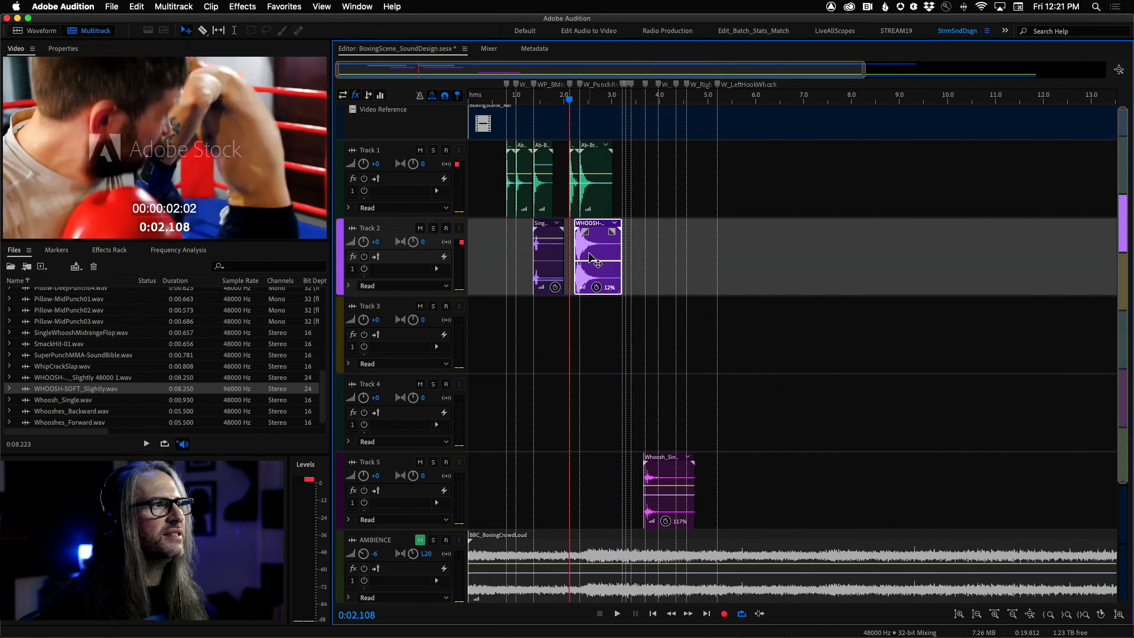
# Show the stretch properties of the soft whoosh clip on Track 2 and play the section from about 2.1 s
pyautogui.click(53, 50)
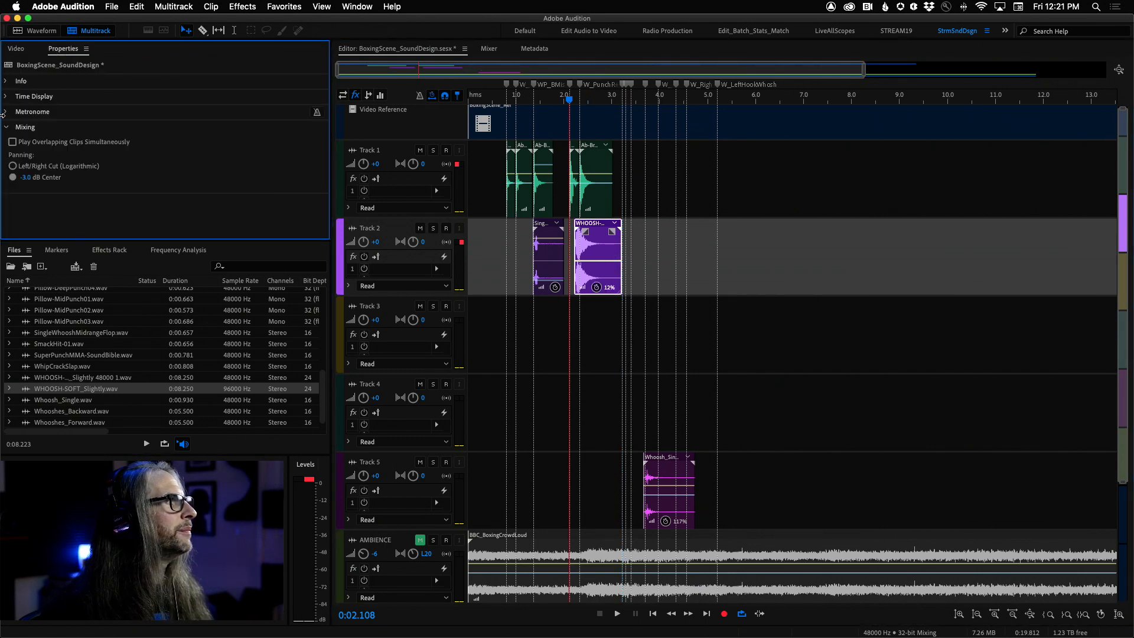
pyautogui.click(597, 255)
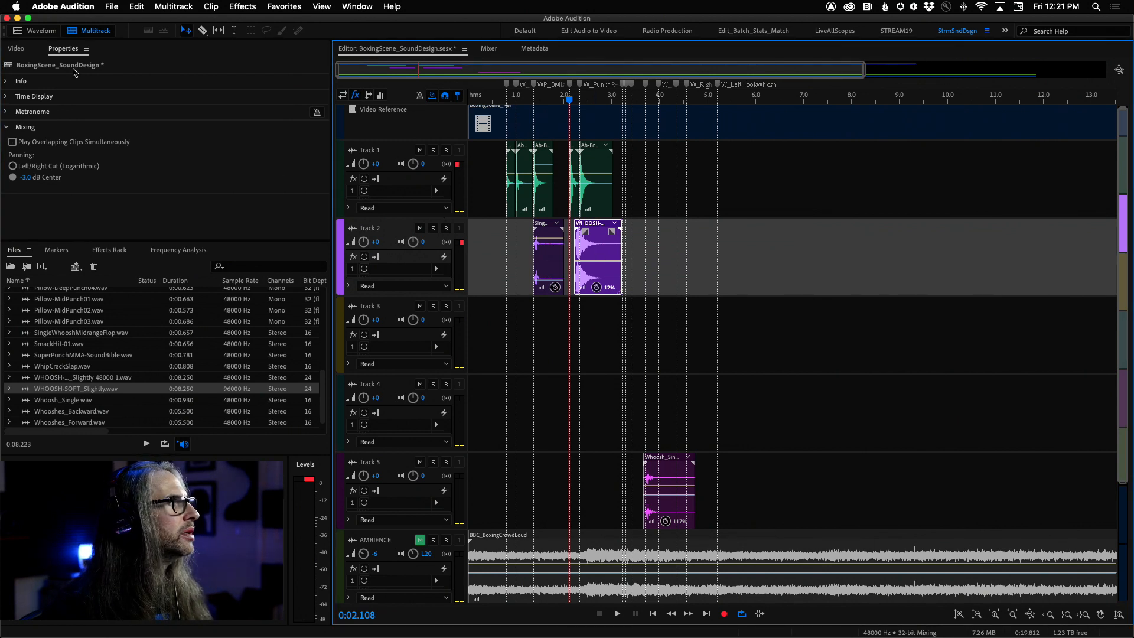
pyautogui.click(690, 265)
pyautogui.click(591, 248)
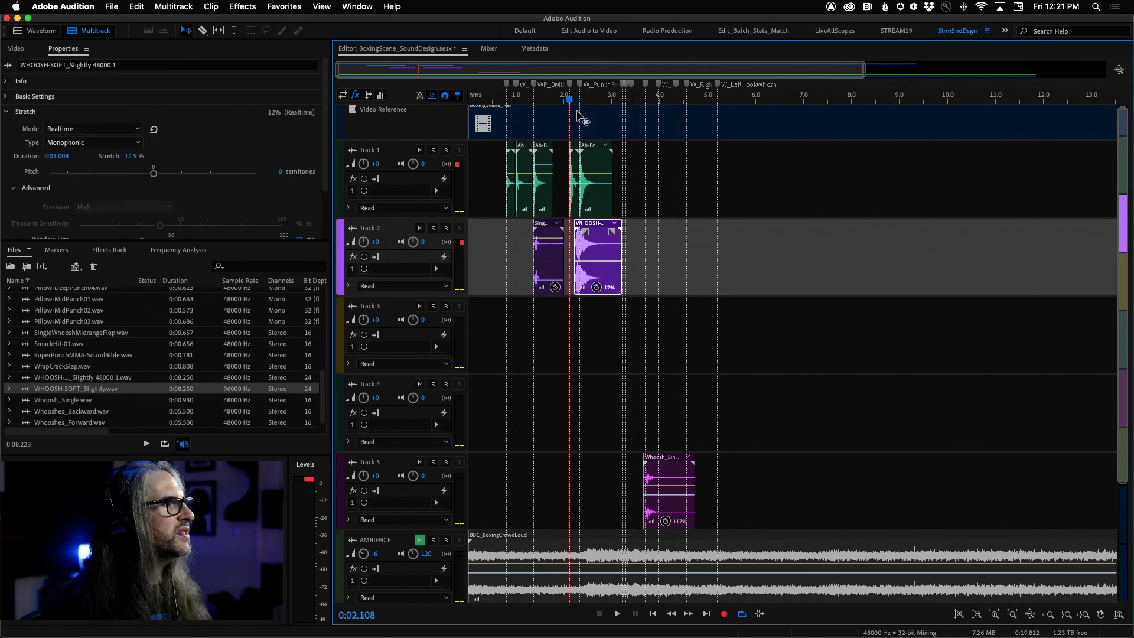
pyautogui.press('space')
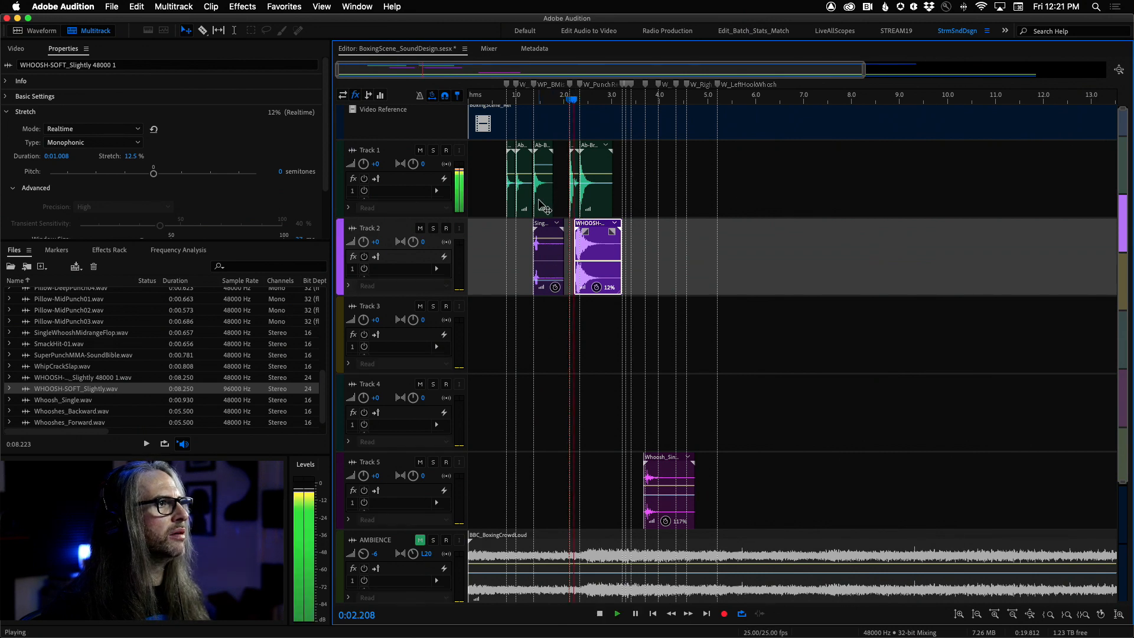
pyautogui.press('space')
pyautogui.press('space')
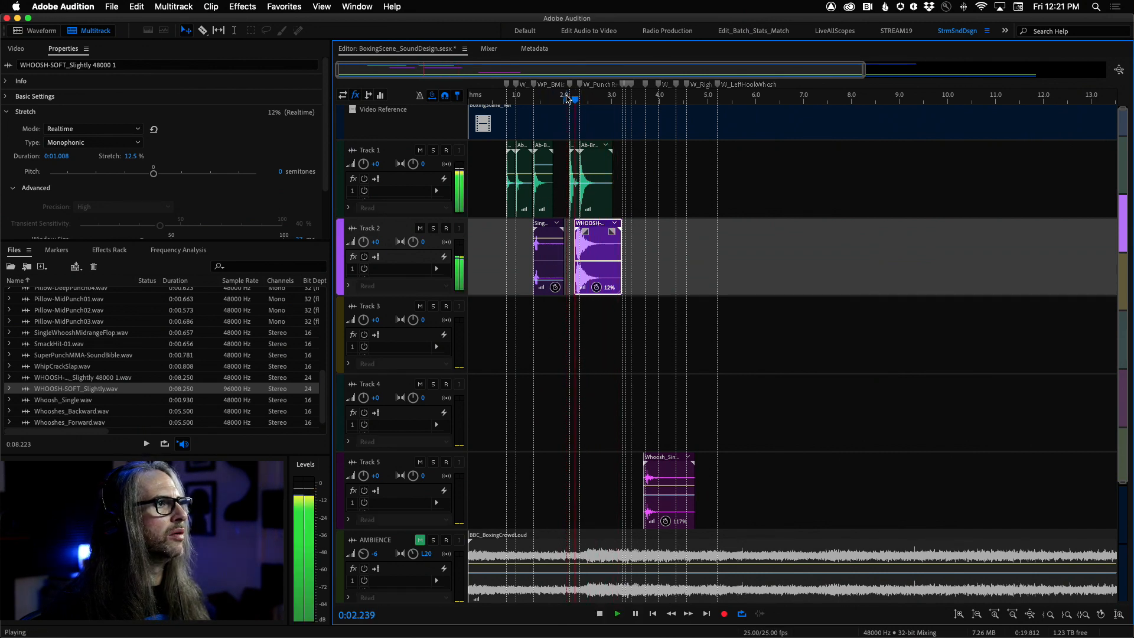
pyautogui.press('space')
# Move the soft whoosh clip slightly later so it starts at about 2.3 s and play the section back
pyautogui.moveTo(594, 236); pyautogui.dragTo(597, 236)
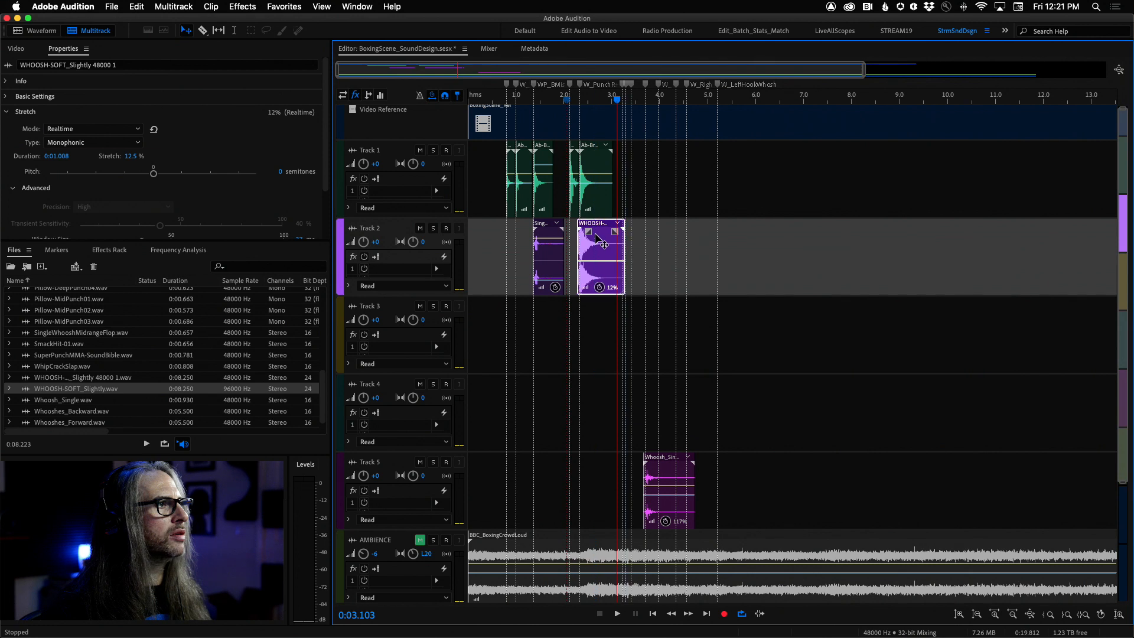
pyautogui.press('space')
pyautogui.press('space')
pyautogui.press('space')
pyautogui.press('space')
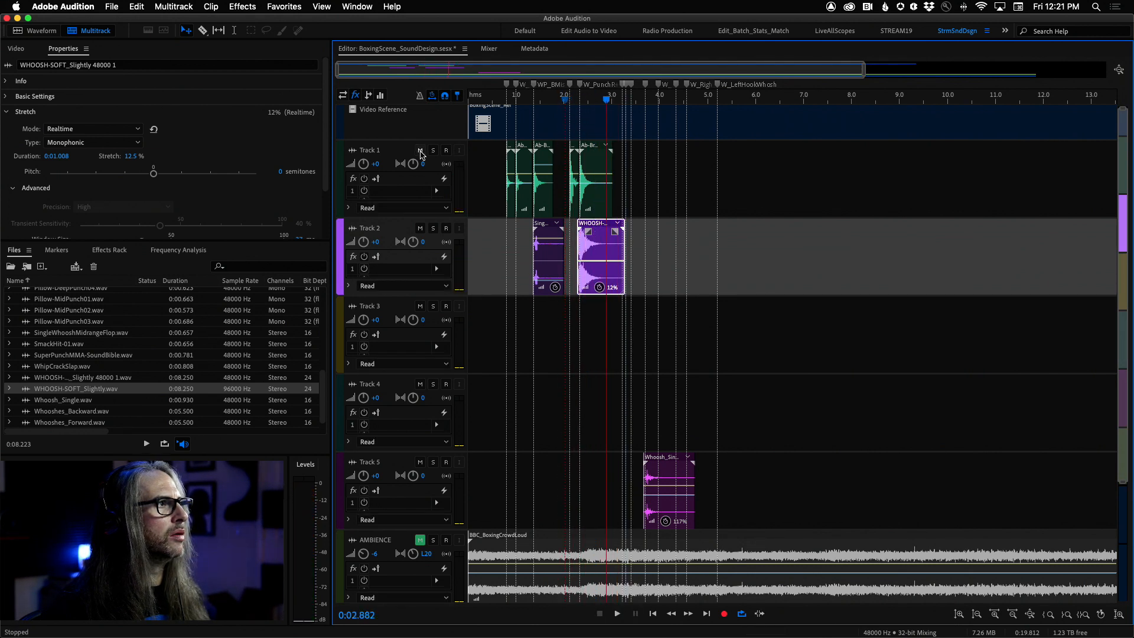
# Mute Track 1 and repeatedly play the soft whoosh from about 2 s without the punch hits
pyautogui.click(420, 150)
pyautogui.press('space')
pyautogui.press('space')
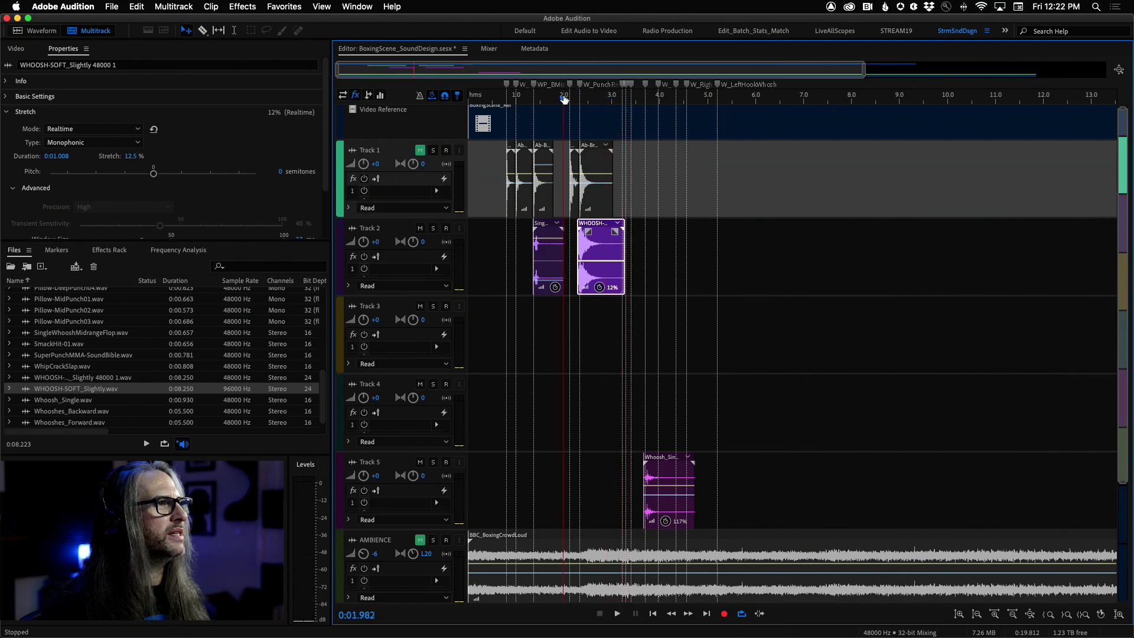
pyautogui.press('space')
pyautogui.press('space')
pyautogui.press('space')
pyautogui.press('space')
pyautogui.press('space')
pyautogui.press('space')
pyautogui.press('space')
# Set the soft whoosh clip's stretch type to Polyphonic and play it back from about 2 s
pyautogui.click(591, 244)
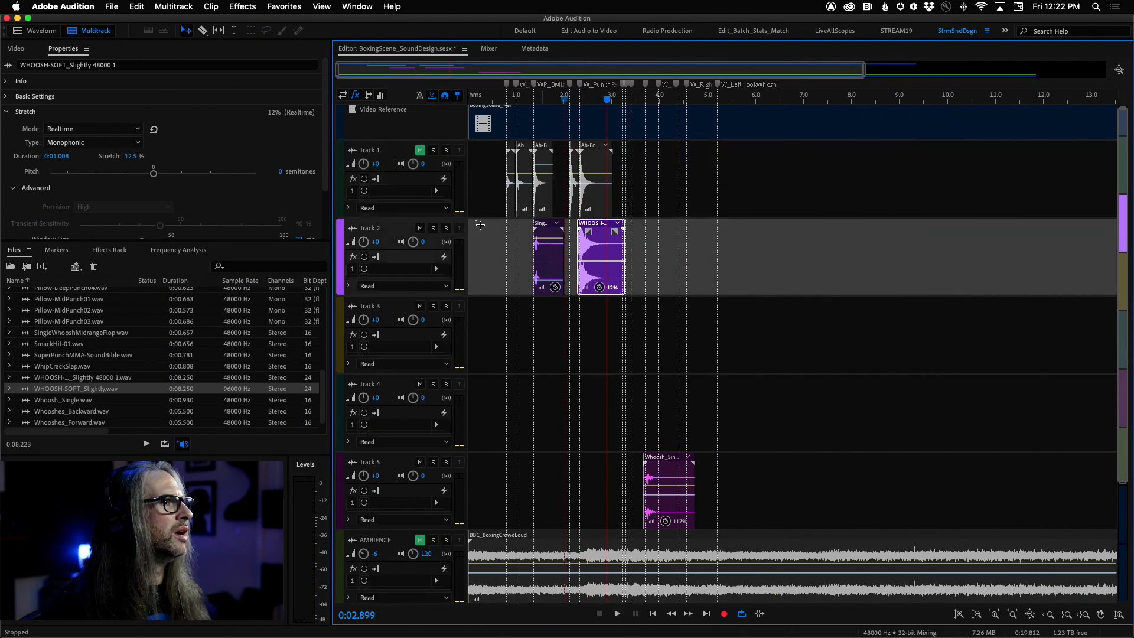
pyautogui.click(97, 144)
pyautogui.click(80, 165)
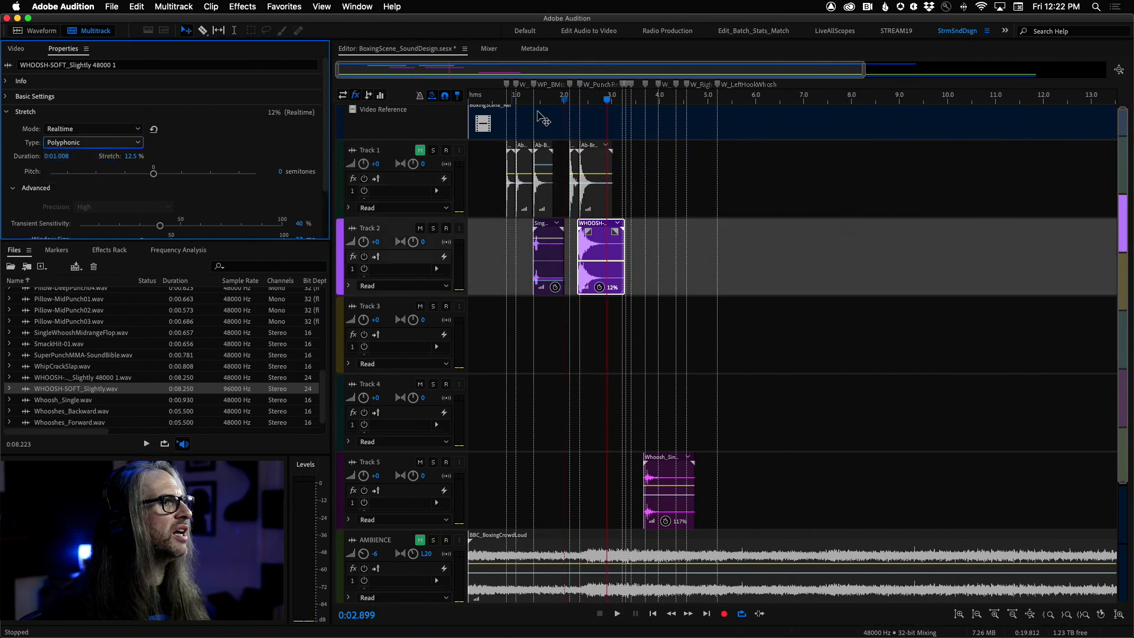
pyautogui.click(569, 99)
pyautogui.press('space')
pyautogui.press('space')
pyautogui.press('space')
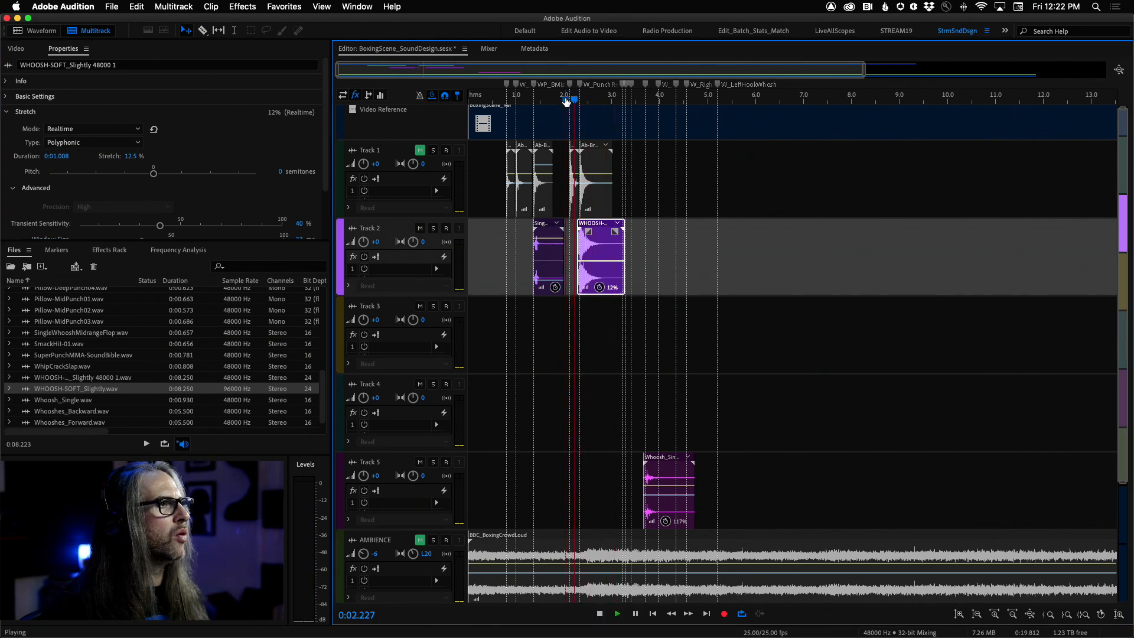
pyautogui.press('space')
pyautogui.click(564, 101)
pyautogui.press('space')
pyautogui.press('space')
# Extend the beginning of the soft whoosh clip slightly, giving a duration of about 1.03 s, and play it back
pyautogui.moveTo(578, 255); pyautogui.dragTo(570, 255)
pyautogui.click(562, 101)
pyautogui.press('space')
pyautogui.press('space')
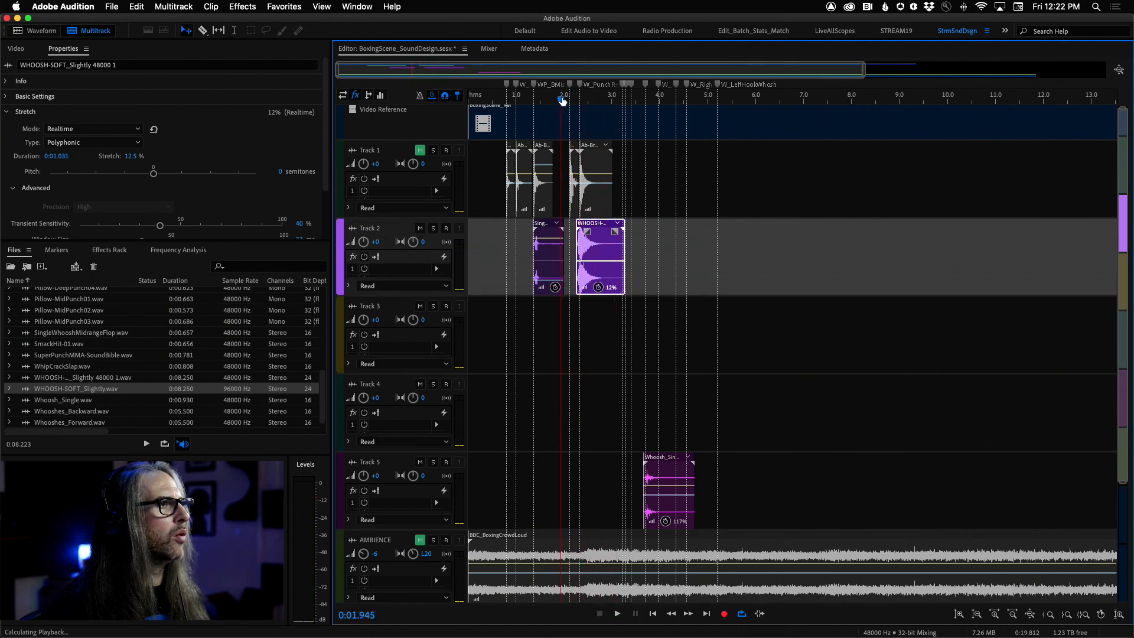
pyautogui.press('space')
# Time-stretch the soft whoosh clip to 17.5%, about 1.44 s long, and listen to it
pyautogui.moveTo(625, 230); pyautogui.dragTo(643, 230)
pyautogui.click(561, 100)
pyautogui.press('space')
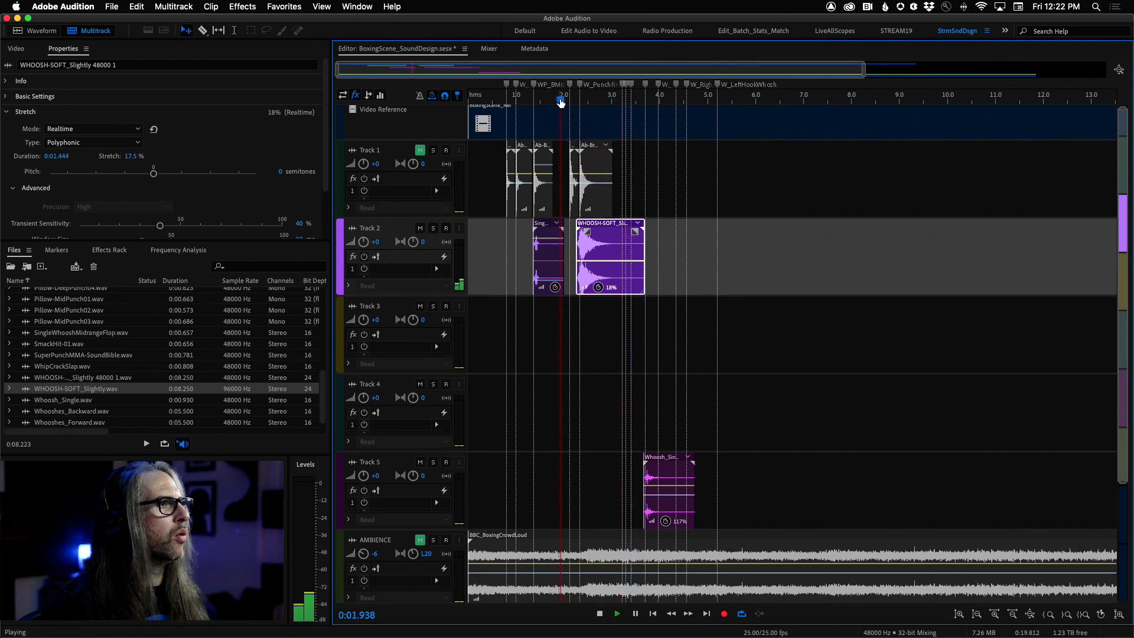
pyautogui.press('space')
# Move the stretched soft whoosh clip slightly earlier so it starts at about 2.2 s and play it back
pyautogui.moveTo(608, 239); pyautogui.dragTo(606, 239)
pyautogui.click(563, 100)
pyautogui.press('space')
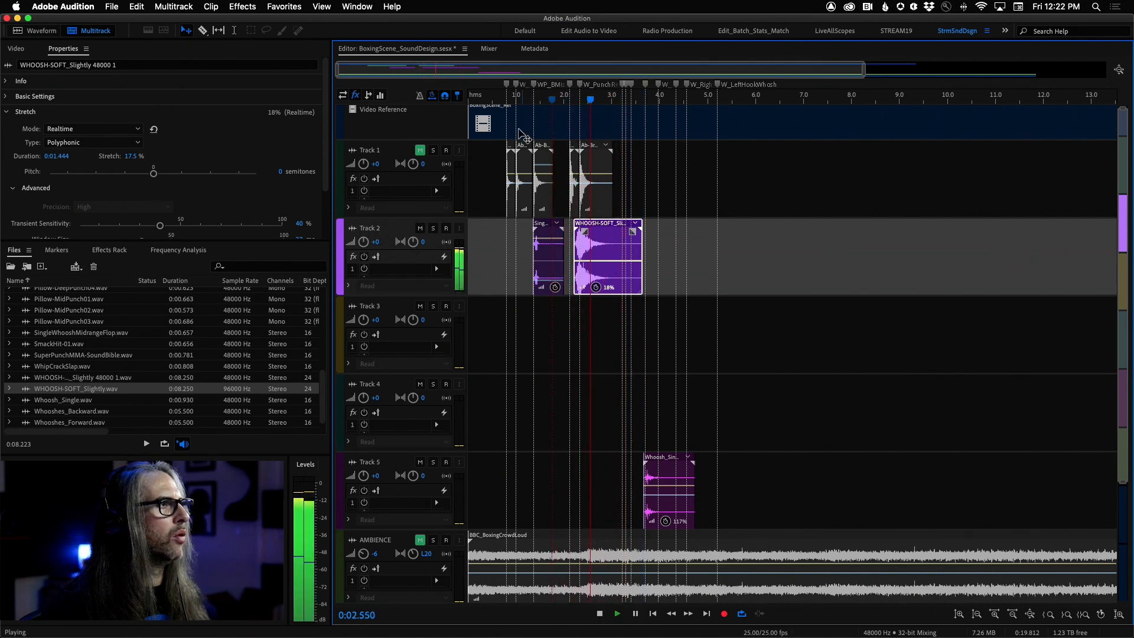
pyautogui.press('space')
# Unmute Track 1 and play the soft whoosh together with the punch hits from about 1.95 s
pyautogui.click(421, 151)
pyautogui.click(561, 100)
pyautogui.press('space')
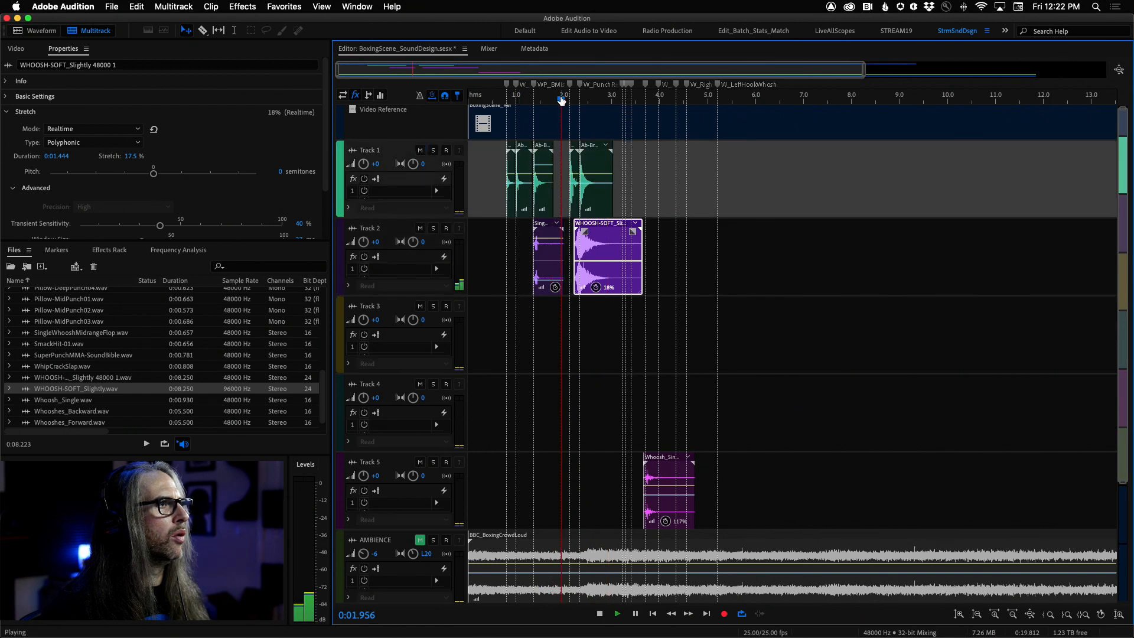
pyautogui.press('space')
pyautogui.click(562, 101)
pyautogui.press('space')
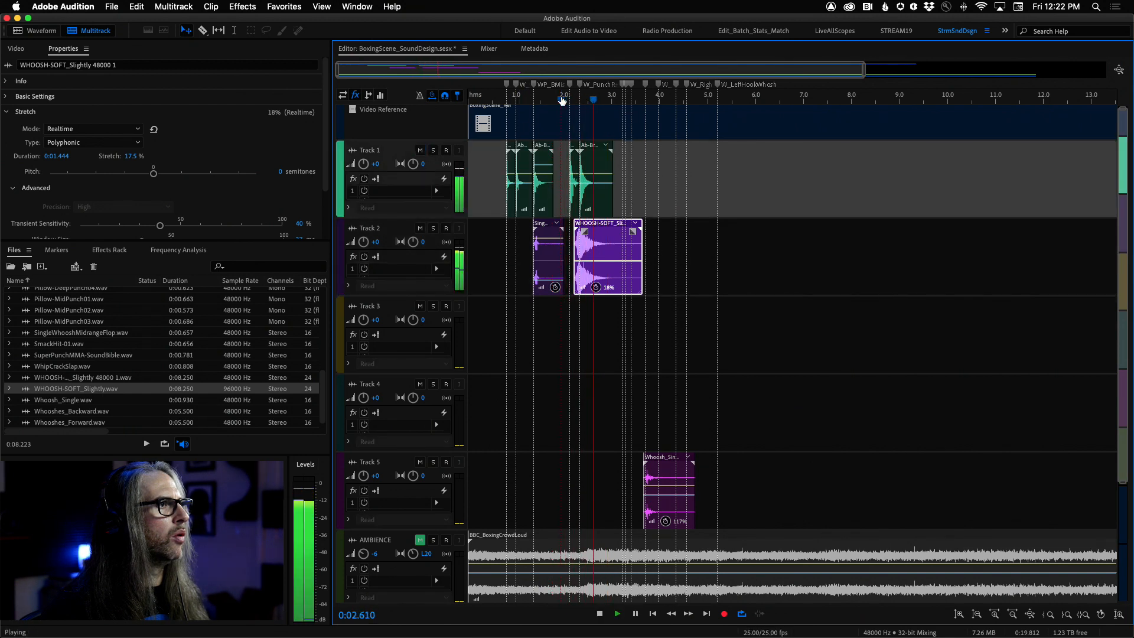
pyautogui.press('space')
pyautogui.click(559, 100)
pyautogui.press('space')
pyautogui.press('space')
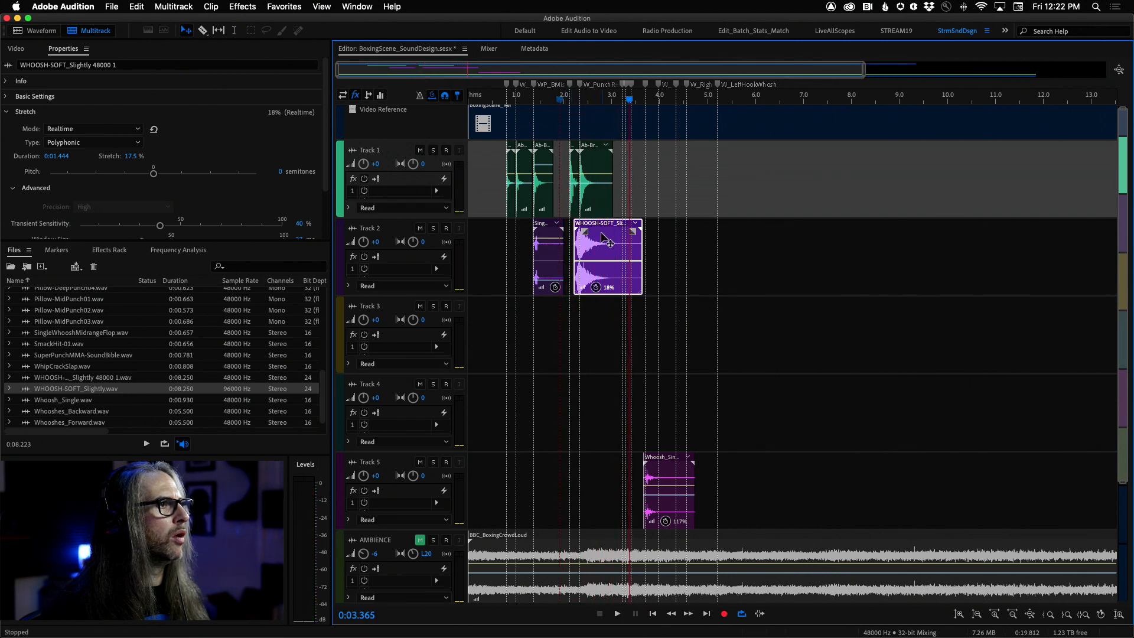
# Insert Whoosh_Single.wav on Track 3 at the W_PunchR+Whoosh marker, at about 2.3 s
pyautogui.scroll(-1, 108, 394)
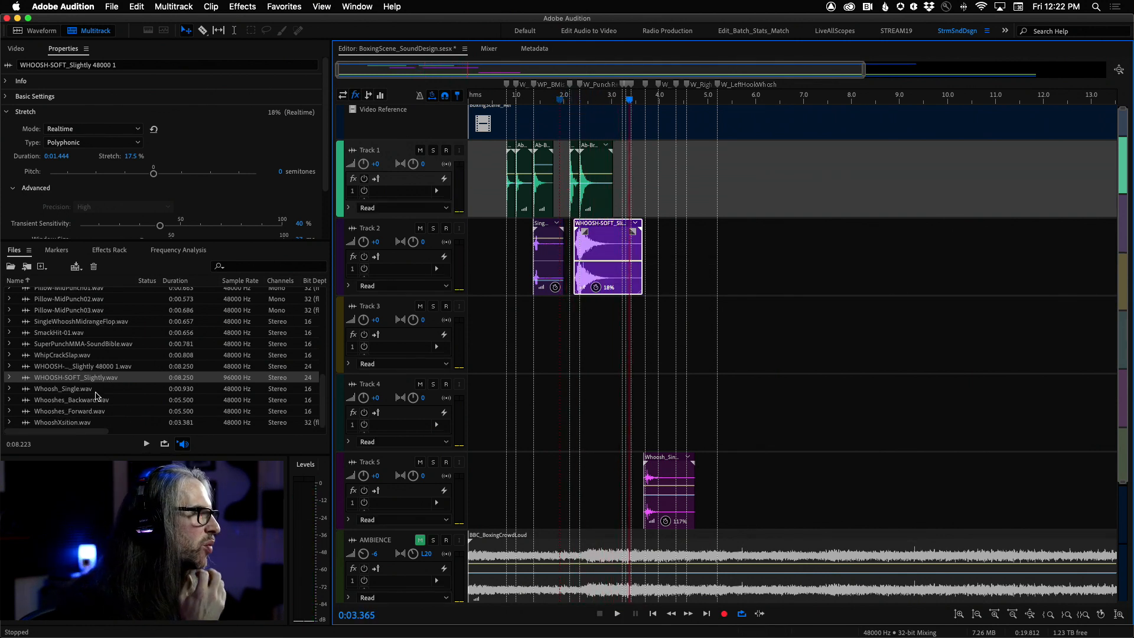
pyautogui.click(46, 389)
pyautogui.moveTo(28, 391); pyautogui.dragTo(577, 336)
# Compare the new Track 3 whoosh with Track 2 muted and with Track 2 unmuted during playback from about 2 s
pyautogui.click(423, 230)
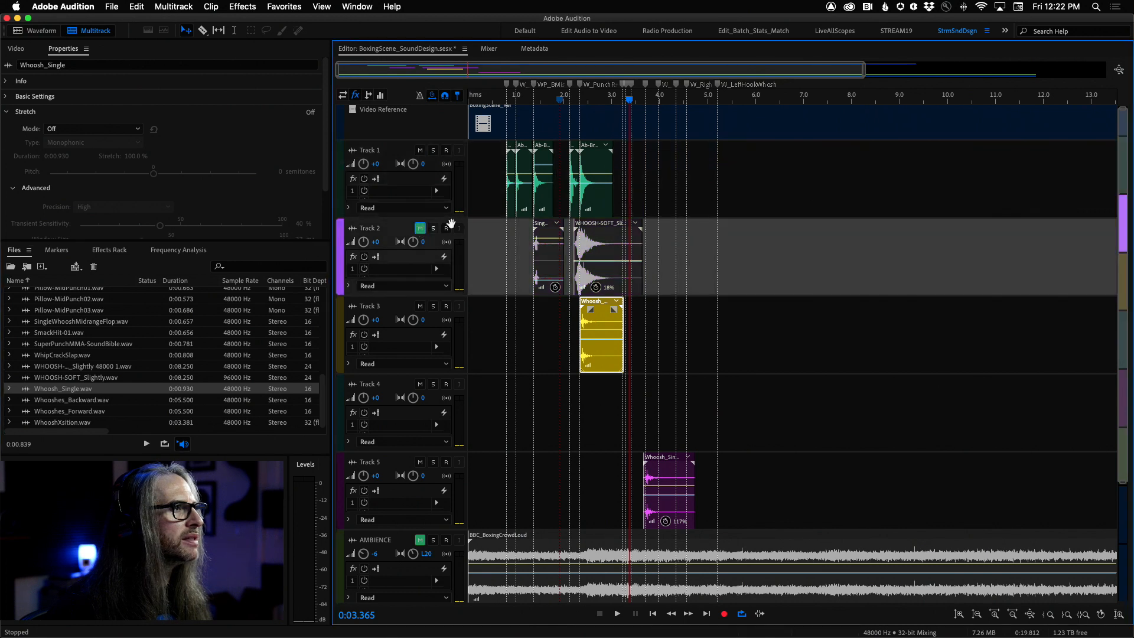
pyautogui.press('space')
pyautogui.press('space')
pyautogui.press('space')
pyautogui.press('space')
pyautogui.click(420, 228)
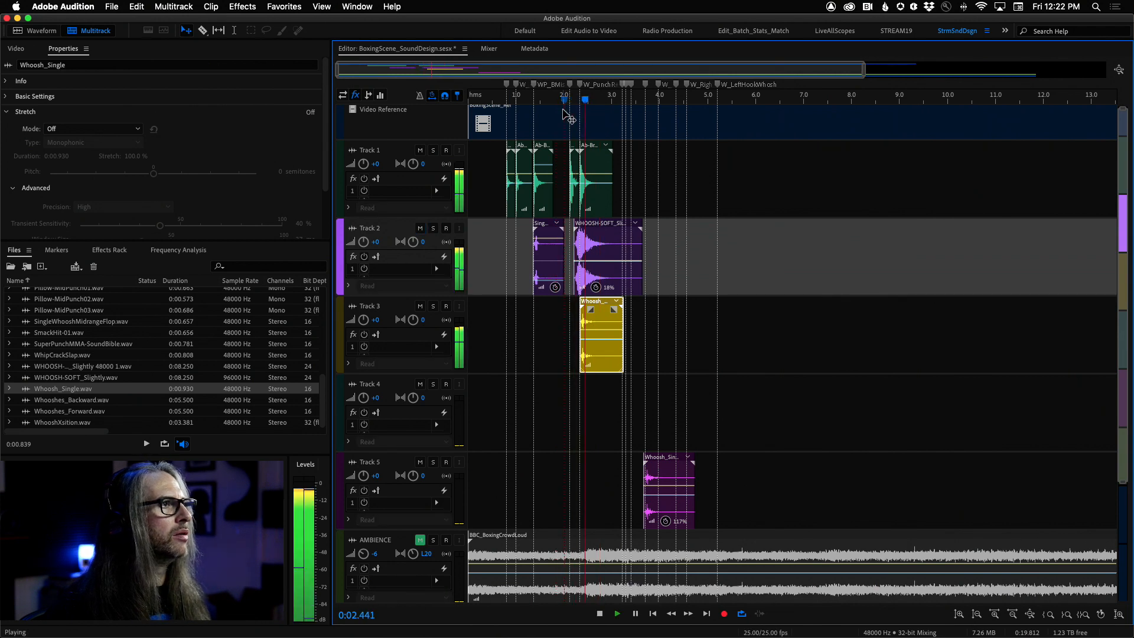
pyautogui.press('space')
pyautogui.press('space')
# Display the video and play the punch from about 2 s to check the layered whooshes against the picture
pyautogui.click(16, 49)
pyautogui.press('space')
pyautogui.click(556, 100)
pyautogui.press('space')
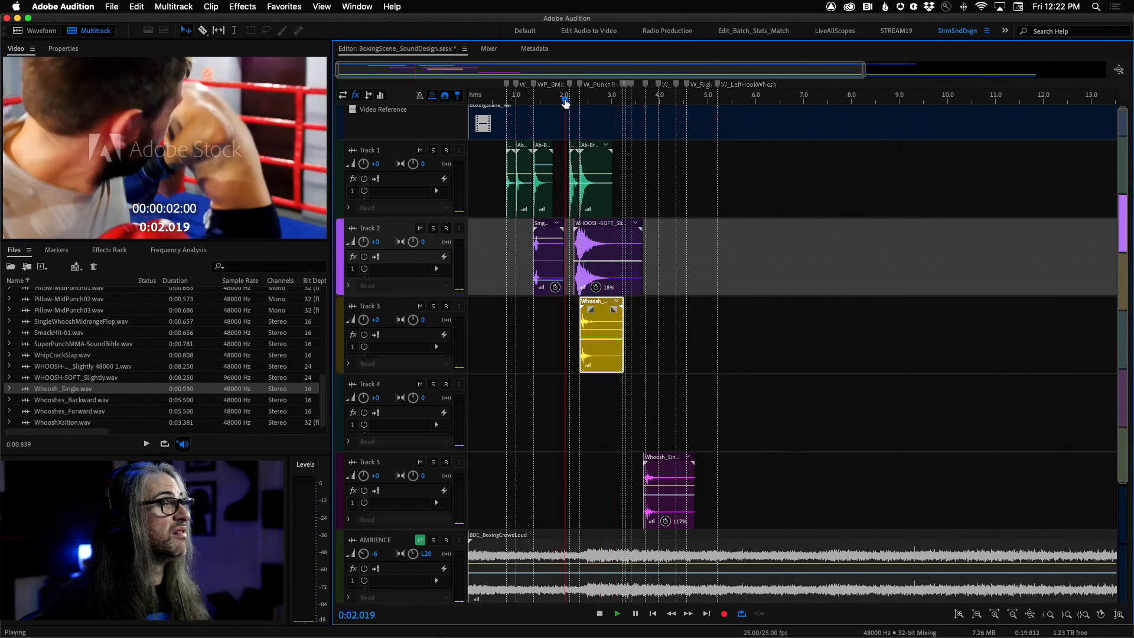
pyautogui.click(566, 100)
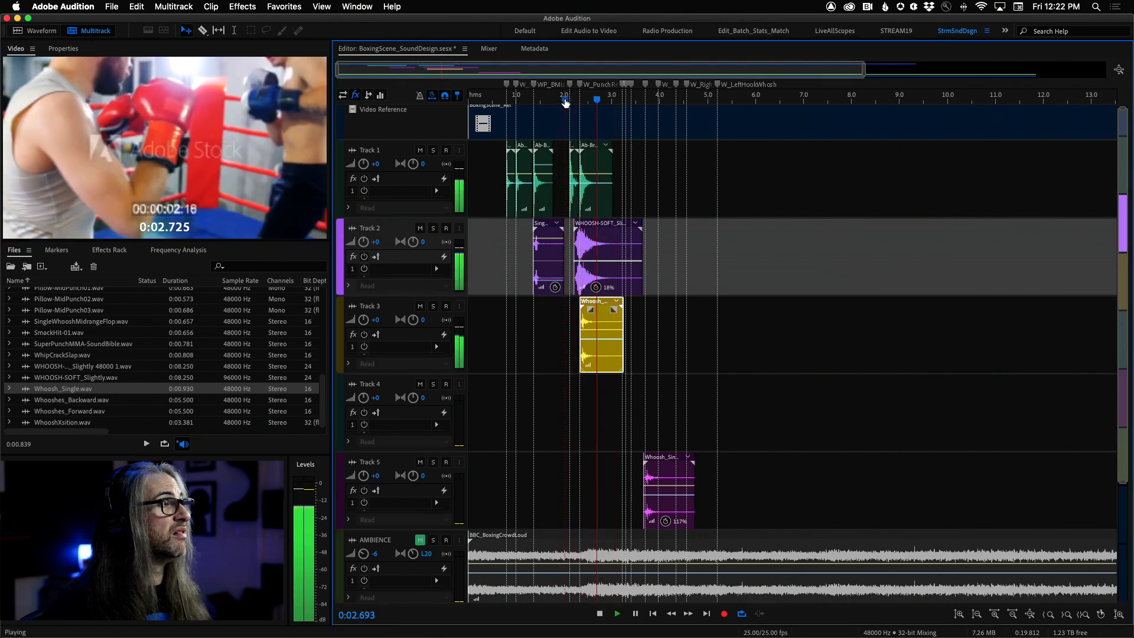
pyautogui.press('space')
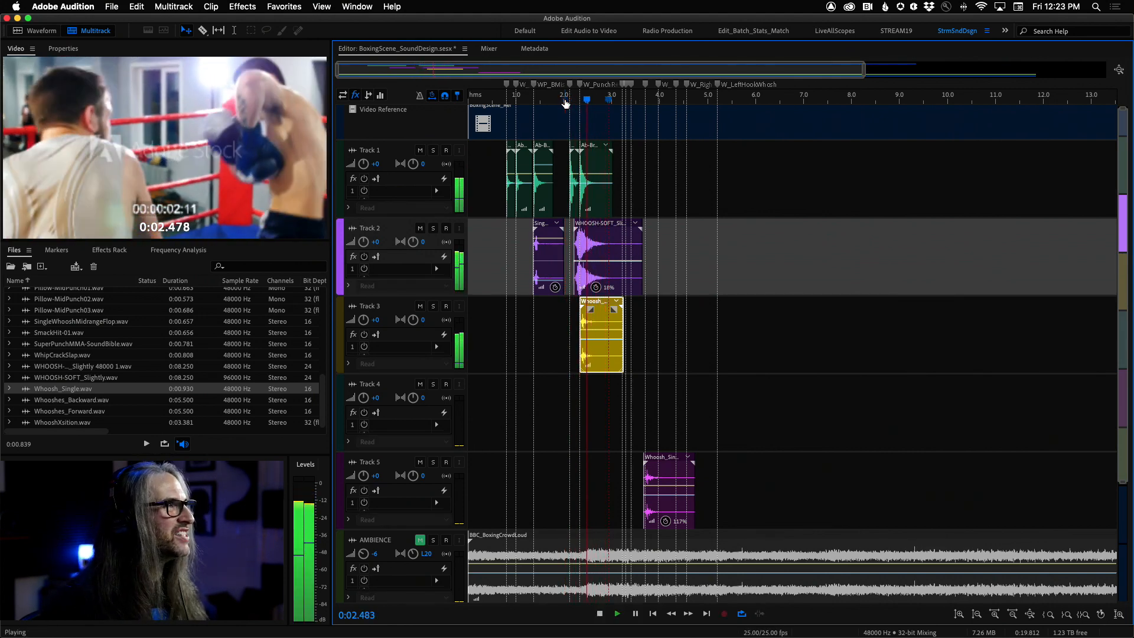
pyautogui.press('k')
pyautogui.press('space')
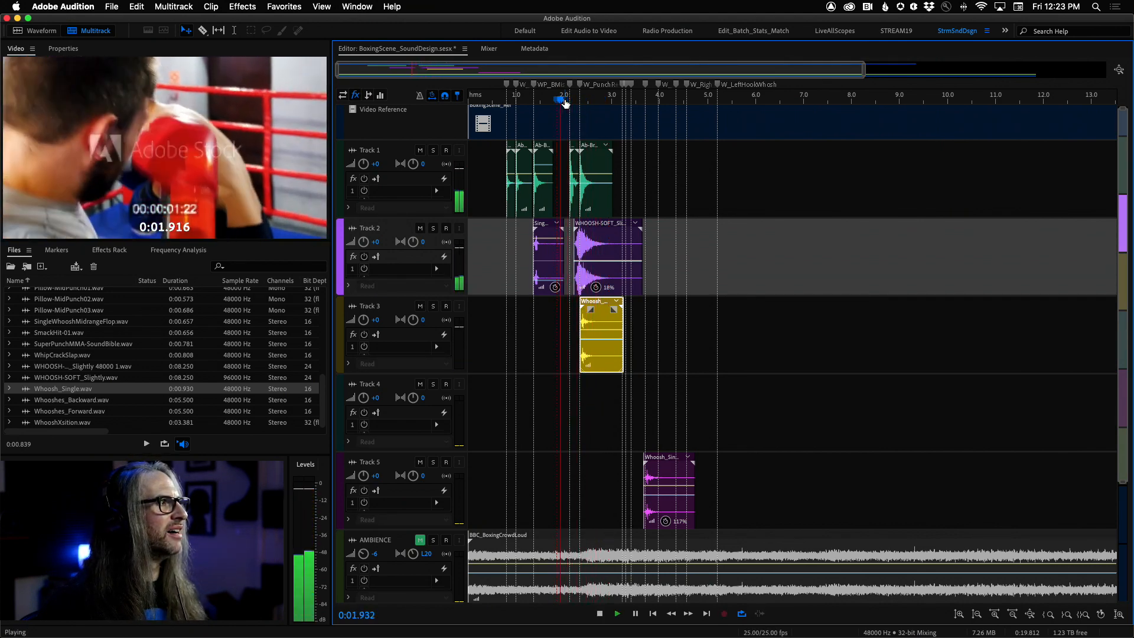
pyautogui.press('space')
# Zoom in around the GlovesHit marker and audition the pillow punch and other hit samples in the file list
pyautogui.scroll(5, 636, 99)
pyautogui.scroll(4, 636, 99)
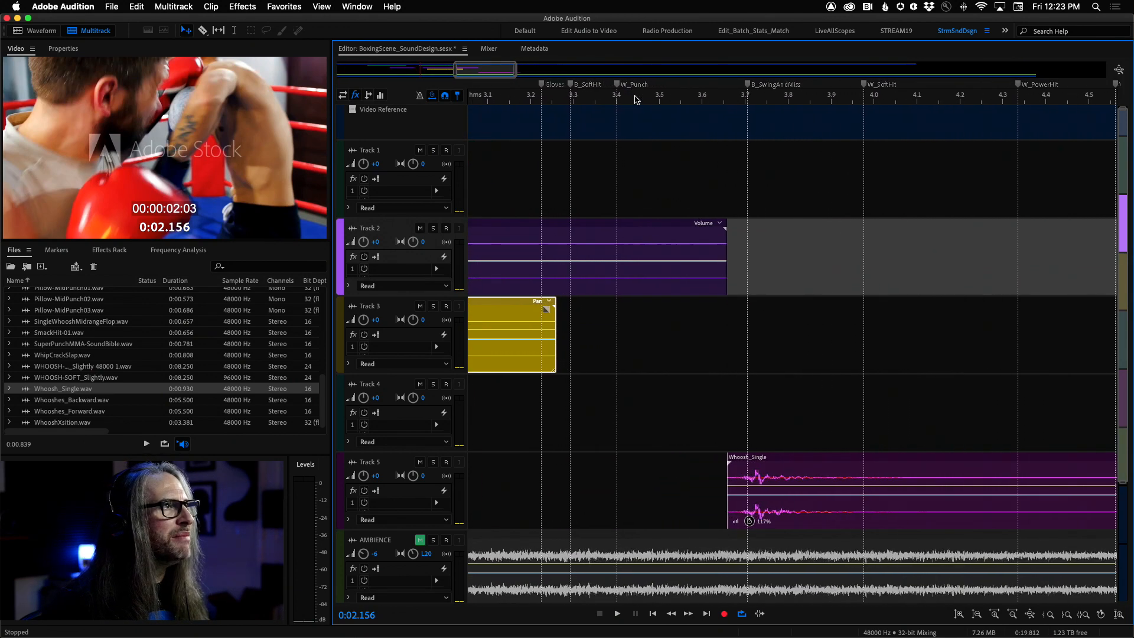
pyautogui.scroll(-2, 635, 99)
pyautogui.hscroll(-3, 562, 161)
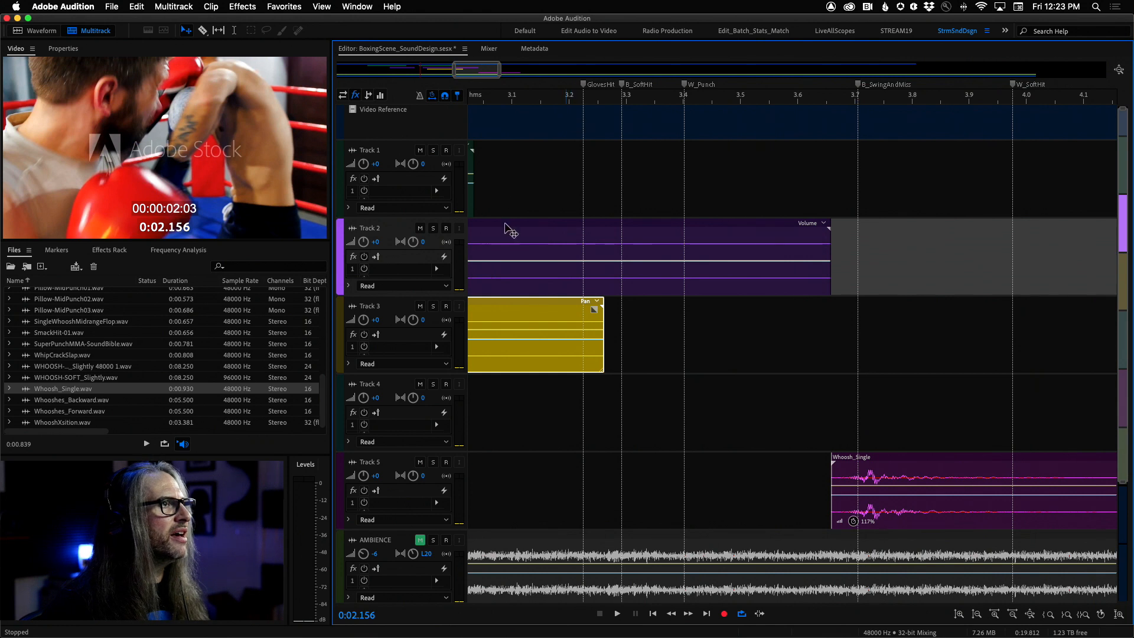
pyautogui.scroll(4, 62, 363)
pyautogui.click(62, 334)
pyautogui.click(62, 323)
pyautogui.click(59, 312)
pyautogui.click(63, 334)
pyautogui.click(59, 345)
pyautogui.click(57, 354)
pyautogui.click(56, 342)
pyautogui.click(54, 331)
pyautogui.click(54, 323)
pyautogui.click(56, 310)
pyautogui.click(59, 299)
pyautogui.scroll(2, 72, 319)
pyautogui.click(60, 313)
pyautogui.click(62, 333)
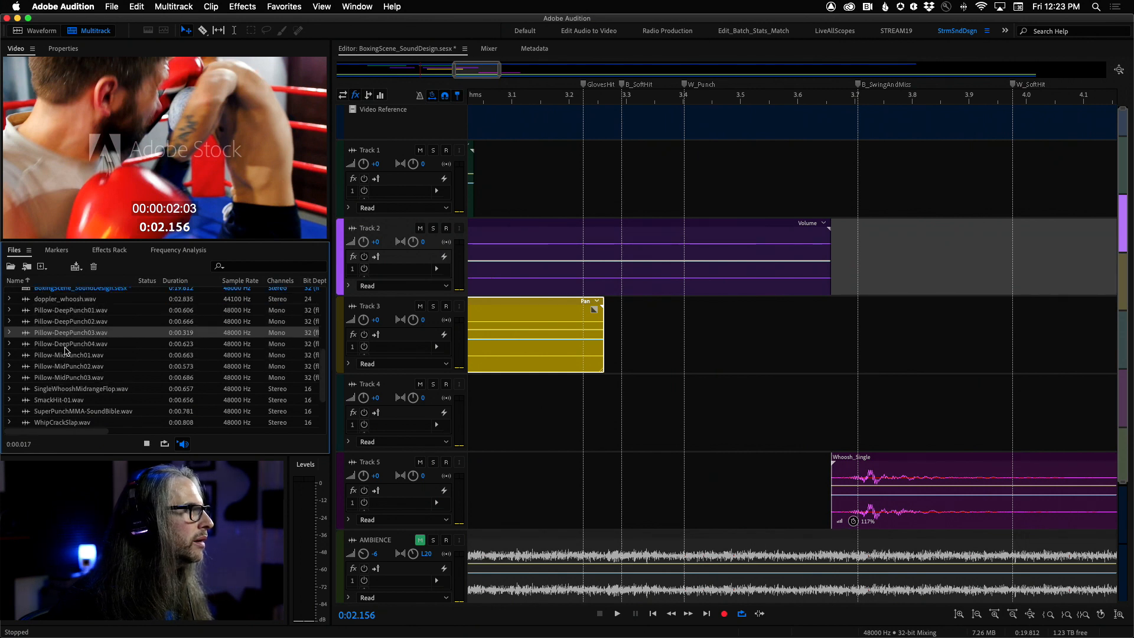
# Insert Pillow-MidPunch01.wav on Track 1 at the GlovesHit marker and Pillow-MidPunch02.wav on Track 2 after the soft whoosh
pyautogui.click(63, 355)
pyautogui.moveTo(32, 358); pyautogui.dragTo(585, 213)
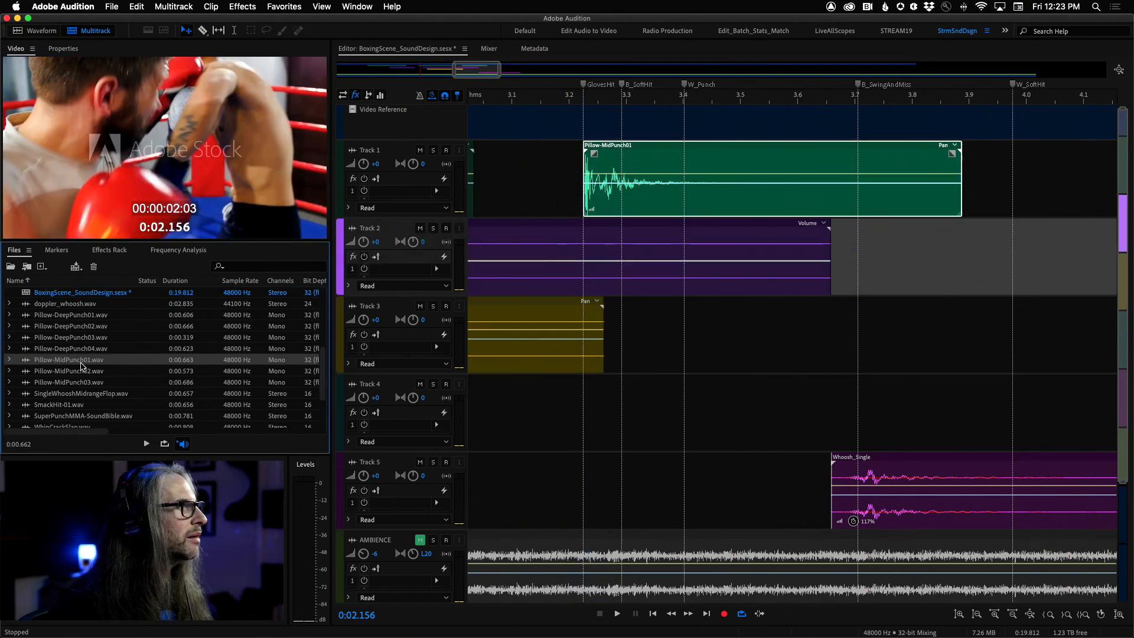
pyautogui.click(36, 372)
pyautogui.moveTo(27, 373); pyautogui.dragTo(918, 252)
# Trim the soft whoosh's end on Track 2 to the GlovesHit marker and move the Pillow-MidPunch02 clip to that marker
pyautogui.click(544, 264)
pyautogui.moveTo(833, 254); pyautogui.dragTo(583, 260)
pyautogui.moveTo(1020, 245); pyautogui.dragTo(647, 252)
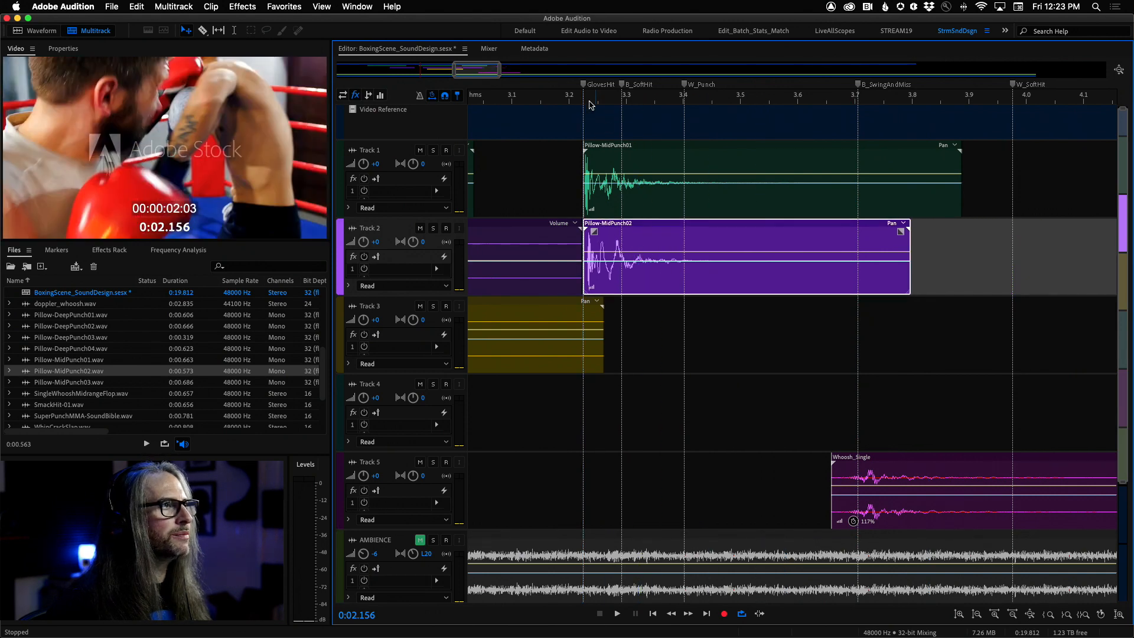
# Play the layered glove hit several times from just before the GlovesHit marker to check its timing with the video
pyautogui.click(558, 98)
pyautogui.press('space')
pyautogui.press('space')
pyautogui.press('space')
pyautogui.press('space')
pyautogui.click(532, 99)
pyautogui.press('space')
pyautogui.click(506, 98)
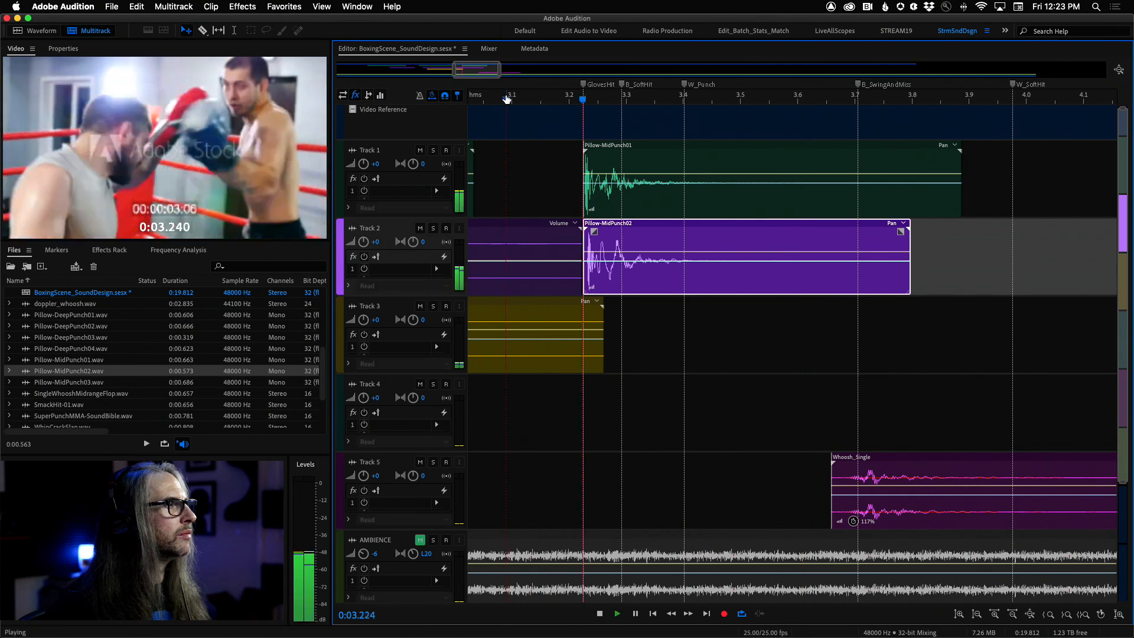
pyautogui.press('space')
pyautogui.moveTo(495, 99); pyautogui.dragTo(492, 98)
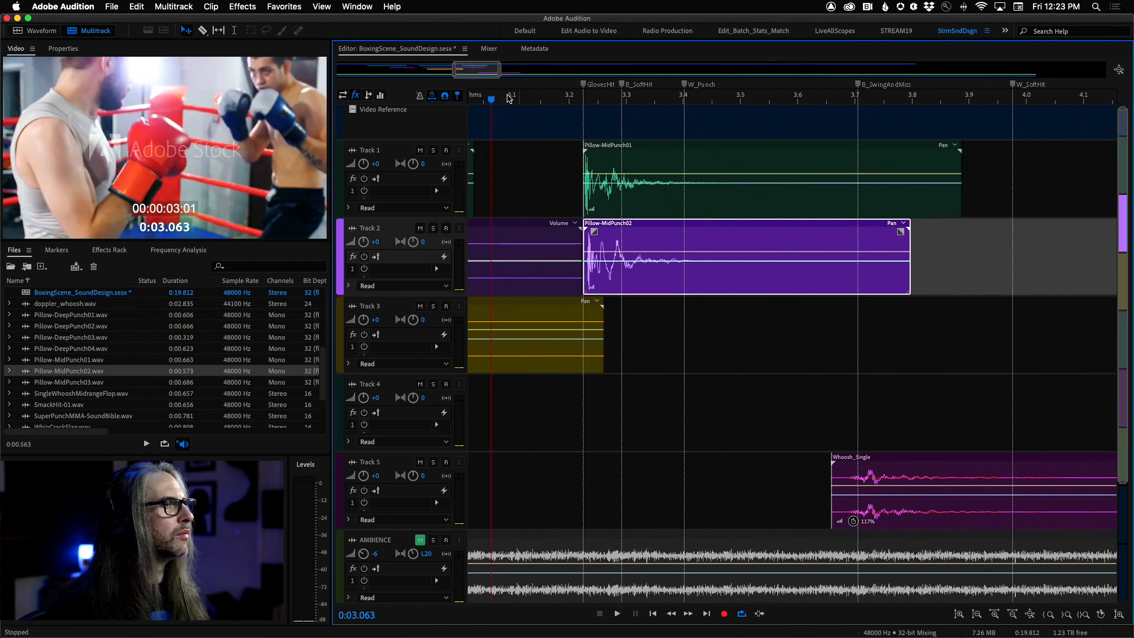
pyautogui.press('space')
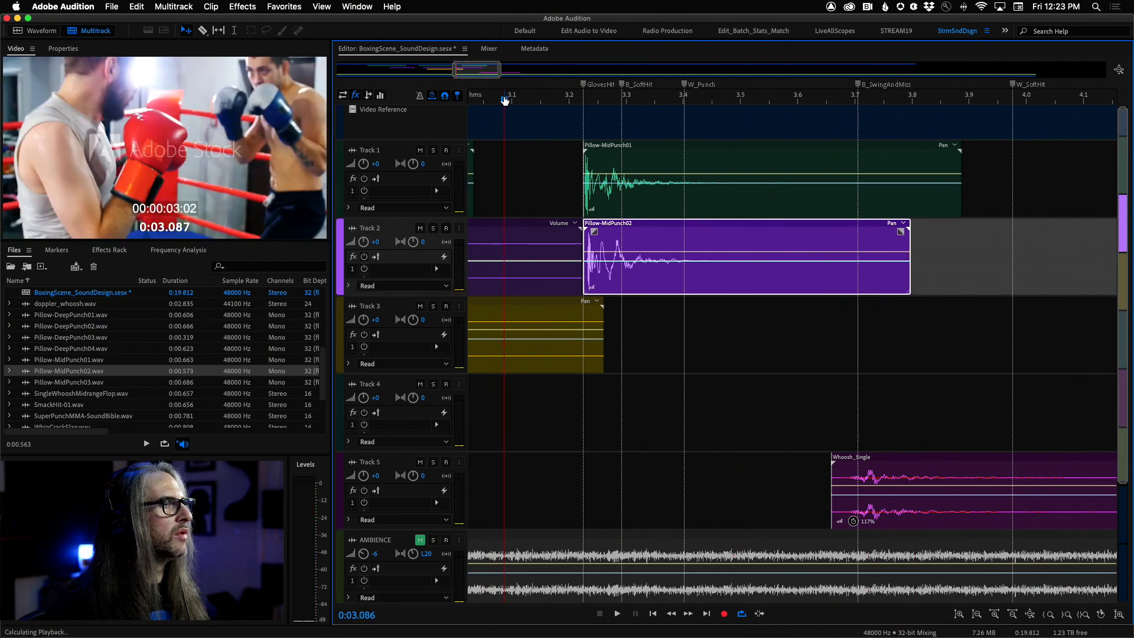
pyautogui.press('space')
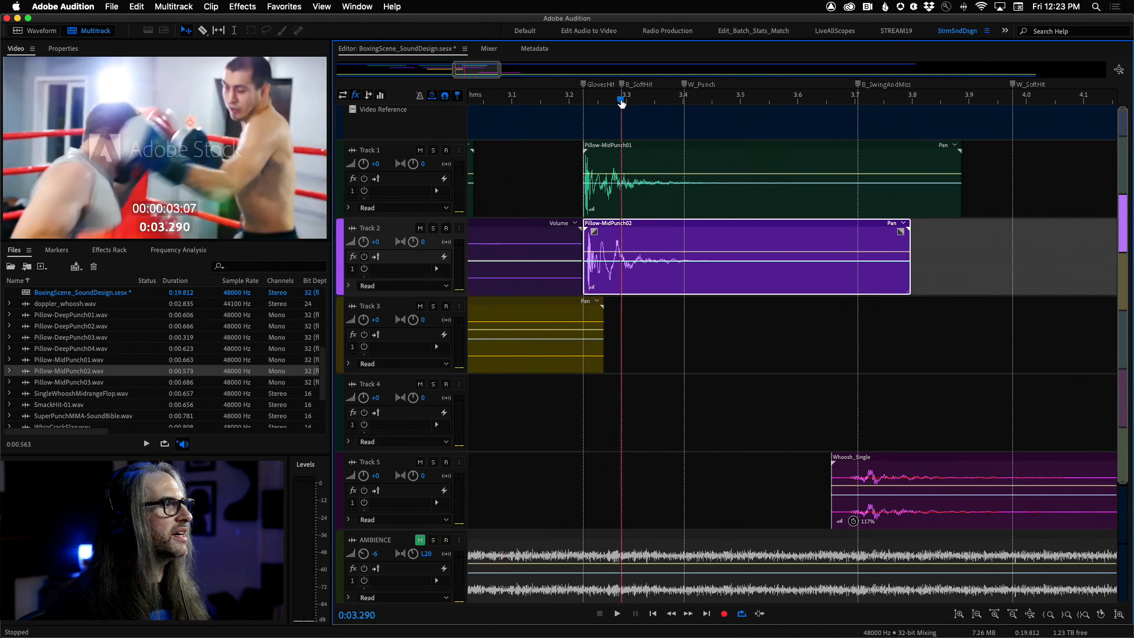
# Insert SmackHit-01.wav on Track 1 at about 3.9 s and trim the Pillow-MidPunch01 clip's end to the W_Punch marker
pyautogui.moveTo(752, 100); pyautogui.dragTo(681, 97)
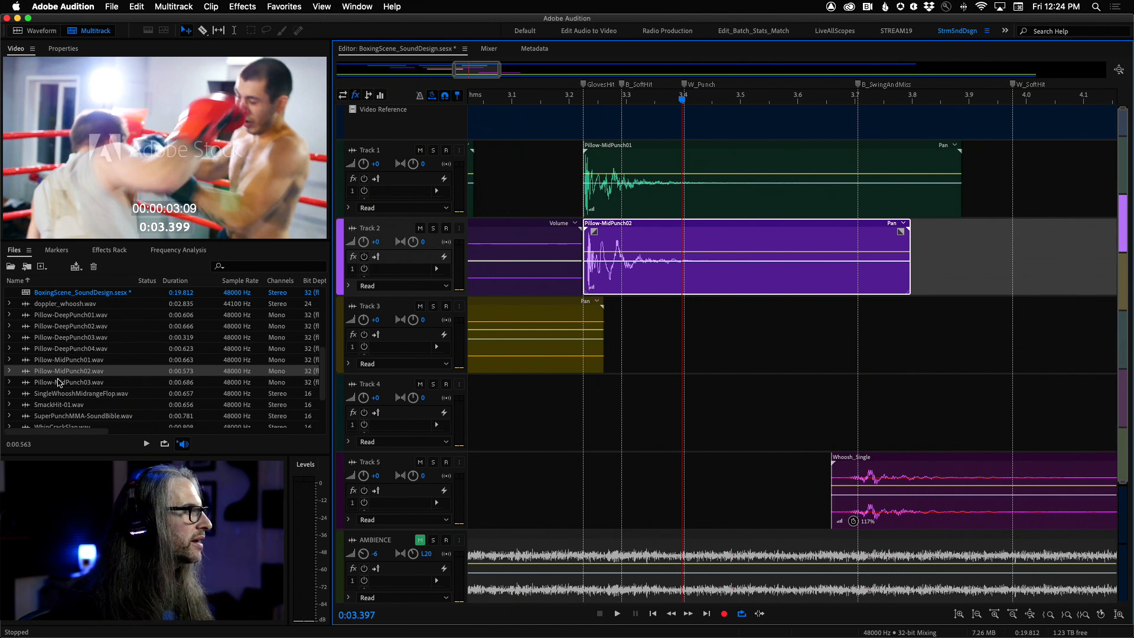
pyautogui.click(56, 405)
pyautogui.moveTo(28, 407)
pyautogui.mouseDown()
pyautogui.moveTo(473, 337)
pyautogui.moveTo(674, 207)
pyautogui.moveTo(980, 205)
pyautogui.moveTo(683, 217)
pyautogui.mouseUp()
pyautogui.click(954, 193)
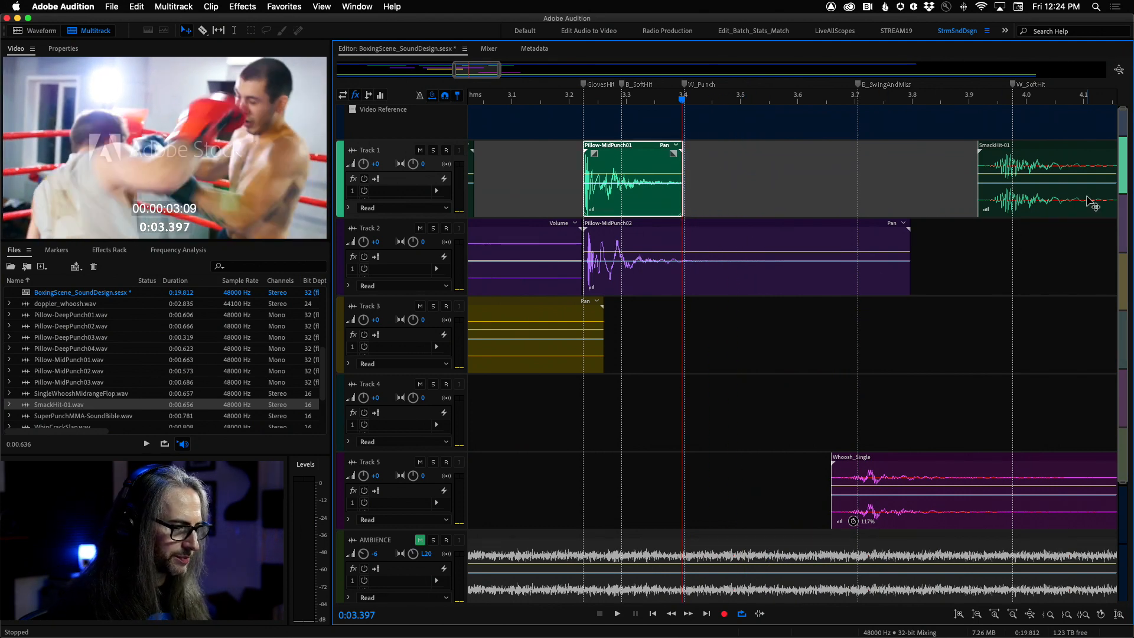
# Move the SmackHit-01 clip on Track 1 earlier so its hit lands on the W_Punch marker, overlapping the end of Pillow-MidPunch01
pyautogui.moveTo(1042, 172); pyautogui.dragTo(734, 174)
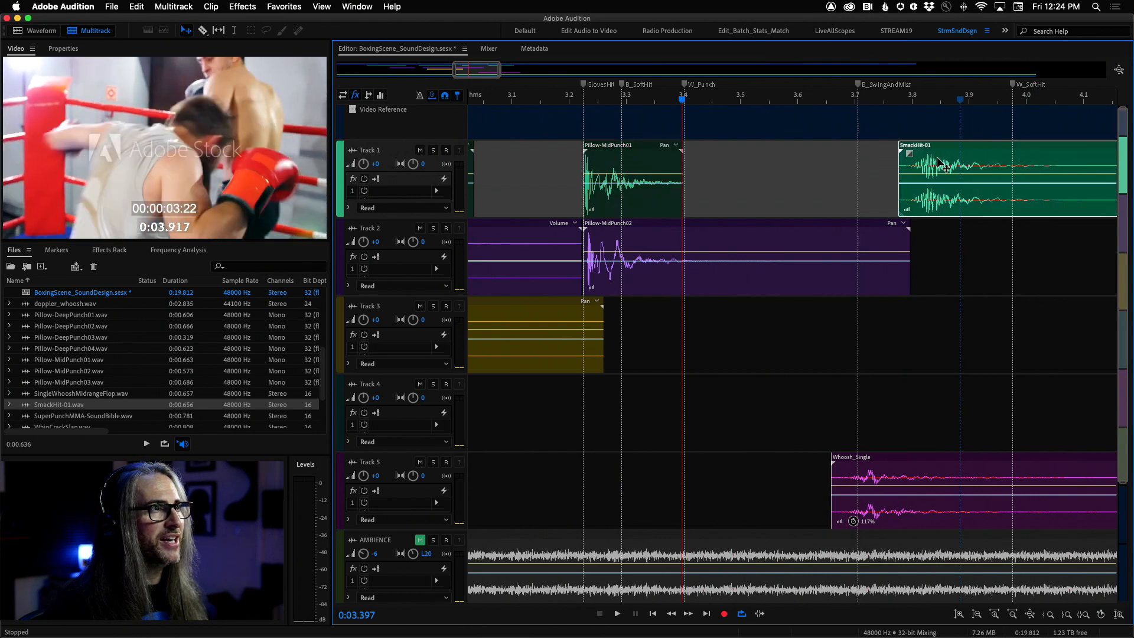
pyautogui.press('space')
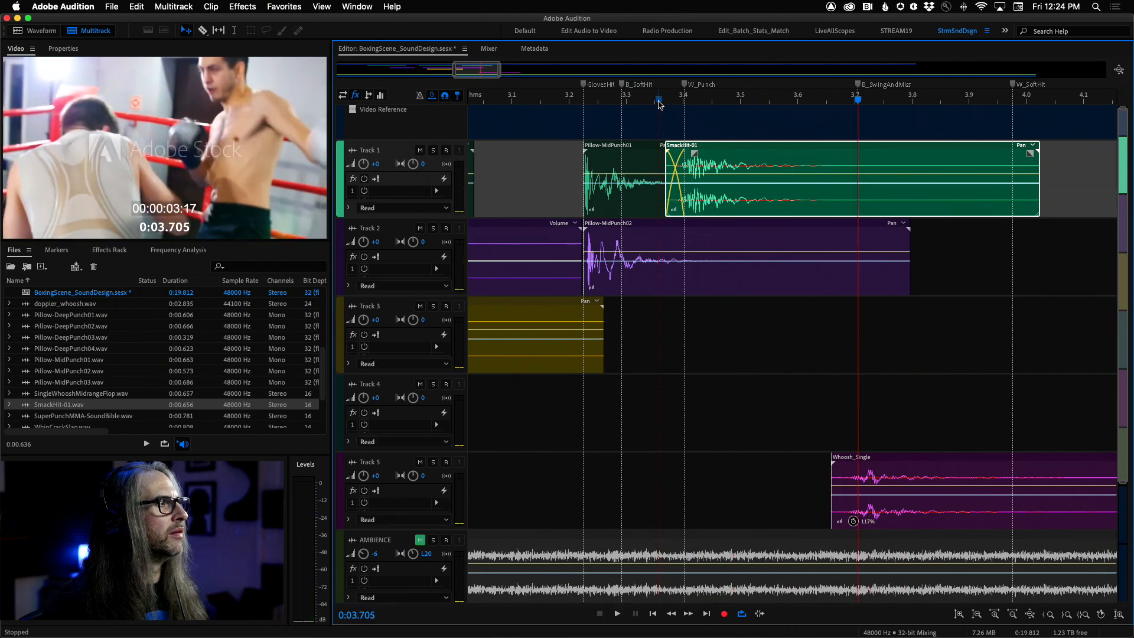
pyautogui.press('space')
pyautogui.press('space')
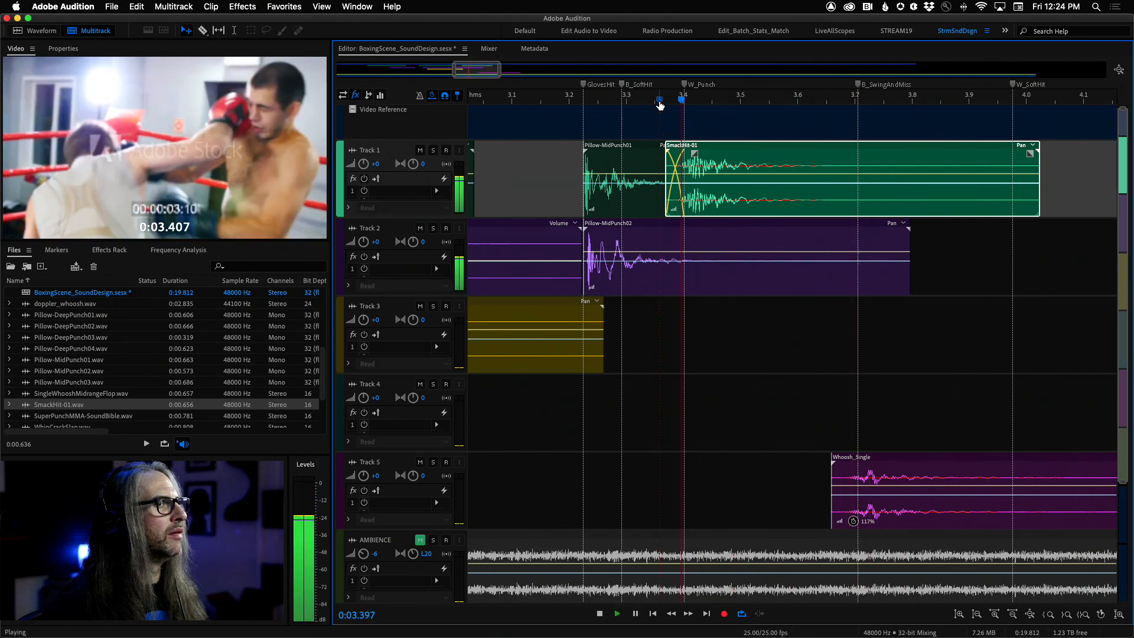
pyautogui.press('space')
pyautogui.press('space')
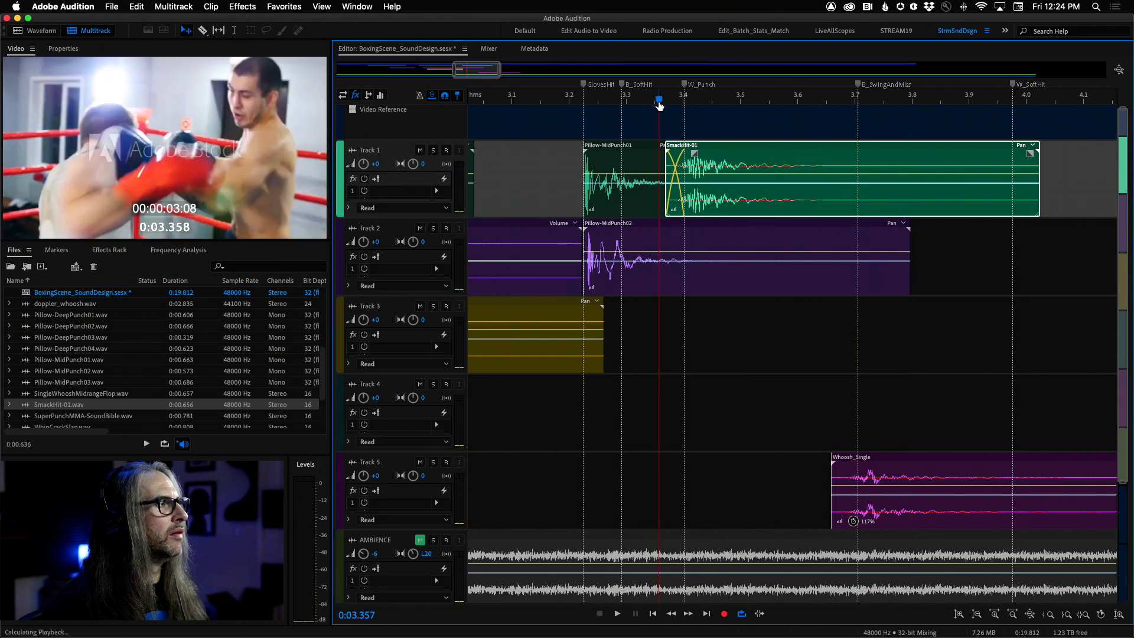
# Play the smack hit repeatedly from just before W_Punch, and once from before the GlovesHit marker, to check its timing with the video
pyautogui.press('space')
pyautogui.press('space')
pyautogui.press('space')
pyautogui.press('space')
pyautogui.press('space')
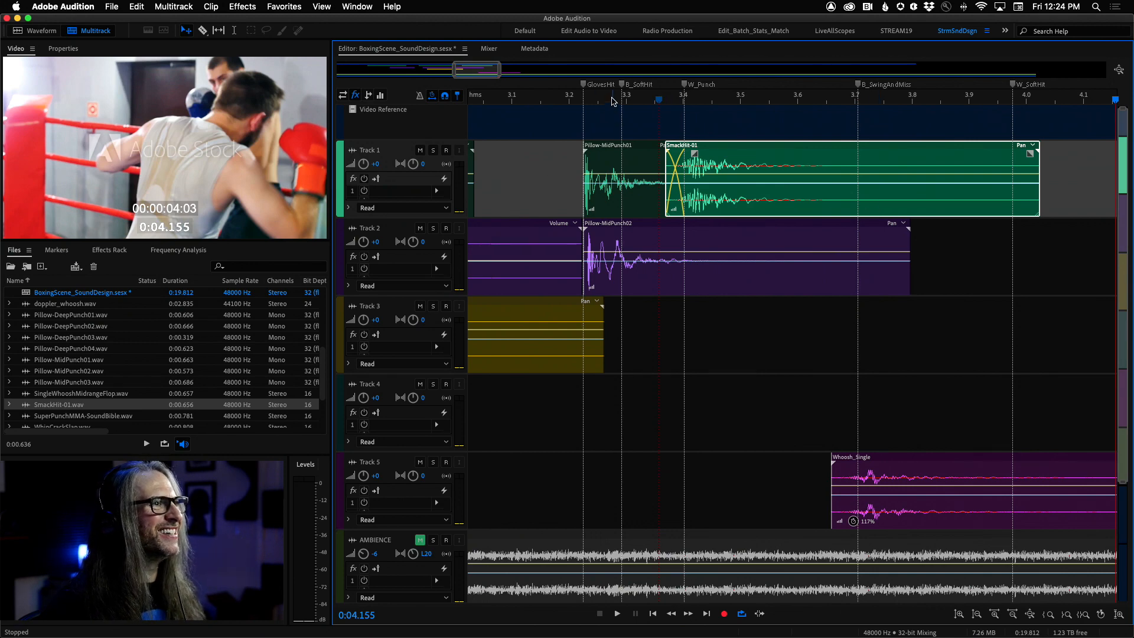
pyautogui.click(563, 98)
pyautogui.press('space')
pyautogui.press('space')
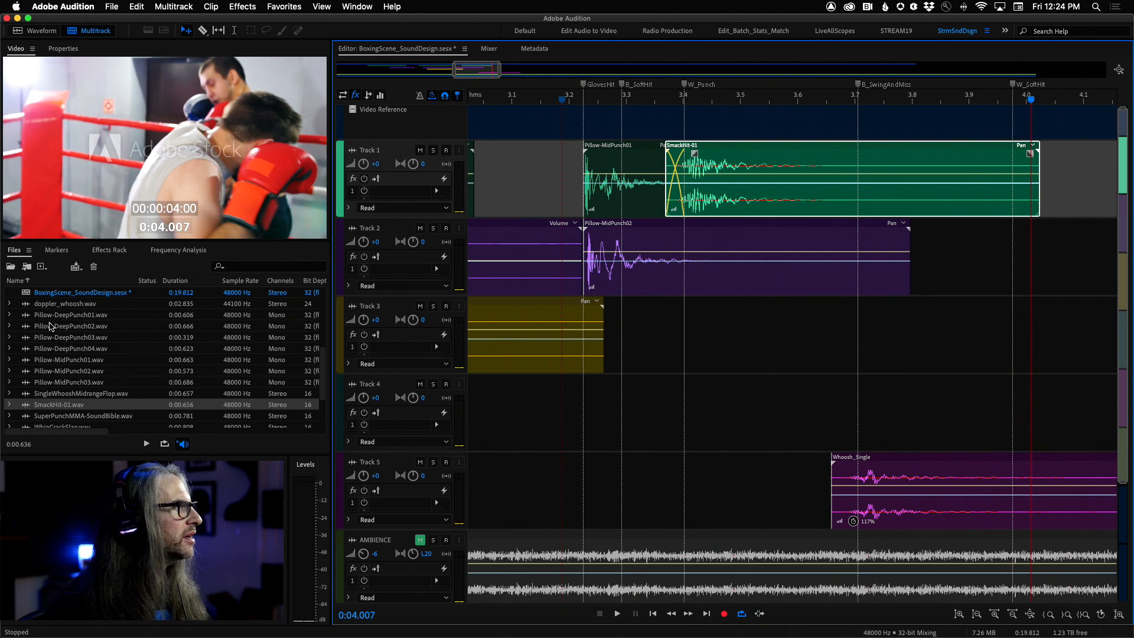
# Audition the bright punch, bright slap and deep punch files and insert Ab-BrightPunch03.wav on Track 3 at the B_SoftHit marker
pyautogui.click(39, 305)
pyautogui.scroll(5, 69, 358)
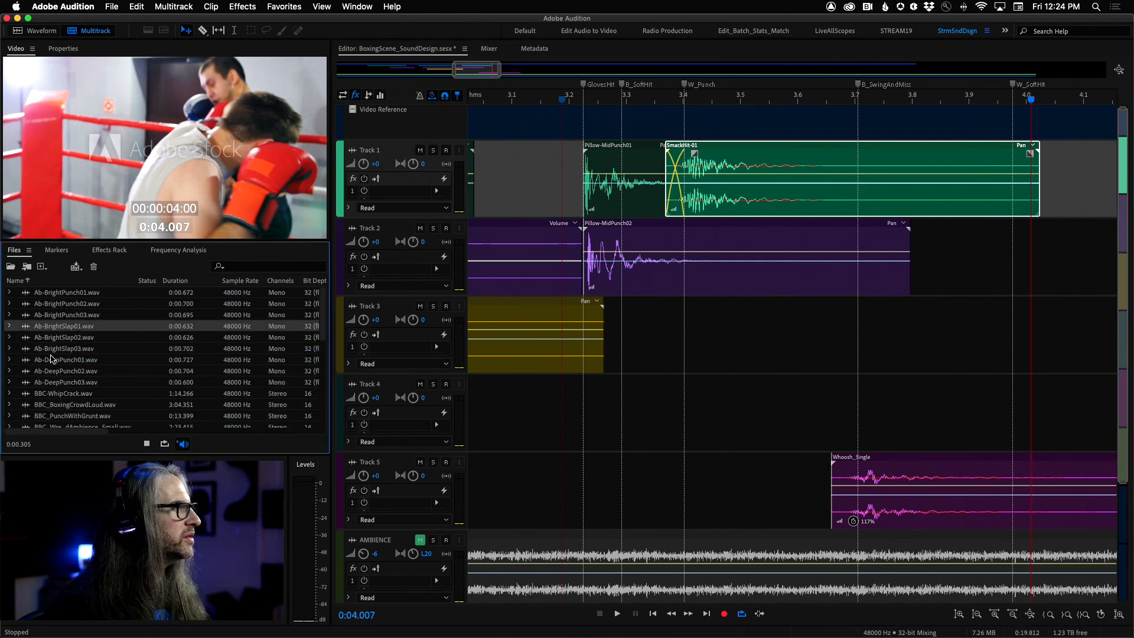
pyautogui.click(44, 294)
pyautogui.click(52, 316)
pyautogui.click(54, 348)
pyautogui.click(53, 372)
pyautogui.click(53, 383)
pyautogui.click(50, 322)
pyautogui.click(51, 316)
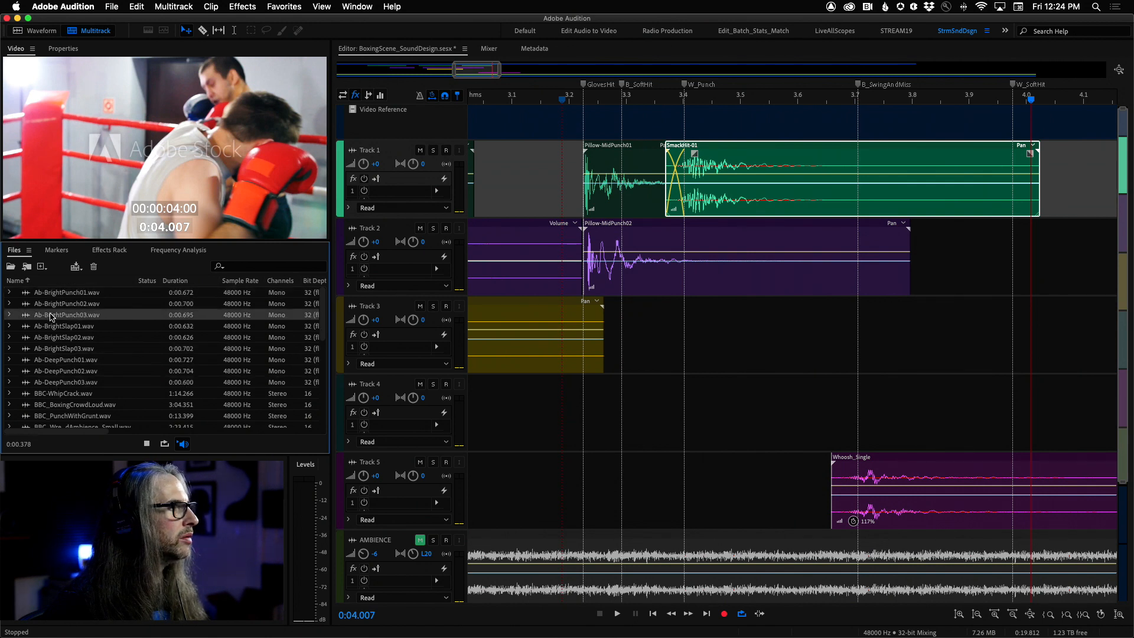
pyautogui.moveTo(29, 317); pyautogui.dragTo(622, 308)
# Play the layered punches from just before the GlovesHit marker to check the bright punch against the video
pyautogui.click(549, 103)
pyautogui.press('space')
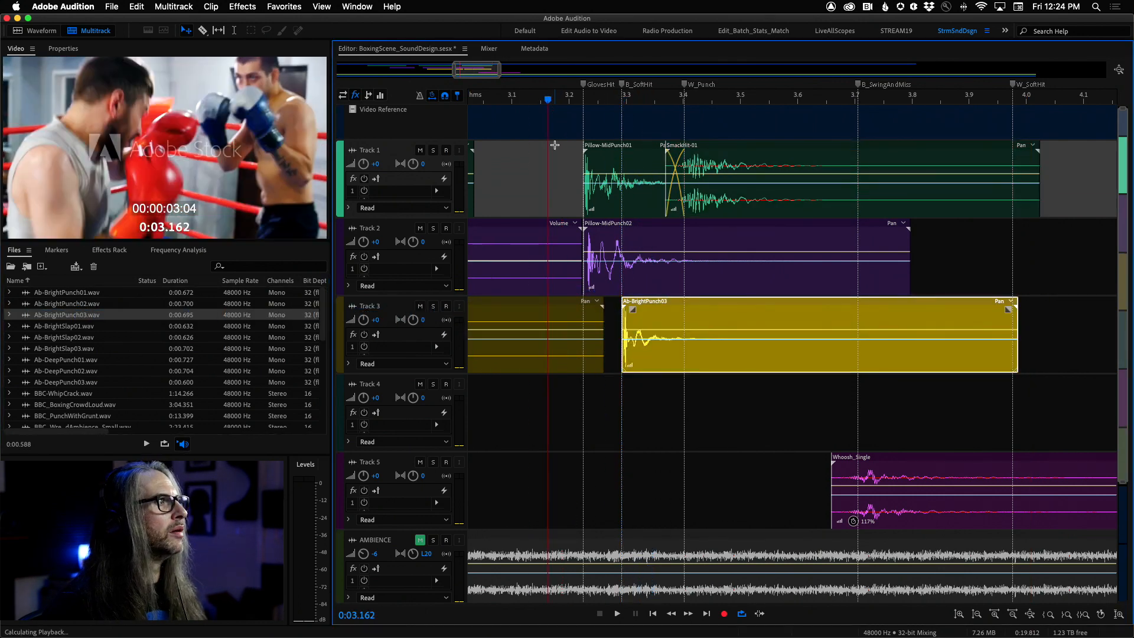
pyautogui.press('space')
pyautogui.click(545, 135)
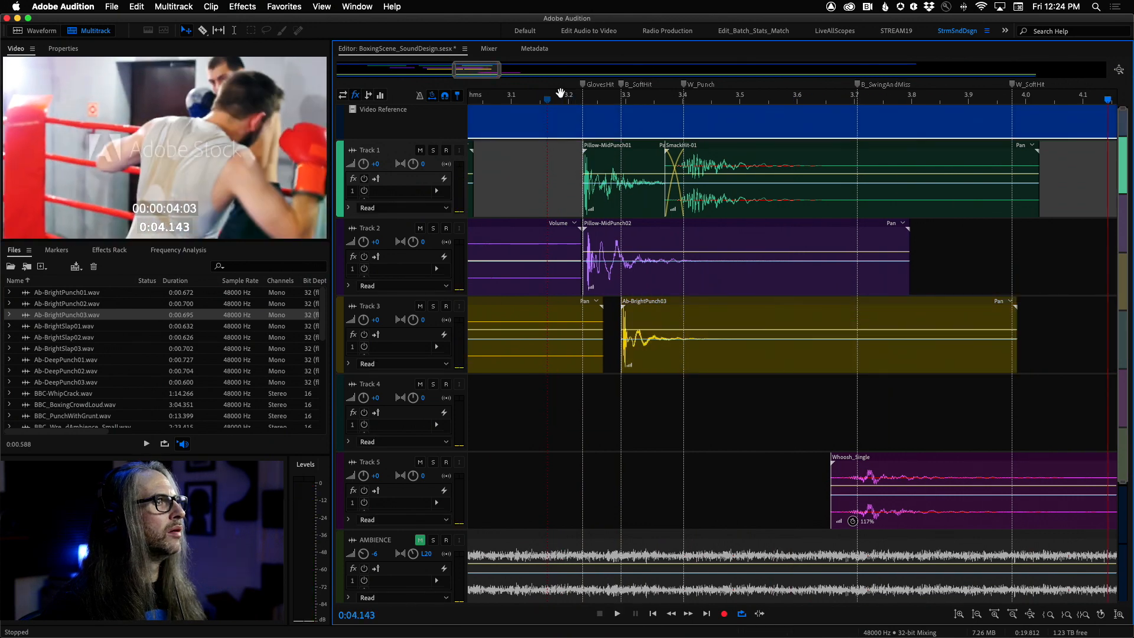
pyautogui.click(561, 99)
pyautogui.press('space')
pyautogui.press('space')
pyautogui.click(556, 101)
pyautogui.press('space')
# Shuttle playback backward and forward across the B_SoftHit to W_PowerHit markers to review the hits against the video
pyautogui.press('j')
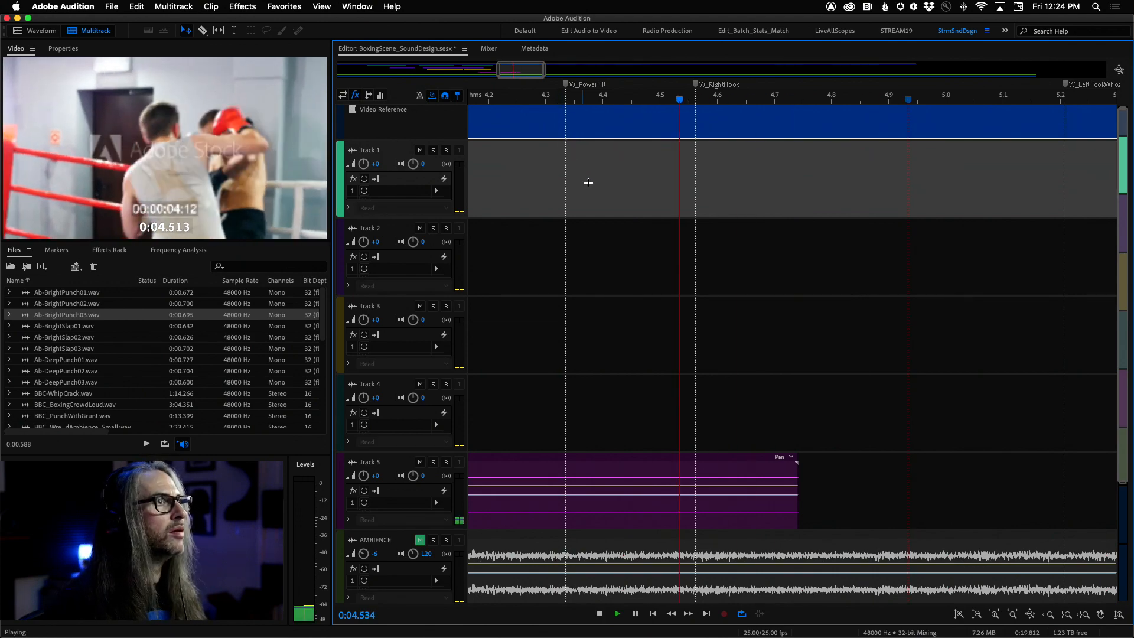
pyautogui.press('l')
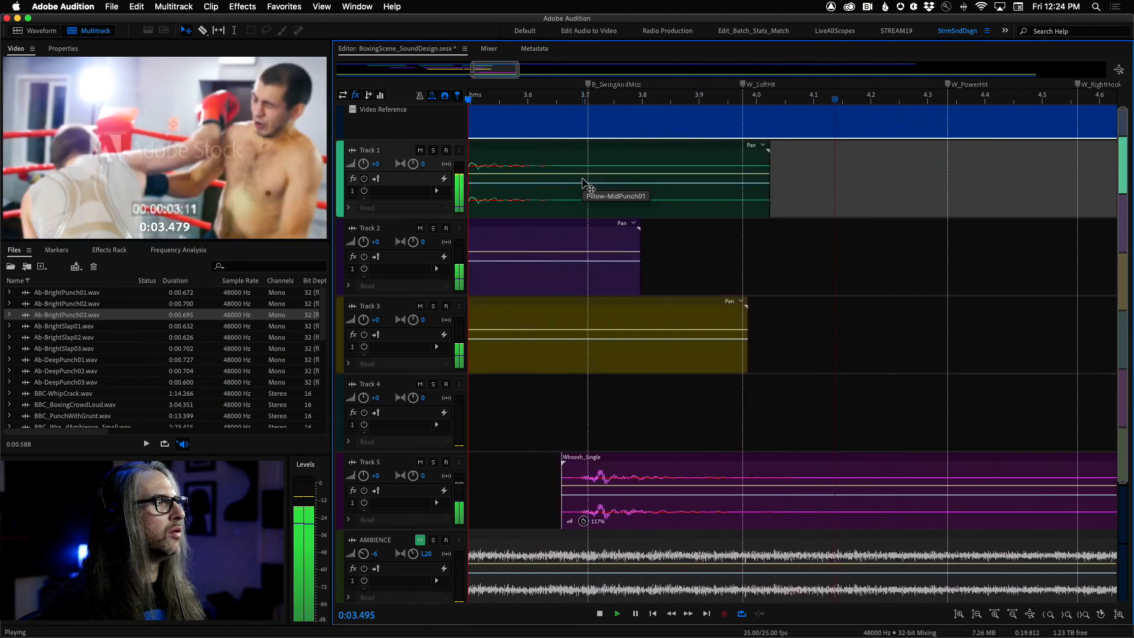
pyautogui.press('l')
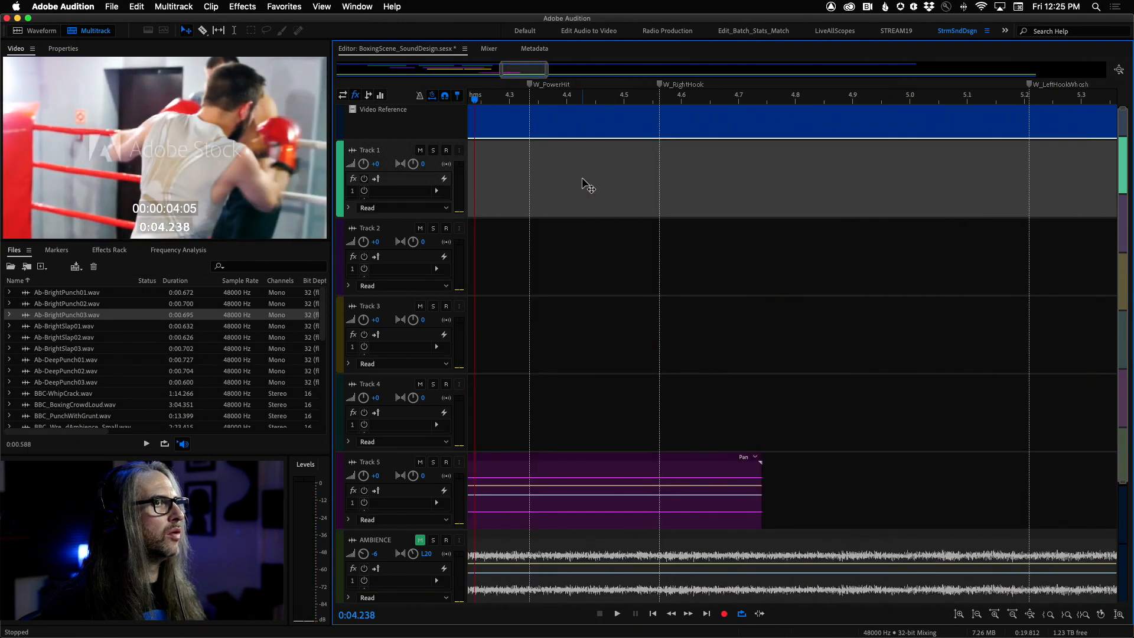
pyautogui.press('space')
pyautogui.press('j')
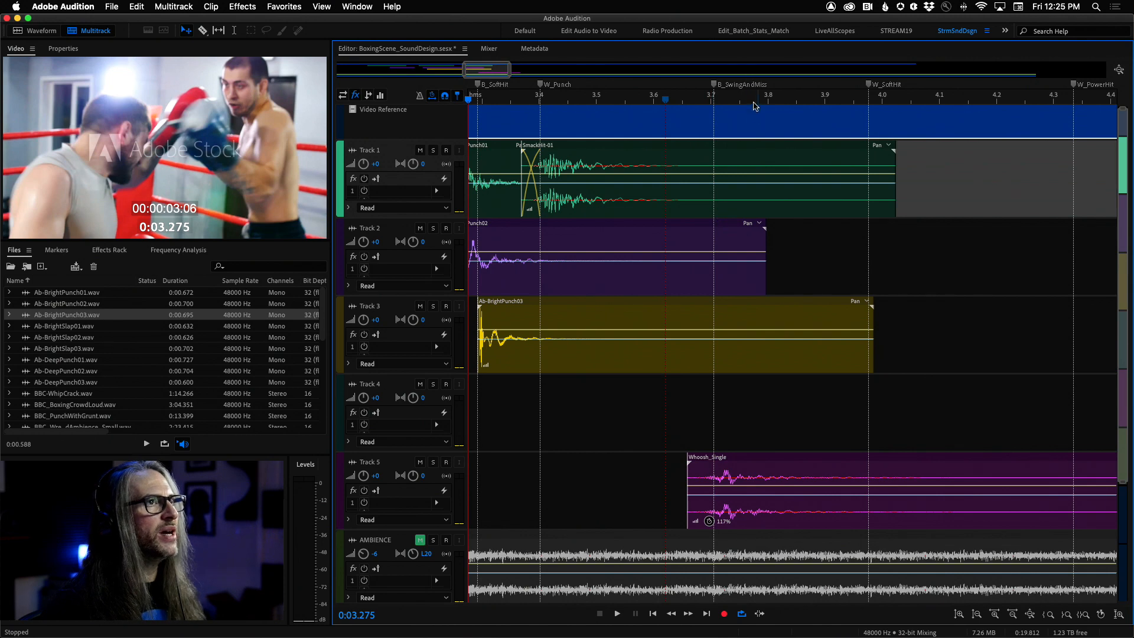
pyautogui.press('l')
pyautogui.press('j')
pyautogui.press('l')
pyautogui.press('space')
# Insert Ab-DeepPunch02.wav on Track 1, trim the SmackHit-01 clip's end to the W_SoftHit marker and start the deep punch there
pyautogui.click(21, 372)
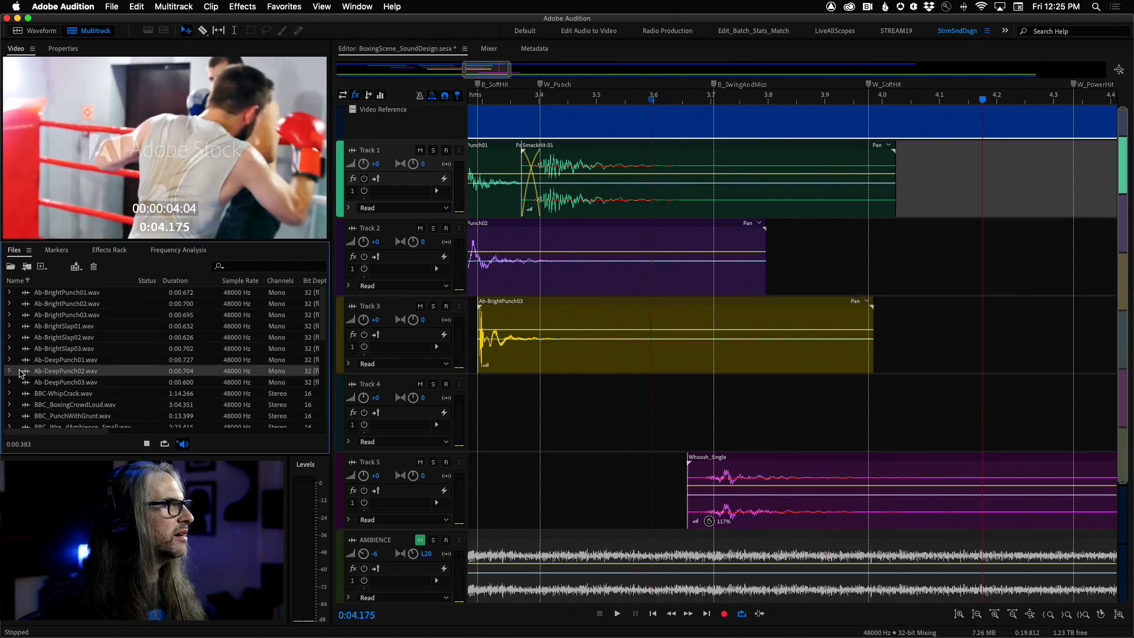
pyautogui.moveTo(26, 374); pyautogui.dragTo(891, 206)
pyautogui.click(891, 187)
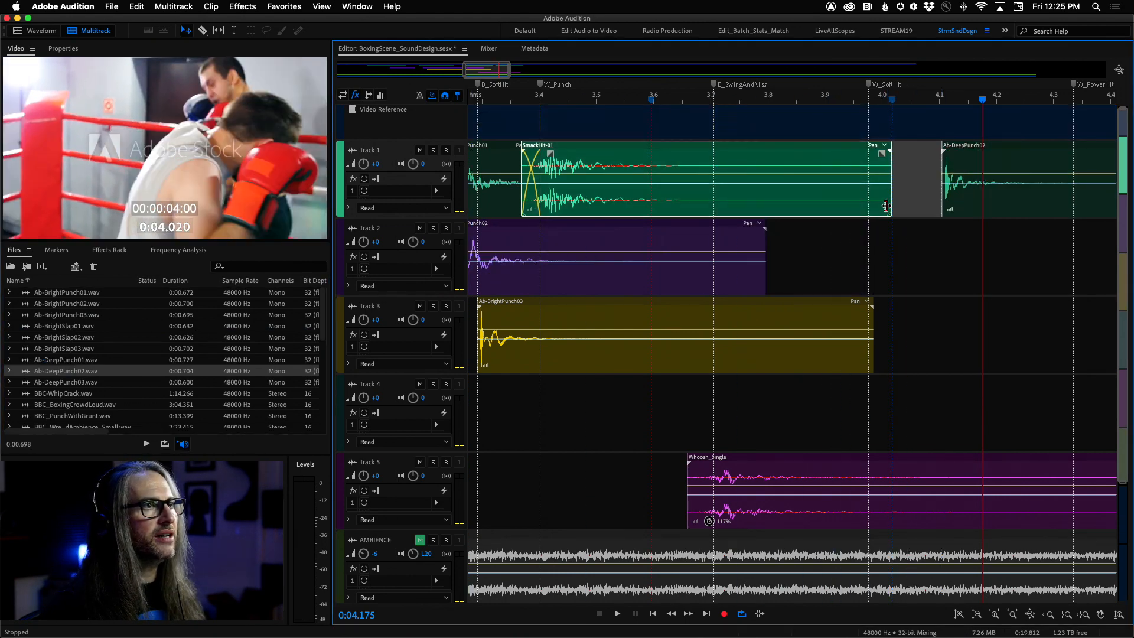
pyautogui.moveTo(974, 171); pyautogui.dragTo(901, 172)
pyautogui.click(834, 101)
pyautogui.press('space')
pyautogui.press('space')
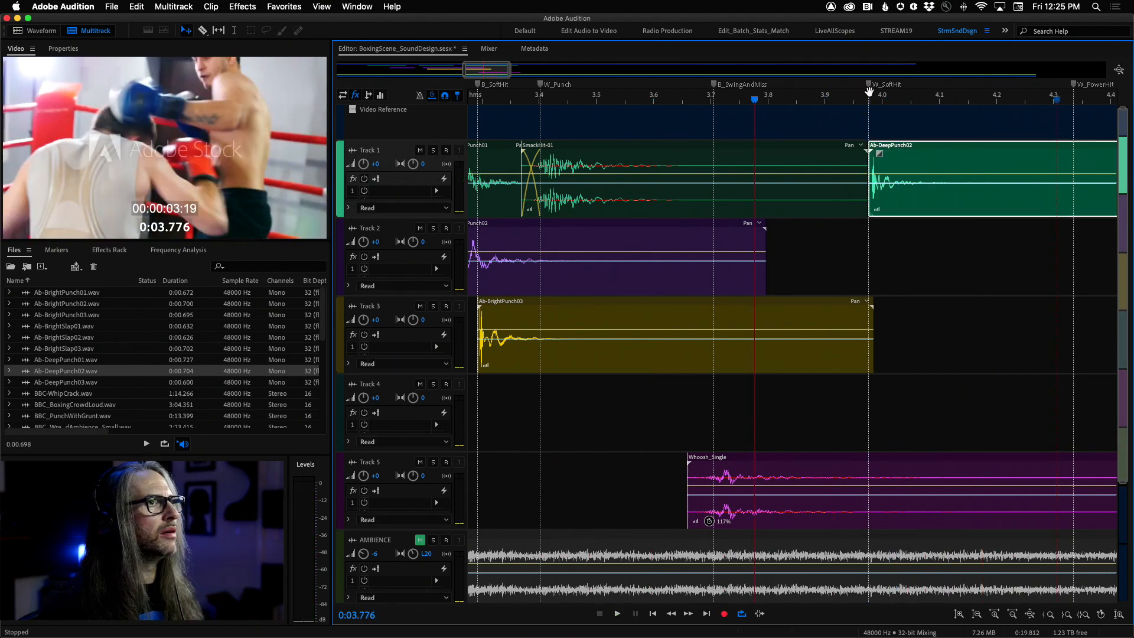
# Trim the SmackHit-01 clip's end to just before W_SoftHit and shift Ab-DeepPunch02 slightly earlier so its hit lands on the marker
pyautogui.scroll(5, 872, 171)
pyautogui.click(839, 206)
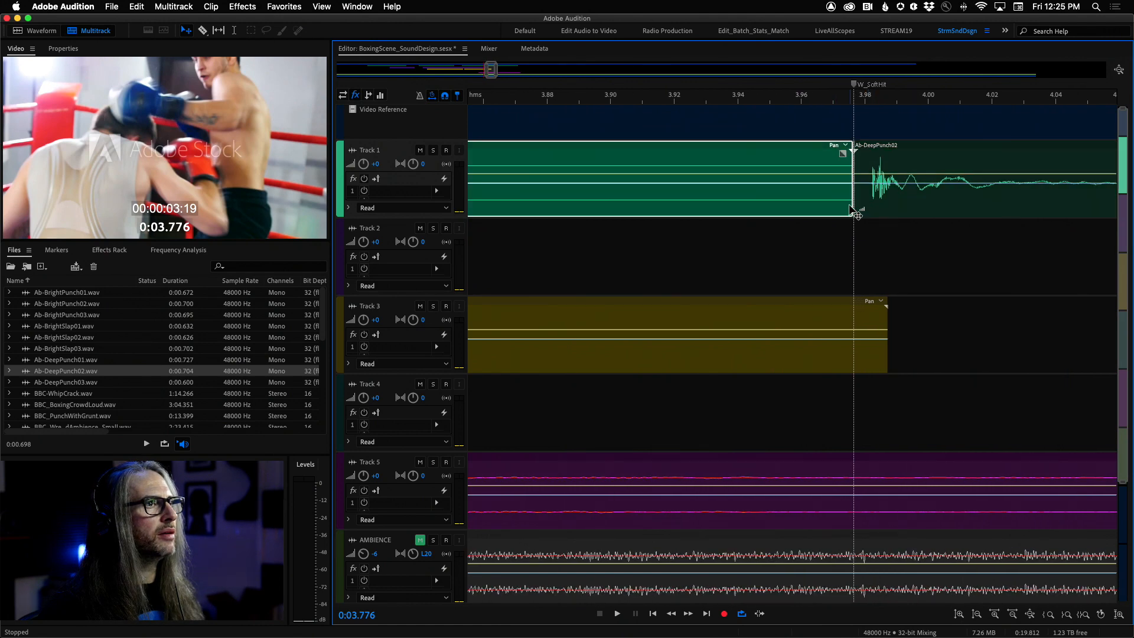
pyautogui.moveTo(851, 207); pyautogui.dragTo(826, 206)
pyautogui.moveTo(917, 158); pyautogui.dragTo(894, 152)
pyautogui.click(680, 101)
pyautogui.press('space')
pyautogui.press('space')
pyautogui.press('space')
pyautogui.press('space')
pyautogui.press('space')
pyautogui.press('space')
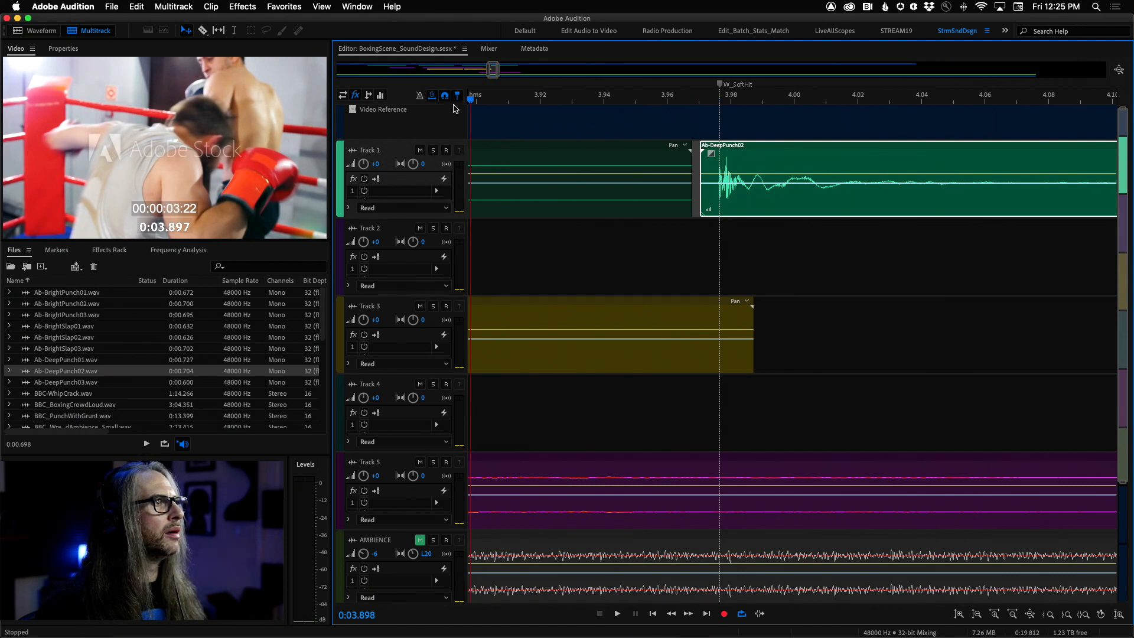
# Move the Ab-DeepPunch02 clip earlier to about 3.96 s, overlapping the SmackHit-01 end, and play the hit with the video
pyautogui.moveTo(471, 101); pyautogui.dragTo(585, 104)
pyautogui.moveTo(665, 103); pyautogui.dragTo(706, 102)
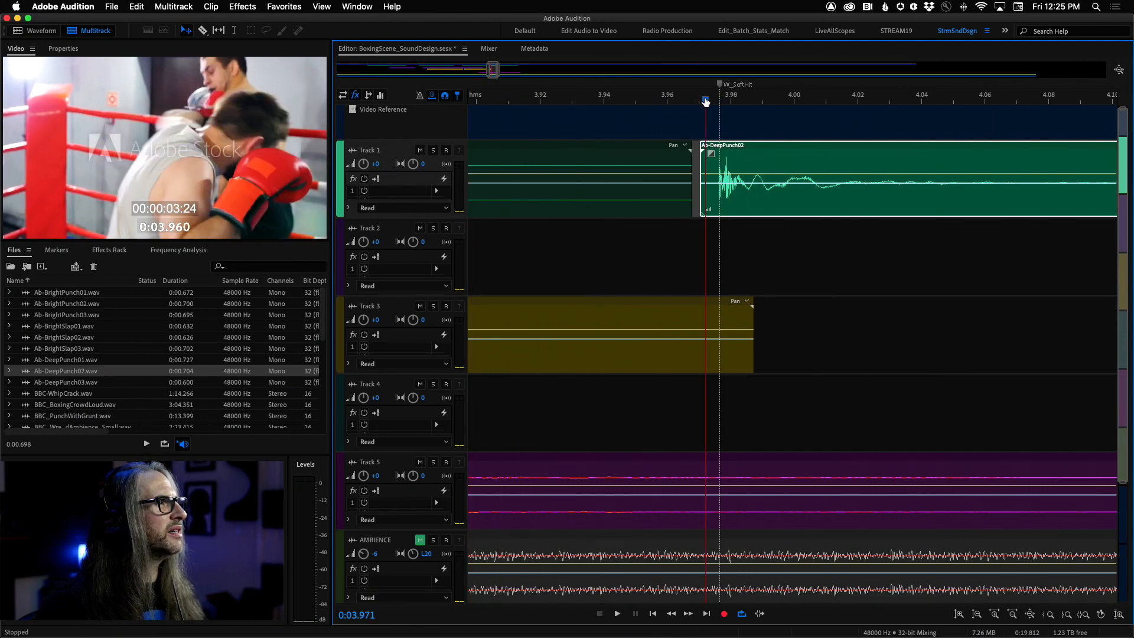
pyautogui.moveTo(771, 155); pyautogui.dragTo(743, 155)
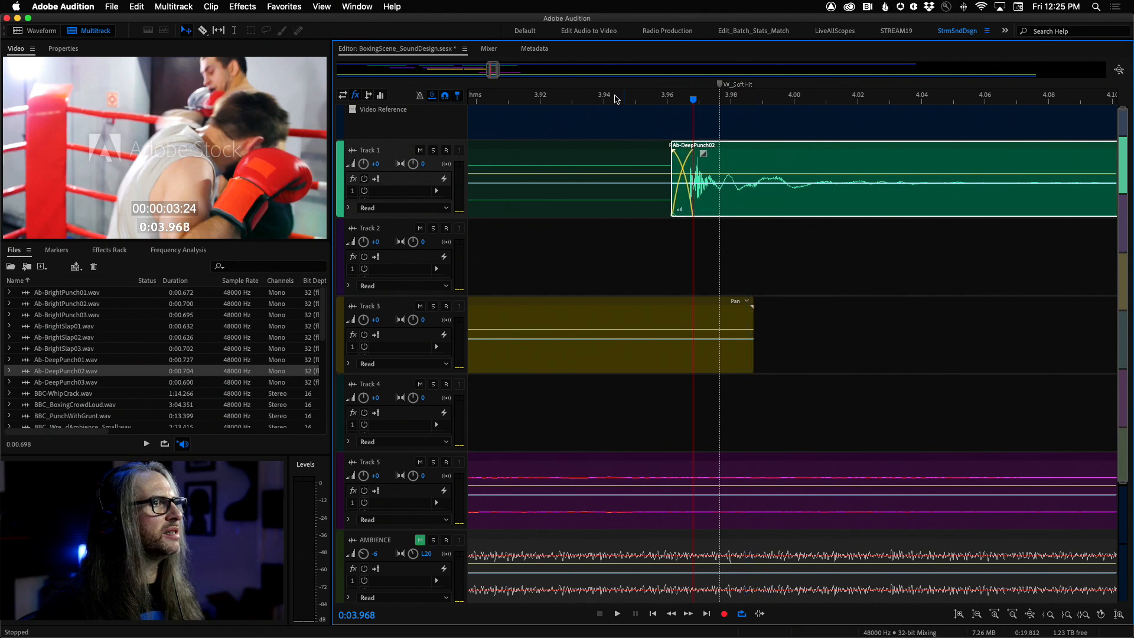
pyautogui.click(530, 99)
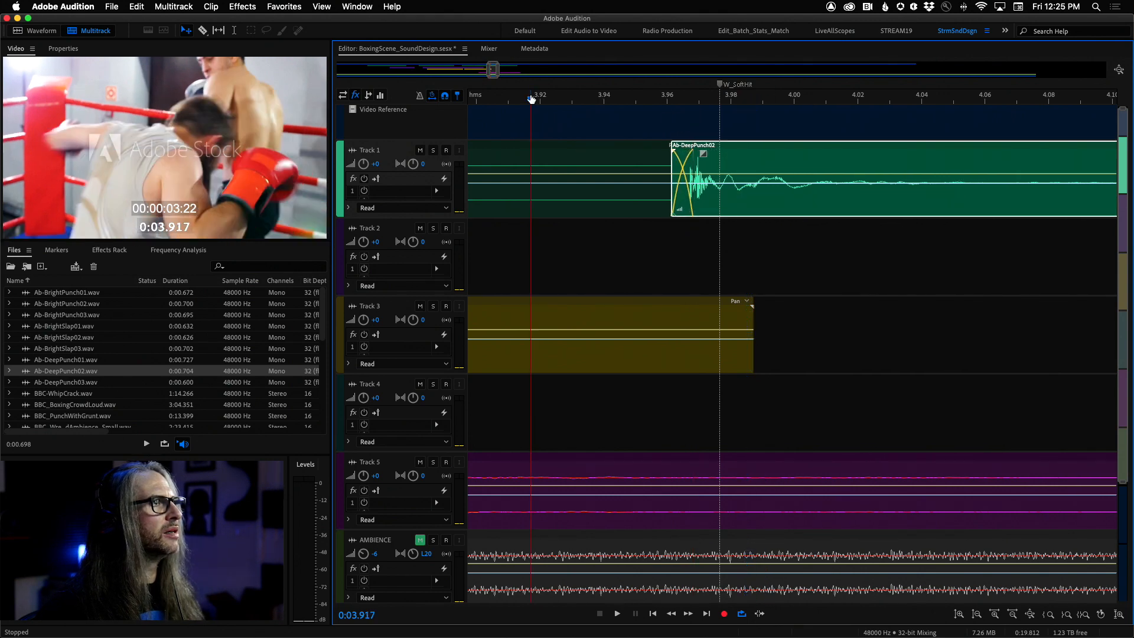
pyautogui.press('space')
pyautogui.press('space')
pyautogui.click(531, 100)
# Insert Ab-BrightSlap02.wav on Track 2 just before the W_PowerHit marker and play it with the video
pyautogui.press('-')
pyautogui.press('-')
pyautogui.press('-')
pyautogui.press('-')
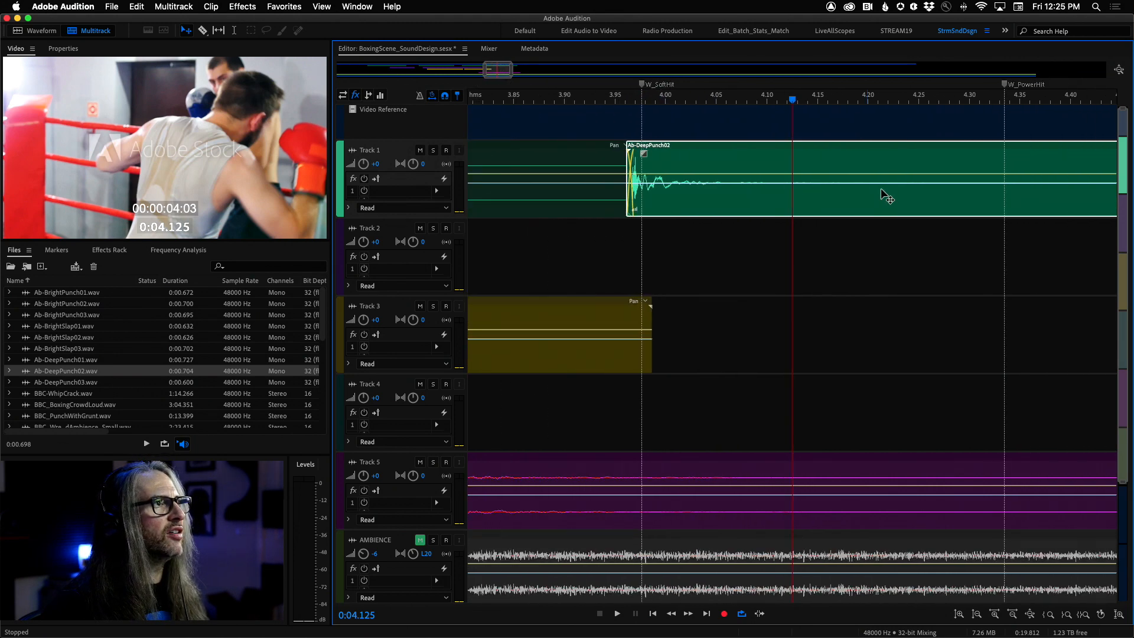
pyautogui.press('-')
pyautogui.press('-')
pyautogui.press('-')
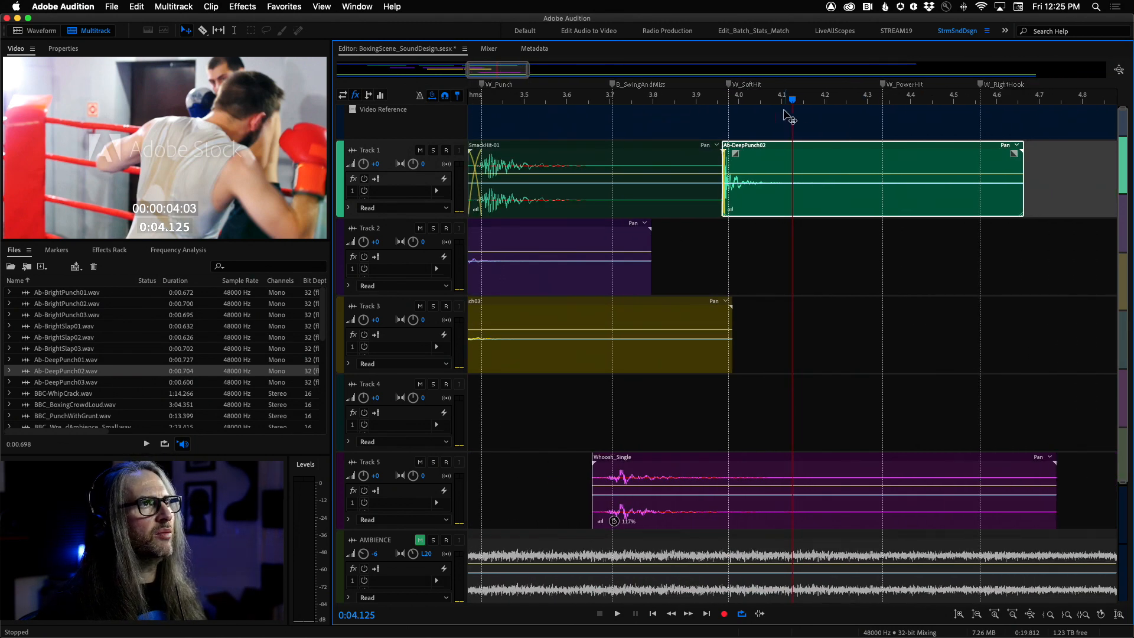
pyautogui.moveTo(792, 101); pyautogui.dragTo(884, 102)
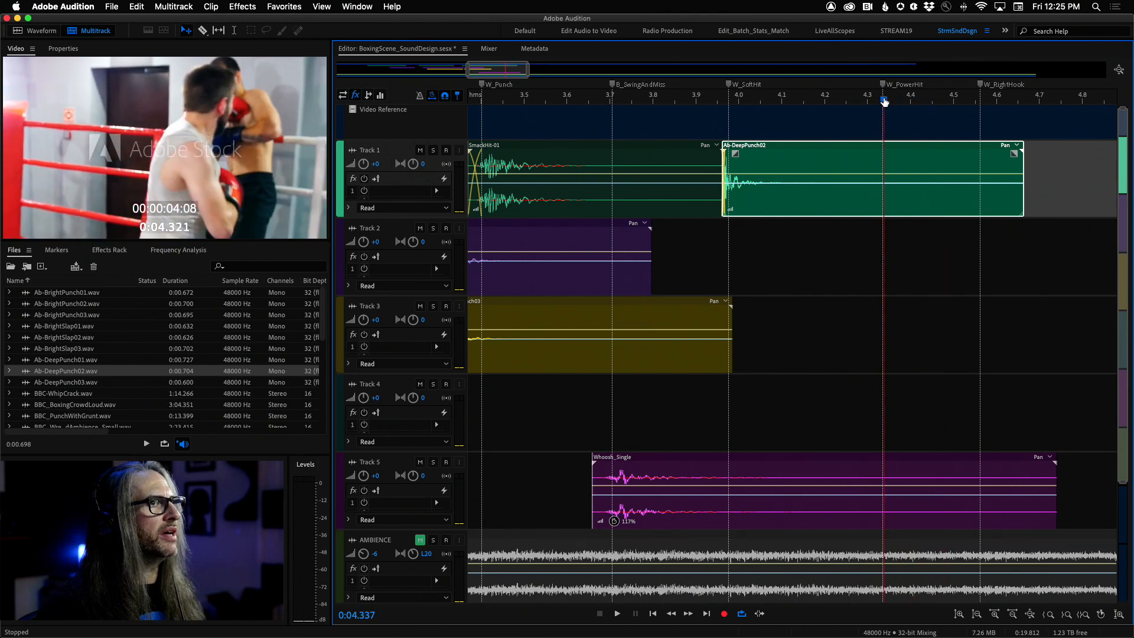
pyautogui.click(42, 338)
pyautogui.moveTo(27, 340); pyautogui.dragTo(878, 283)
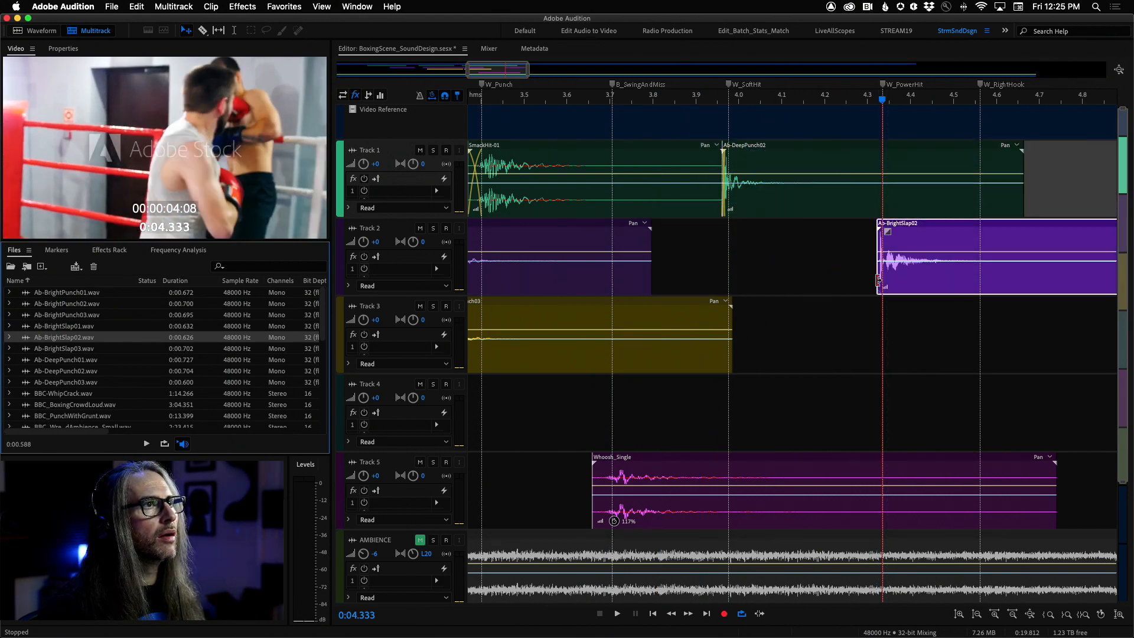
pyautogui.click(689, 98)
pyautogui.press('space')
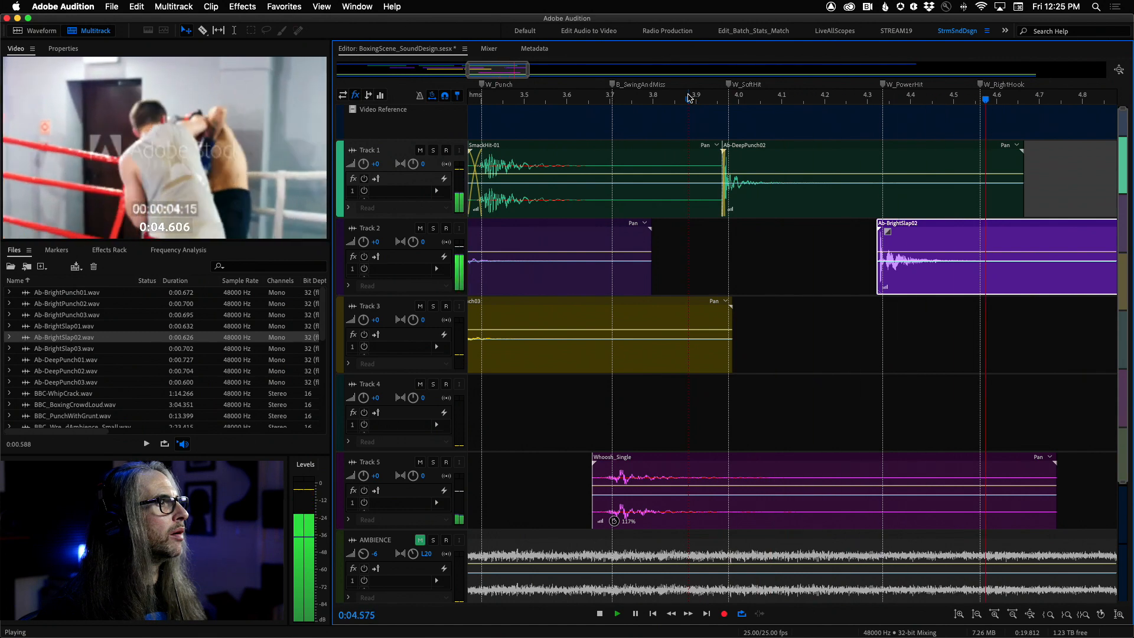
pyautogui.press('space')
# Find the power hit's impact frame, move the Ab-BrightSlap02 clip earlier to about 4.28 s and play it
pyautogui.click(878, 101)
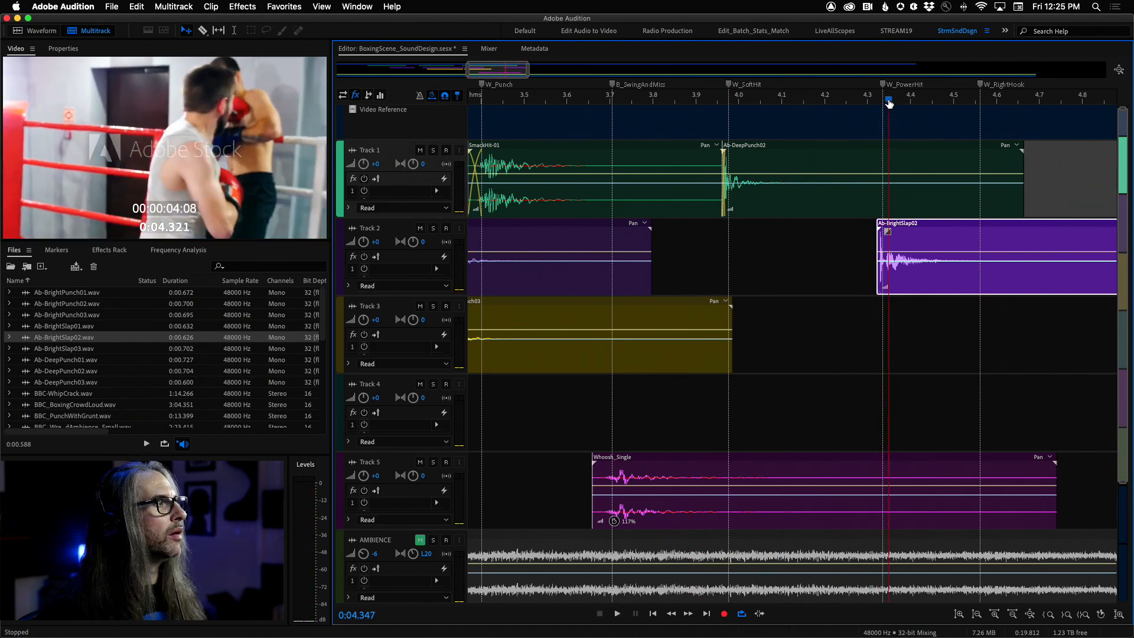
pyautogui.moveTo(885, 103)
pyautogui.mouseDown()
pyautogui.moveTo(856, 102)
pyautogui.moveTo(881, 105)
pyautogui.mouseUp()
pyautogui.scroll(5, 881, 103)
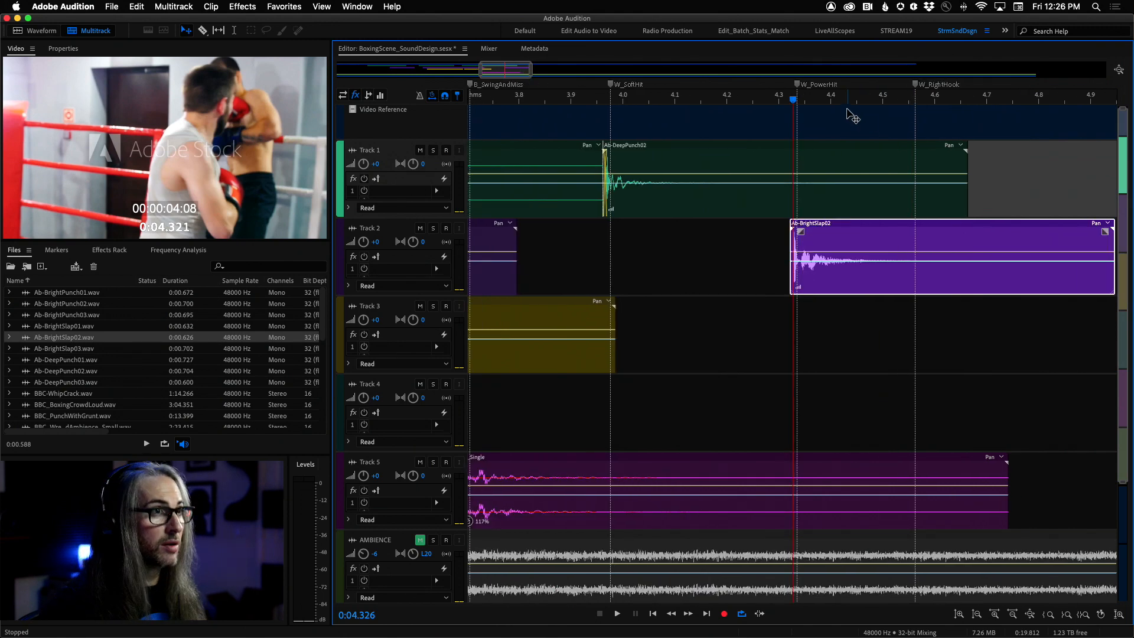
pyautogui.moveTo(776, 103); pyautogui.dragTo(749, 103)
pyautogui.moveTo(855, 248); pyautogui.dragTo(805, 244)
pyautogui.press('space')
pyautogui.press('space')
# Trim the ends of the Ab-BrightSlap02 clip on Track 2 and the Ab-DeepPunch02 clip on Track 1 to the W_RightHook marker
pyautogui.press('-')
pyautogui.press('-')
pyautogui.moveTo(899, 245); pyautogui.dragTo(662, 245)
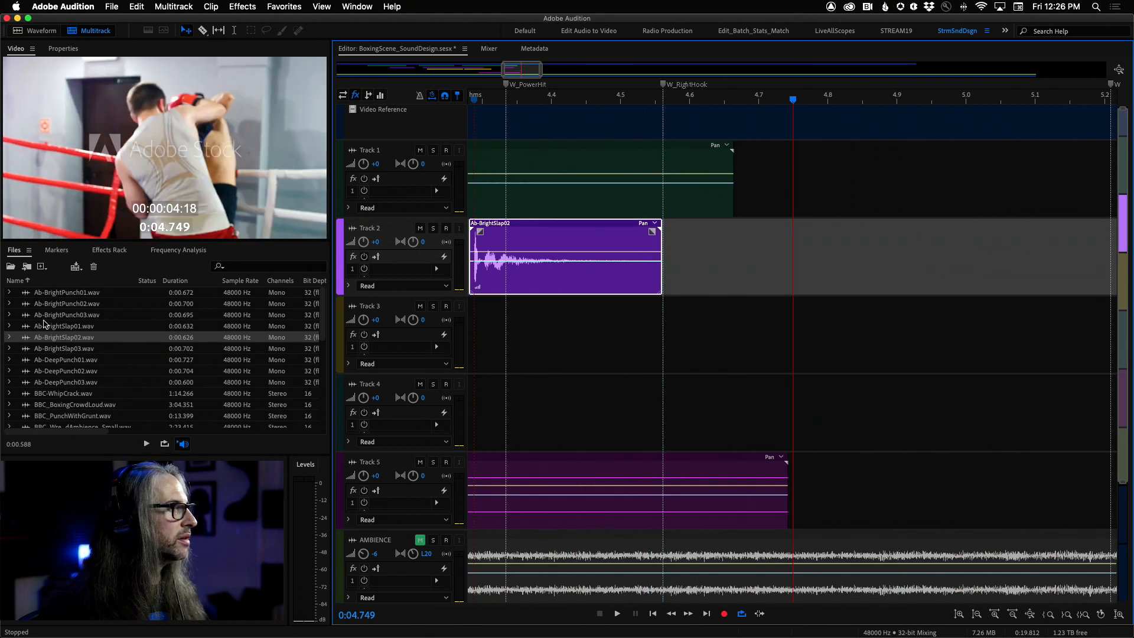
pyautogui.click(728, 214)
pyautogui.moveTo(732, 214); pyautogui.dragTo(662, 214)
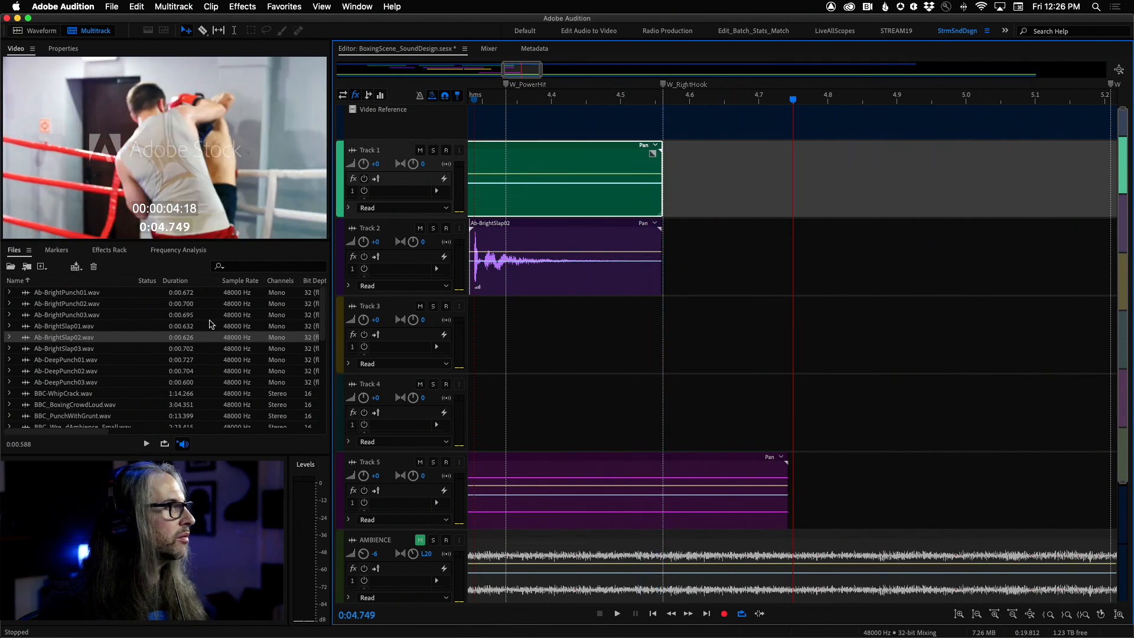
# Audition the punch and slap files, insert Ab-DeepPunch01.wav on Track 1 at the W_RightHook marker and play it
pyautogui.click(47, 296)
pyautogui.click(48, 317)
pyautogui.click(48, 339)
pyautogui.click(48, 349)
pyautogui.click(49, 362)
pyautogui.click(49, 374)
pyautogui.click(31, 359)
pyautogui.moveTo(29, 360); pyautogui.dragTo(660, 160)
pyautogui.click(606, 99)
pyautogui.press('space')
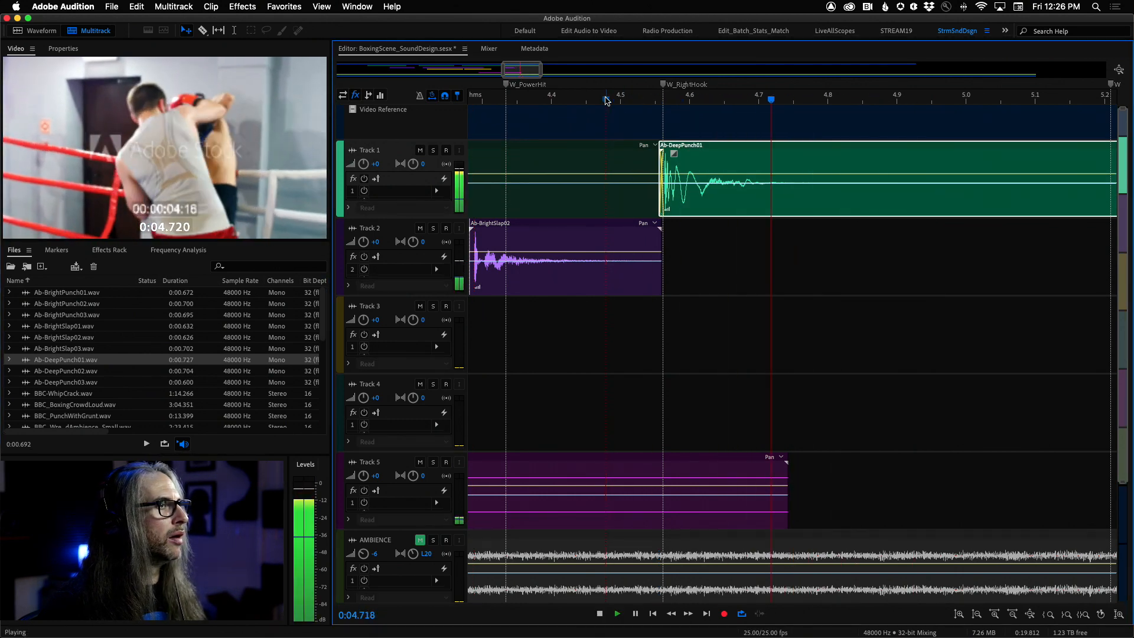
pyautogui.press('space')
# Insert WhooshXsition.wav on Track 3 and shift it earlier so its loudest part falls just after the W_RightHook marker
pyautogui.scroll(-10, 92, 387)
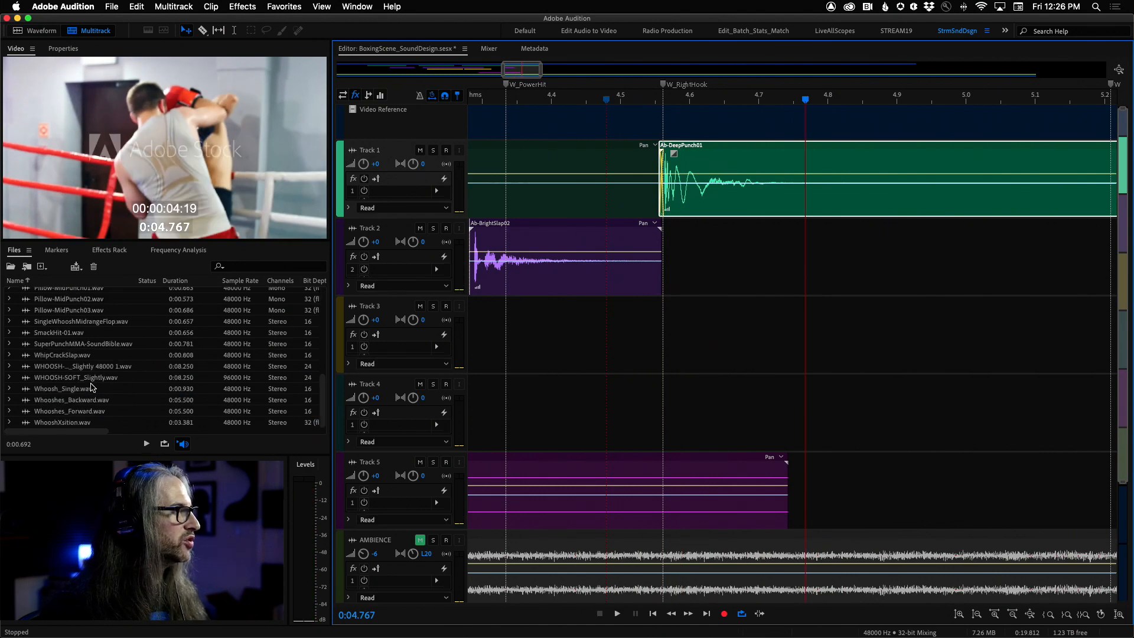
pyautogui.click(25, 390)
pyautogui.click(26, 421)
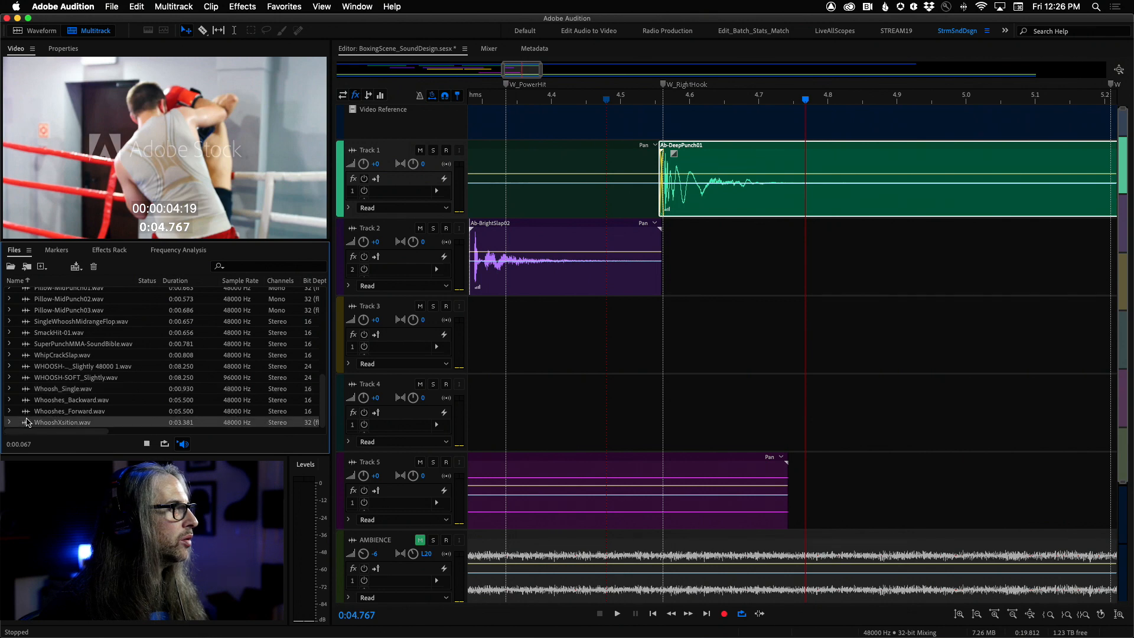
pyautogui.moveTo(26, 423); pyautogui.dragTo(494, 353)
pyautogui.moveTo(615, 319); pyautogui.dragTo(541, 319)
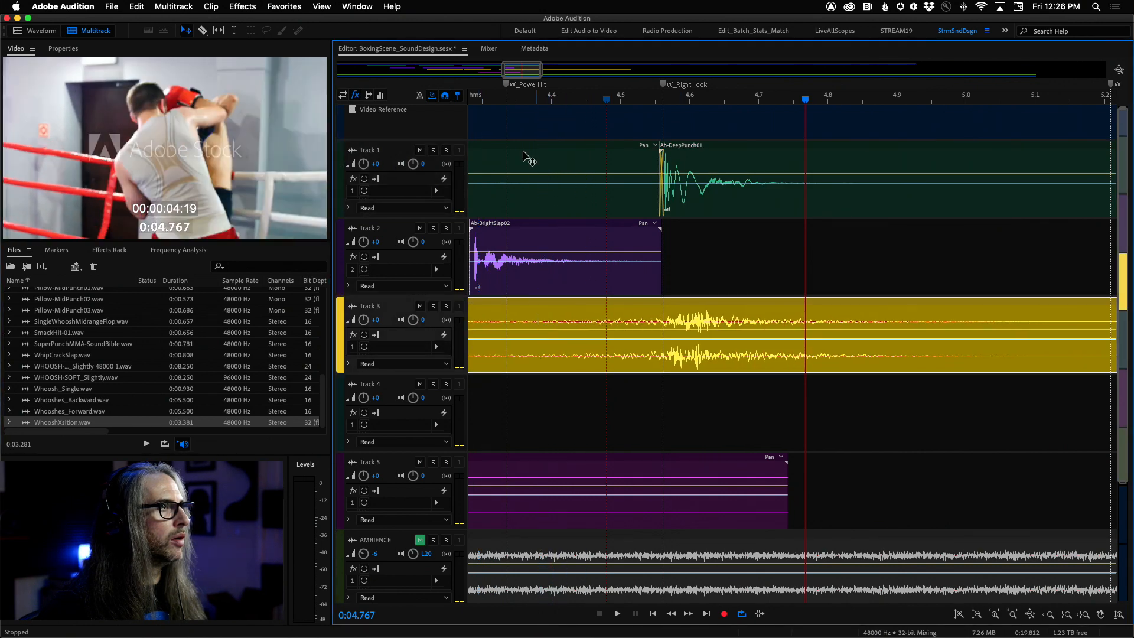
# Play the right hook with its new whoosh, and play the whole punch sequence from near the session start to just past the right hook
pyautogui.press('space')
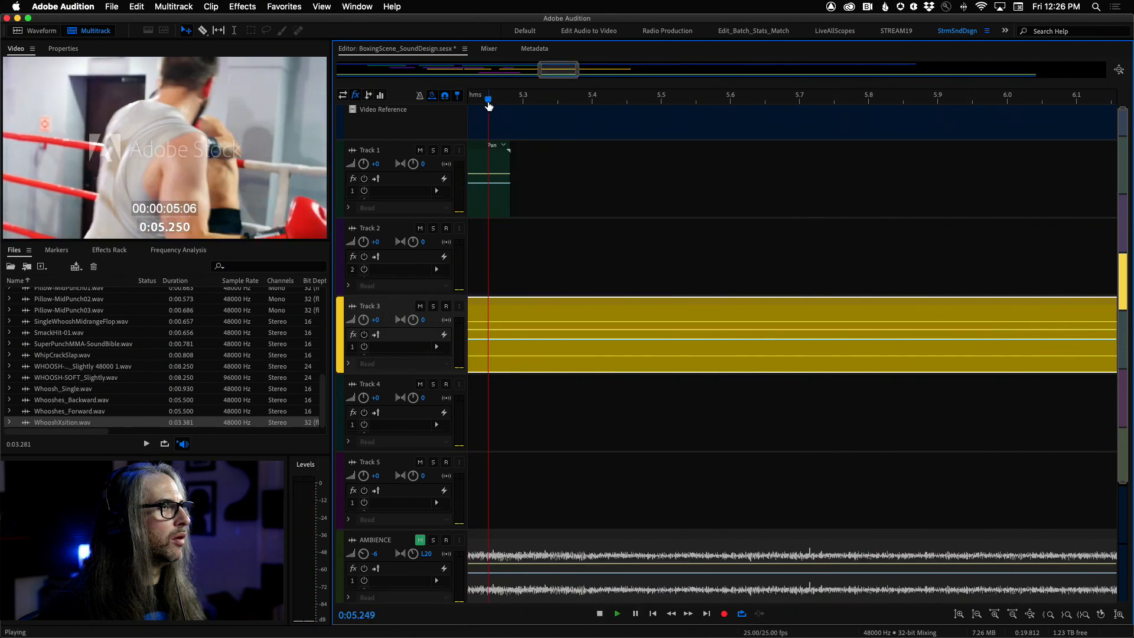
pyautogui.press('space')
pyautogui.press('\\')
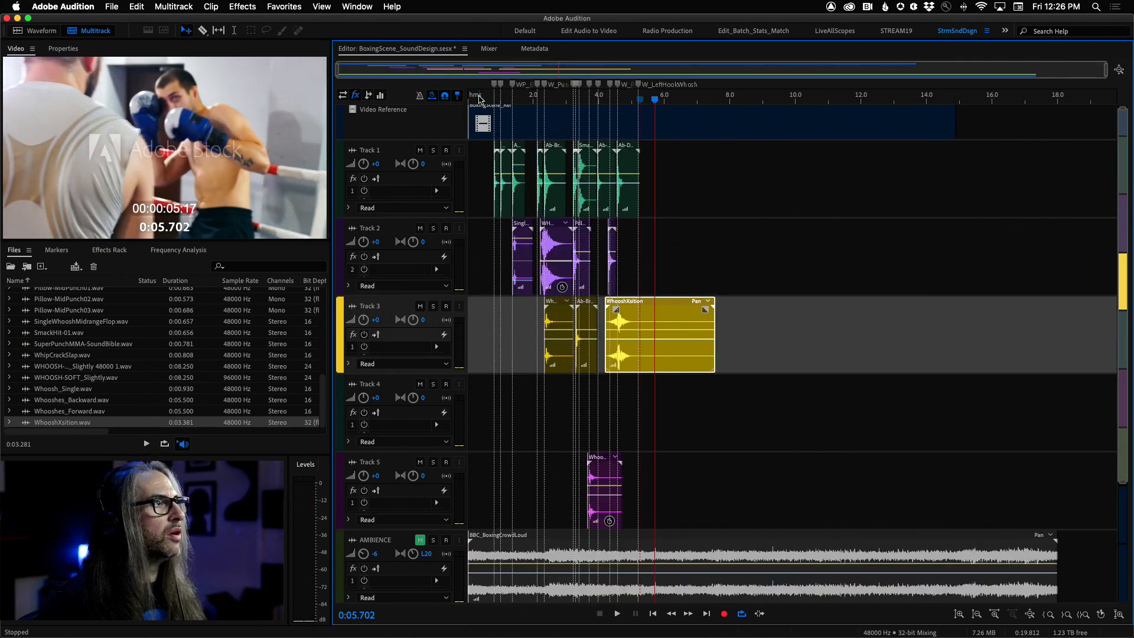
pyautogui.press('space')
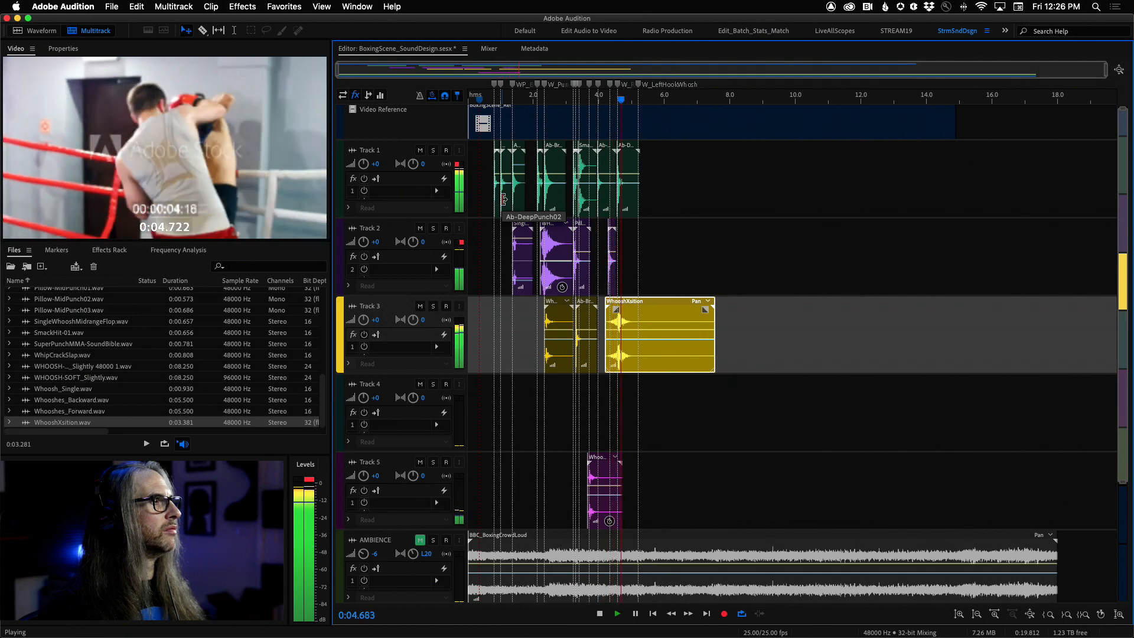
pyautogui.press('space')
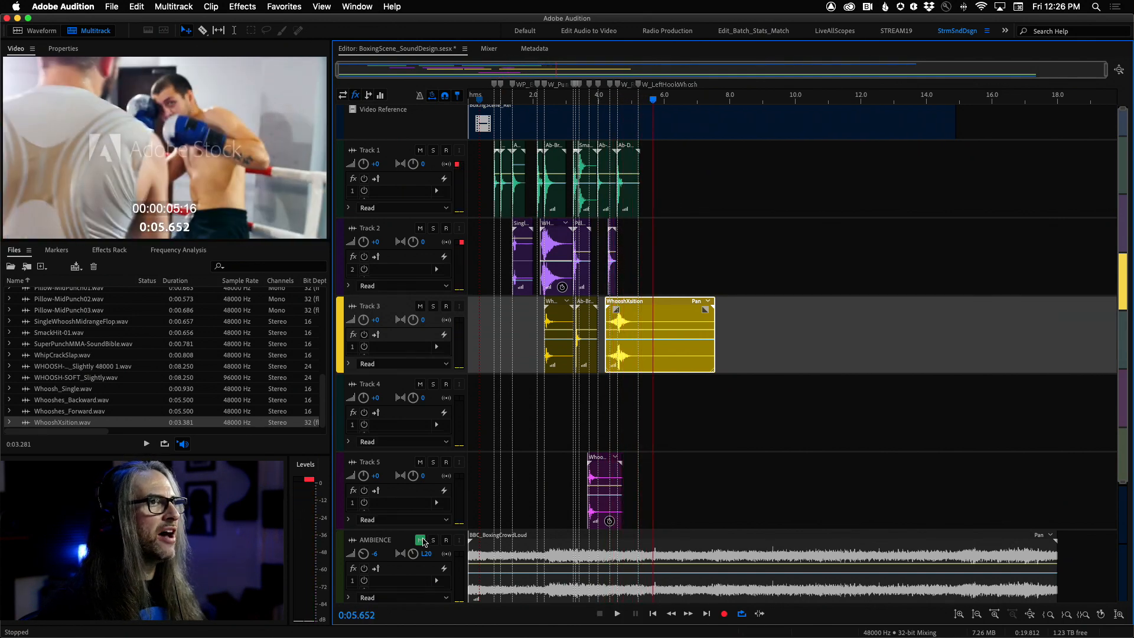
# Unmute the AMBIENCE track and play the scene from the start with the crowd sound, stopping after the right hook
pyautogui.click(423, 541)
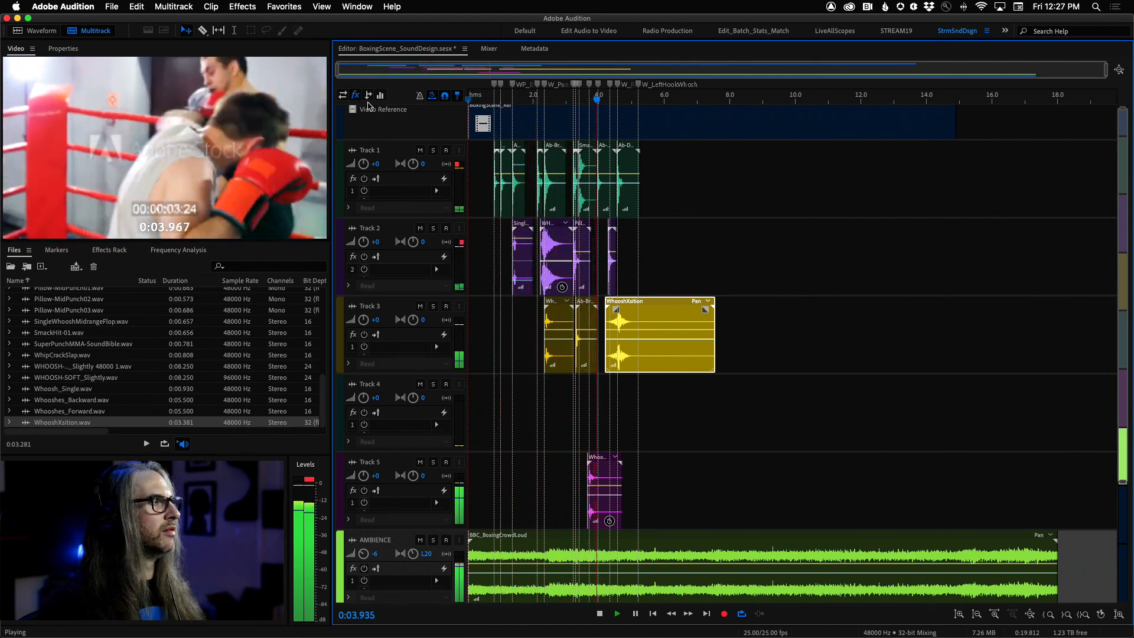
pyautogui.press('space')
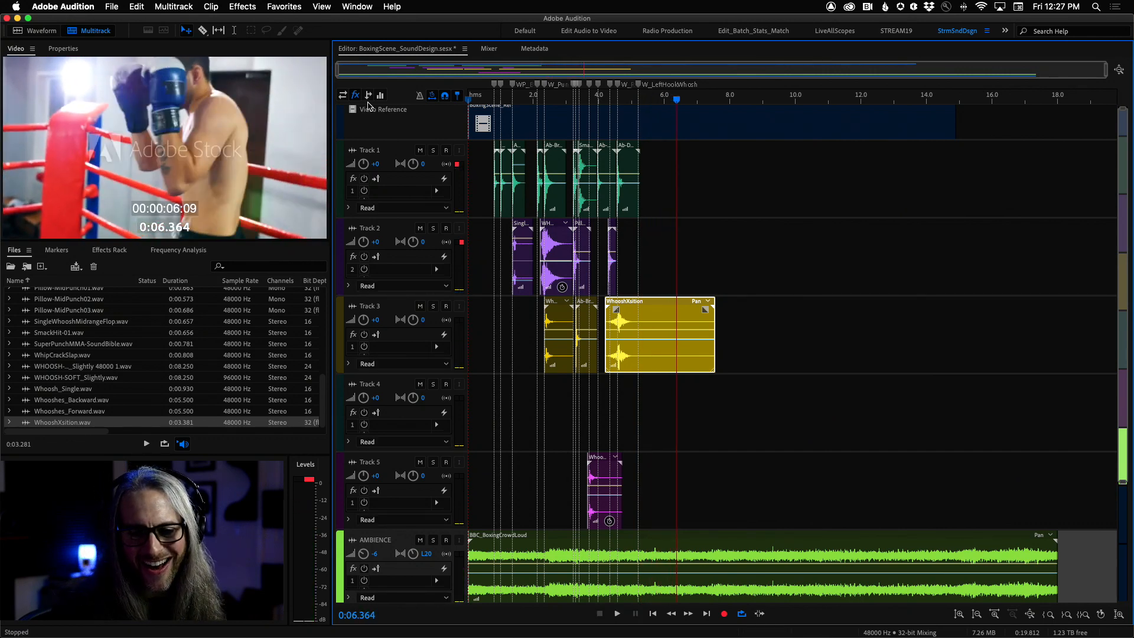